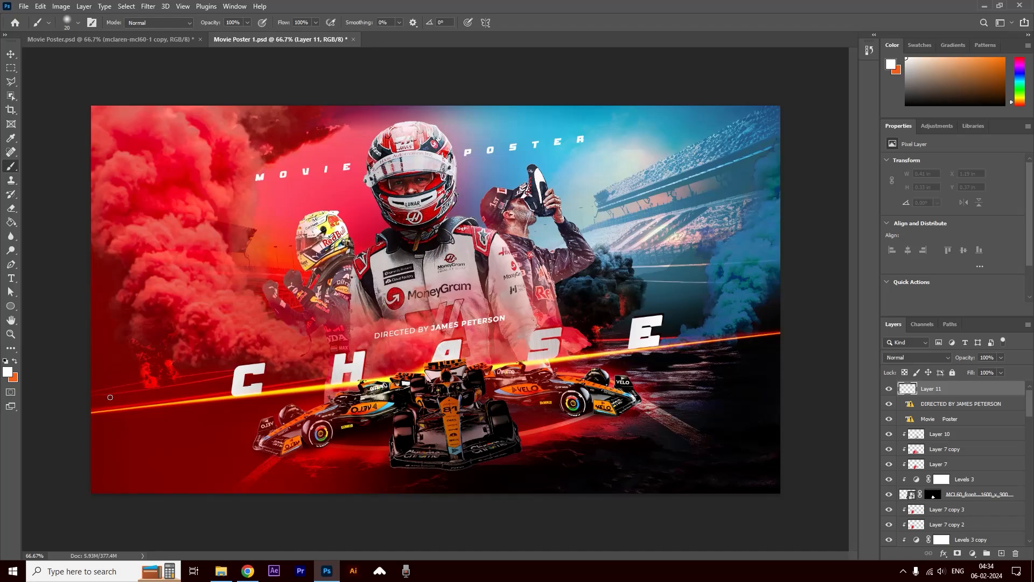
mouse_move(91, 353)
left_mouse_down()
mouse_move(384, 360)
mouse_move(798, 330)
left_mouse_up()
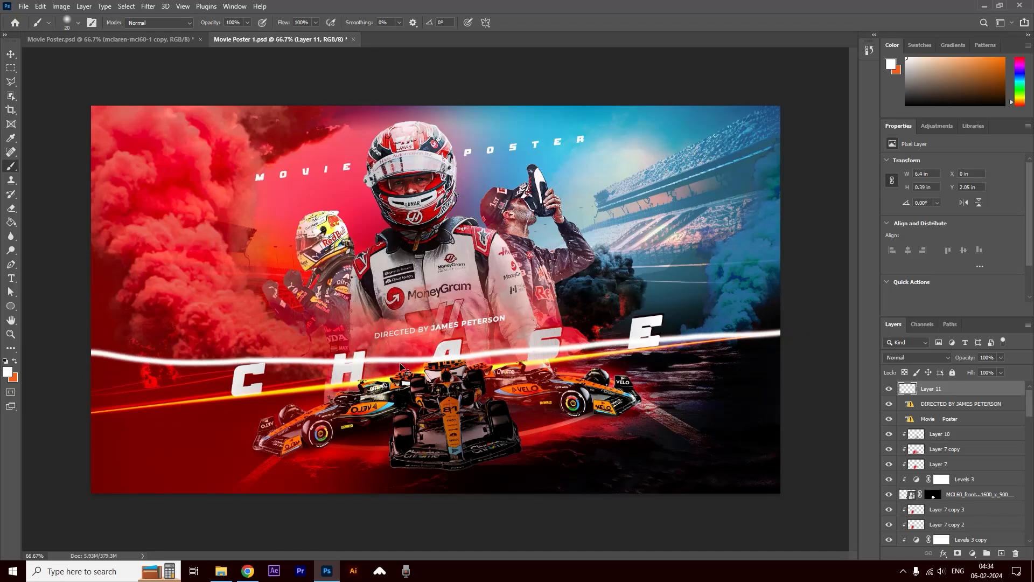
key("ctrl+z")
key("ctrl+r")
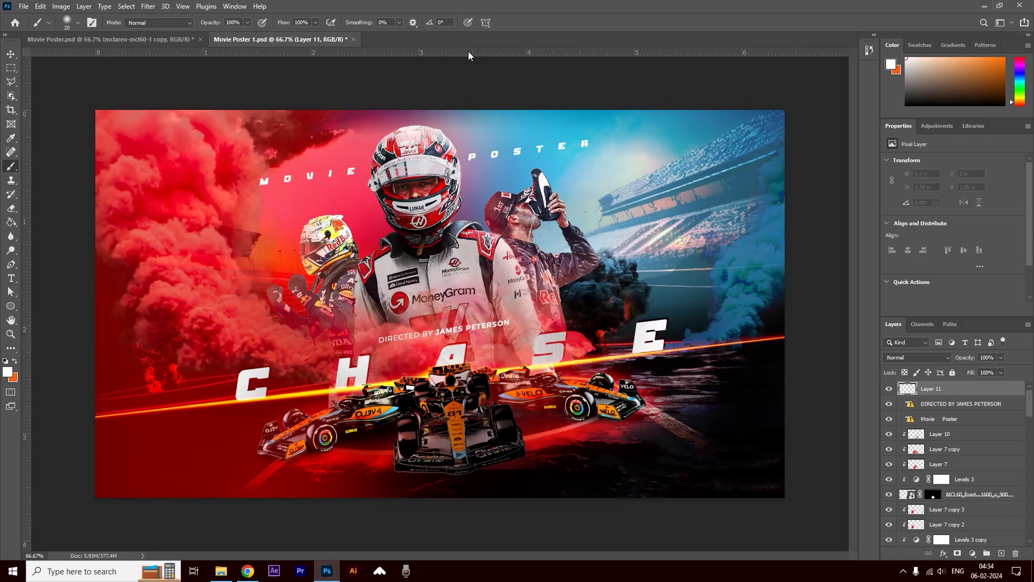
left_click_drag(467, 51, 436, 363)
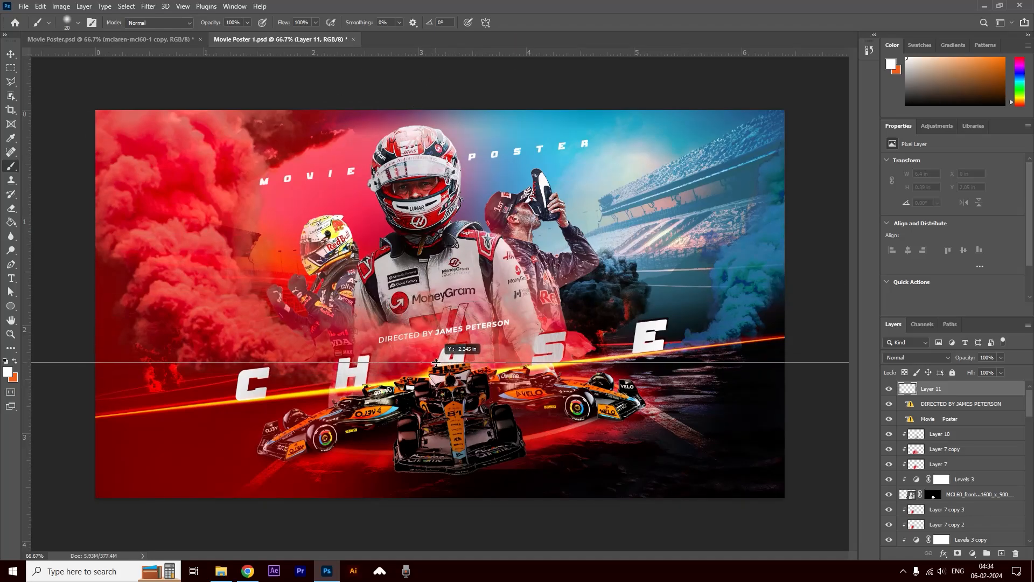
key("ctrl+z")
mouse_move(90, 419)
left_mouse_down()
mouse_move(501, 381)
mouse_move(787, 334)
left_mouse_up()
key("ctrl+z")
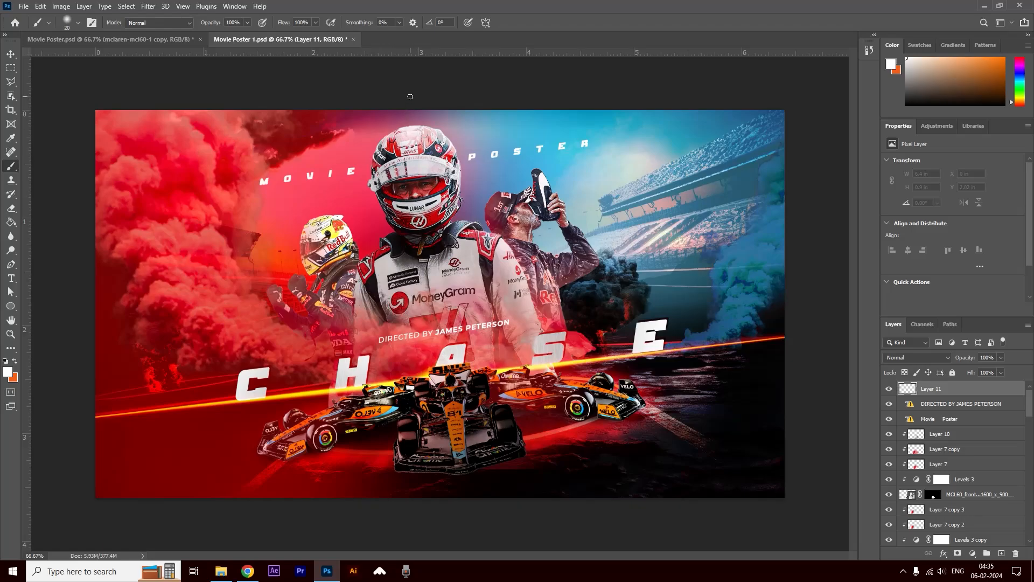
left_click_drag(411, 95, 453, 520)
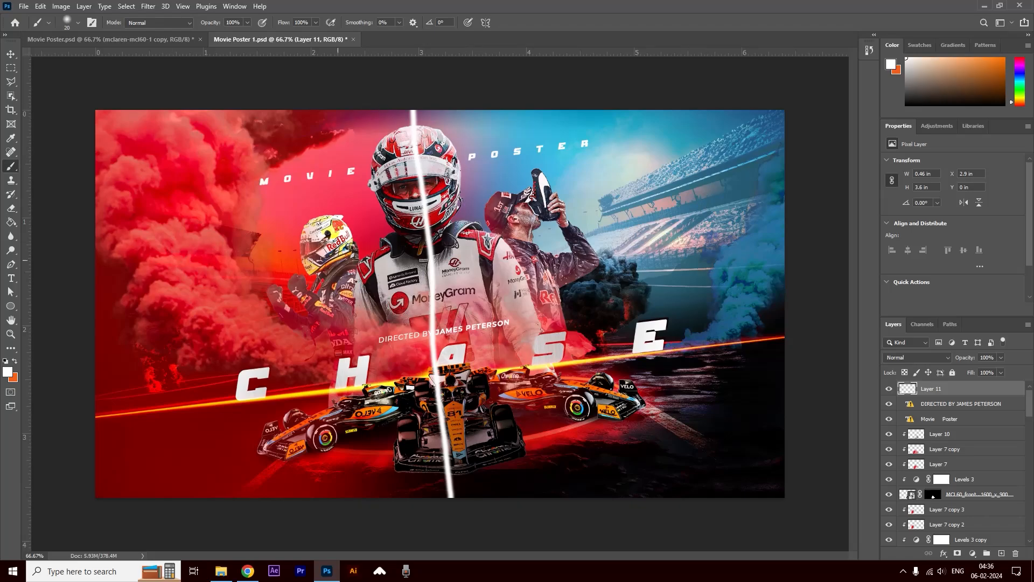
key("ctrl+z")
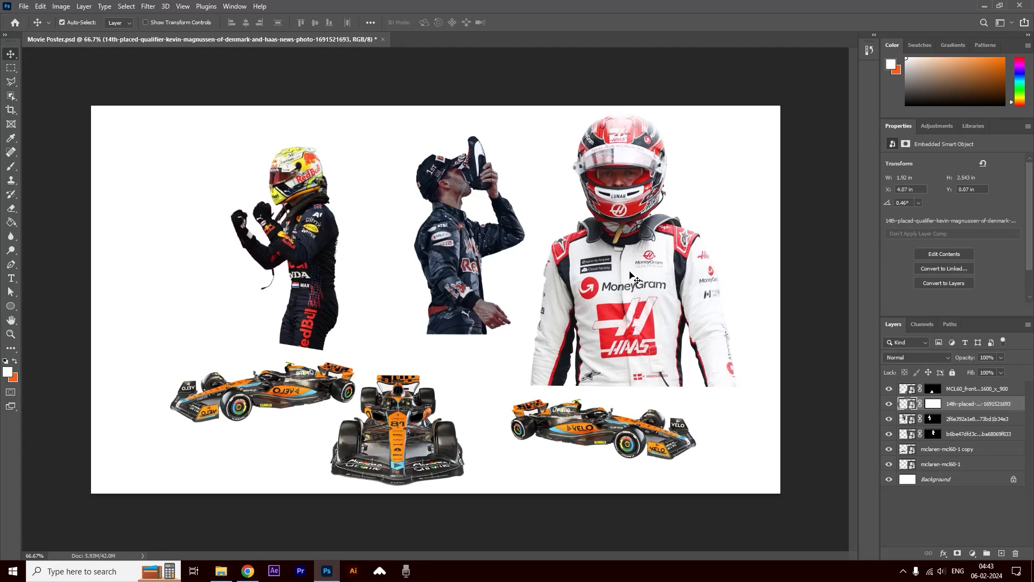
Cluster the three race cars at the lower middle of the canvas, with both side-view cars tucked behind the front-facing car.
left_click(644, 438)
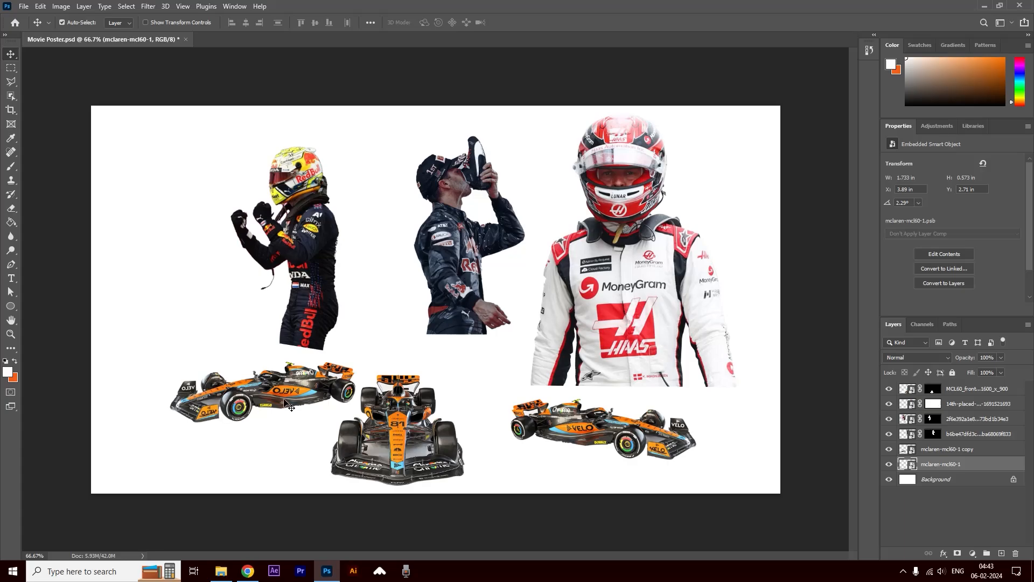
left_click_drag(288, 400, 364, 424)
left_click_drag(588, 422, 456, 424)
key("ctrl+z")
left_click_drag(392, 430, 432, 404)
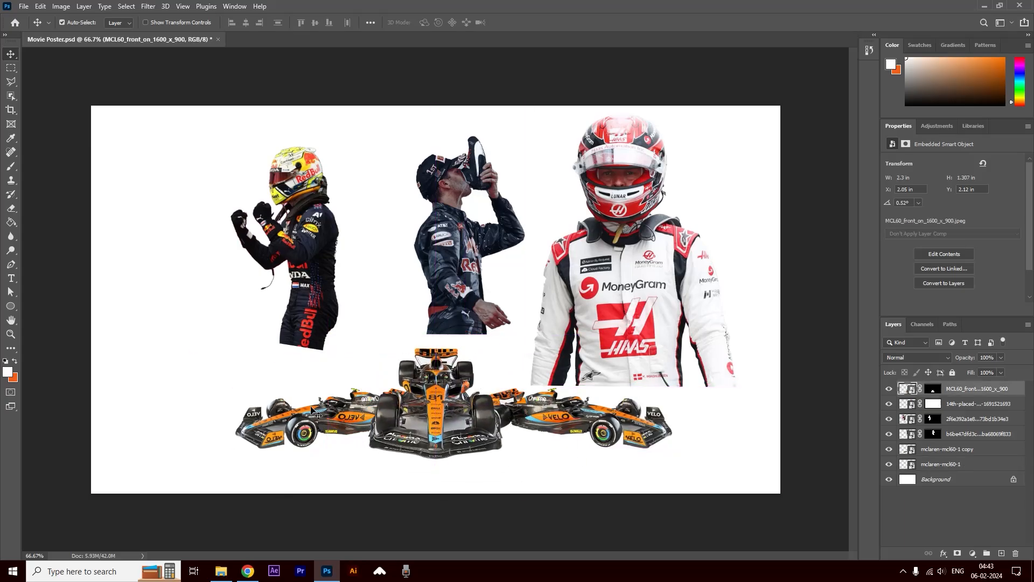
left_click_drag(321, 419, 368, 385)
left_click_drag(587, 412, 499, 383)
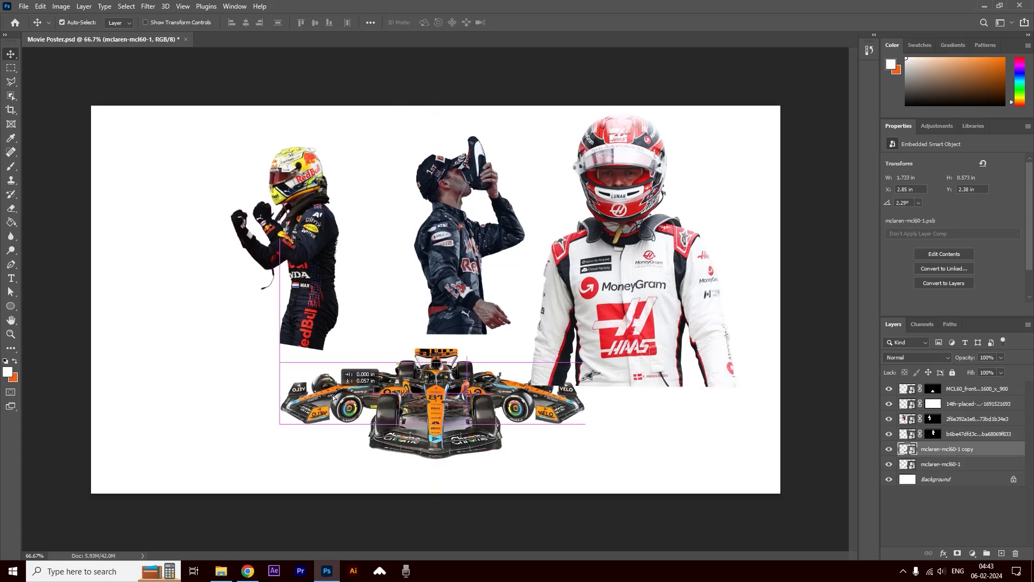
Scale the Haas driver down to about 1.52 in wide above the cars, and place the other two drivers on either side of him.
left_click_drag(606, 290, 420, 278)
key("ctrl+t")
left_click_drag(551, 101, 509, 157)
left_click_drag(433, 261, 431, 306)
key("Return")
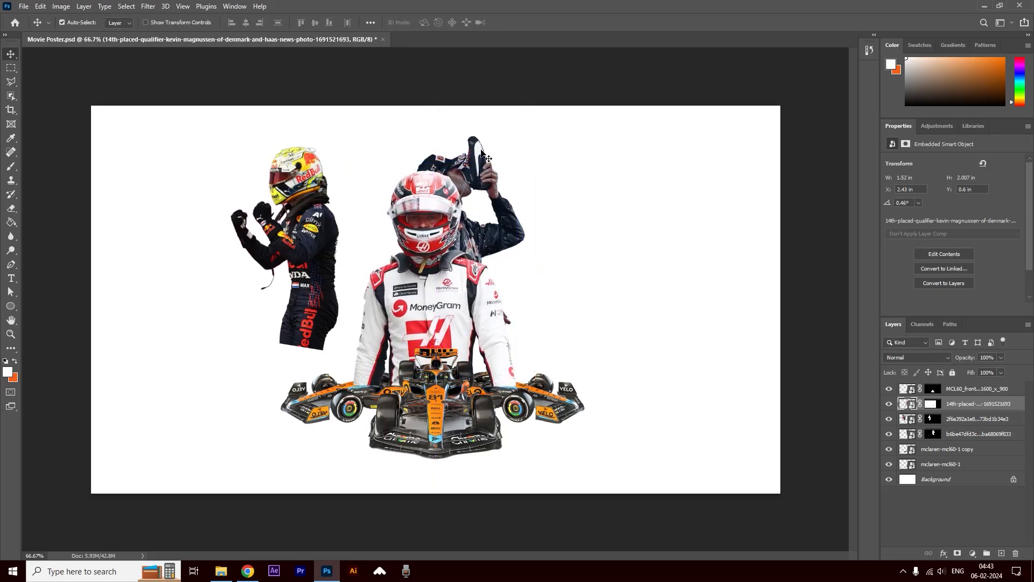
left_click_drag(473, 146, 519, 195)
left_click_drag(312, 186, 366, 240)
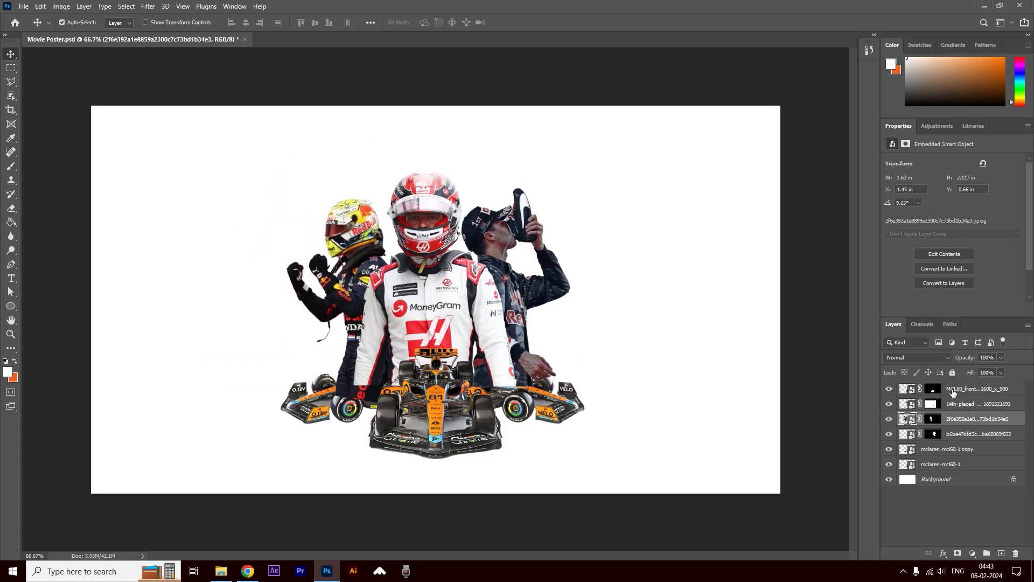
Move the three driver layers below both side-view car layers in the stacking order.
left_click(971, 392, "shift")
left_click(971, 434)
left_click(970, 405, "shift")
left_click_drag(970, 405, 967, 471)
Scale the three drivers together to 97.80% and raise them slightly above the cars.
mouse_move(495, 280)
left_mouse_down()
mouse_move(499, 269)
mouse_move(499, 281)
left_mouse_up()
key("ctrl+t")
left_click_drag(582, 153, 574, 159)
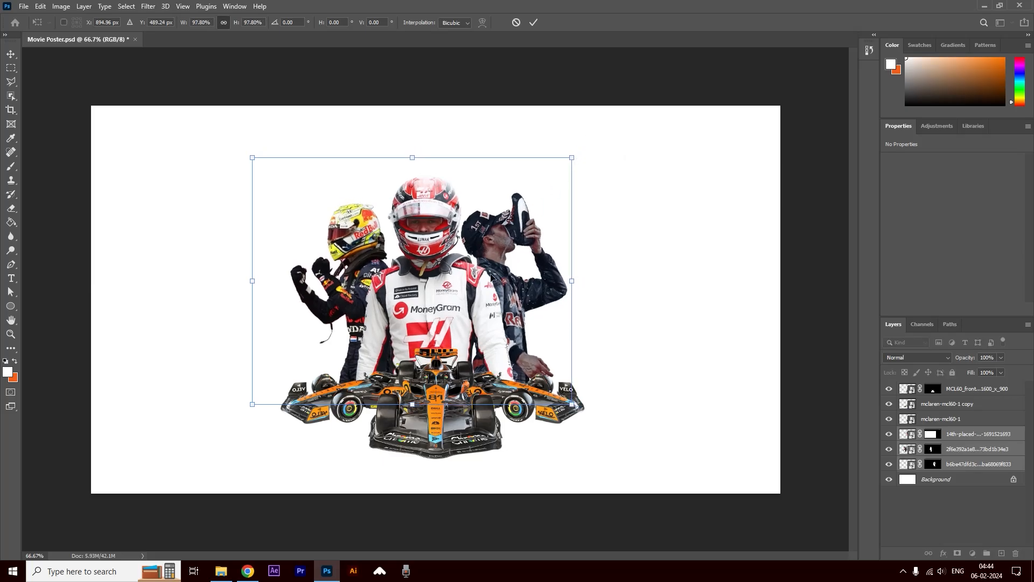
left_click_drag(491, 277, 492, 257)
key("Return")
Enlarge the Haas driver to about 113% and lower the two flanking drivers slightly beside him.
left_click(424, 252)
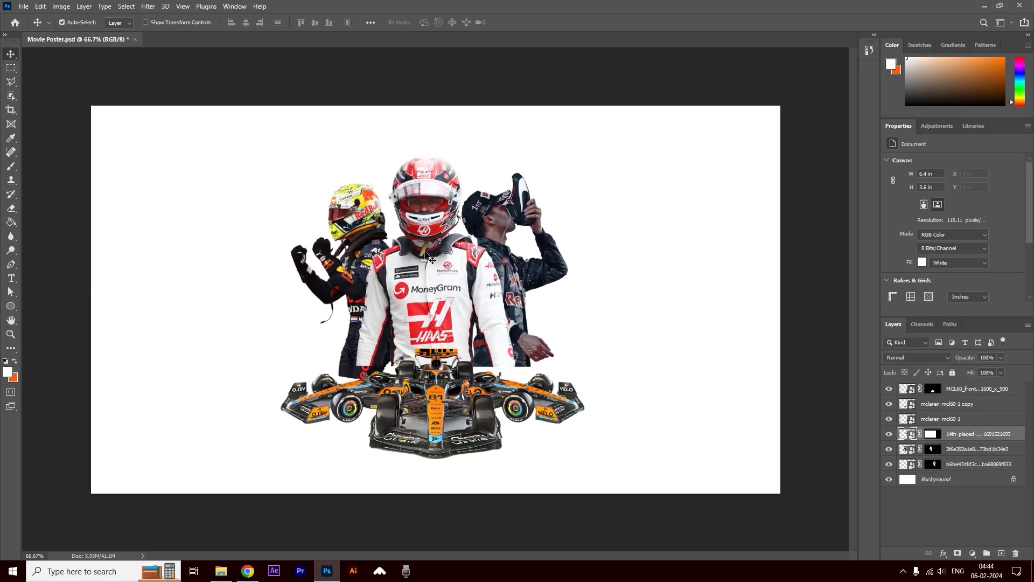
key("ctrl+t")
left_click_drag(524, 149, 535, 130)
left_click_drag(460, 216, 463, 242)
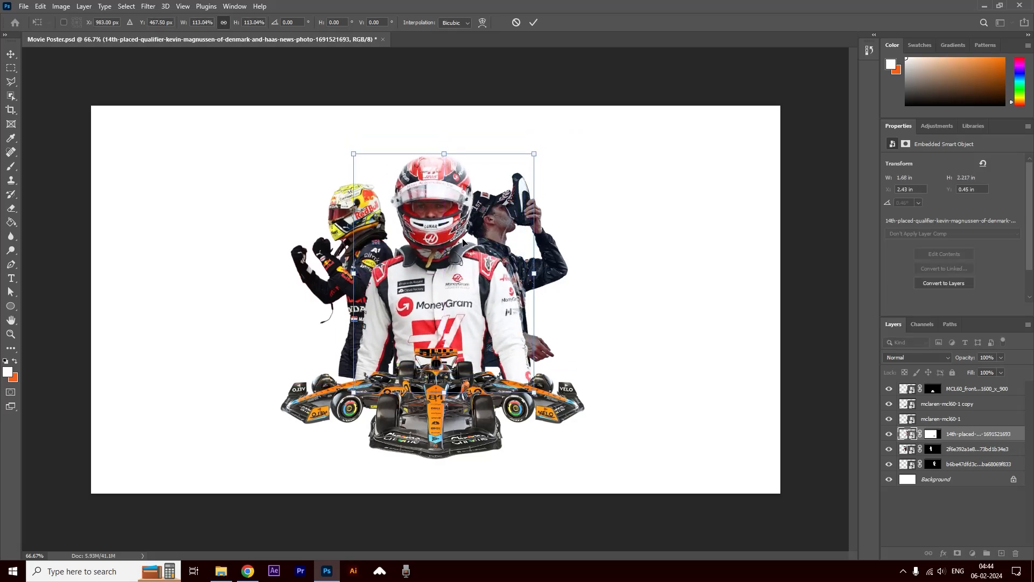
key("Return")
left_click_drag(519, 212, 519, 216)
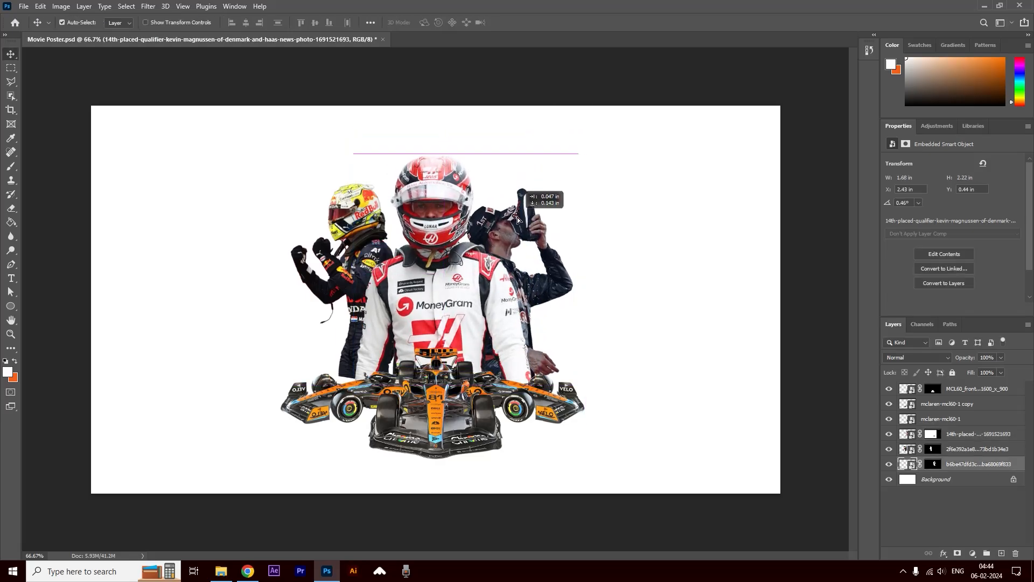
left_click_drag(354, 215, 353, 239)
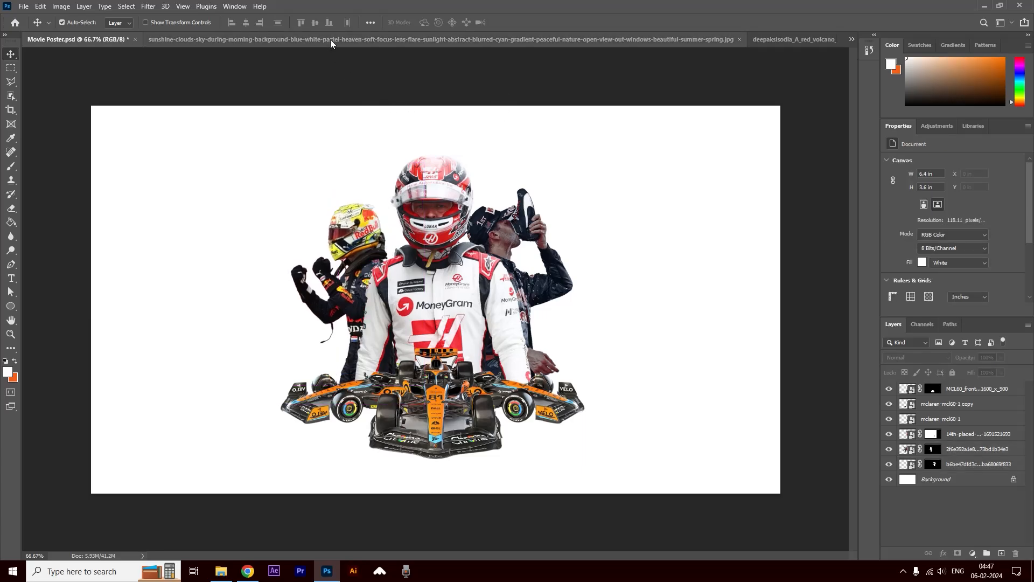
Bring the blue sky image into Movie Poster.psd and scale it to about 6.65 in wide so it covers the canvas.
left_click(330, 40)
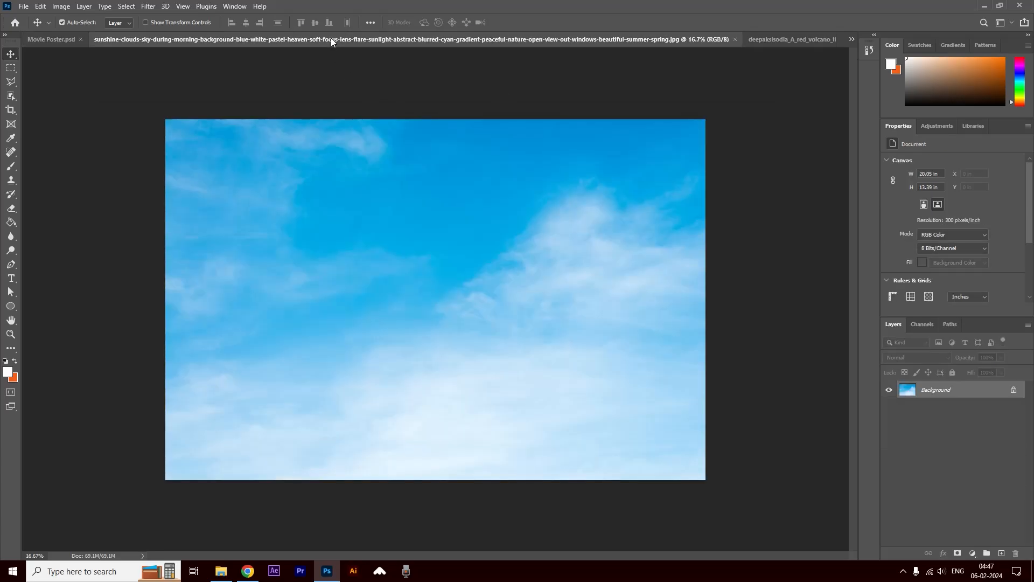
left_click_drag(536, 256, 509, 220)
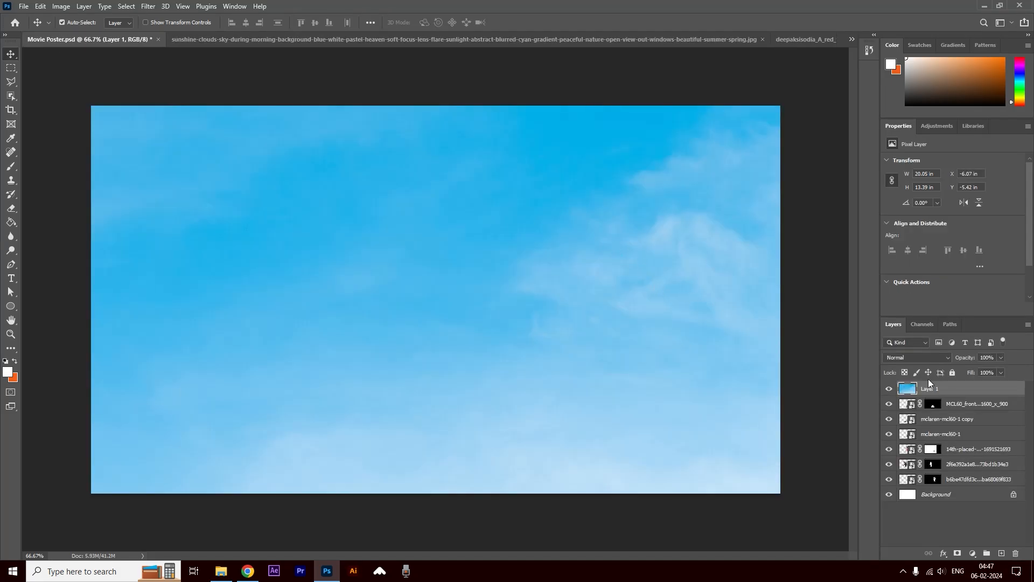
key("ctrl+t")
key("ctrl+minus")
key("ctrl+minus")
key("ctrl+minus")
key("ctrl+minus")
key("ctrl+minus")
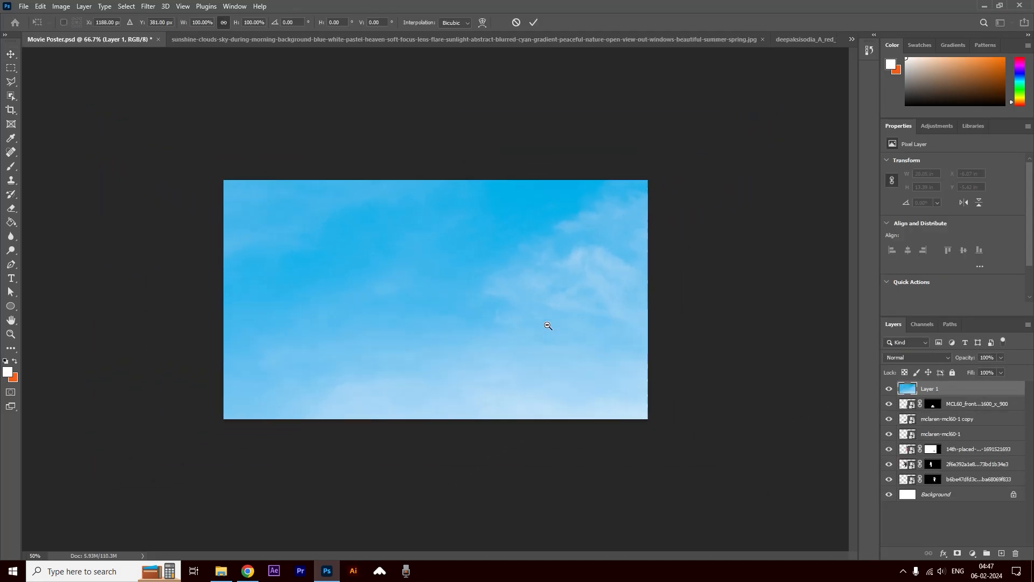
left_click_drag(653, 153, 420, 305)
left_click_drag(348, 365, 460, 312)
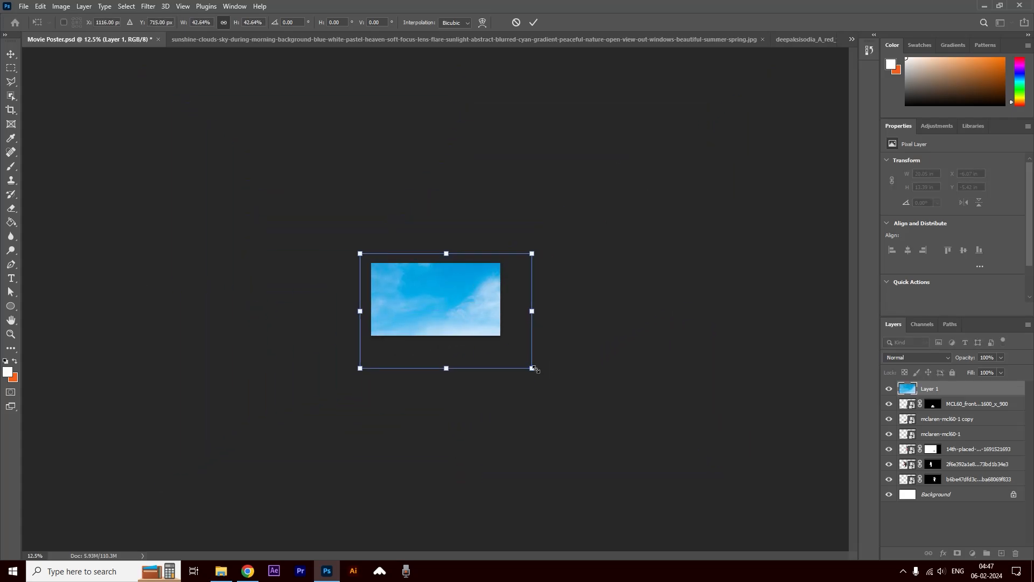
left_click_drag(532, 369, 498, 344)
left_click_drag(445, 297, 458, 302)
key("Return")
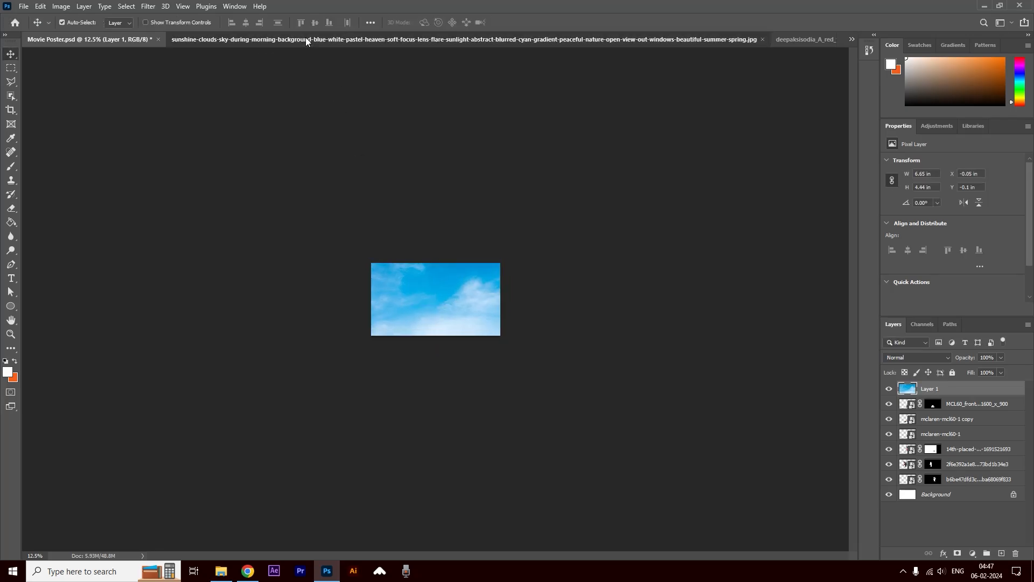
Close the sky image document and bring the red volcano image into Movie Poster.psd.
left_click(306, 38)
left_click(733, 38)
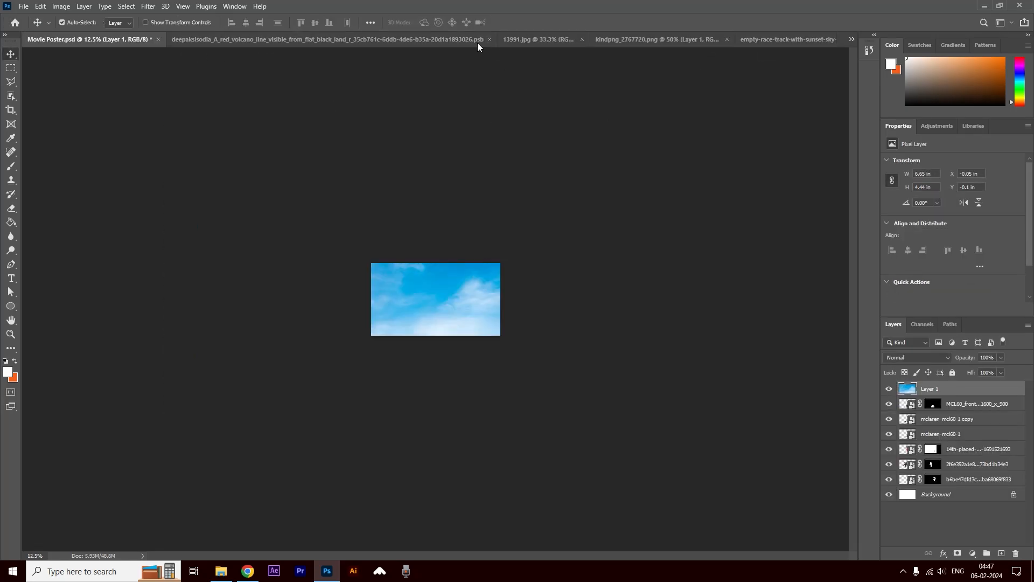
left_click(388, 39)
left_click_drag(639, 309, 471, 318)
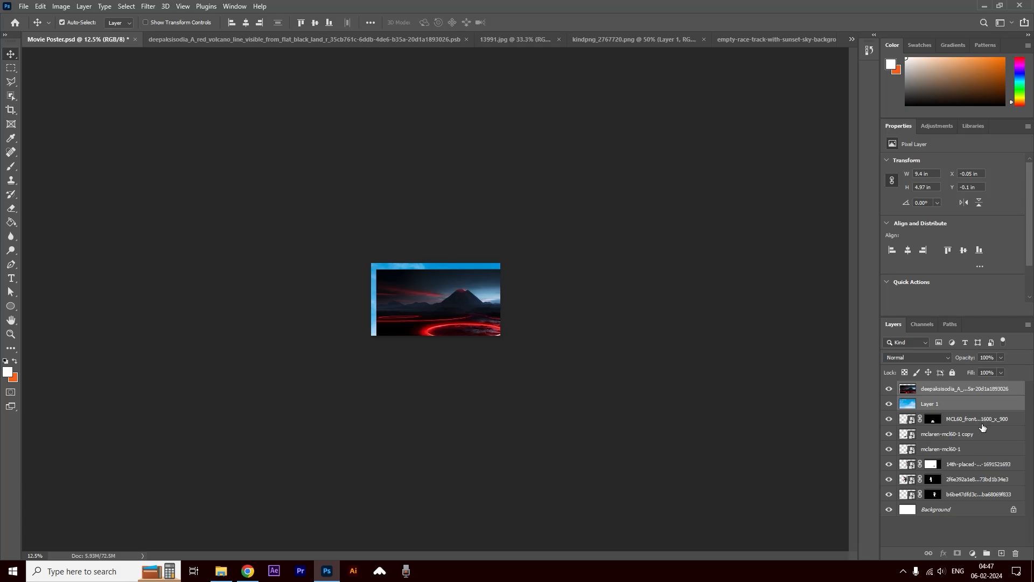
Send the volcano and sky layers behind all the drivers and cars.
key("ctrl+shift+[")
left_click(523, 350, "ctrl")
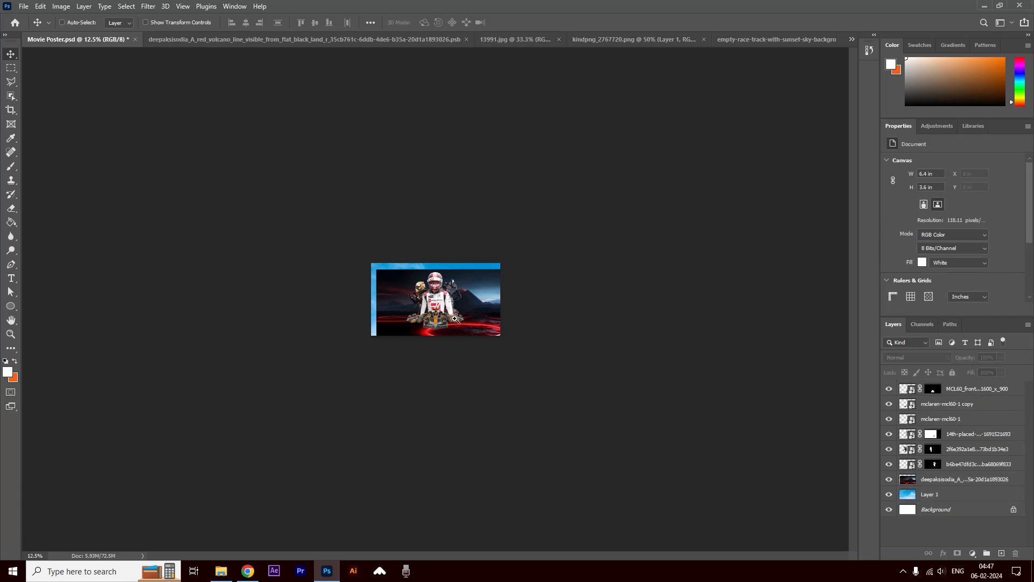
left_click(454, 318, "ctrl")
left_click(454, 319, "ctrl")
Scale the volcano image to 72.21% and position it over the lower part of the canvas, leaving a strip of sky above.
left_click_drag(573, 314, 489, 296)
key("ctrl+t")
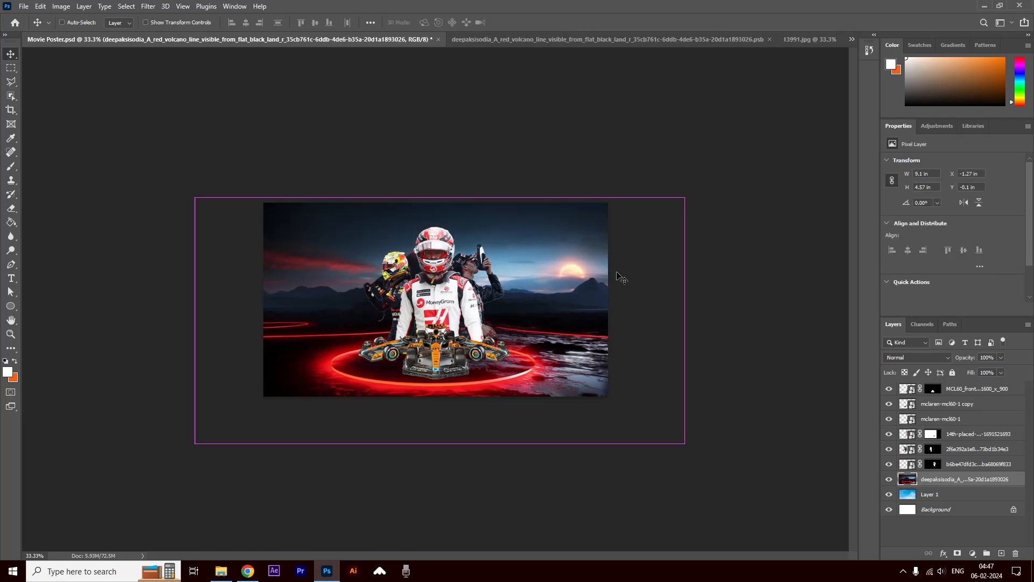
left_click_drag(684, 197, 548, 266)
left_click_drag(506, 354, 564, 318)
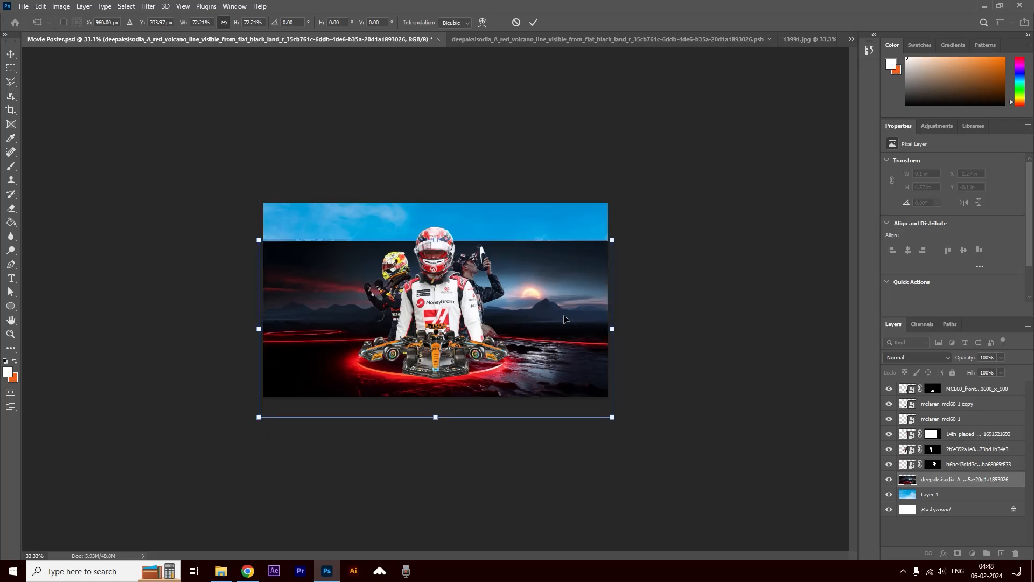
Nudge the volcano image right to X 972 px and up to about Y 673 px, and apply the transform.
key("Right")
key("Right")
key("Right")
key("Right")
key("Right")
key("Right")
key("Right")
key("Right")
key("Right")
key("Right")
key("Right")
key("Right")
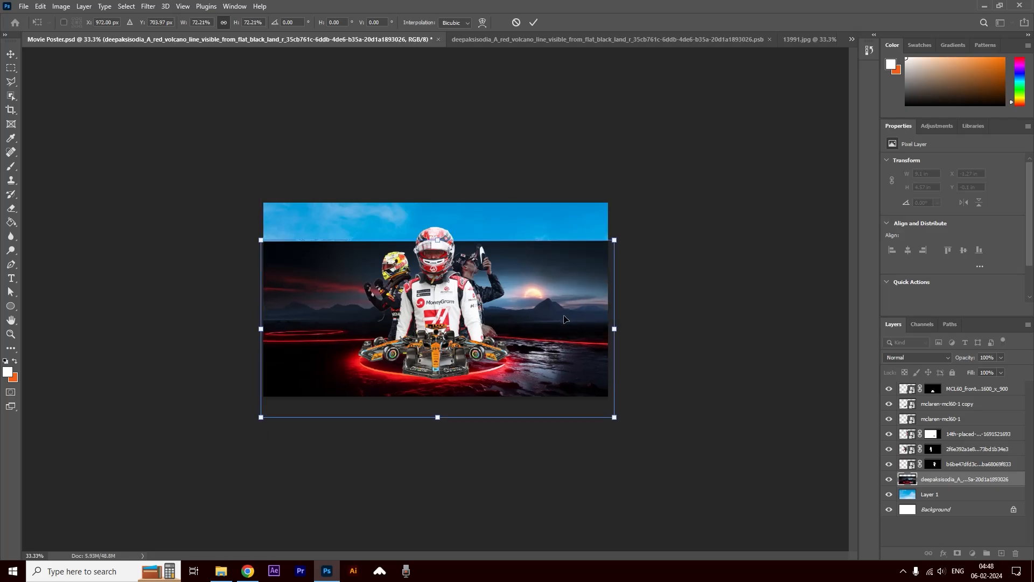
key("Up")
key("Up")
key("Up")
key("Up")
key("Up")
key("Up")
key("Up")
key("Up")
key("Up")
key("Up")
key("Up")
key("Up")
key("Up")
key("Up")
key("Up")
key("Up")
key("Up")
key("Up")
key("Up")
key("Up")
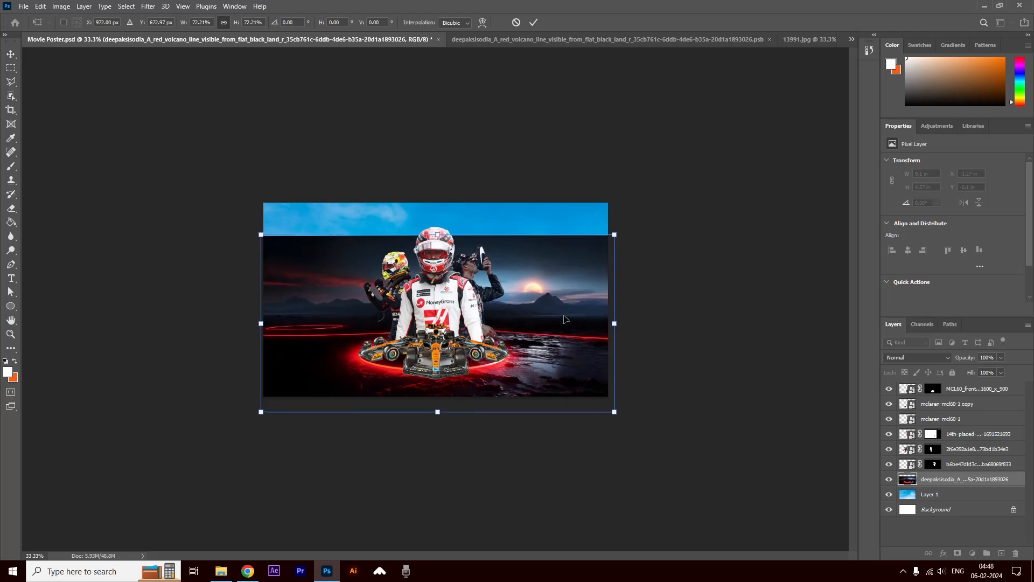
key("Return")
left_click(694, 256)
Bring the smoke explosion image 13991.jpg into the poster above the volcano layer and convert it to a smart object.
left_click(929, 480)
left_click(926, 494)
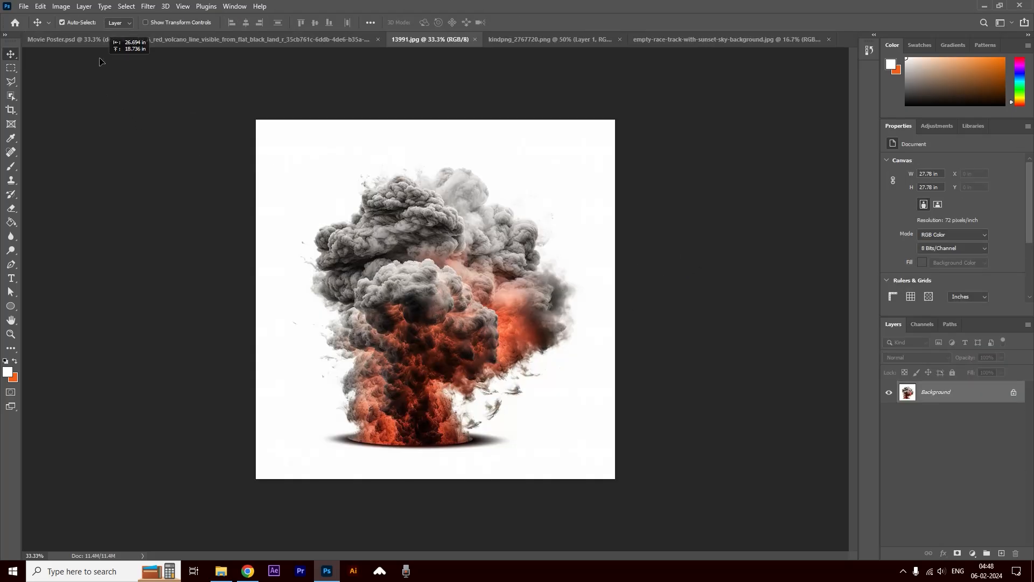
left_click_drag(113, 42, 572, 265)
right_click(957, 477)
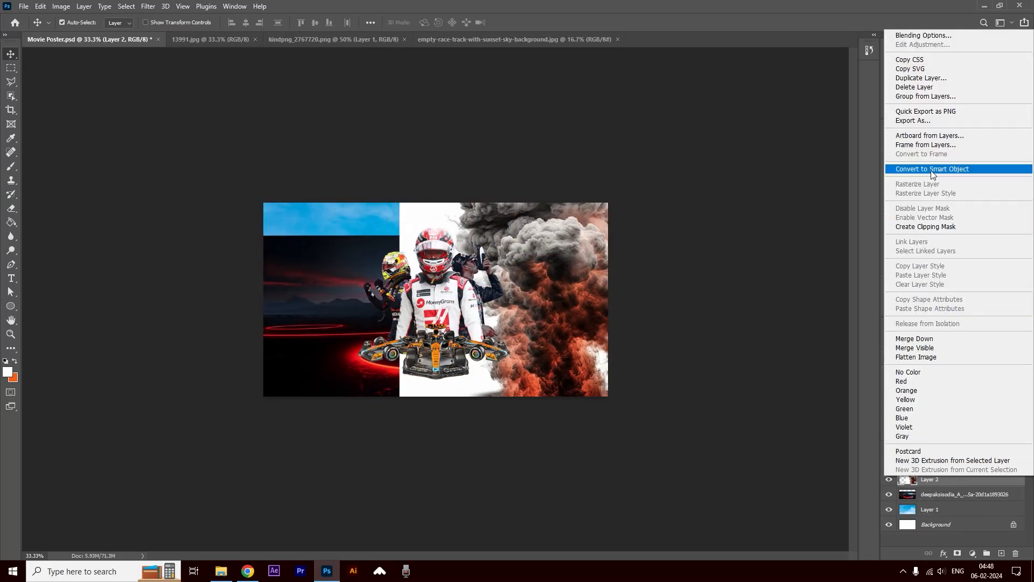
left_click(930, 170)
Scale the smoke explosion image down and place it on the right of the poster, beside the drinking driver.
key("ctrl+t")
left_click_drag(758, 76, 501, 333)
left_click_drag(477, 389, 564, 291)
left_click(595, 147)
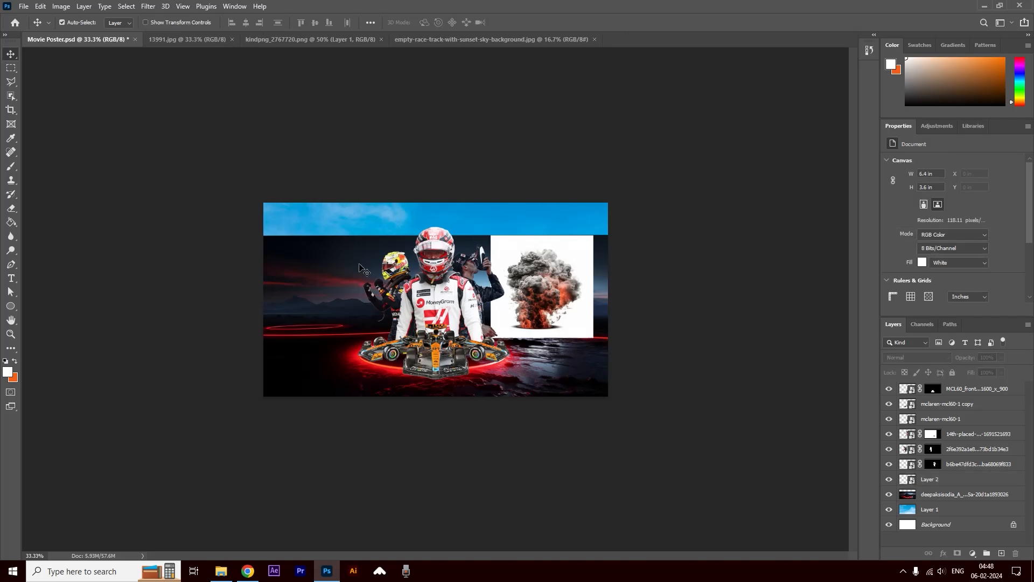
Bring the red smoke image into the poster above the volcano layer and position it in the upper-left area.
left_click(312, 263)
left_click(536, 40)
left_click_drag(386, 330, 168, 118)
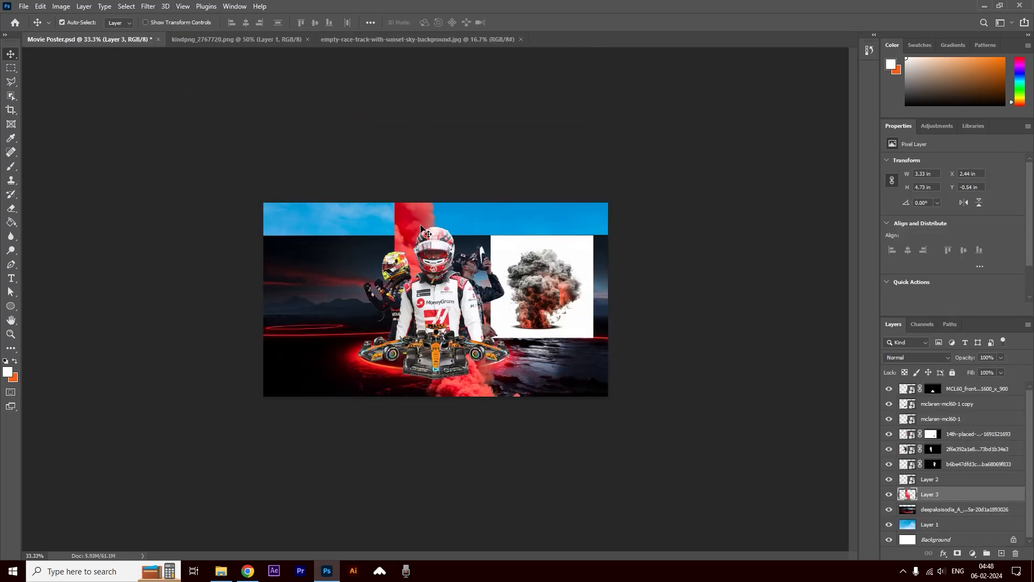
left_click_drag(427, 231, 287, 146)
Bring the empty race track sunset image into Movie Poster.psd above the red smoke layer.
left_click(345, 40)
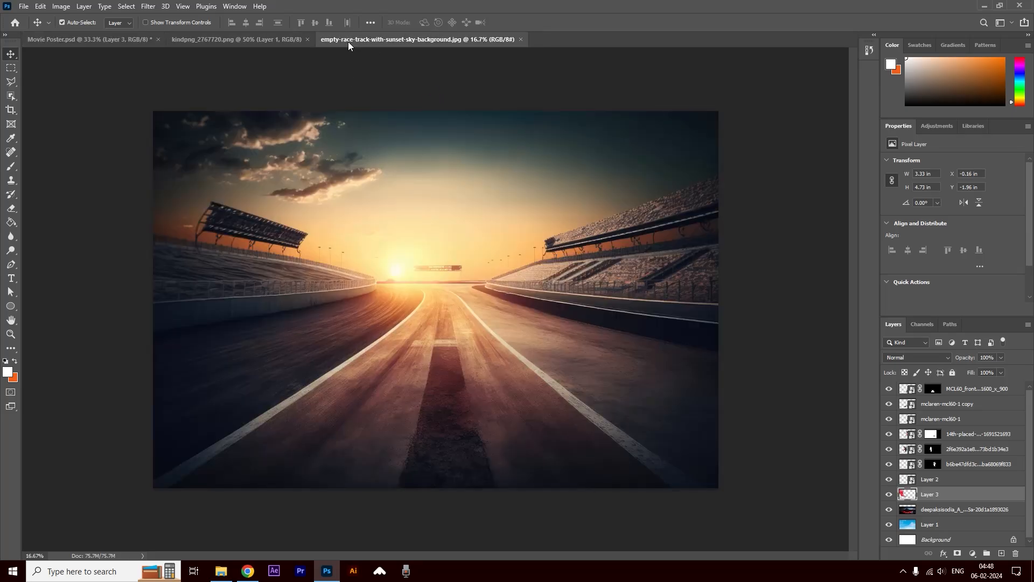
left_click(116, 41)
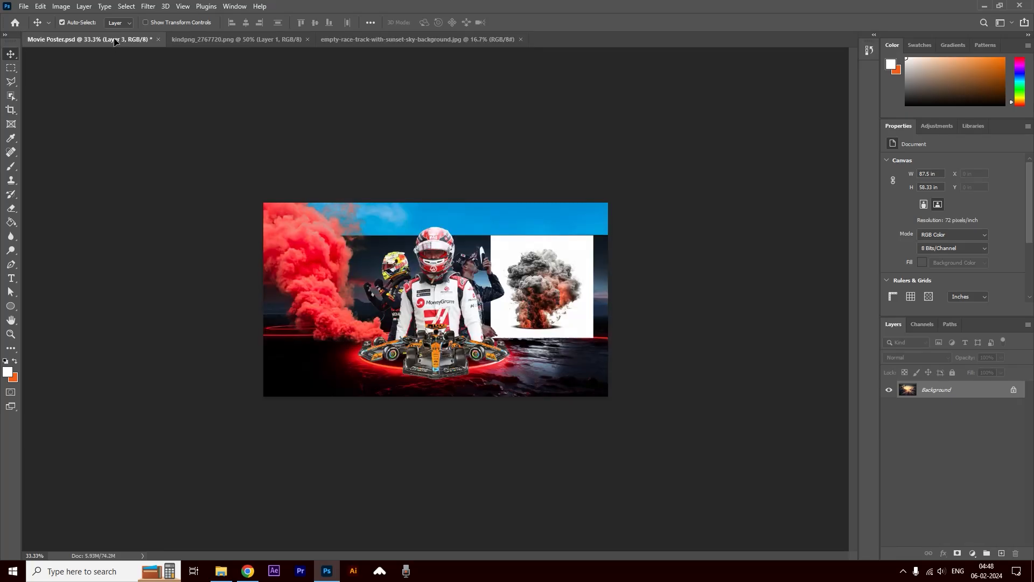
left_click_drag(528, 288, 528, 289)
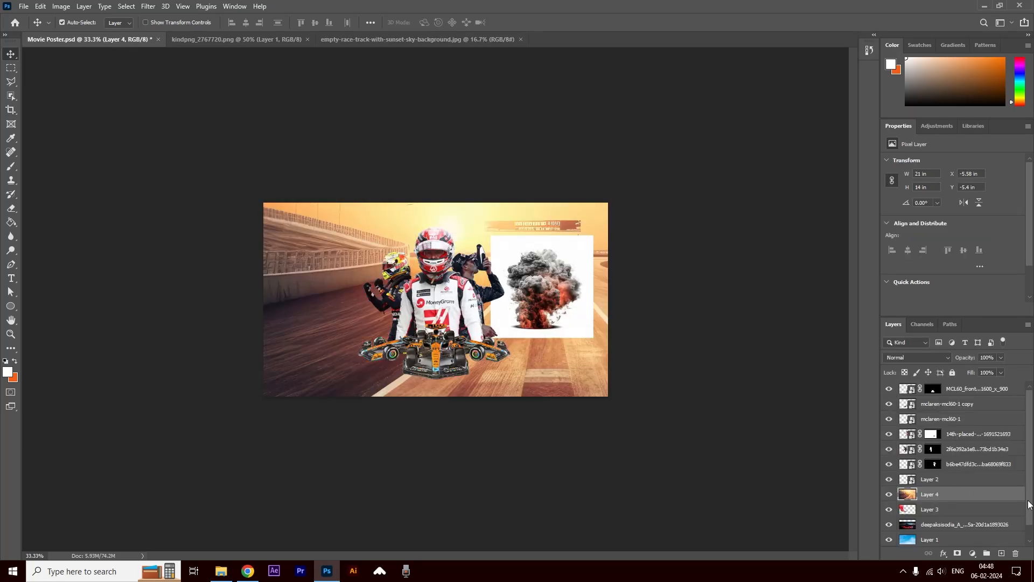
Convert the race track layer to a smart object and scale it down to about 20% over the poster.
right_click(965, 491)
left_click(928, 192)
key("ctrl+t")
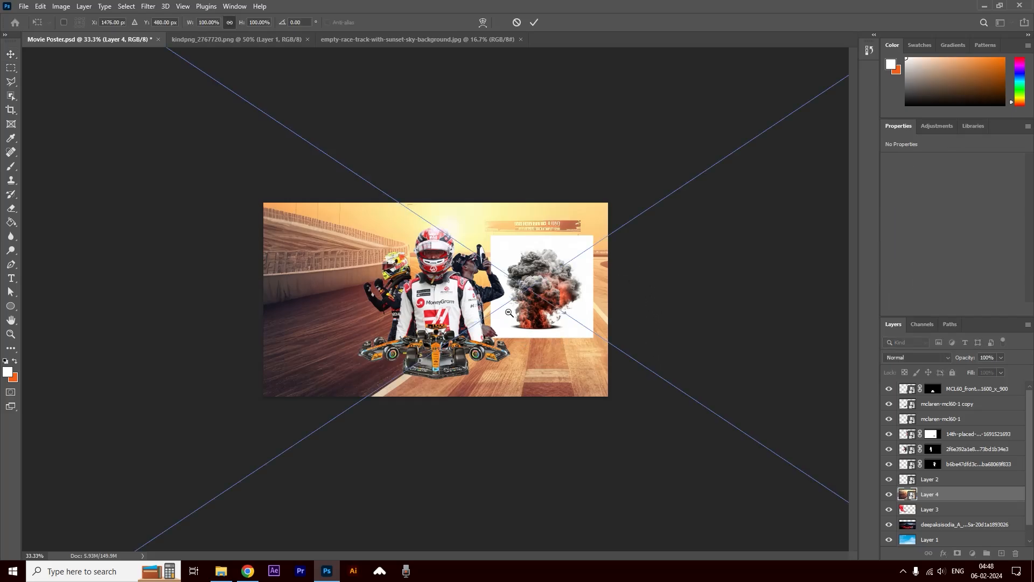
key("ctrl+minus")
key("ctrl+minus")
key("ctrl+minus")
key("ctrl+minus")
left_click_drag(600, 204, 375, 352)
left_click_drag(349, 369, 437, 292)
Enlarge the race track image to about 31% so that it covers the whole poster.
key("ctrl+plus")
key("ctrl+plus")
key("ctrl+plus")
key("ctrl+plus")
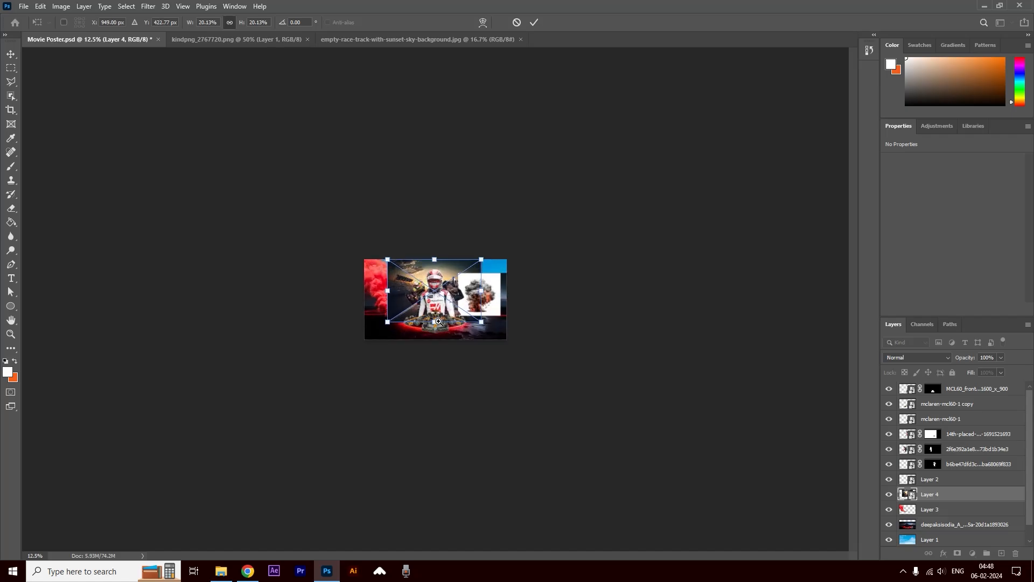
left_click_drag(544, 350, 614, 400)
left_click_drag(317, 204, 261, 162)
key("Return")
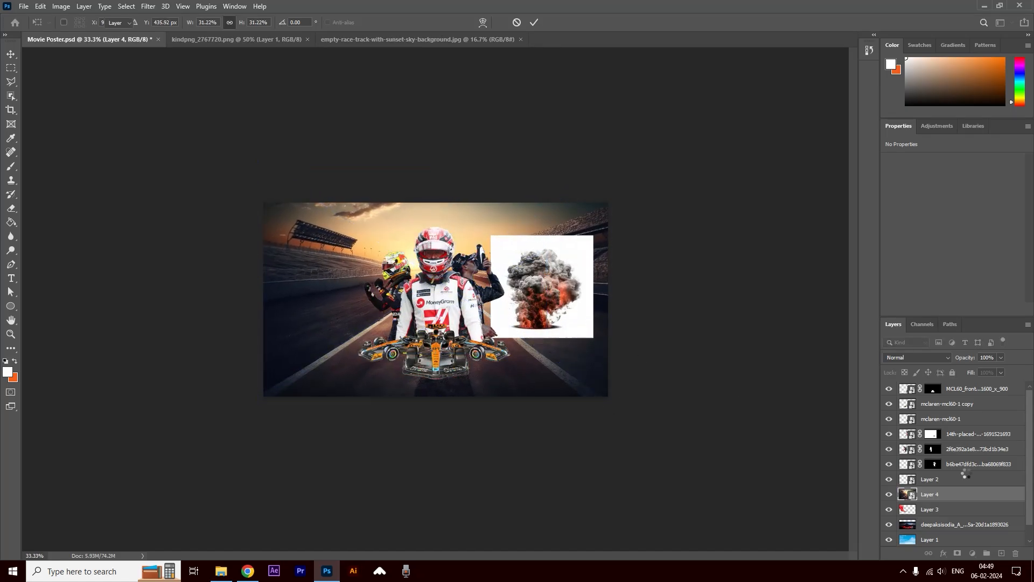
Move the race track layer below the red smoke layer and set its blend mode to Linear Light.
left_click_drag(958, 502, 940, 494)
left_click(929, 524)
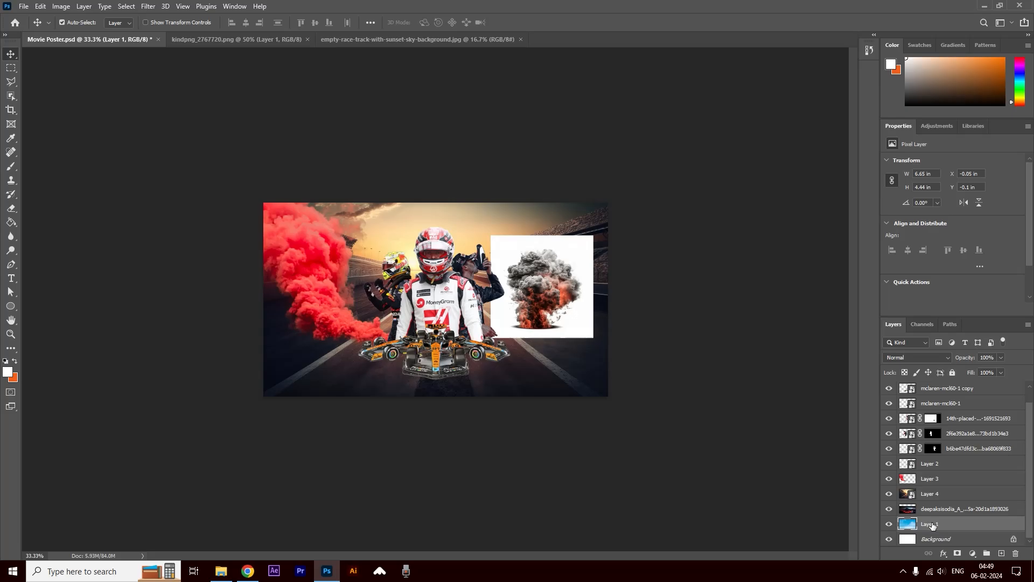
left_click(939, 495)
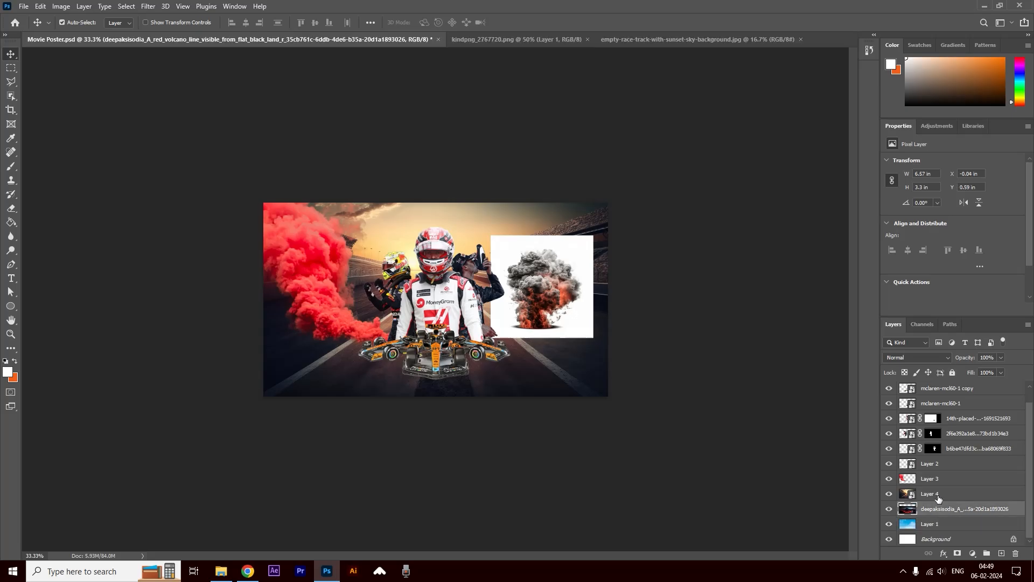
left_click(928, 510)
left_click(947, 494)
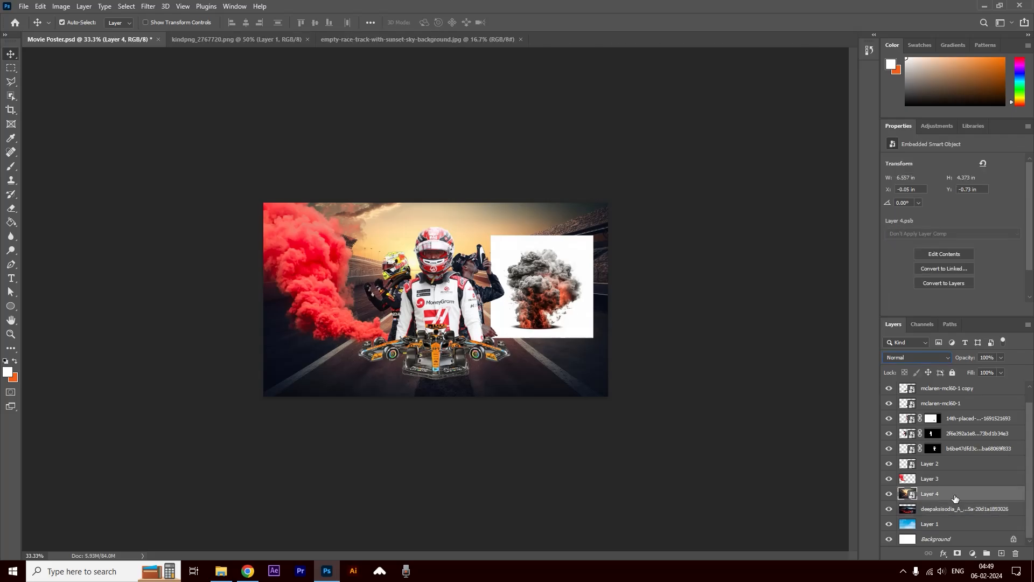
left_click(917, 357)
left_click(902, 455)
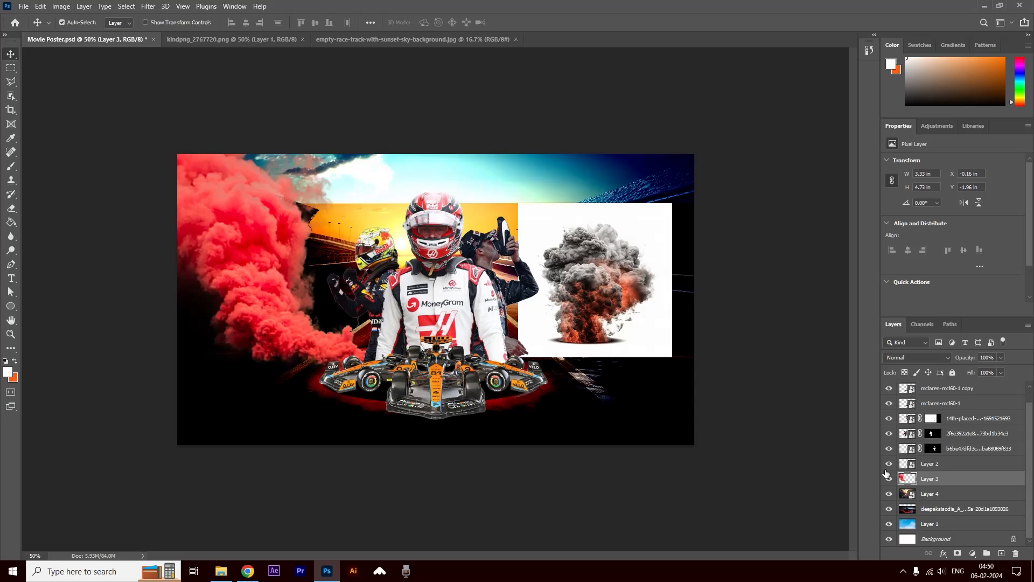
Hide the red smoke and smoke explosion layers and select the race track layer.
left_click(889, 478)
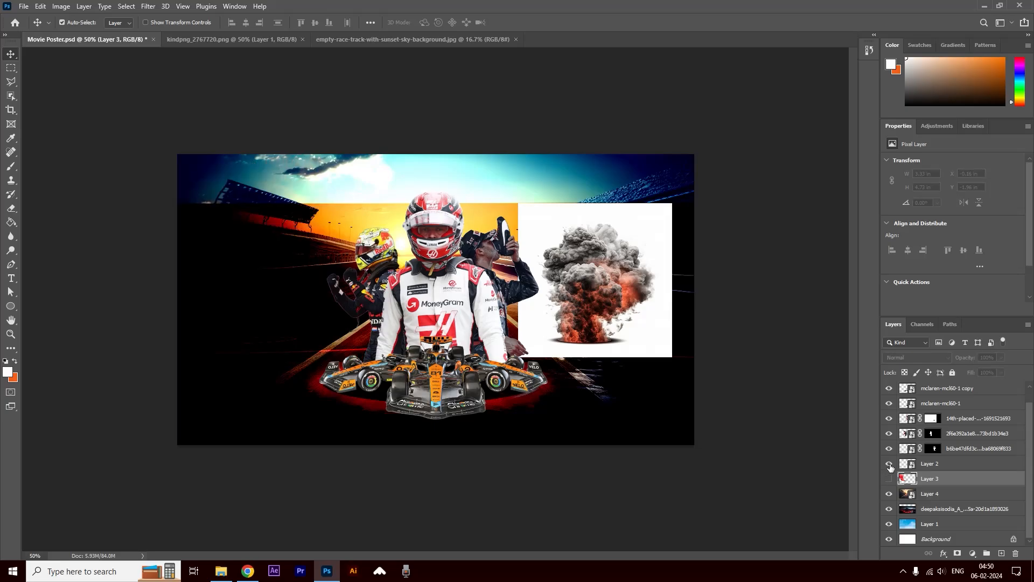
left_click(889, 464)
left_click(571, 251)
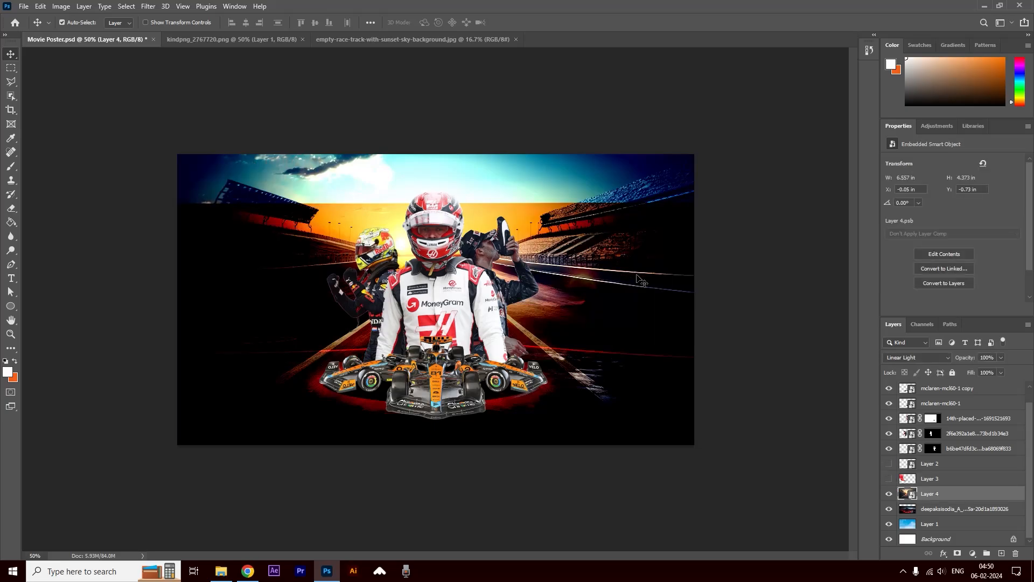
Add a layer mask to the race track layer, Layer 4.
left_click(948, 512)
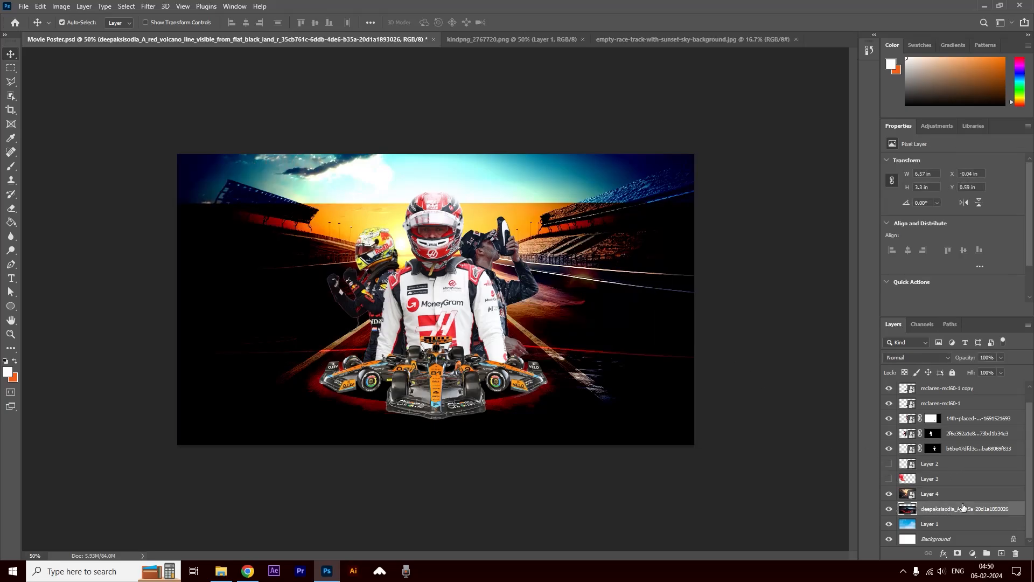
left_click(927, 494)
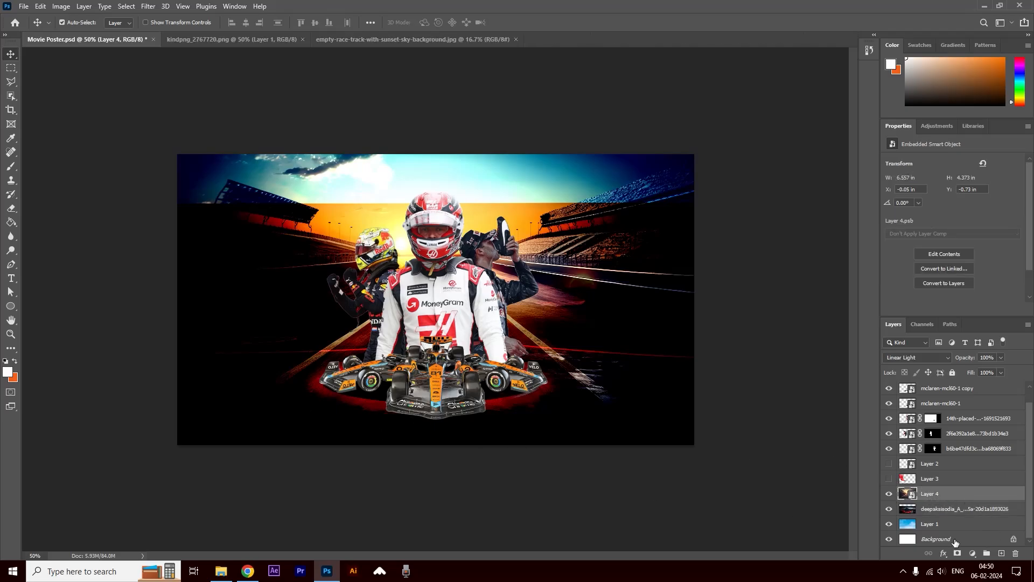
left_click(958, 553)
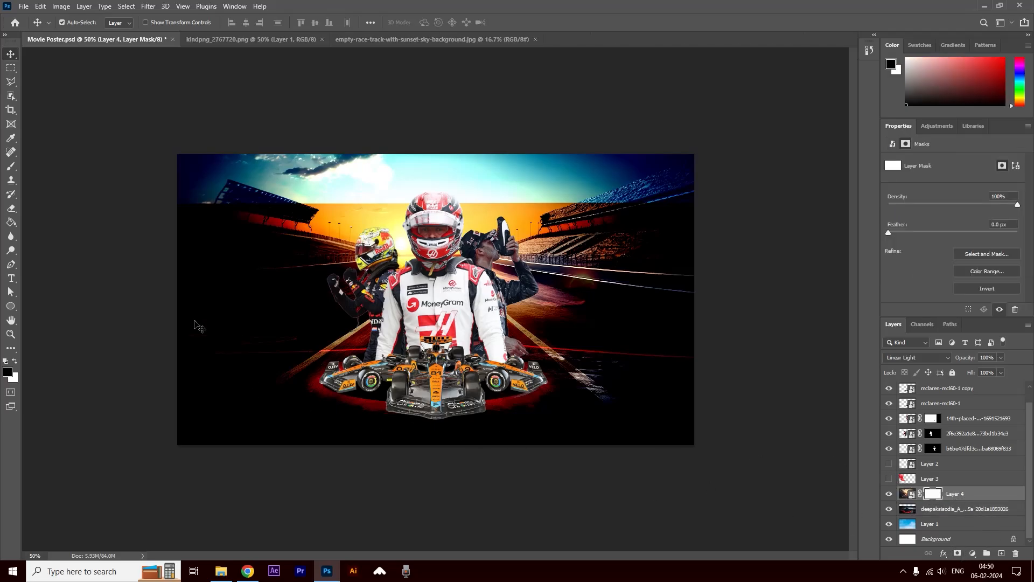
Fade the dark track areas on both sides of the cars by painting the mask black with a 300 px brush at 18% opacity.
left_click(11, 166)
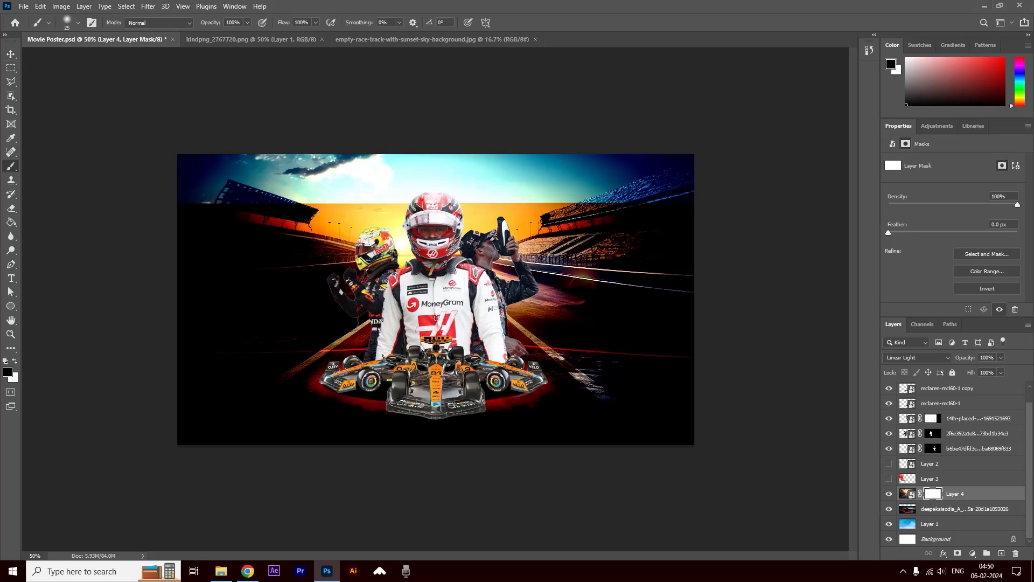
key("bracketright")
key("bracketright")
key("bracketright")
key("bracketright")
key("bracketright")
key("bracketright")
key("bracketright")
key("bracketright")
key("bracketright")
key("bracketright")
key("bracketright")
key("bracketright")
key("bracketright")
left_click_drag(247, 23, 210, 39)
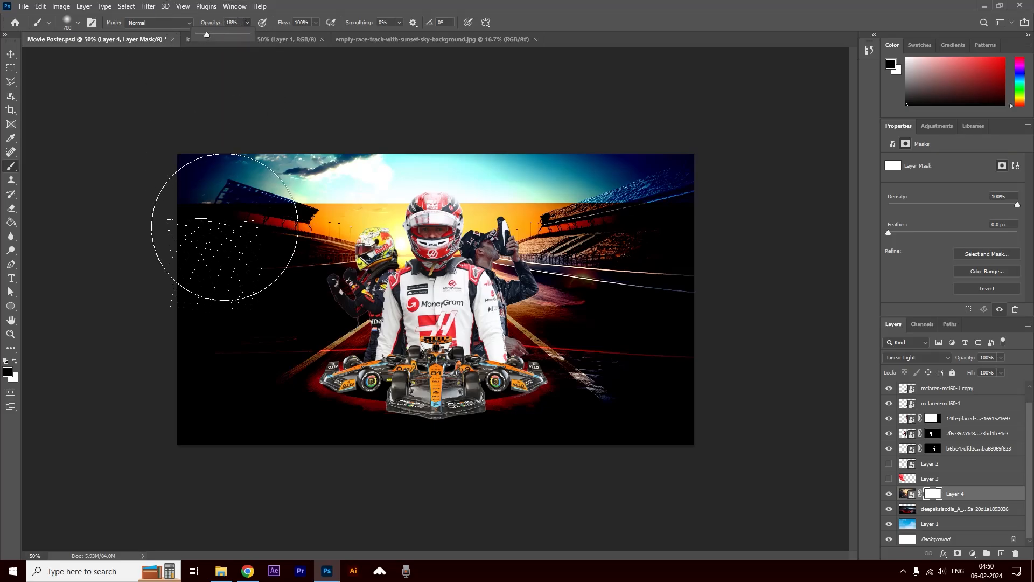
key("bracketleft")
key("bracketleft")
key("bracketleft")
key("bracketleft")
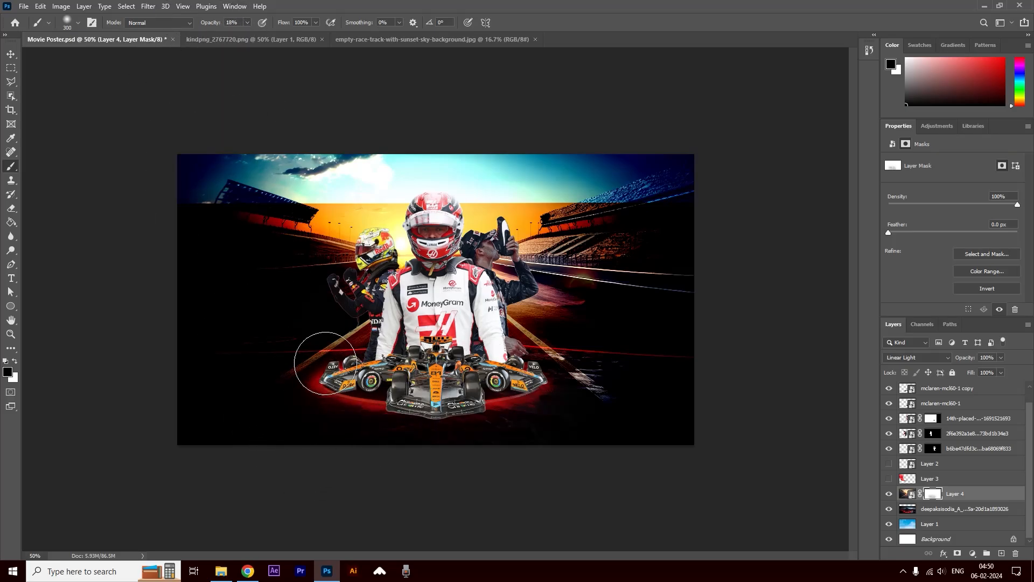
left_click_drag(226, 334, 170, 332)
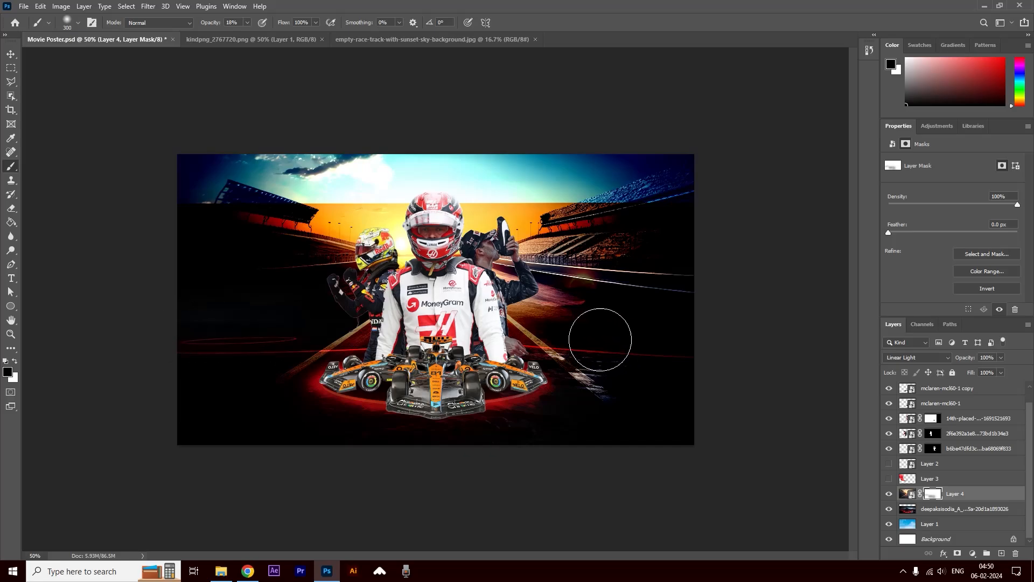
left_click_drag(601, 339, 681, 342)
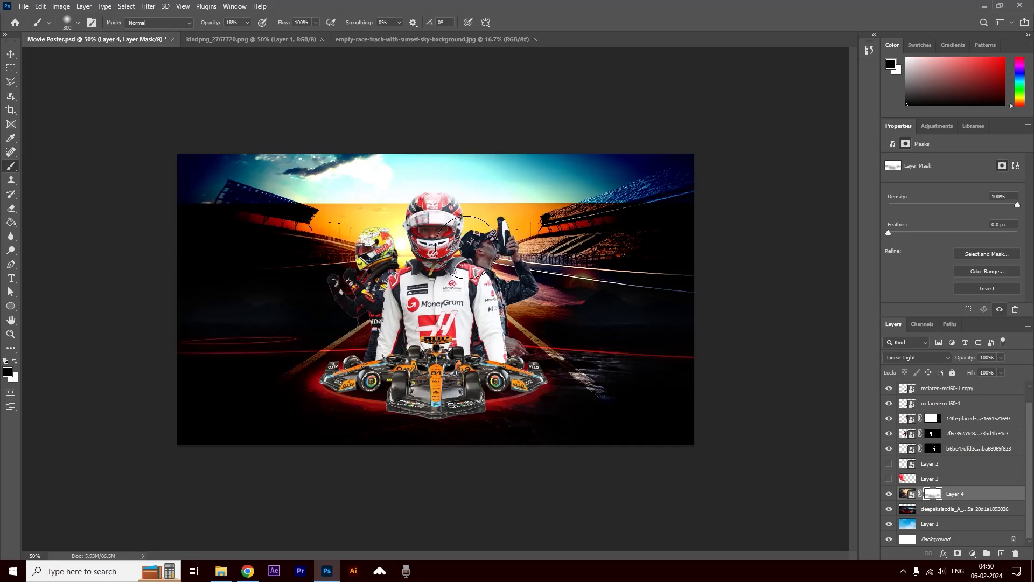
left_click(15, 360)
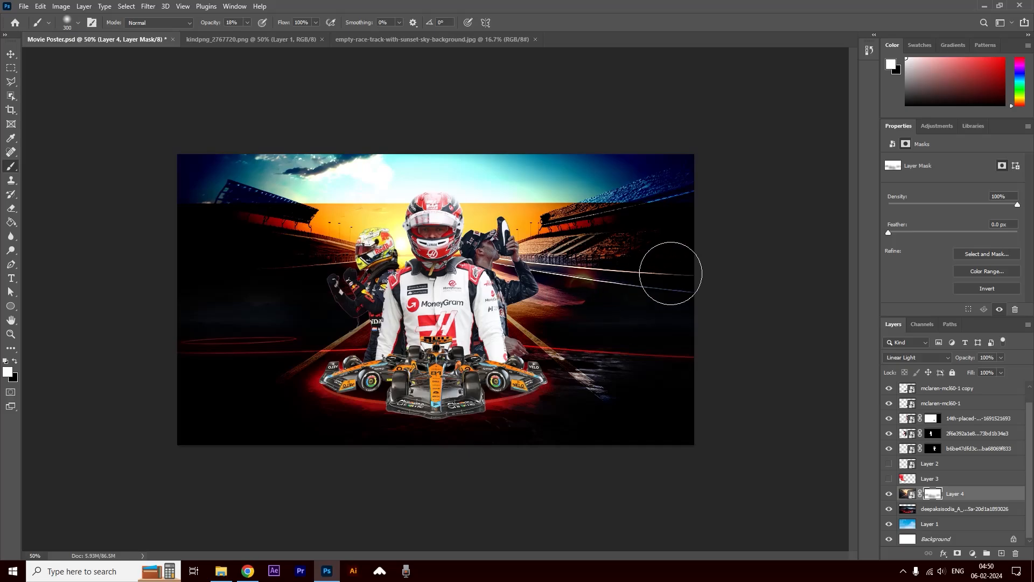
left_click(11, 54)
Add a mask to the volcano layer and paint out its hard upper edge in black at 90% brush opacity.
left_click(931, 512)
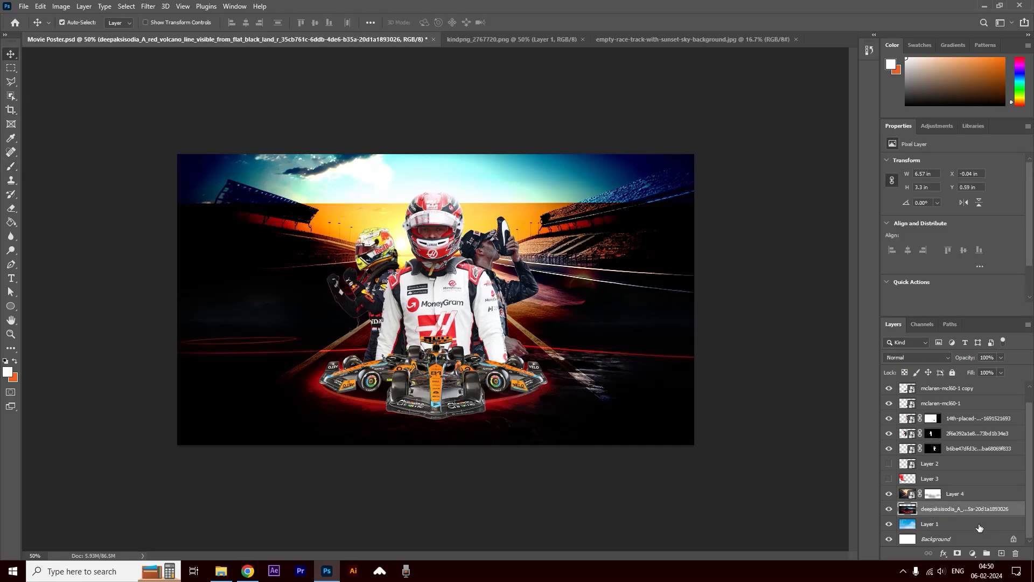
left_click(957, 553)
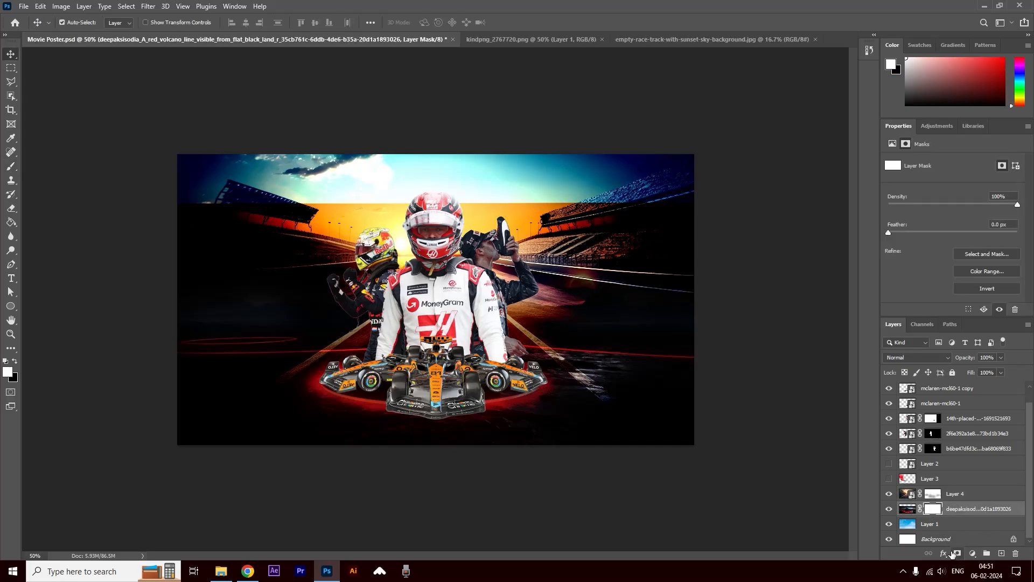
left_click(7, 171)
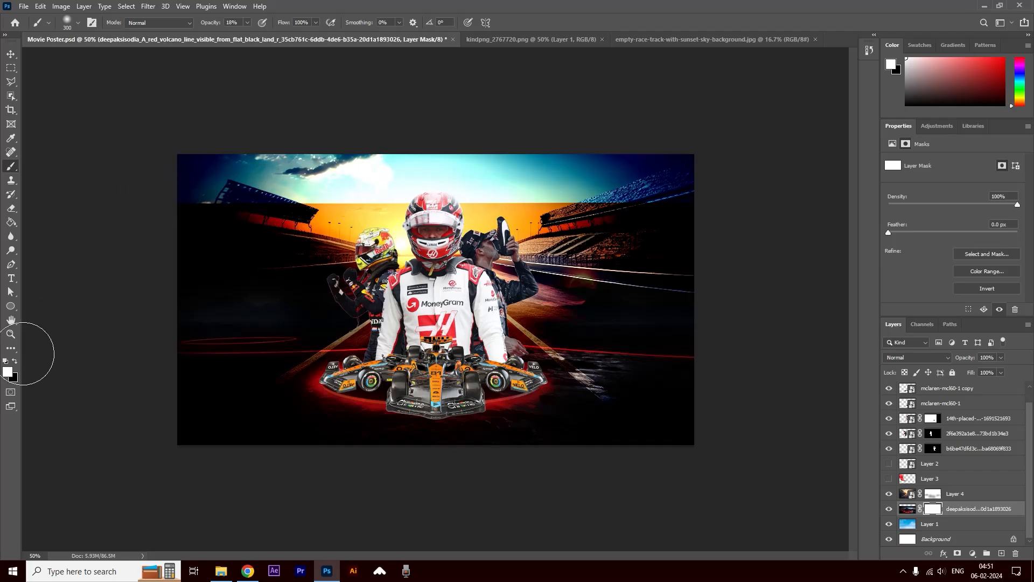
left_click(15, 360)
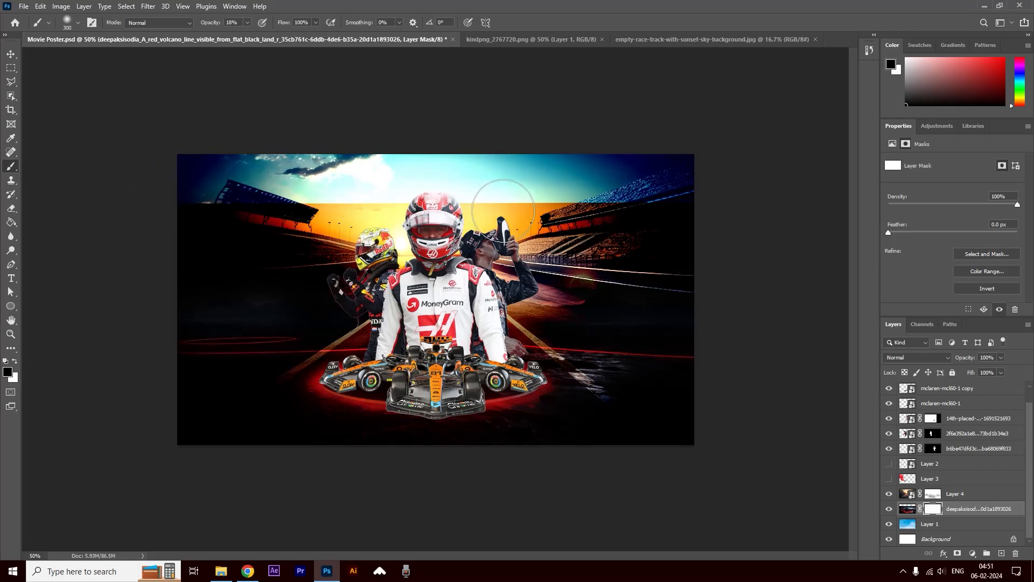
left_click(247, 24)
left_click_drag(247, 35, 285, 35)
mouse_move(232, 204)
left_mouse_down()
mouse_move(180, 162)
mouse_move(430, 213)
mouse_move(264, 189)
mouse_move(549, 215)
mouse_move(724, 210)
mouse_move(386, 237)
mouse_move(197, 172)
left_mouse_up()
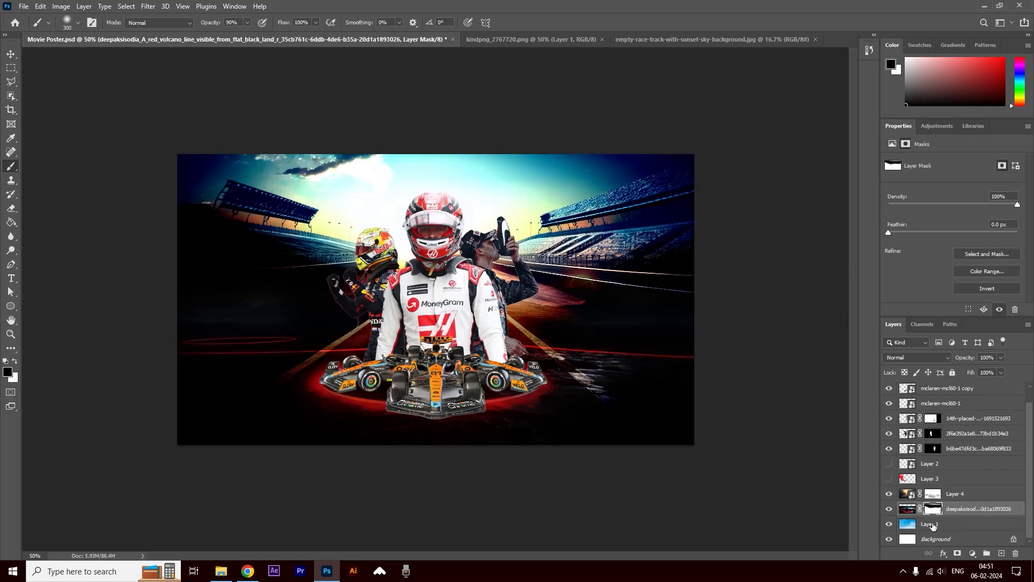
Fade the sky and grandstand beside the drinking driver on the race track mask with a 500 px brush at 47% opacity, undoing the last stroke.
left_click(932, 493)
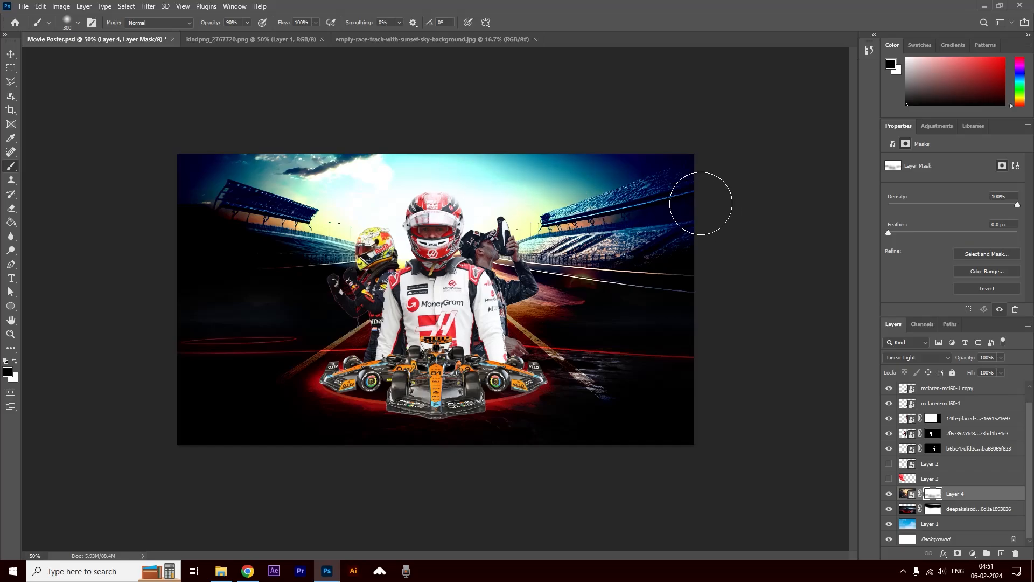
key("bracketright")
key("bracketright")
left_click(249, 22)
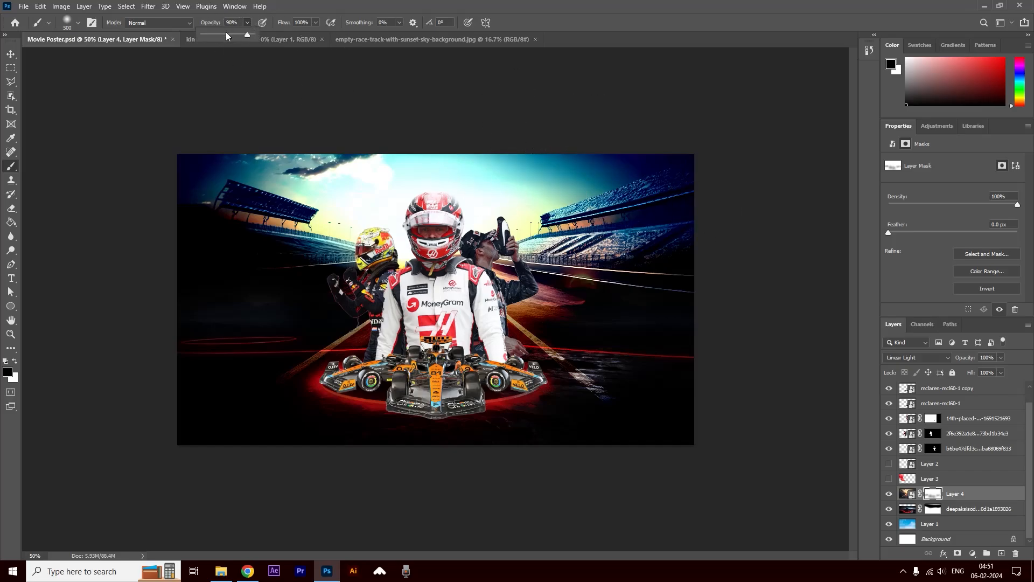
mouse_move(512, 183)
left_mouse_down()
mouse_move(616, 196)
mouse_move(692, 188)
left_mouse_up()
mouse_move(579, 180)
left_mouse_down()
mouse_move(549, 178)
mouse_move(479, 210)
left_mouse_up()
left_click_drag(554, 262, 761, 248)
key("ctrl+z")
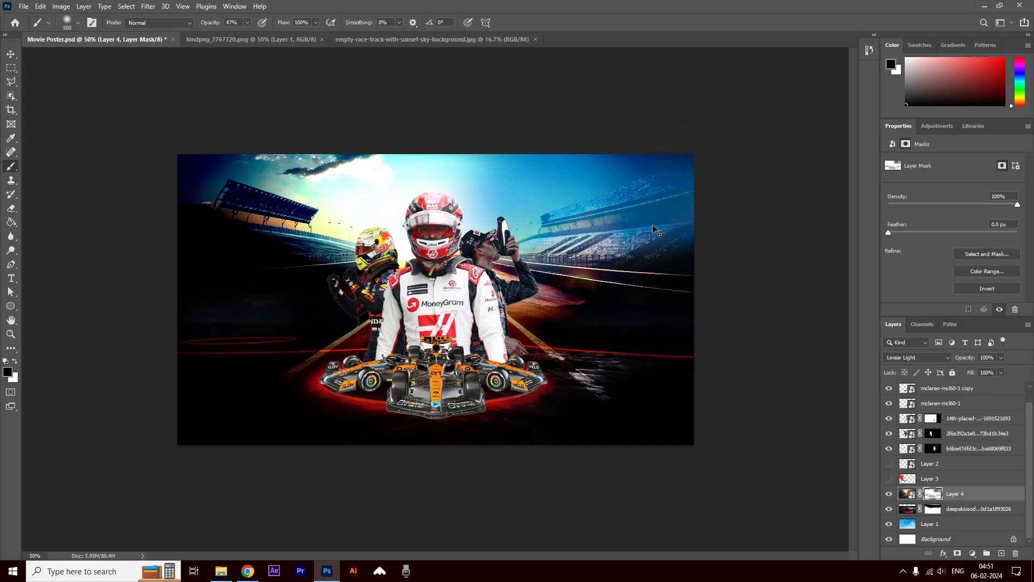
Soften the race track image across the sky and around the central driver's head by painting its mask at 18% brush opacity.
left_click(247, 23)
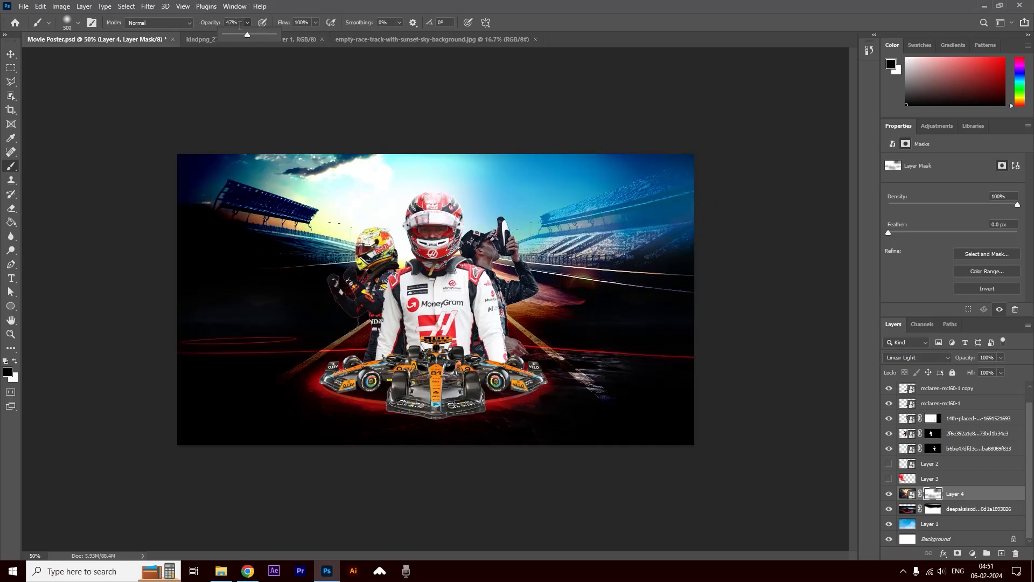
left_click(504, 157)
left_click_drag(570, 247, 665, 249)
left_click_drag(444, 166, 367, 169)
mouse_move(442, 240)
left_mouse_down()
mouse_move(385, 220)
mouse_move(335, 180)
mouse_move(354, 178)
left_mouse_up()
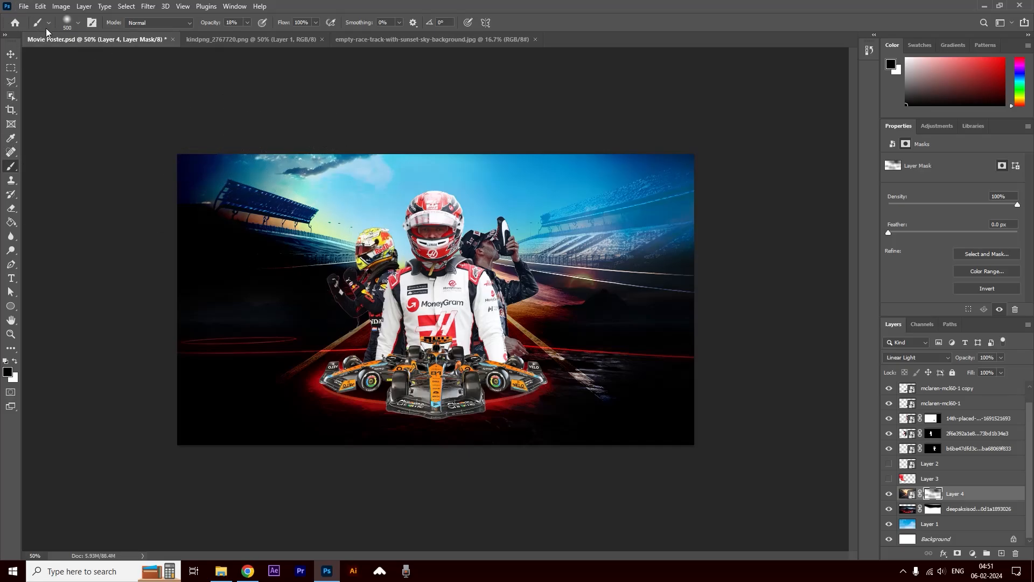
Fade the track lines on both sides of the central driver by brushing black onto the race track mask at 18% opacity.
left_click(11, 54)
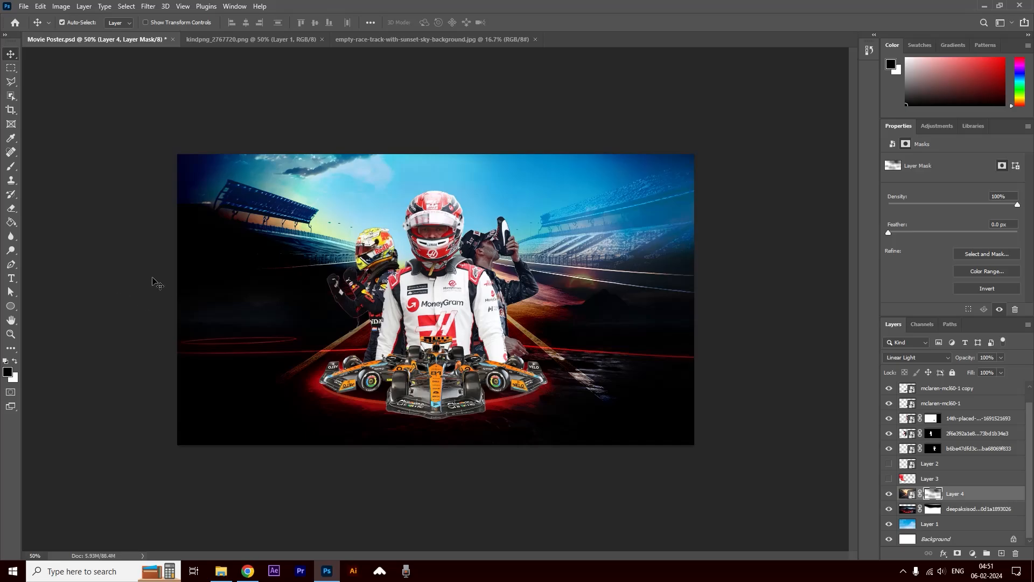
left_click(11, 166)
left_click(514, 280)
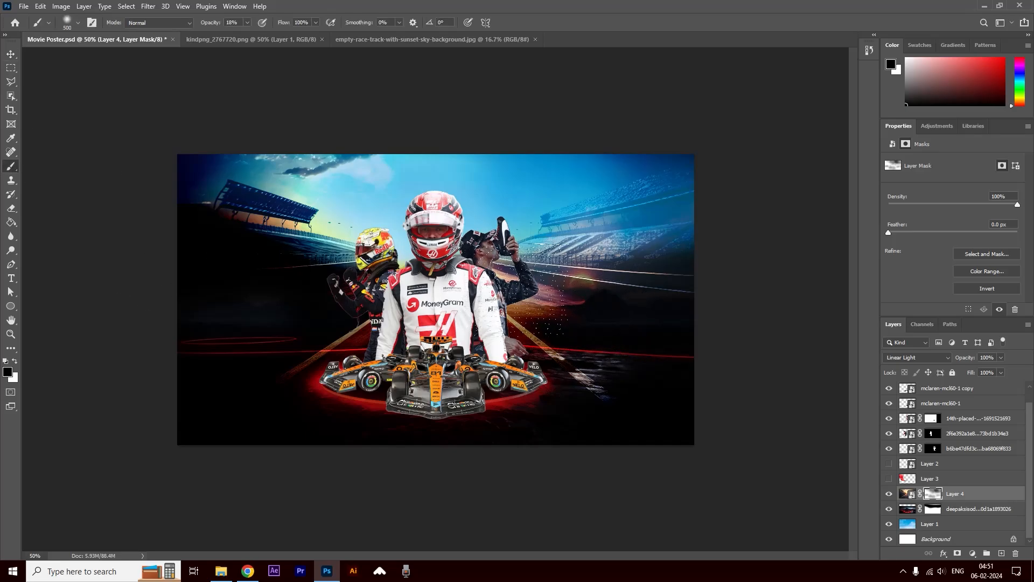
left_click(527, 285)
left_click(528, 291)
left_click(529, 294)
left_click(527, 293)
left_click(517, 289)
left_click(360, 319)
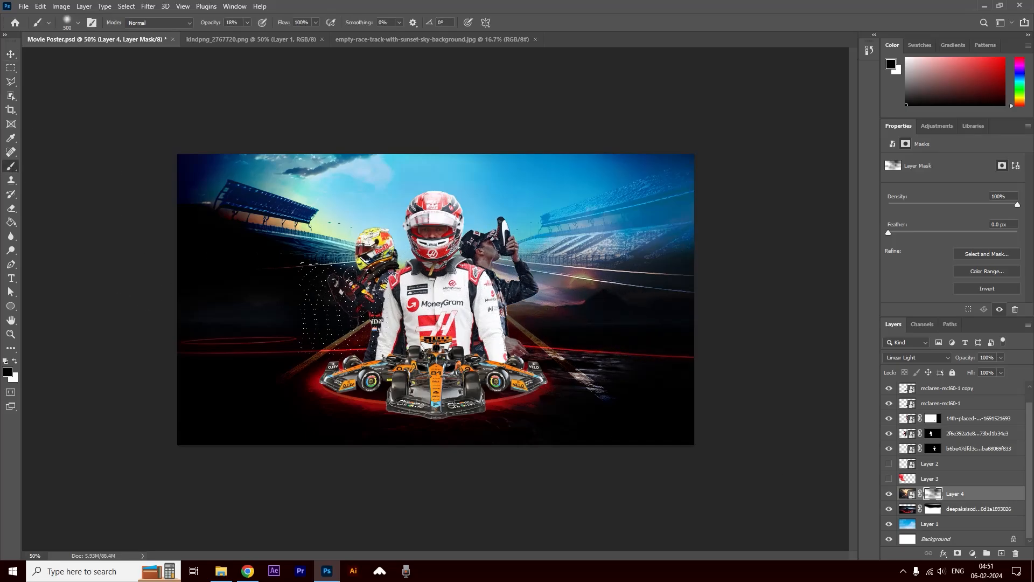
left_click(359, 317)
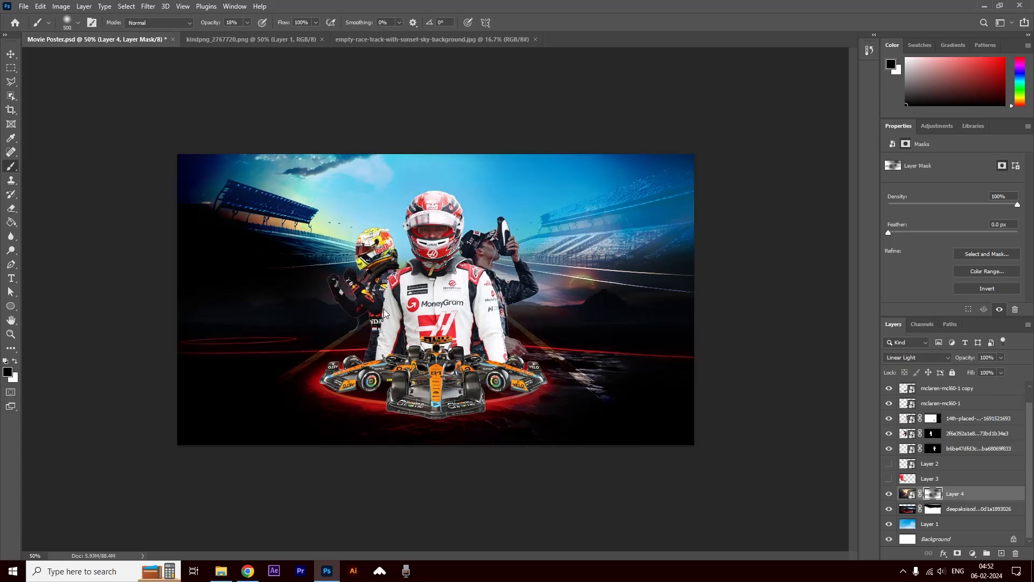
Soften the volcano layer's mask with the 500 px black brush at 18% opacity, undoing the last stroke.
left_click(931, 509)
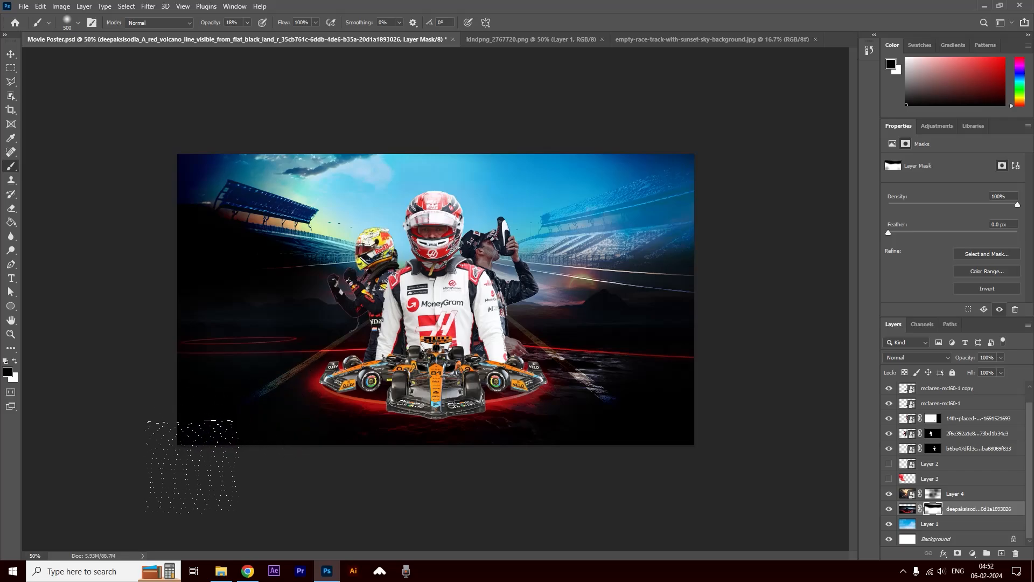
key("ctrl+z")
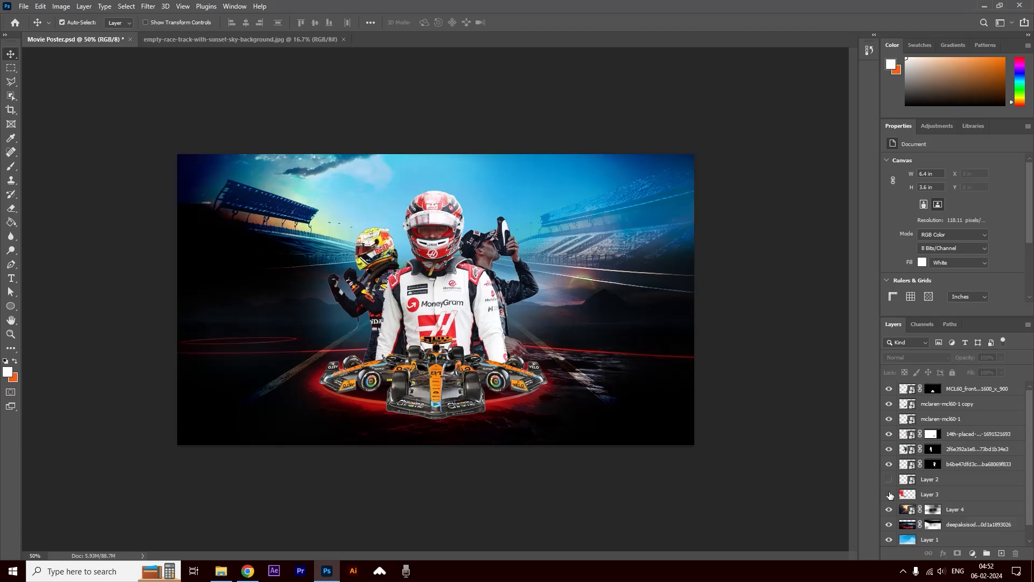
Make the red smoke layer visible again.
left_click(889, 494)
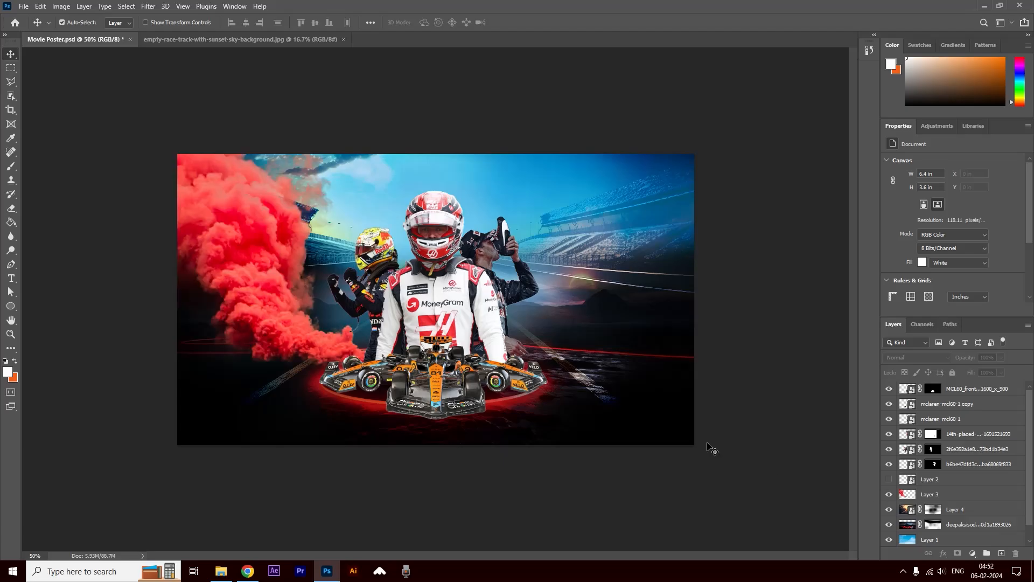
Enlarge the red smoke to about 3.67 × 5.21 in at the poster's upper left and bring its layer to the front.
left_click_drag(266, 312, 271, 286)
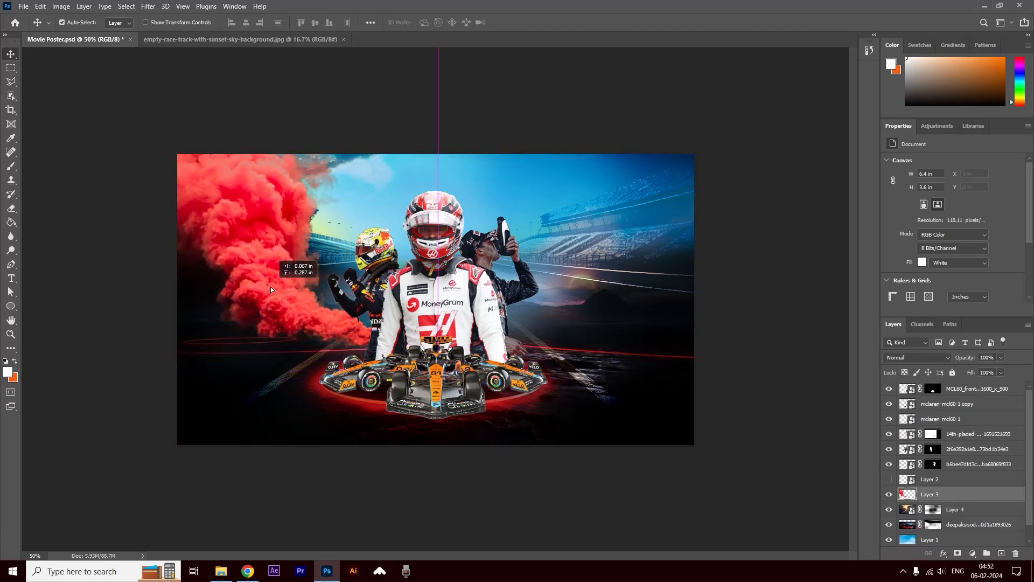
key("ctrl+t")
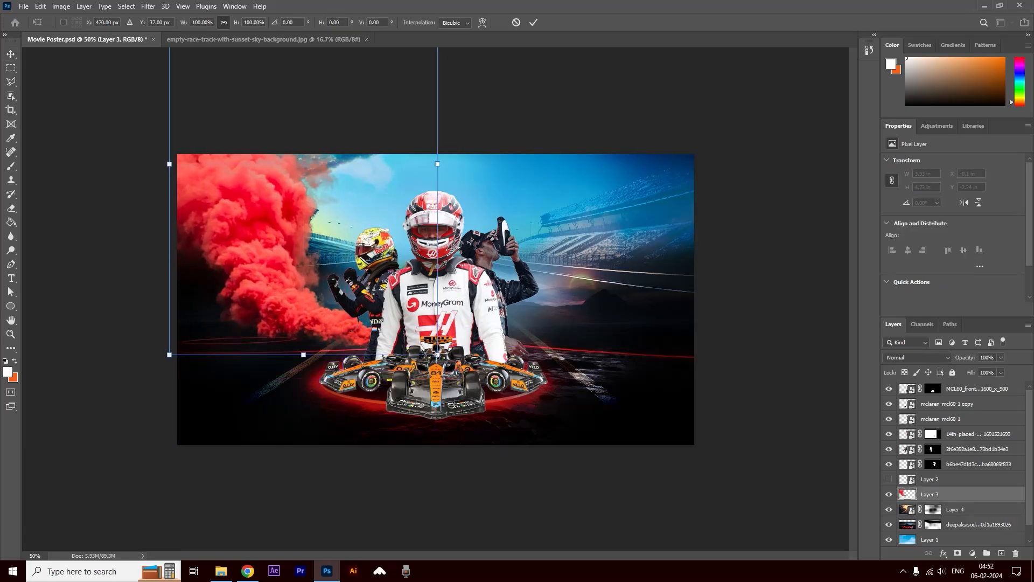
left_click_drag(437, 355, 465, 393)
left_click_drag(351, 364, 297, 323)
key("Return")
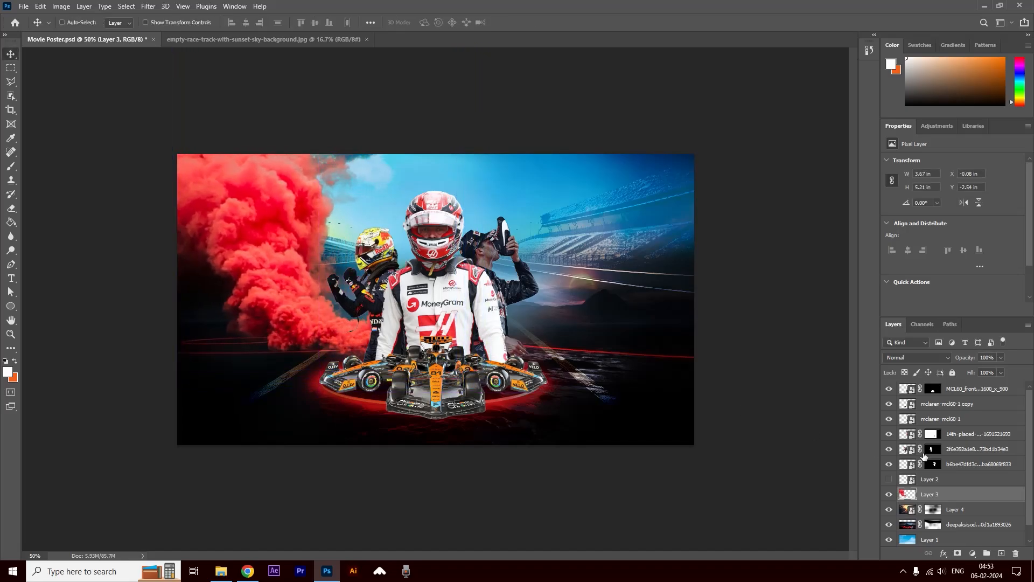
key("ctrl+shift+bracketright")
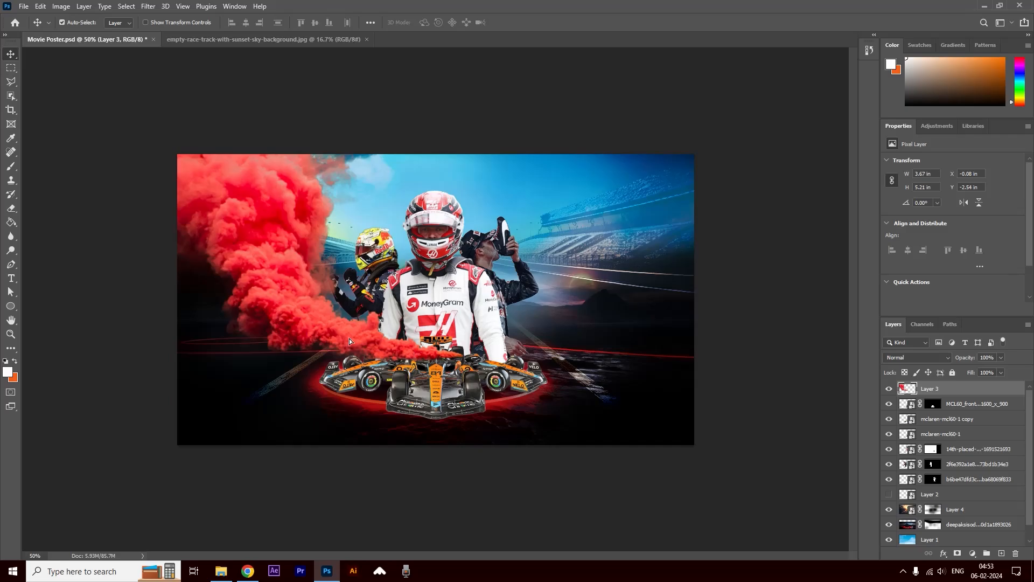
left_click_drag(350, 336, 357, 341)
Raise the three McLaren car layers together above the red smoke layer.
left_click(472, 397)
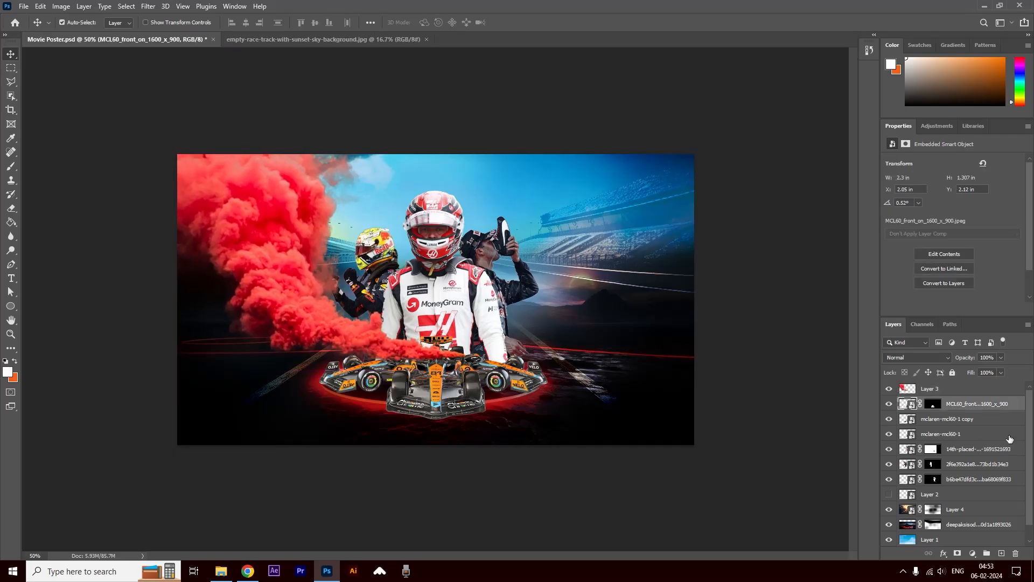
left_click(488, 382, "shift")
left_click(345, 376, "shift")
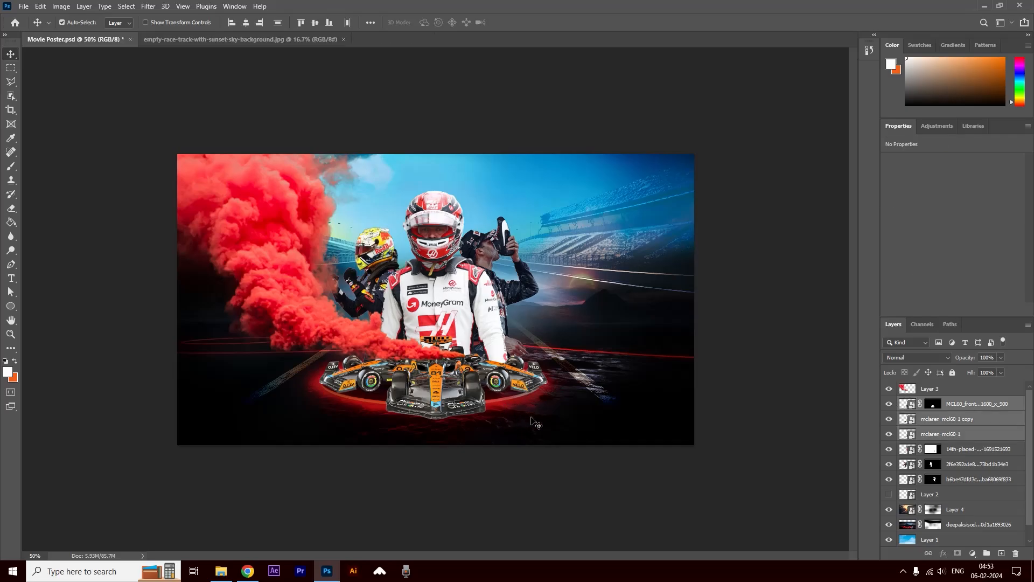
key("ctrl+bracketright")
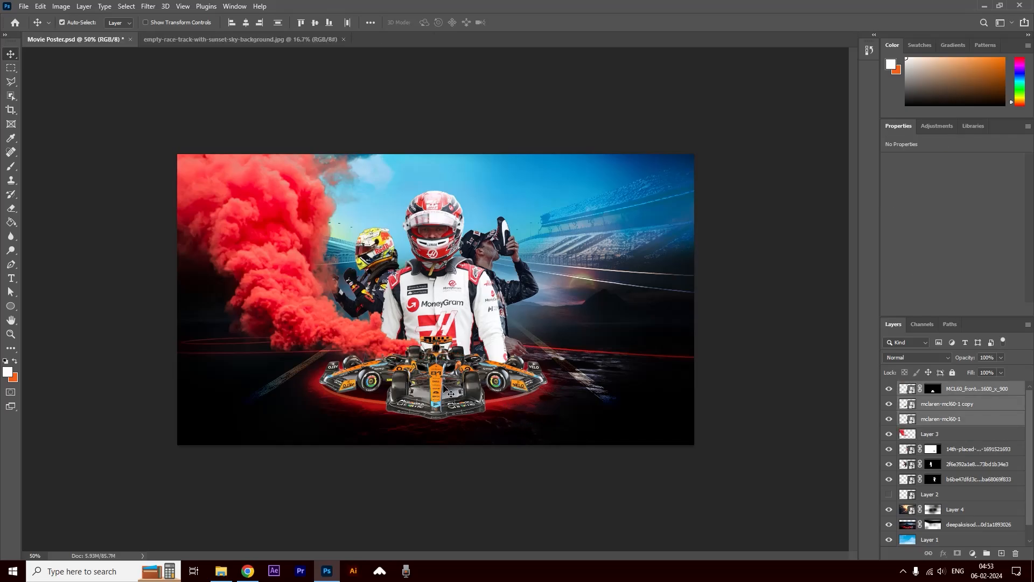
left_click(821, 224)
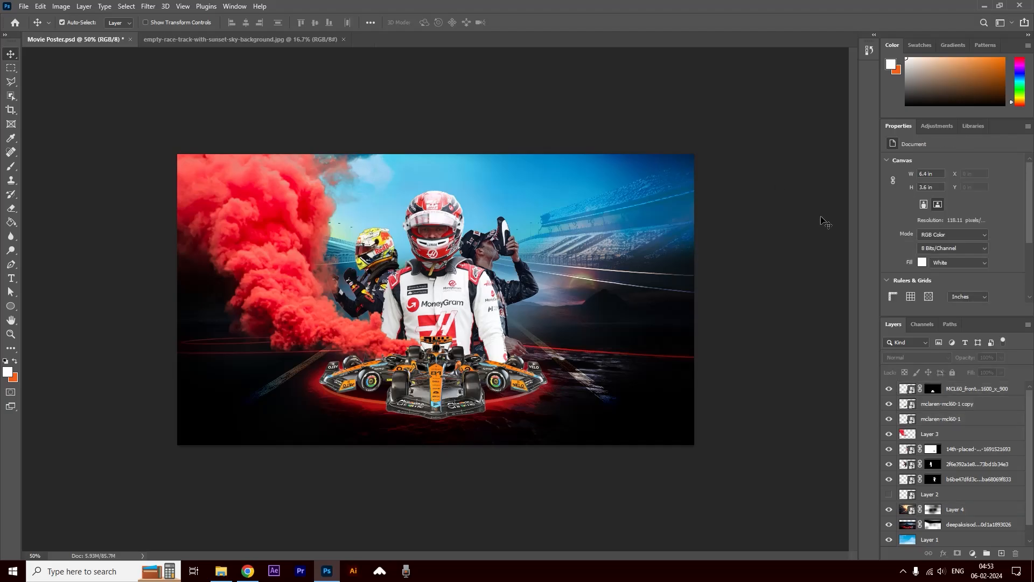
Show the explosion smoke layer and set its blend mode to Linear Burn.
left_click(890, 494)
left_click_drag(614, 296, 607, 296)
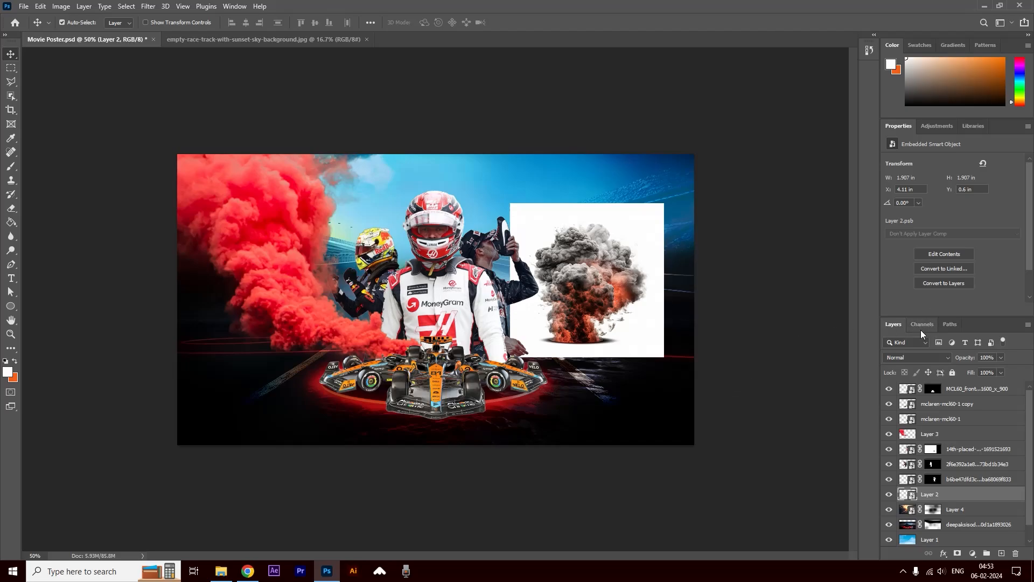
left_click(917, 357)
left_click(910, 348)
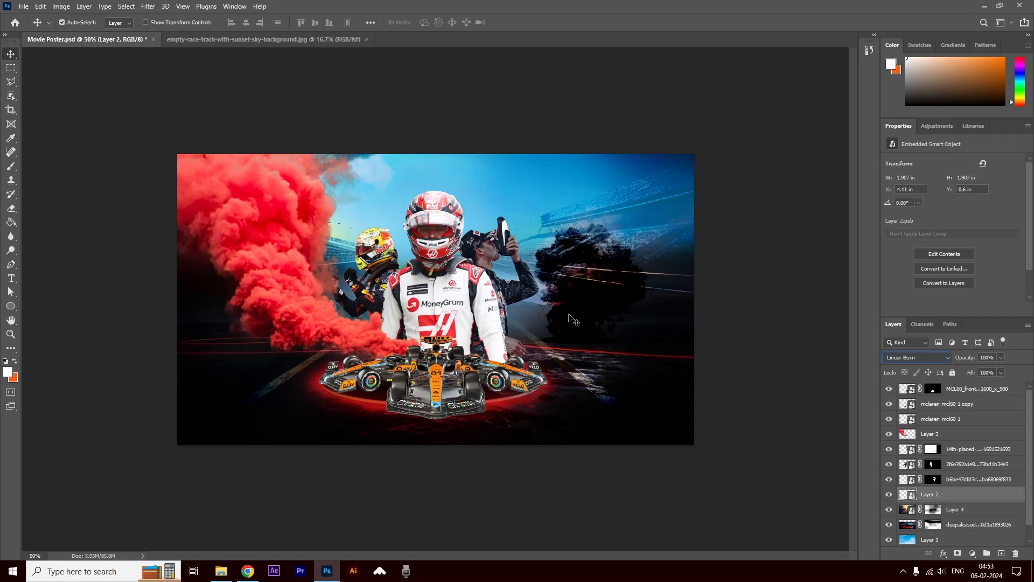
Scale the explosion smoke down to 18.40% and place it low behind the right-hand driver.
left_click_drag(592, 318, 573, 322)
key("ctrl+t")
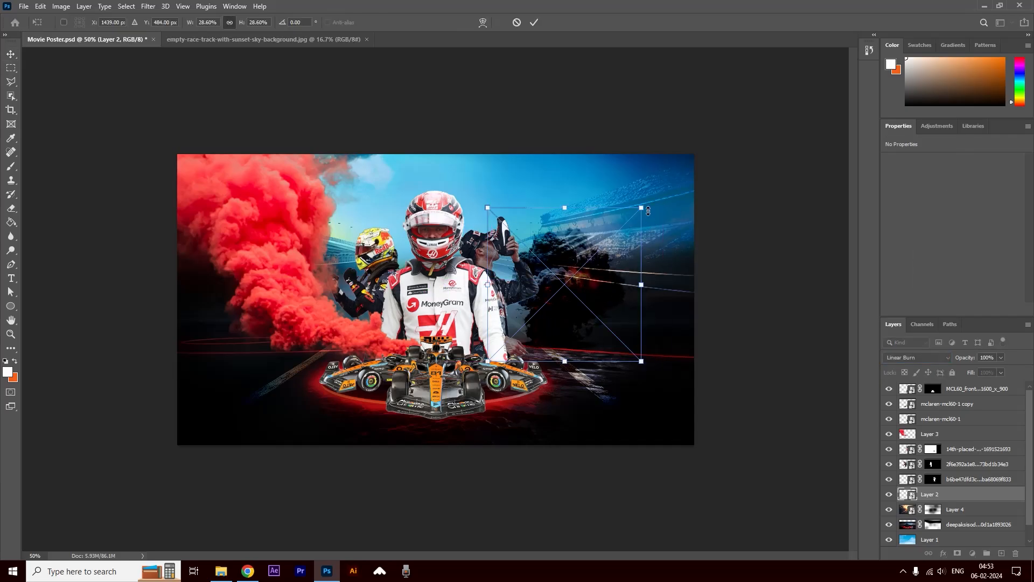
left_click_drag(644, 207, 582, 261)
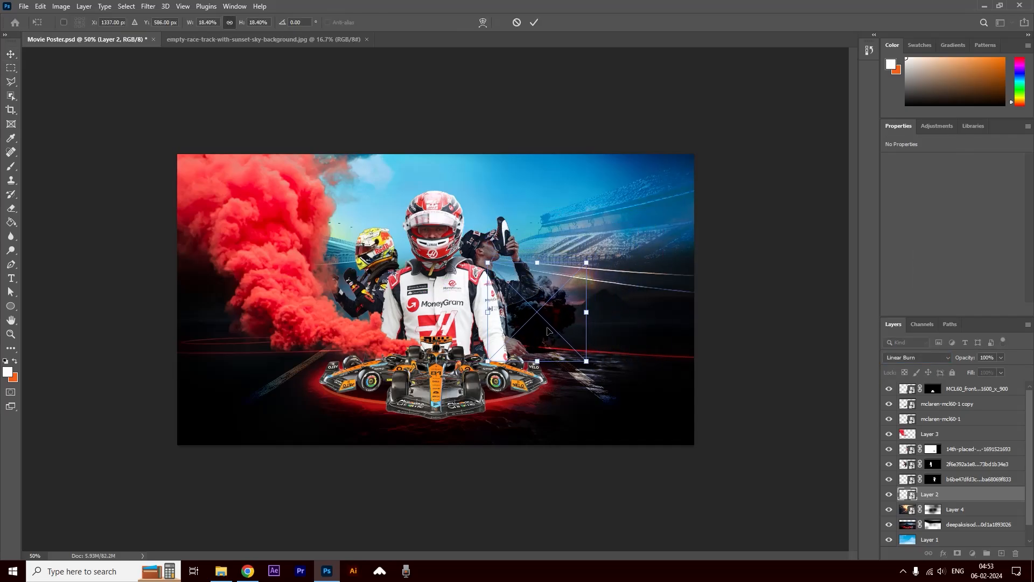
left_click_drag(552, 330, 548, 330)
key("Return")
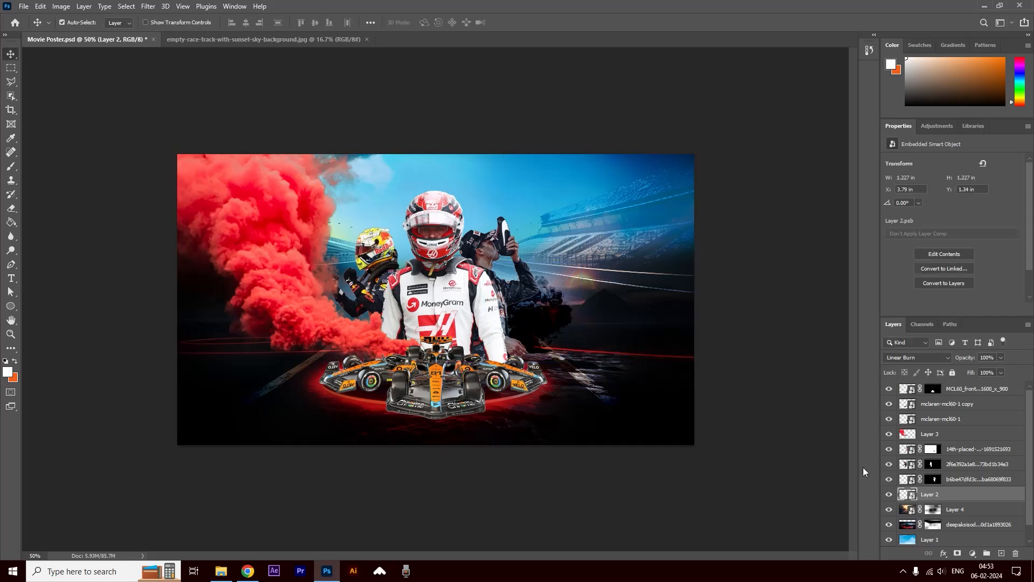
Fade the volcano glow beside the right-hand driver by painting its mask black at 18% opacity, and save the poster.
scroll(889, 512, "down", 1)
left_click(890, 510)
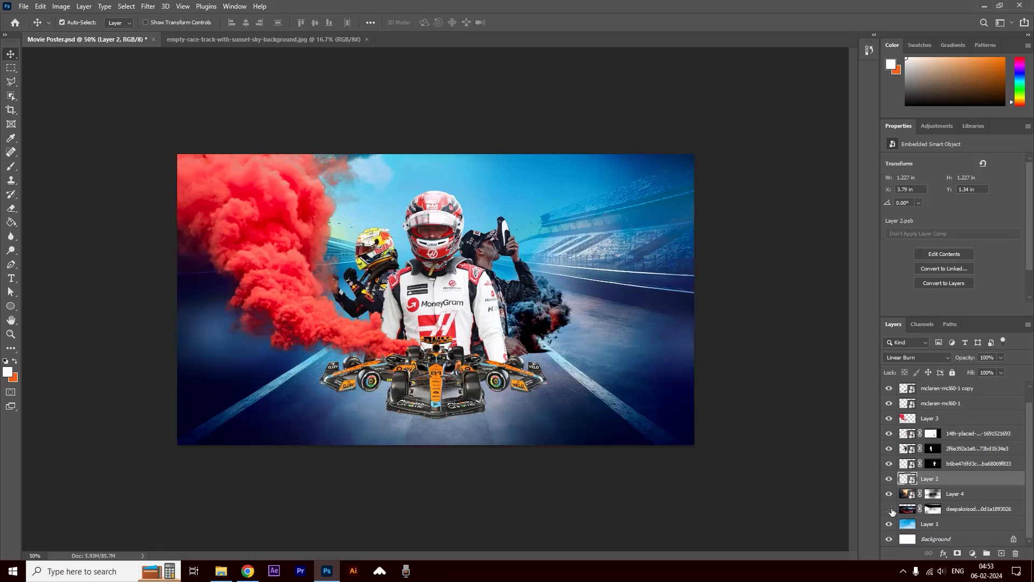
left_click(889, 511)
left_click(933, 511)
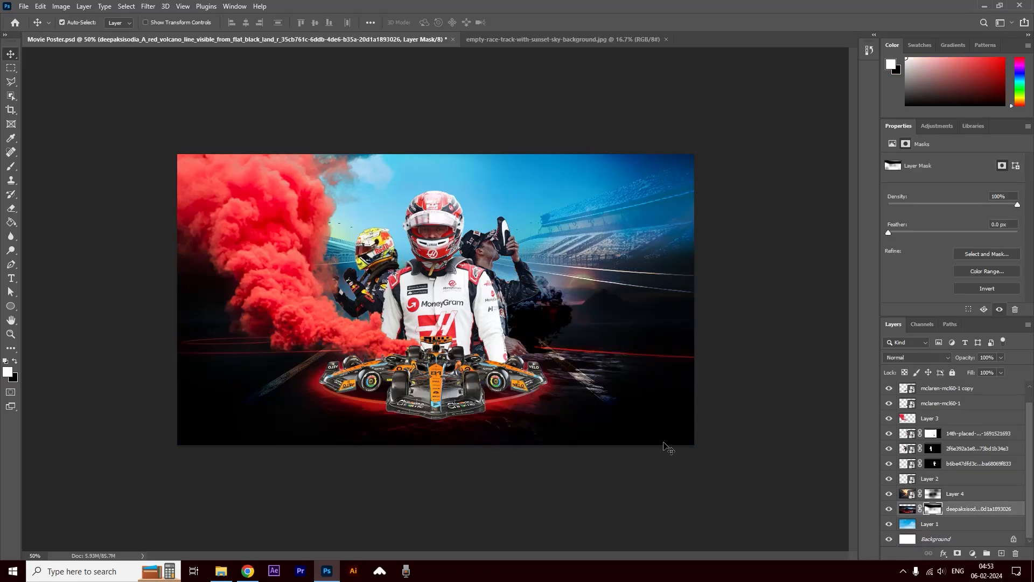
left_click(10, 166)
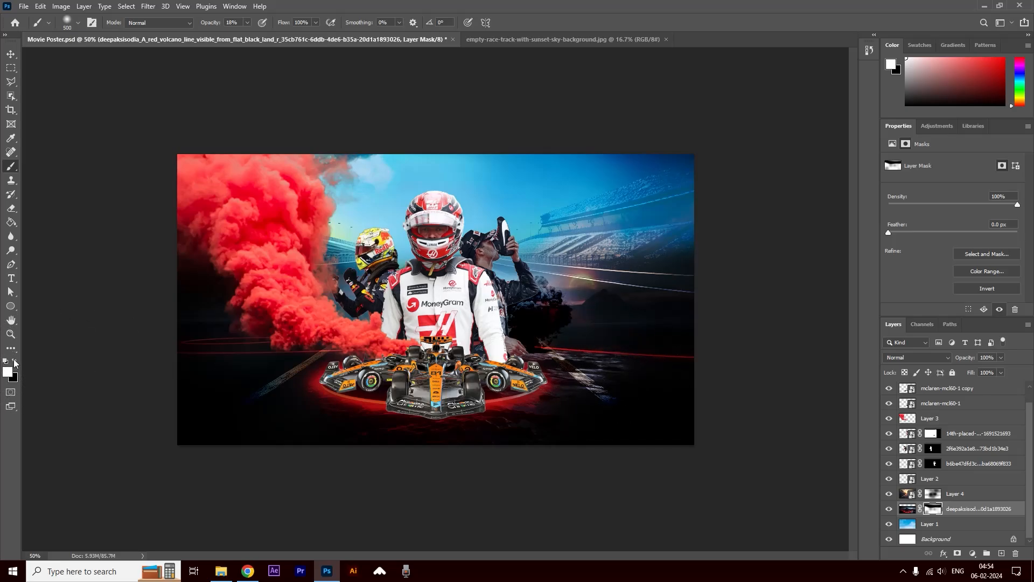
left_click(15, 361)
left_click(584, 289)
left_click(586, 293)
left_click(587, 306)
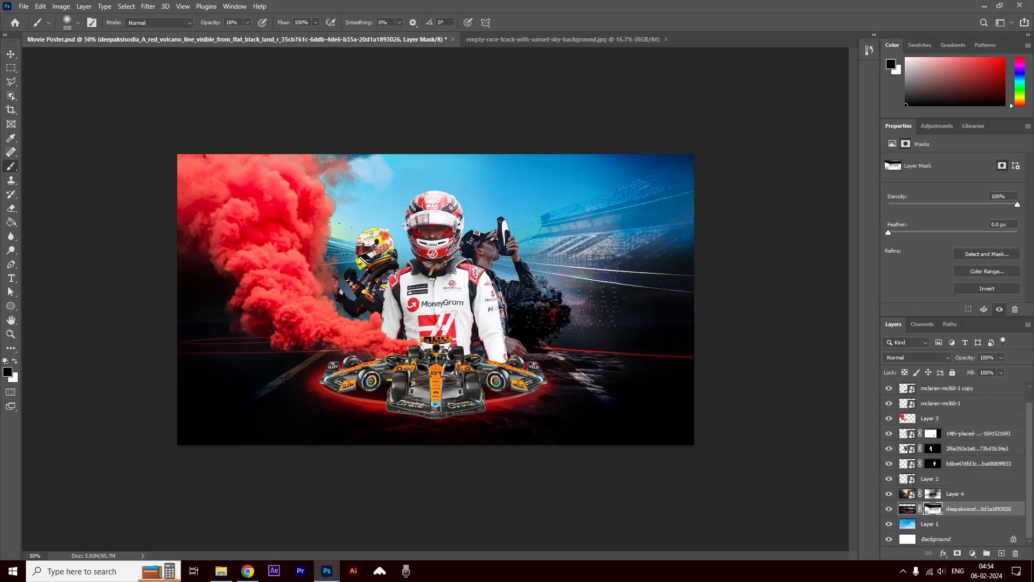
left_click(586, 308)
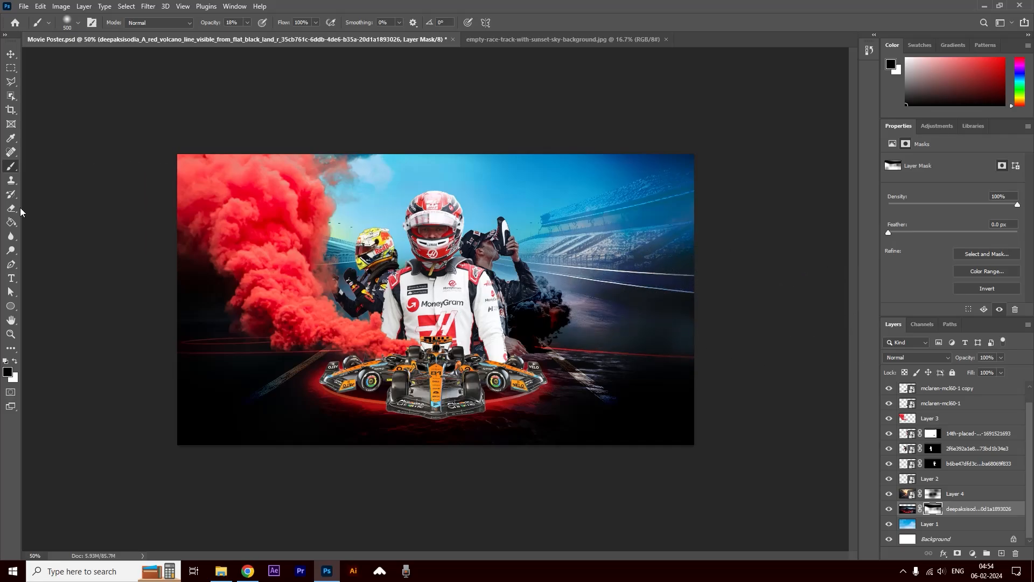
left_click(11, 55)
key("ctrl+s")
Open the central driver in the Camera Raw Filter and set Highlights -46, Shadows +31, Texture +28 and Clarity +50.
left_click(442, 225, "ctrl")
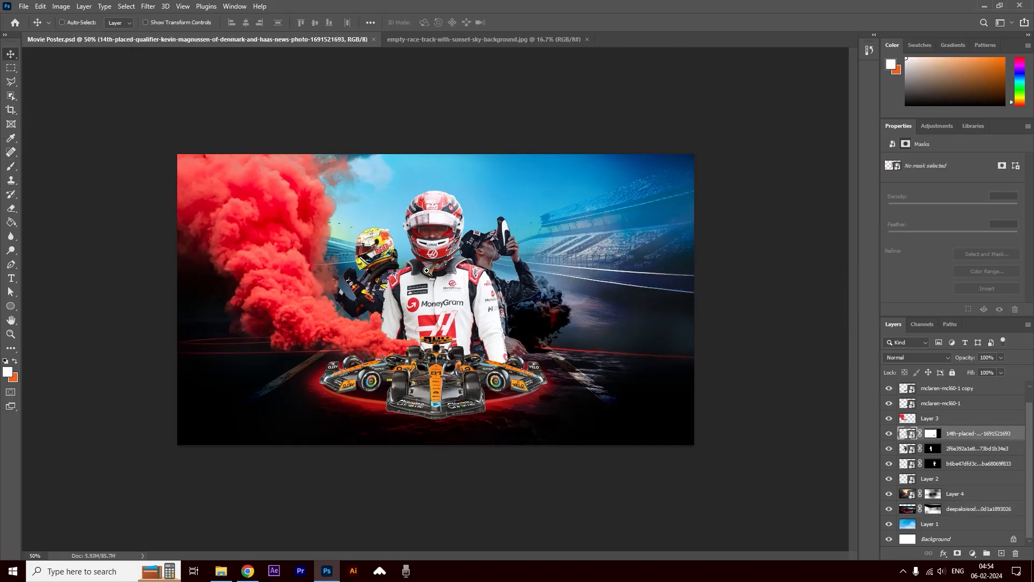
left_click(430, 248, "ctrl")
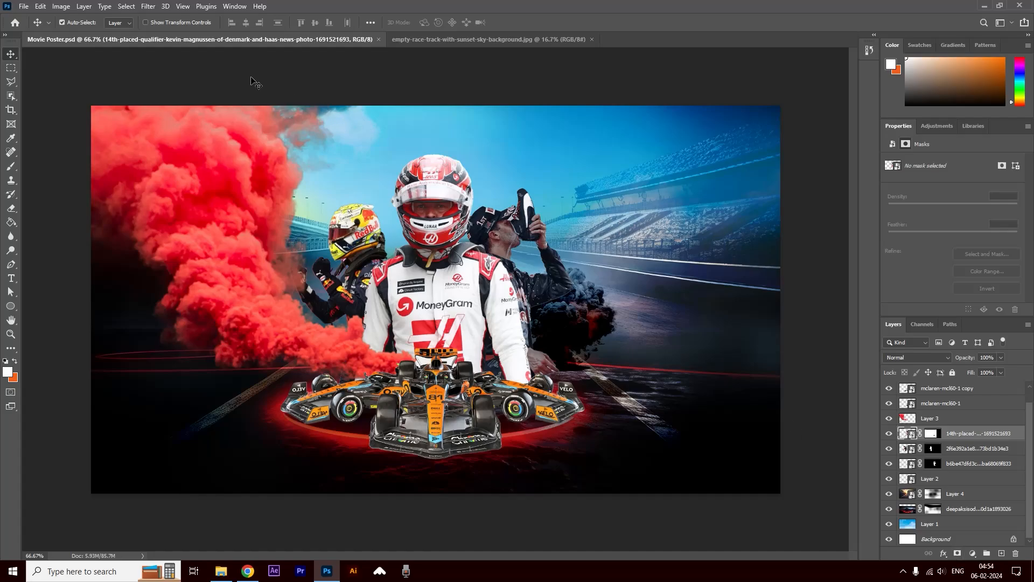
left_click(148, 6)
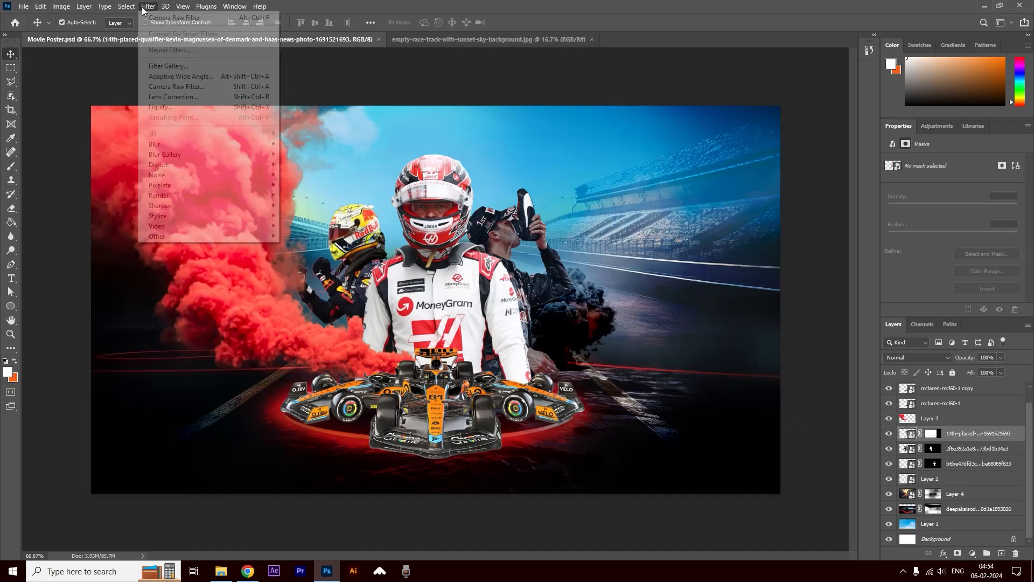
left_click(169, 87)
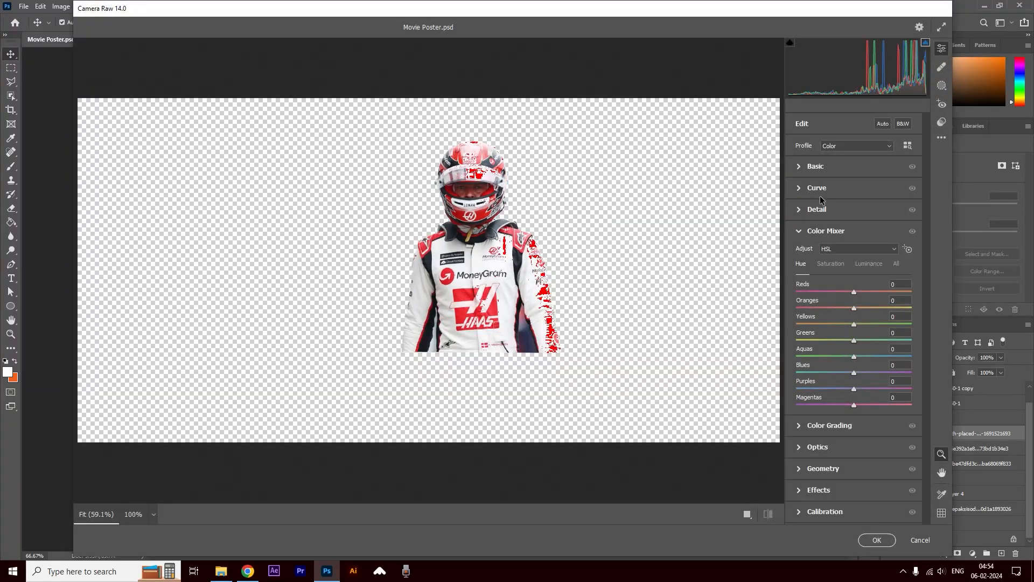
left_click(799, 167)
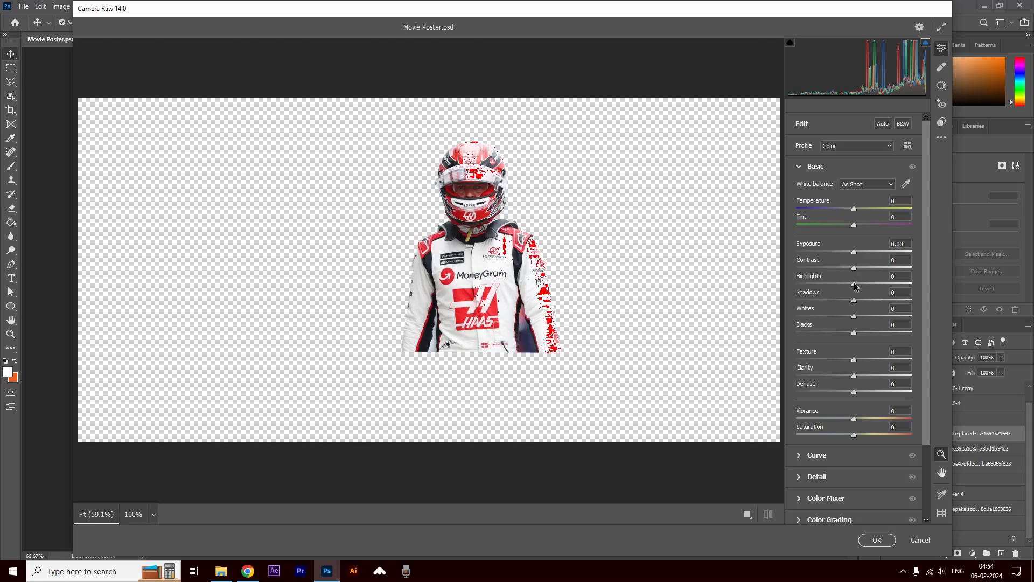
left_click_drag(854, 284, 871, 302)
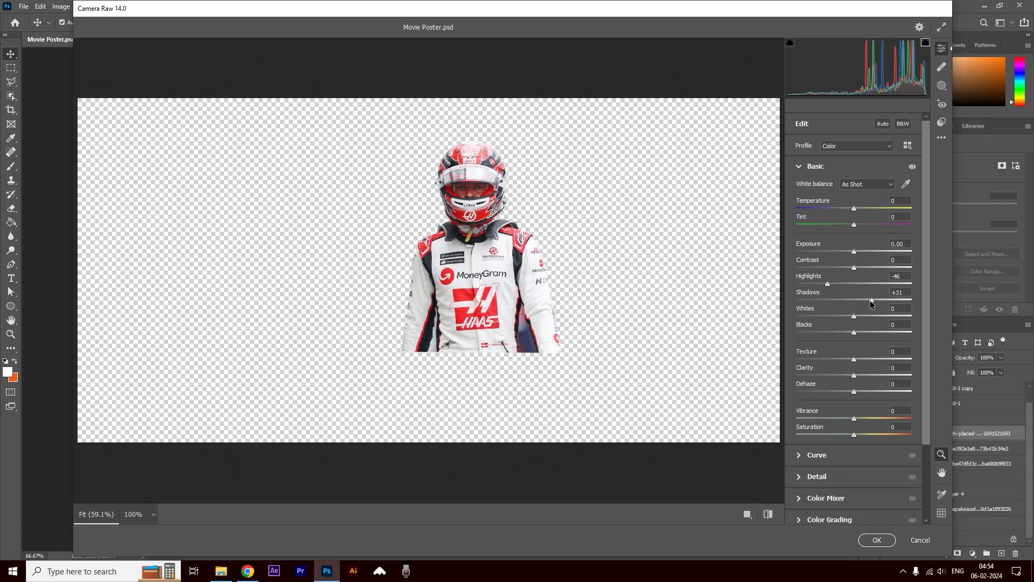
left_click_drag(854, 359, 882, 379)
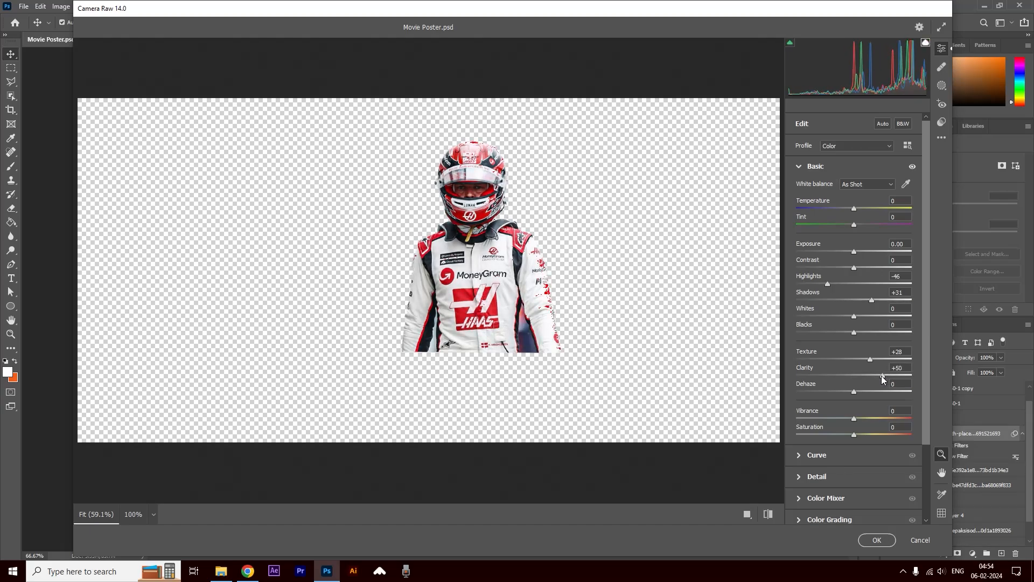
Add sharpening and a slight contrast increase to the central driver, and apply the Camera Raw Filter.
left_click_drag(925, 349, 922, 394)
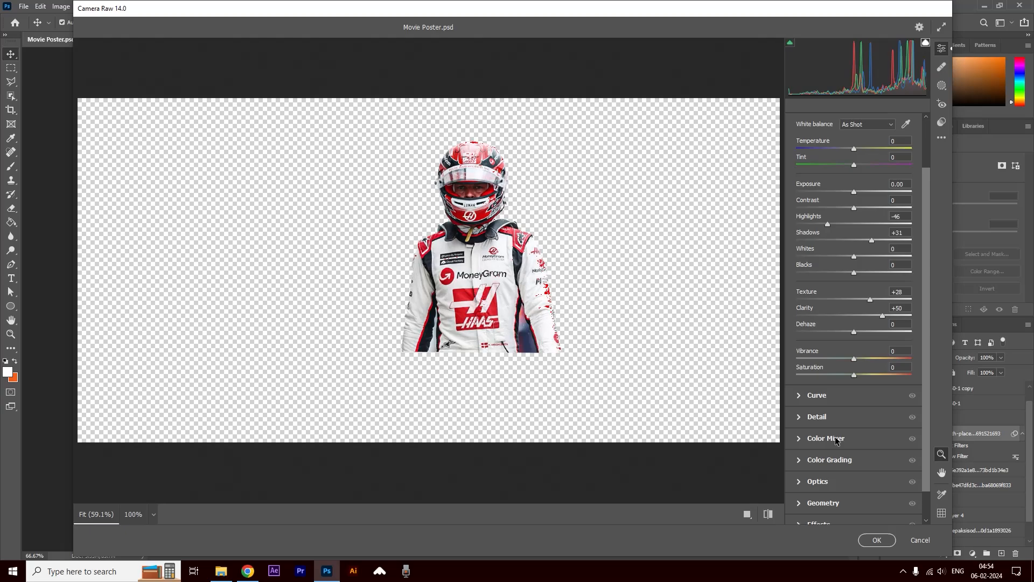
left_click(799, 417)
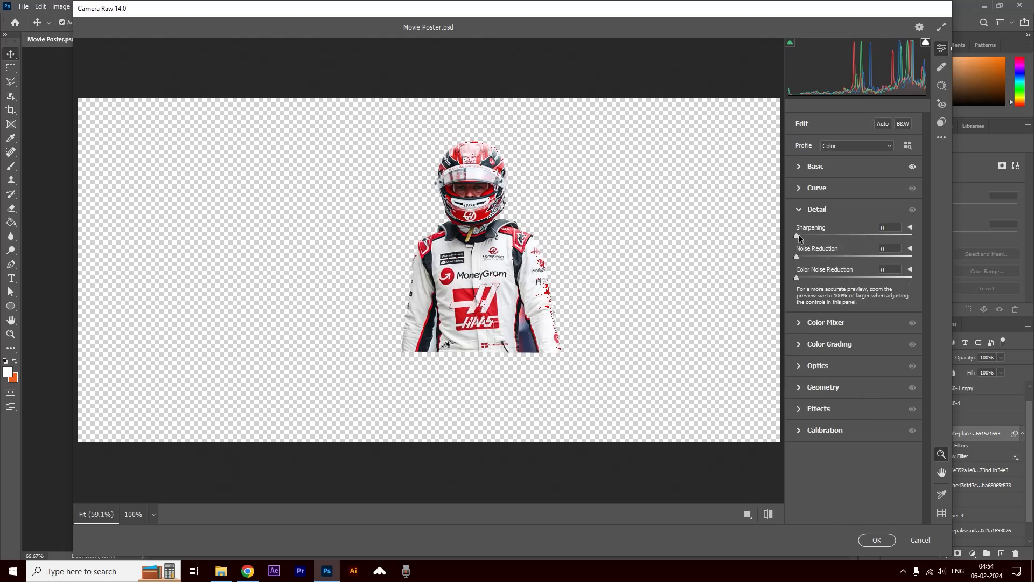
left_click_drag(836, 236, 843, 236)
left_click(799, 167)
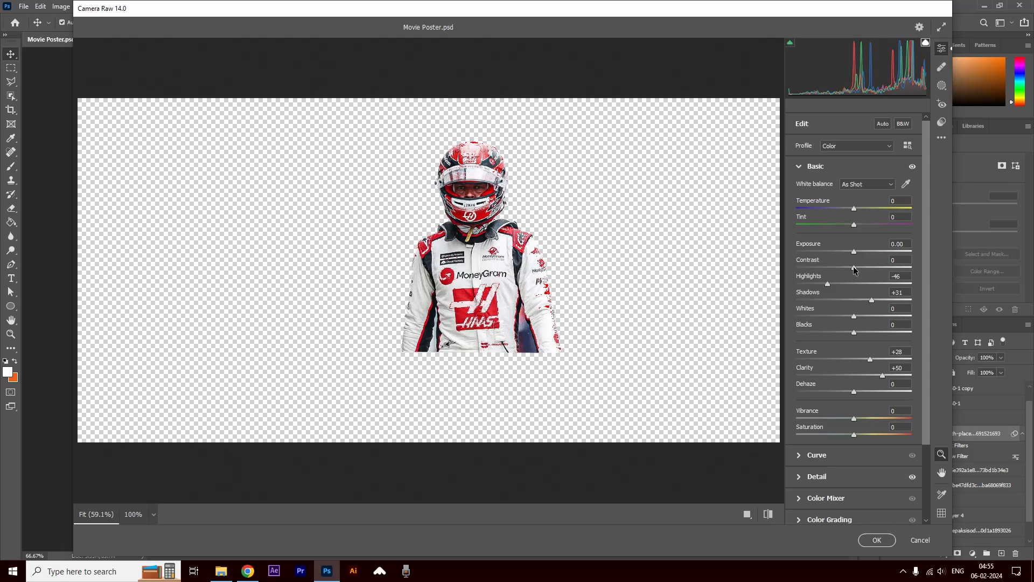
mouse_move(854, 267)
left_mouse_down()
mouse_move(884, 266)
mouse_move(849, 267)
mouse_move(865, 266)
left_mouse_up()
left_click(876, 539)
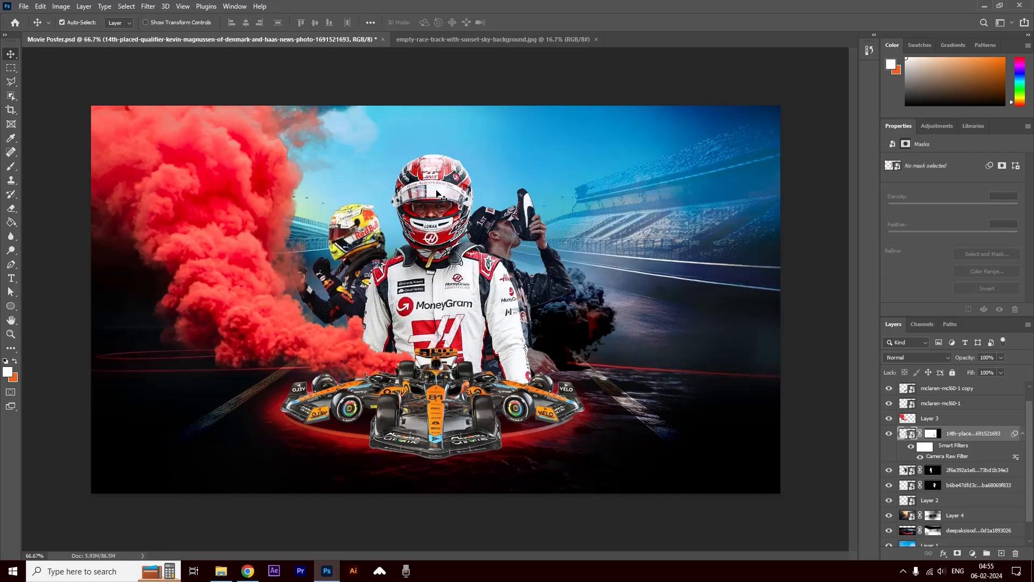
Scale the central driver down slightly, keeping him anchored behind the front car.
key("ctrl+t")
left_click(527, 220)
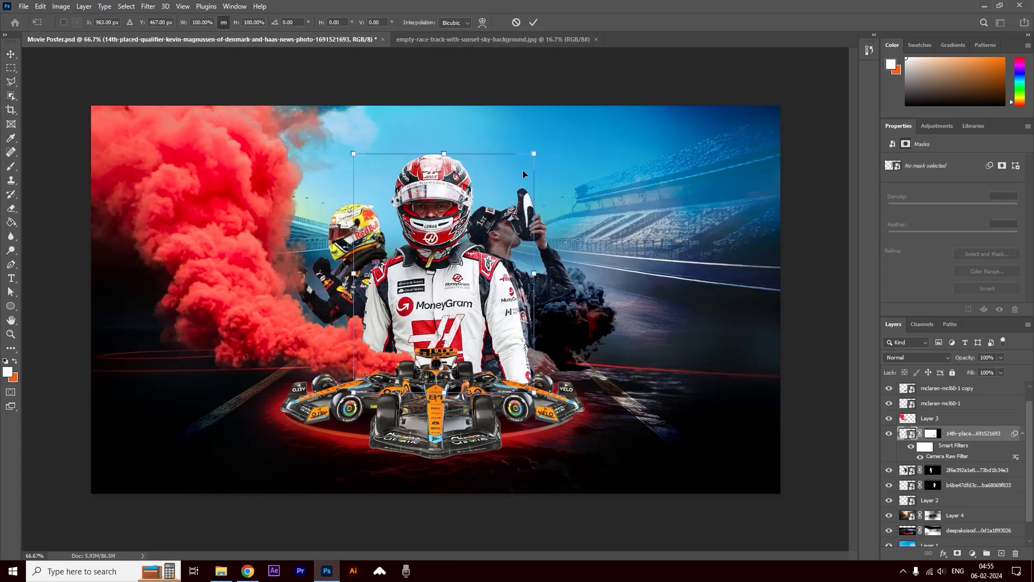
left_click_drag(532, 153, 520, 169)
key("Return")
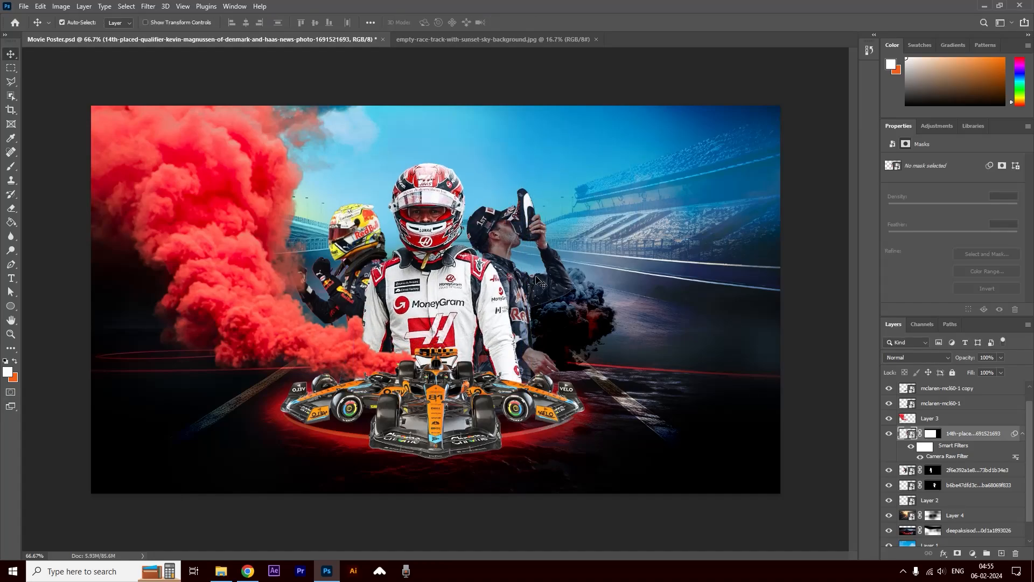
Try shifting the right-hand driver slightly down and closer to the central driver.
left_click(532, 231)
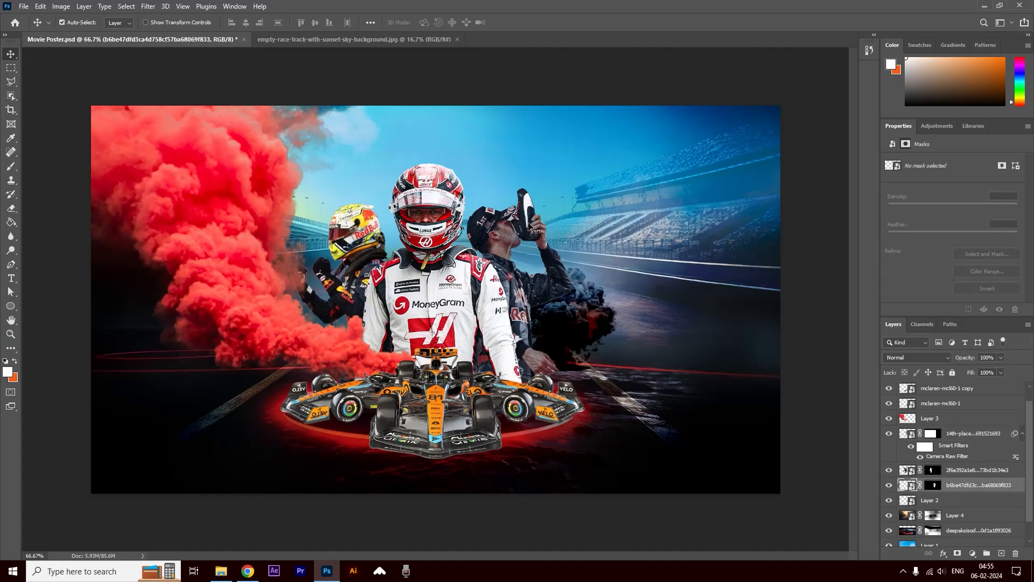
mouse_move(533, 231)
left_mouse_down()
mouse_move(546, 231)
mouse_move(524, 234)
left_mouse_up()
left_click_drag(355, 232, 354, 235)
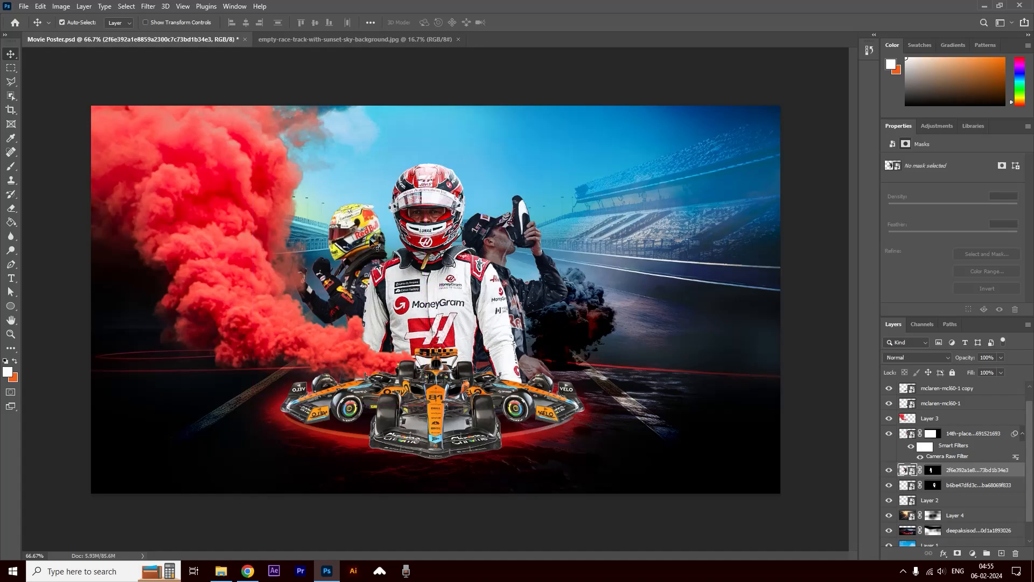
key("ctrl+s")
left_click_drag(514, 234, 513, 223)
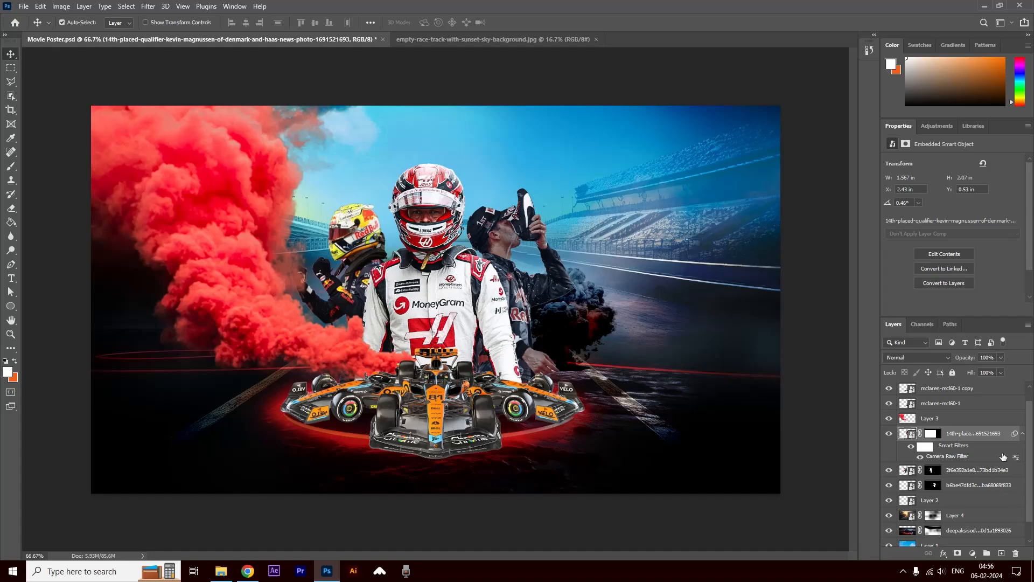
Copy the central driver's Camera Raw smart filter onto the two rear driver layers.
left_click_drag(962, 456, 967, 508)
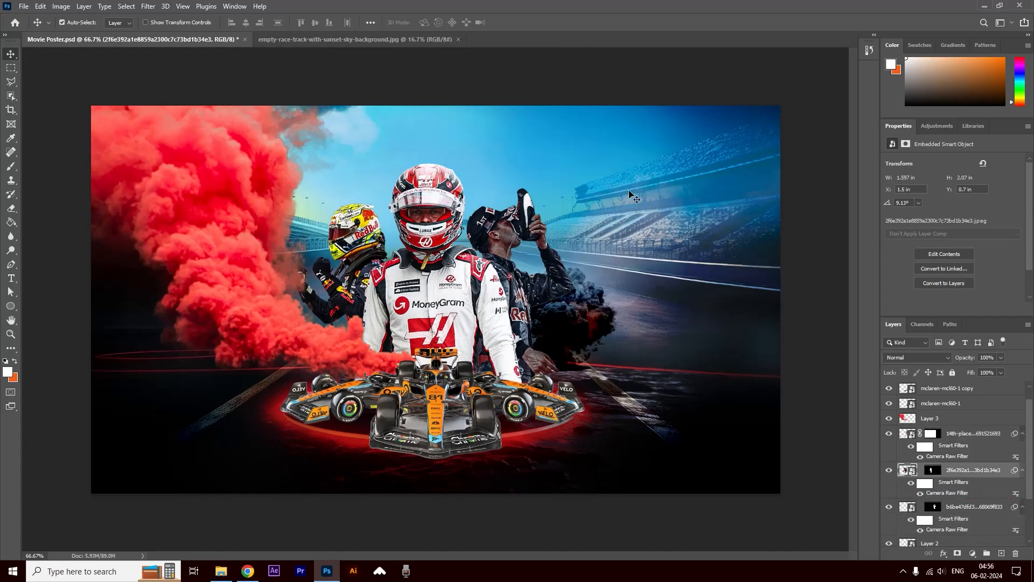
Raise the exposure in the right-hand driver's Camera Raw smart filter and apply the change.
scroll(961, 442, "down", 3)
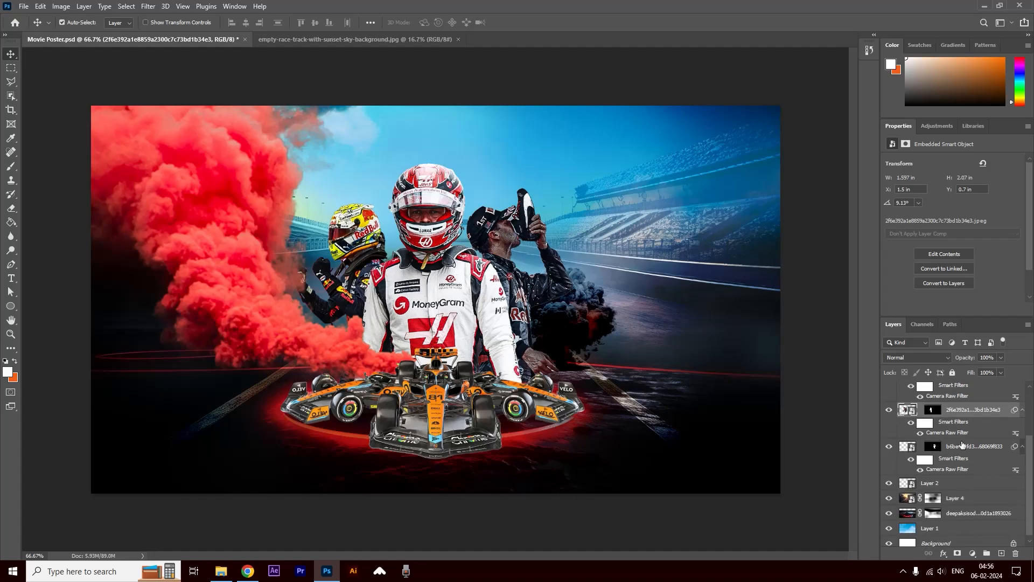
left_click(890, 449)
left_click(890, 449)
left_click(943, 473)
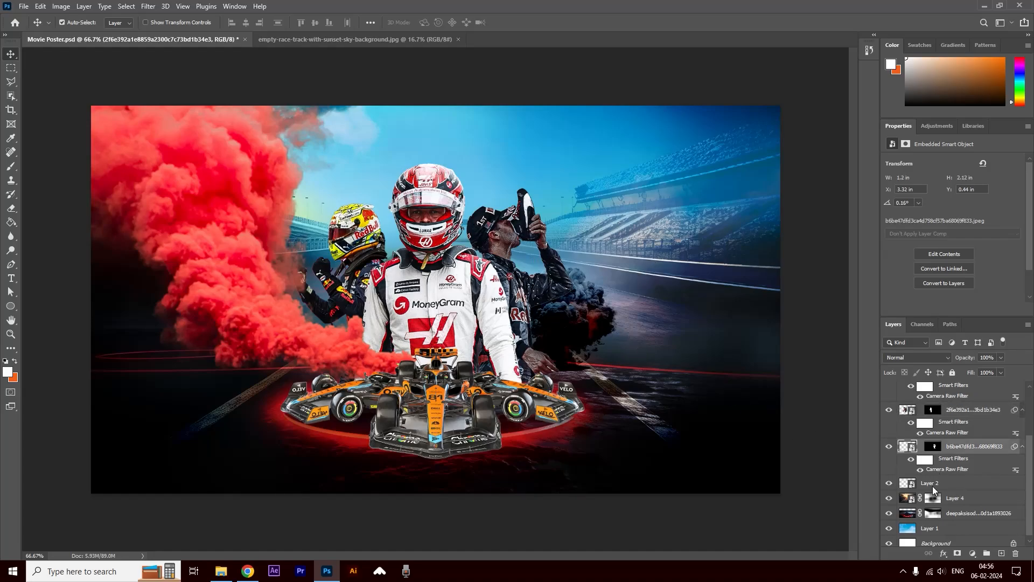
double_click(948, 469)
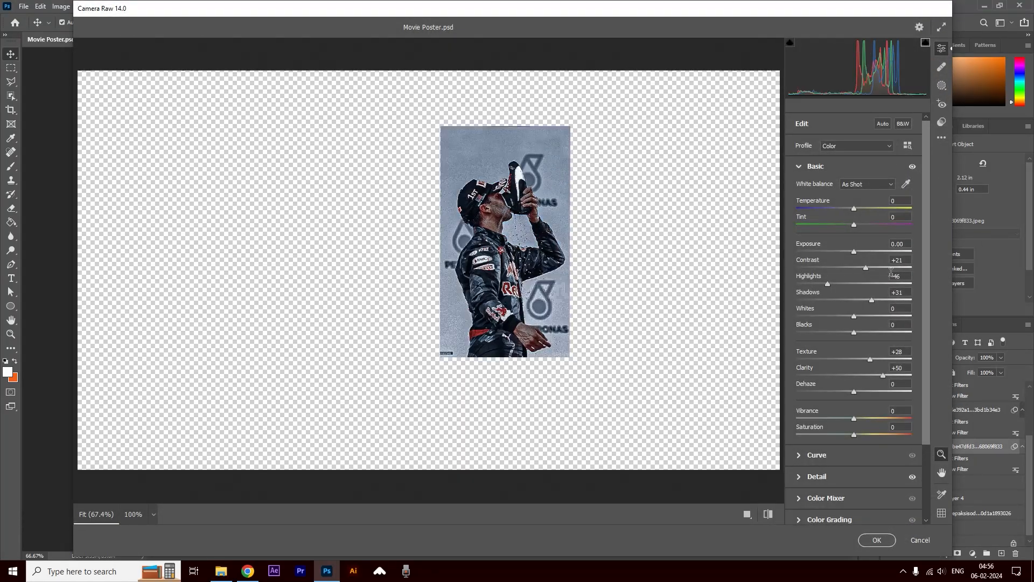
left_click_drag(855, 251, 868, 251)
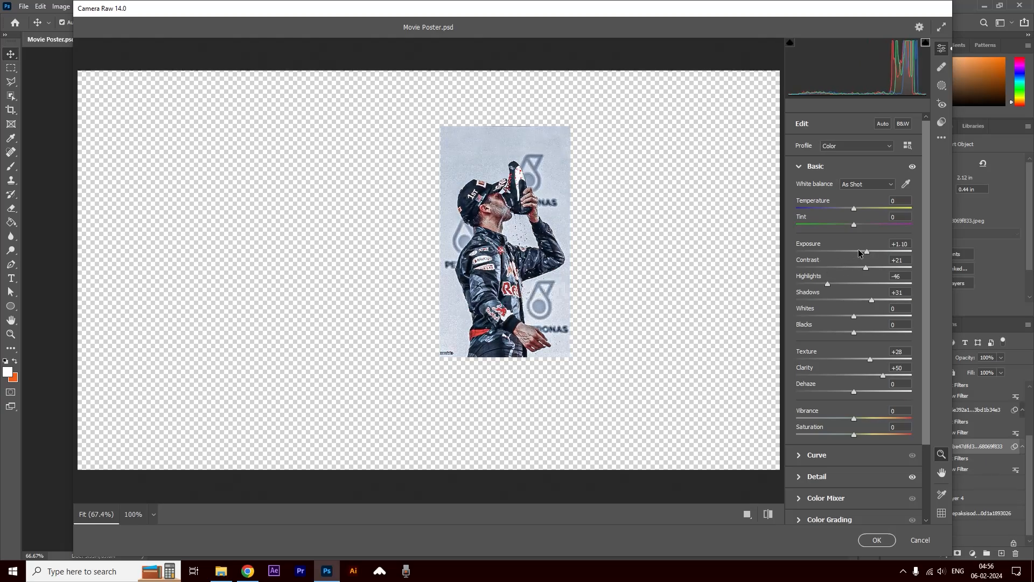
left_click_drag(866, 252, 884, 267)
key("Return")
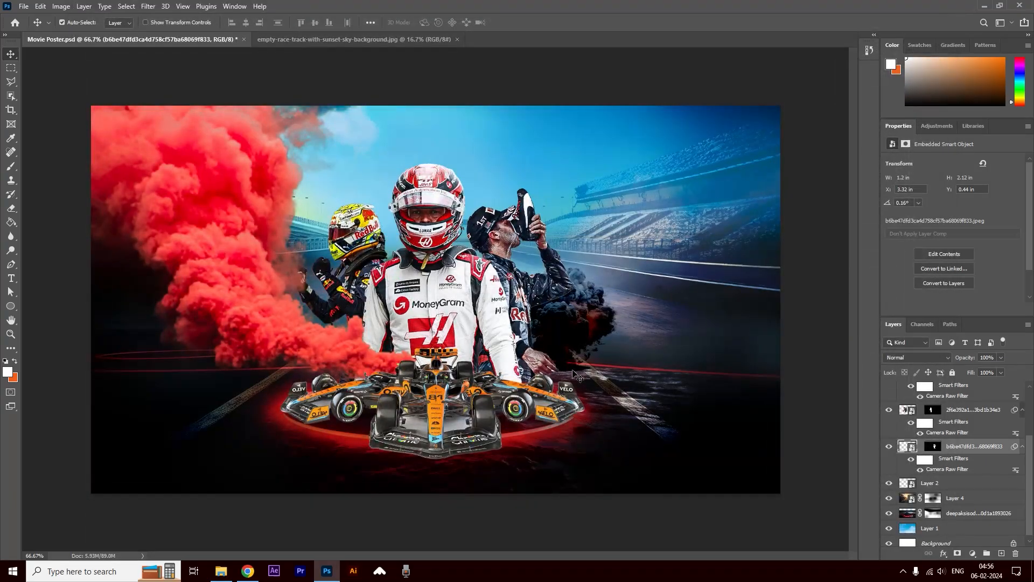
Duplicate the red smoke onto the right half of the poster and flip the copy horizontally.
left_click(356, 225)
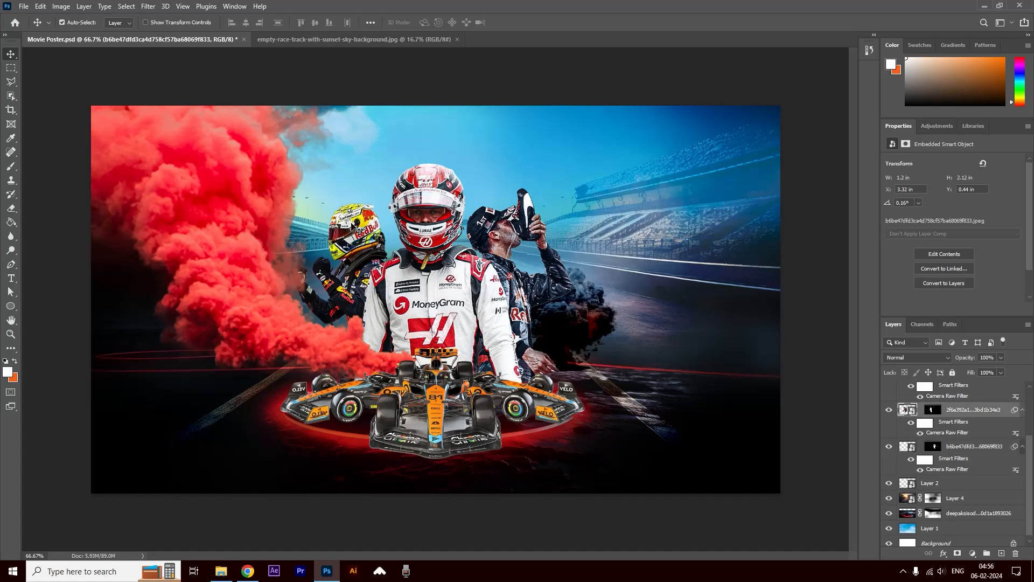
left_click(190, 251)
left_click_drag(197, 272, 521, 263)
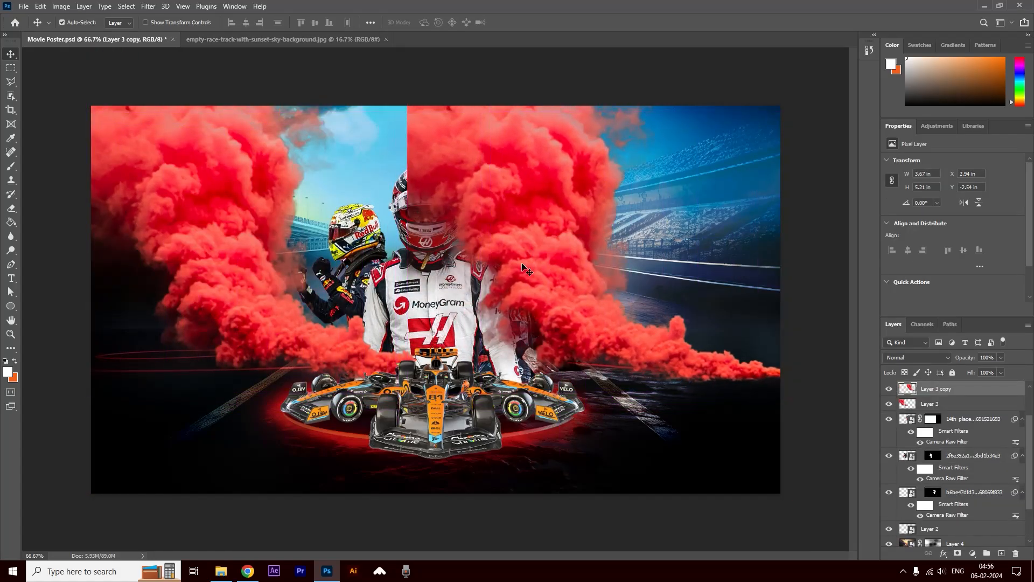
key("ctrl+t")
right_click(544, 178)
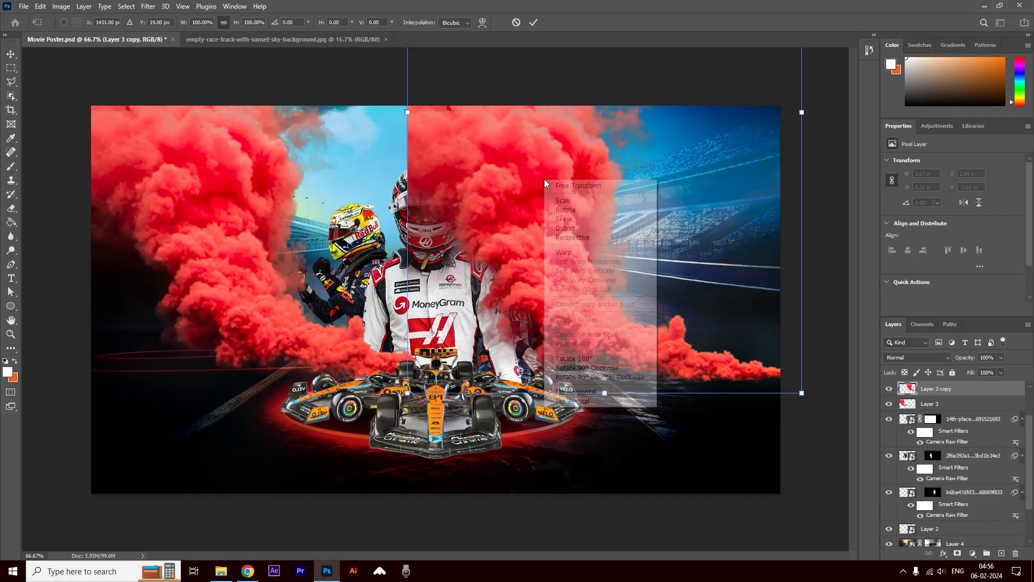
left_click(568, 391)
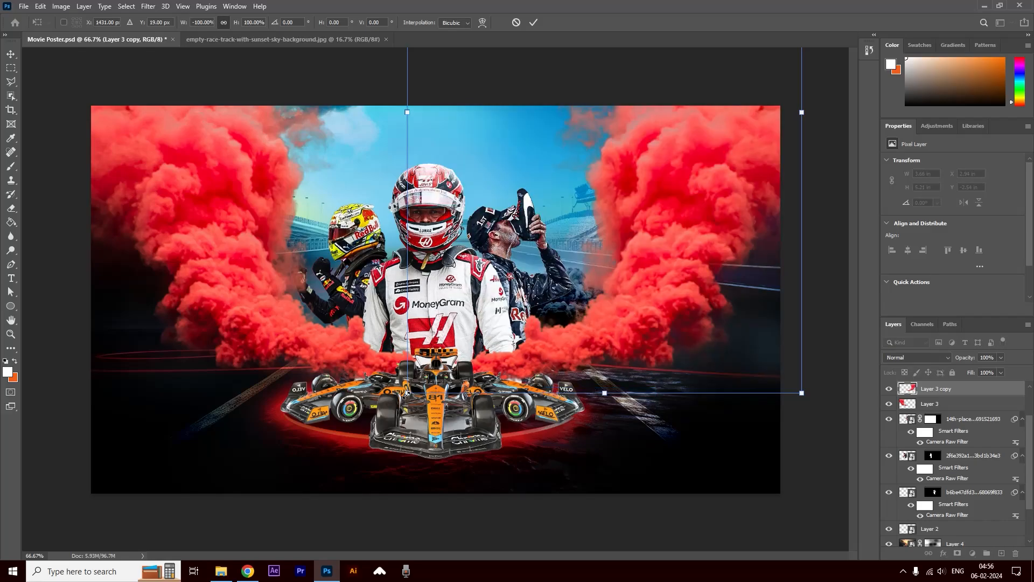
Scale the mirrored smoke copy down proportionally and position it against the poster's right edge.
left_click_drag(407, 394, 722, 329)
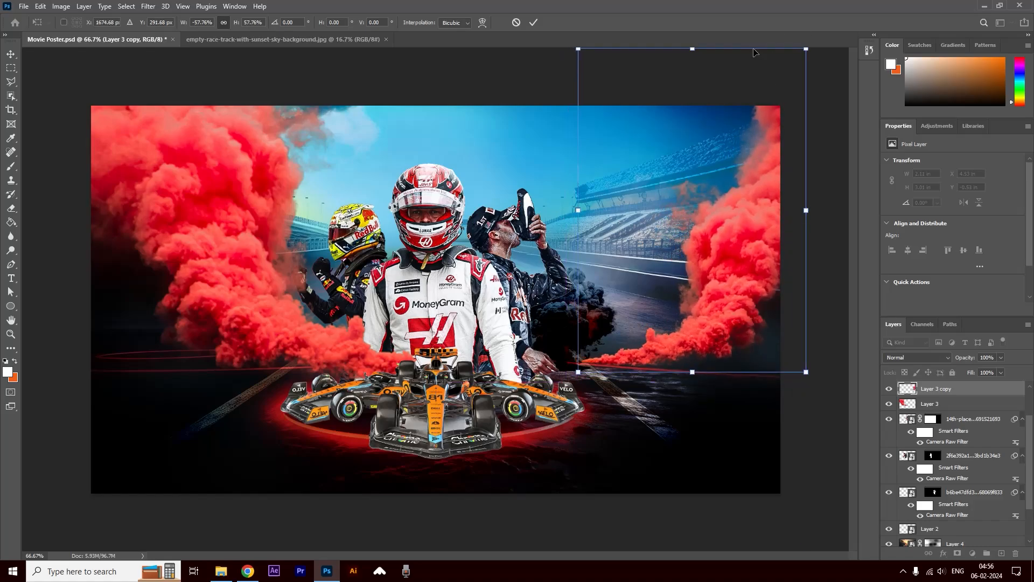
left_click_drag(584, 58, 652, 153)
left_click_drag(731, 268, 718, 265)
key("Return")
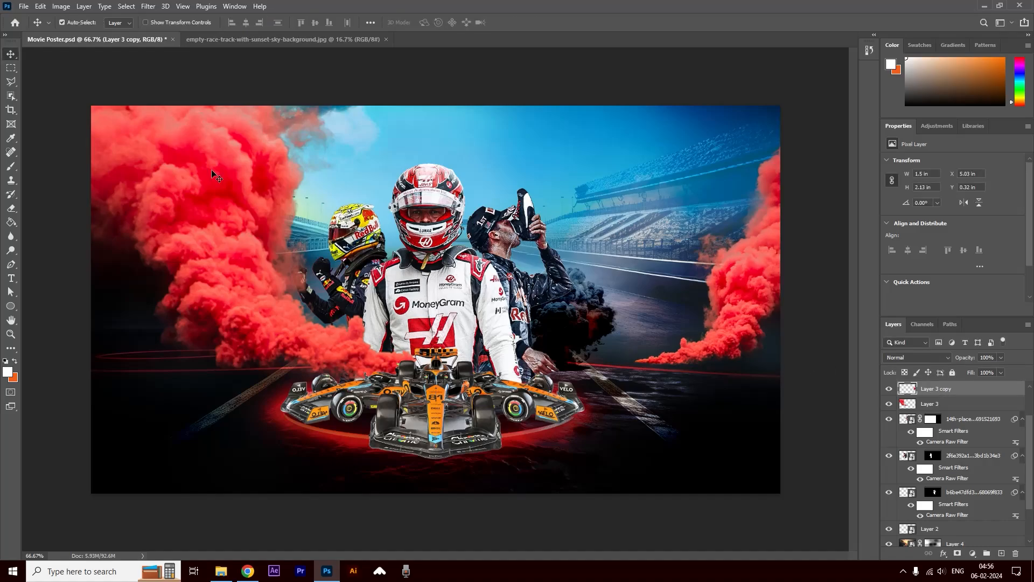
Sample the smoke copy's red with Replace Color and set its hue shift to -143.
left_click(61, 6)
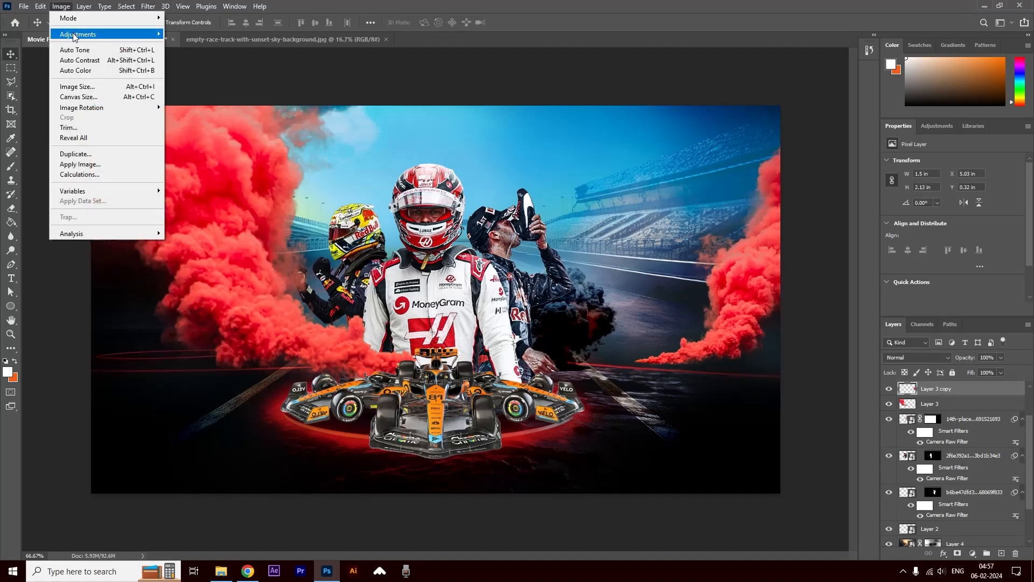
mouse_move(76, 34)
left_click(253, 262)
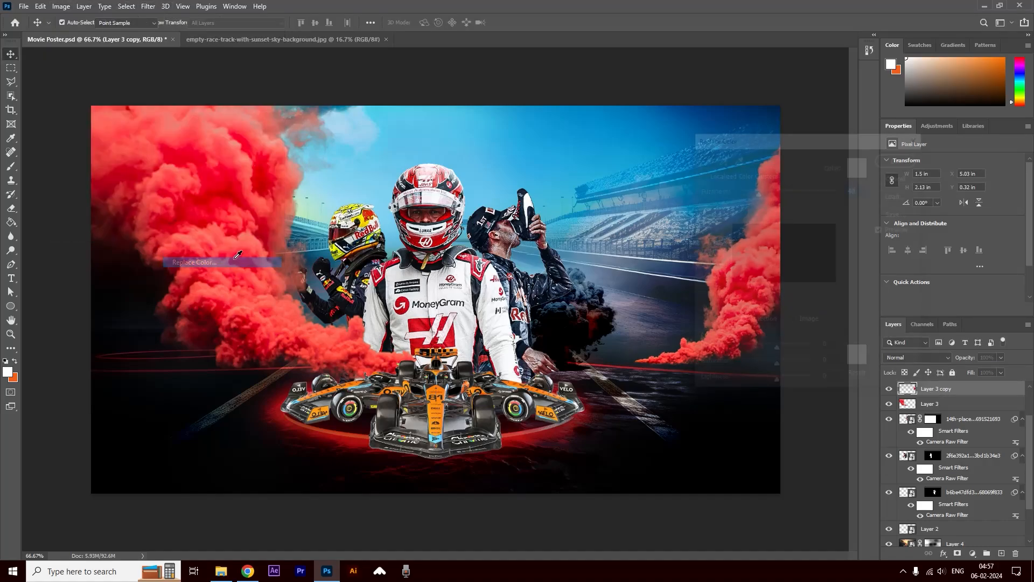
left_click_drag(757, 138, 881, 157)
left_click(748, 285)
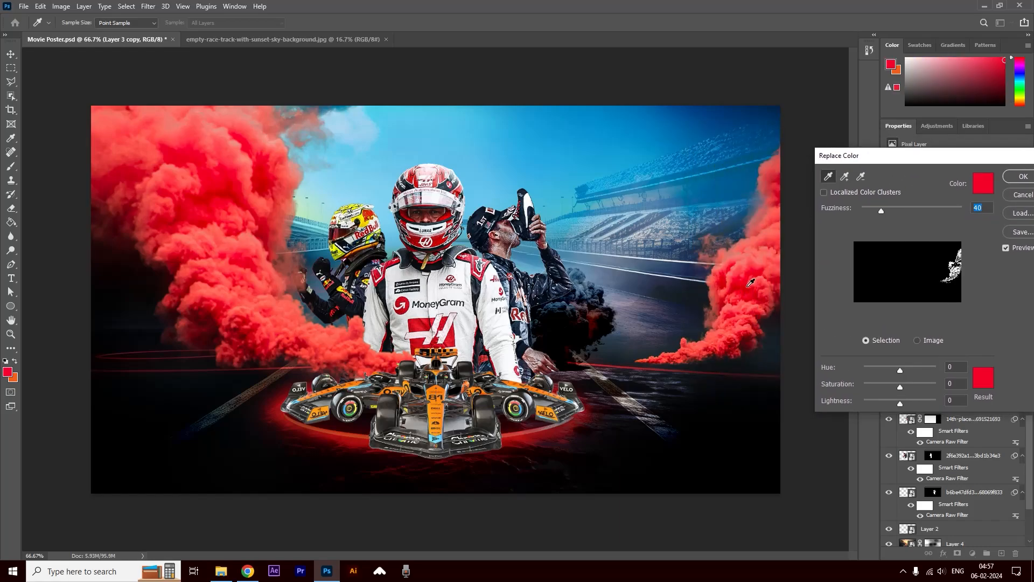
left_click_drag(899, 371, 872, 374)
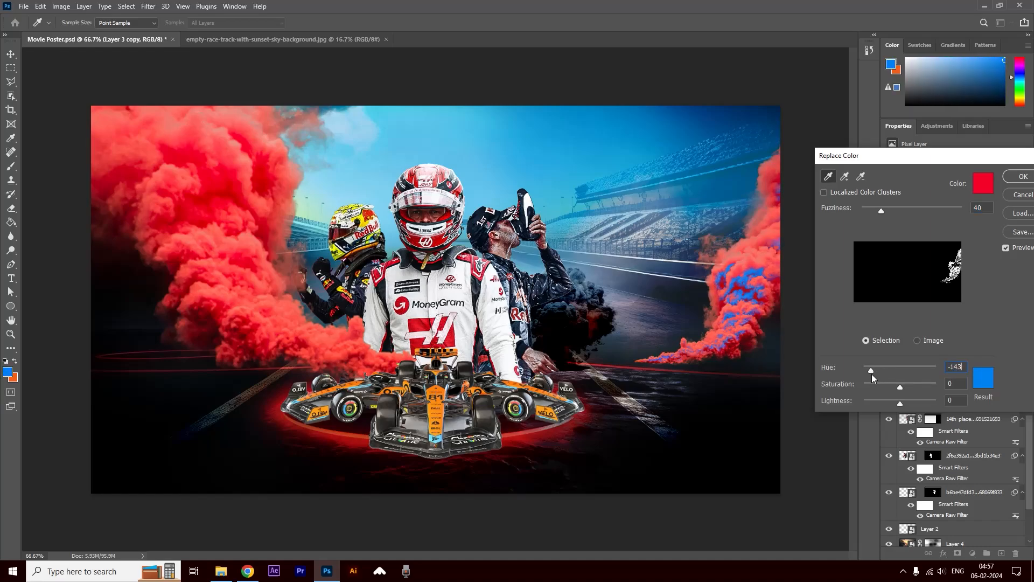
Add the smoke's remaining red shades to the Replace Color selection and apply hue -156, saturation +5 and lightness -20.
left_click(844, 177)
left_click(750, 252)
left_click(769, 190)
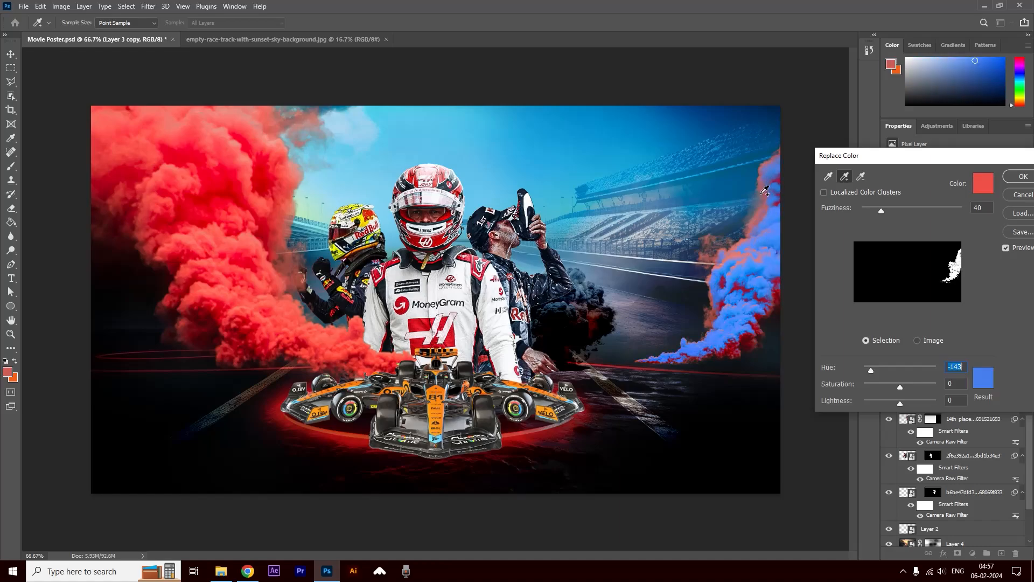
left_click(742, 323)
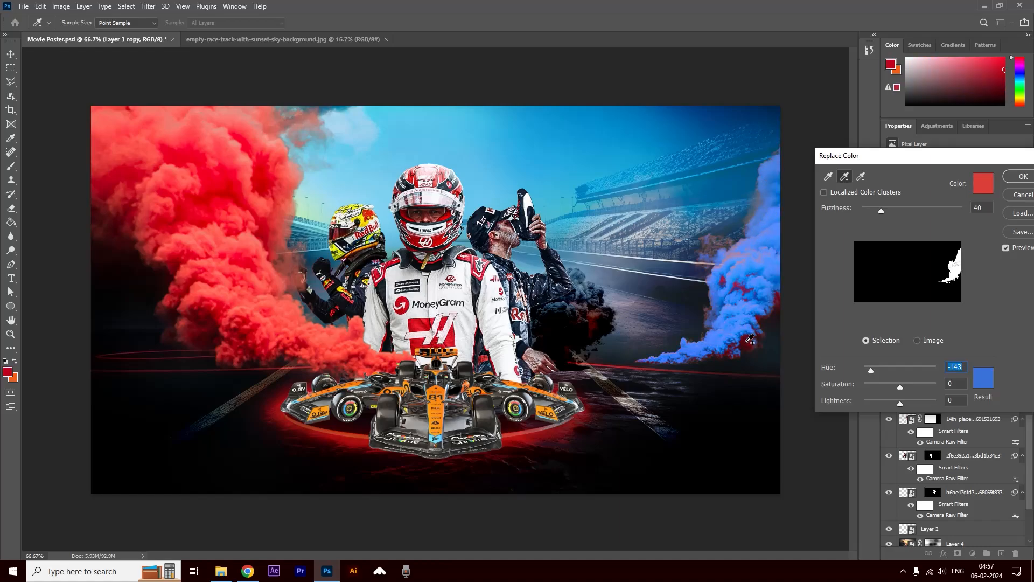
left_click(750, 339)
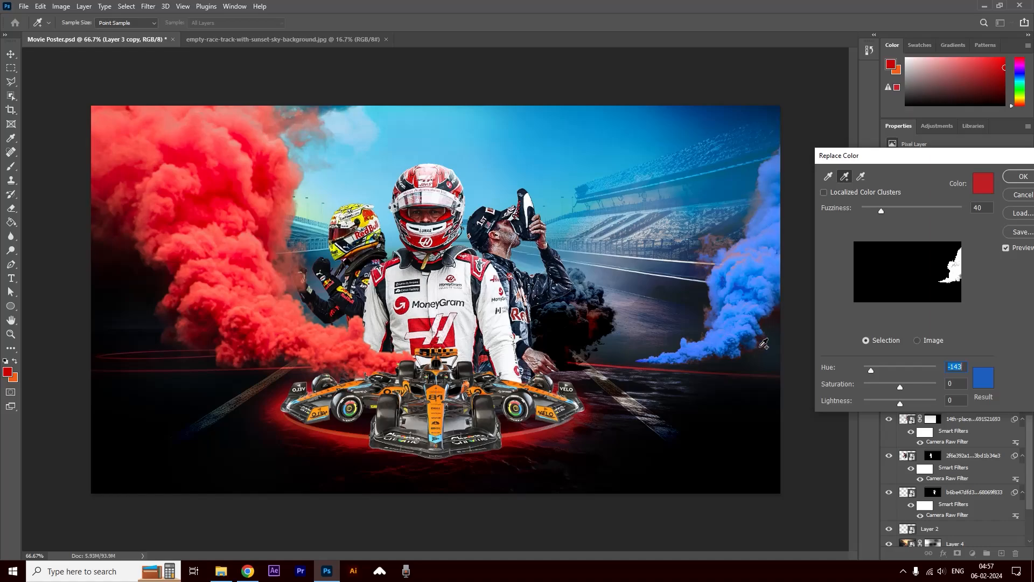
left_click(761, 347)
left_click(736, 252)
left_click(704, 358)
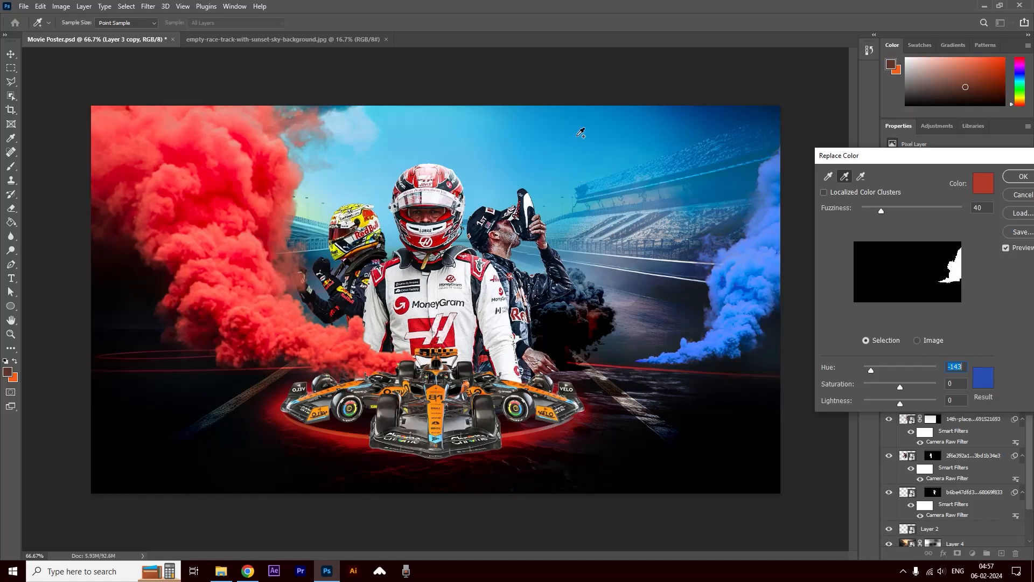
left_click_drag(871, 367, 893, 402)
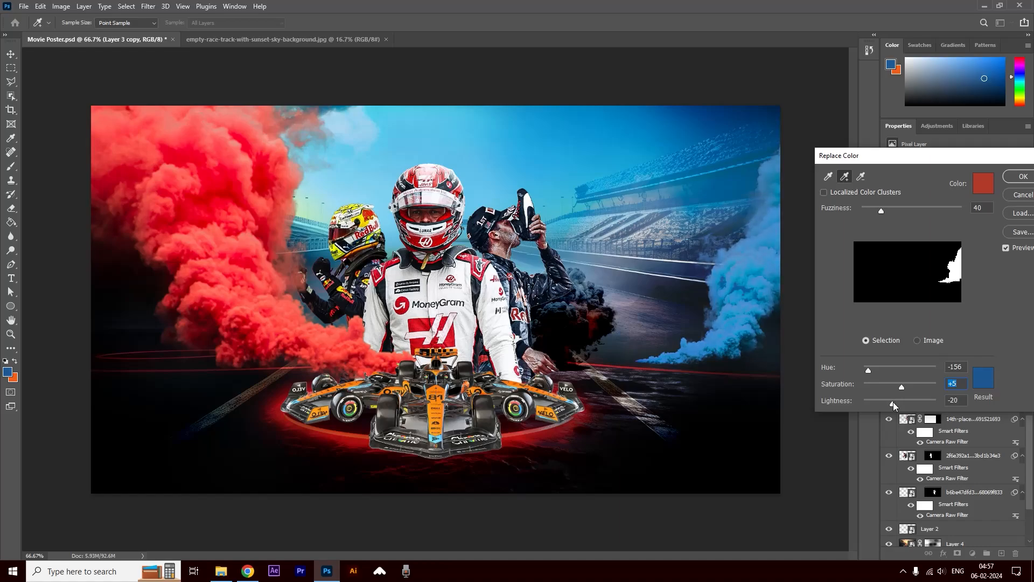
left_click(1022, 176)
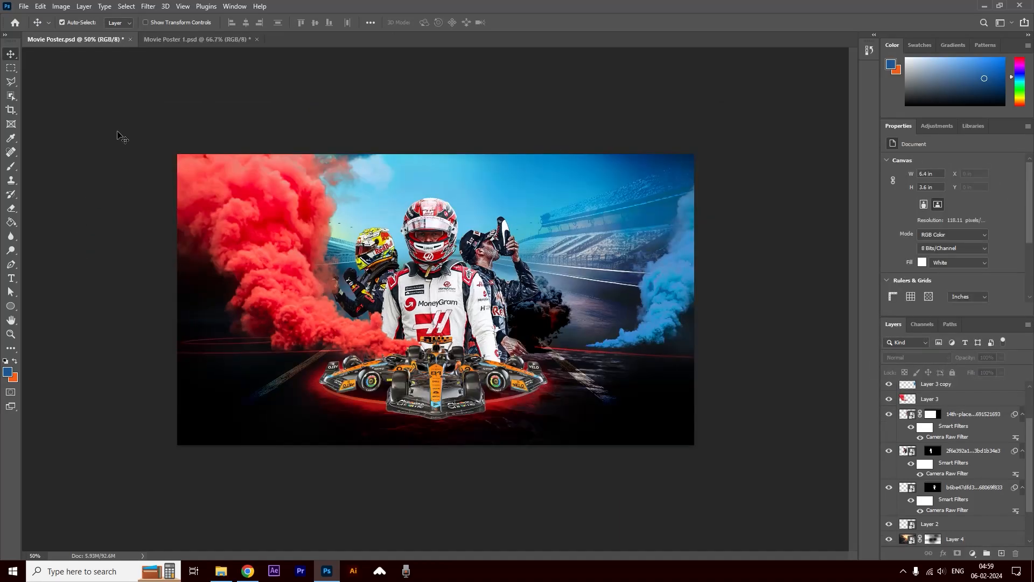
Rotate all the artwork layers together by -5.5° and enlarge them slightly to keep filling the canvas.
left_click_drag(117, 116, 711, 484)
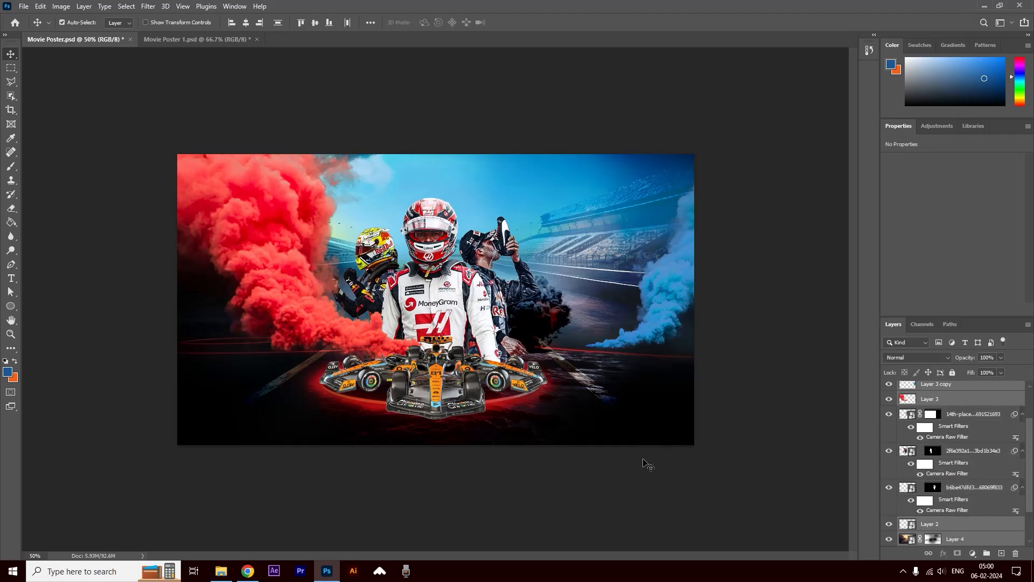
key("ctrl+t")
left_click_drag(743, 245, 734, 209)
left_click_drag(201, 528, 184, 548)
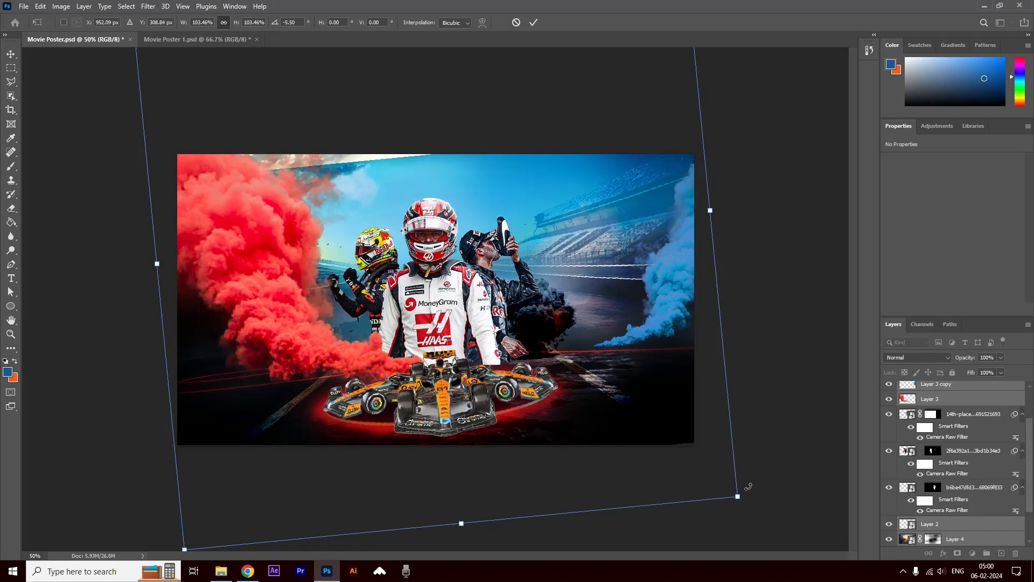
key("Return")
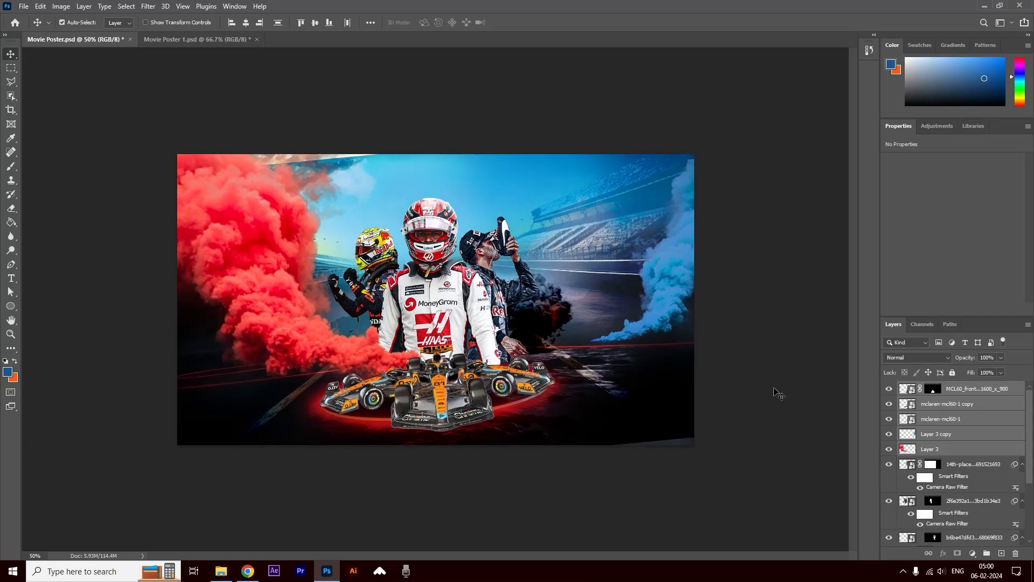
left_click(786, 340)
Scale the race track layer, Layer 4, up to 100.70% and select the volcano layer for transforming.
scroll(1021, 538, "down", 2)
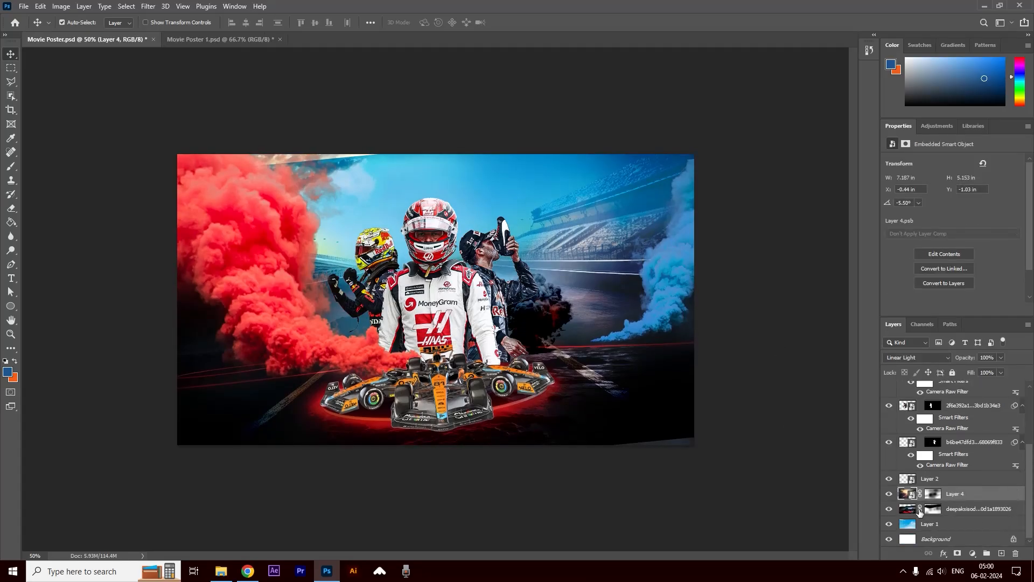
key("ctrl+t")
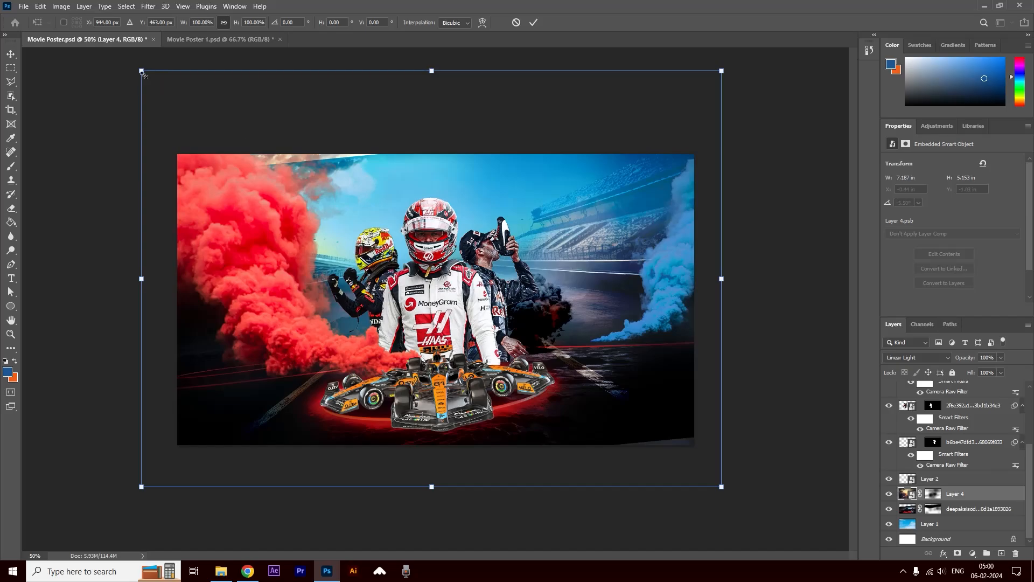
left_click_drag(140, 71, 137, 67)
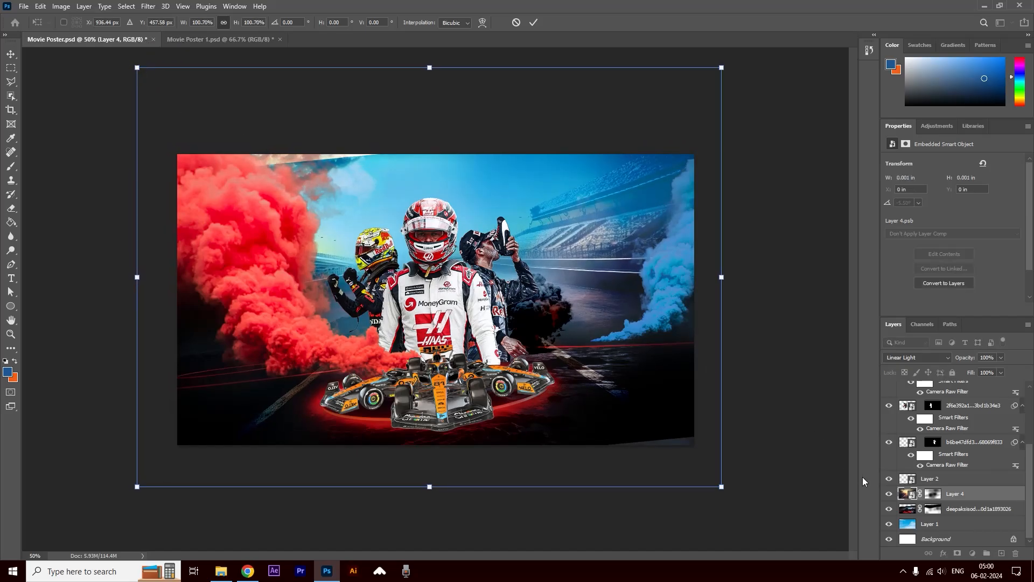
left_click(968, 511)
key("ctrl+t")
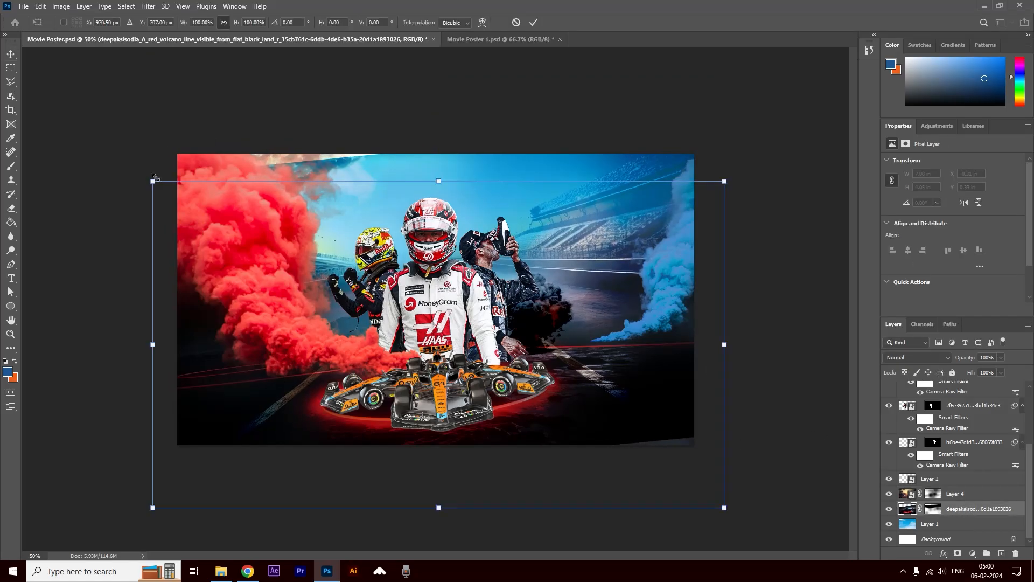
Move the sky layer up and slightly left to cover the gap along the poster's top edge.
left_click(988, 527)
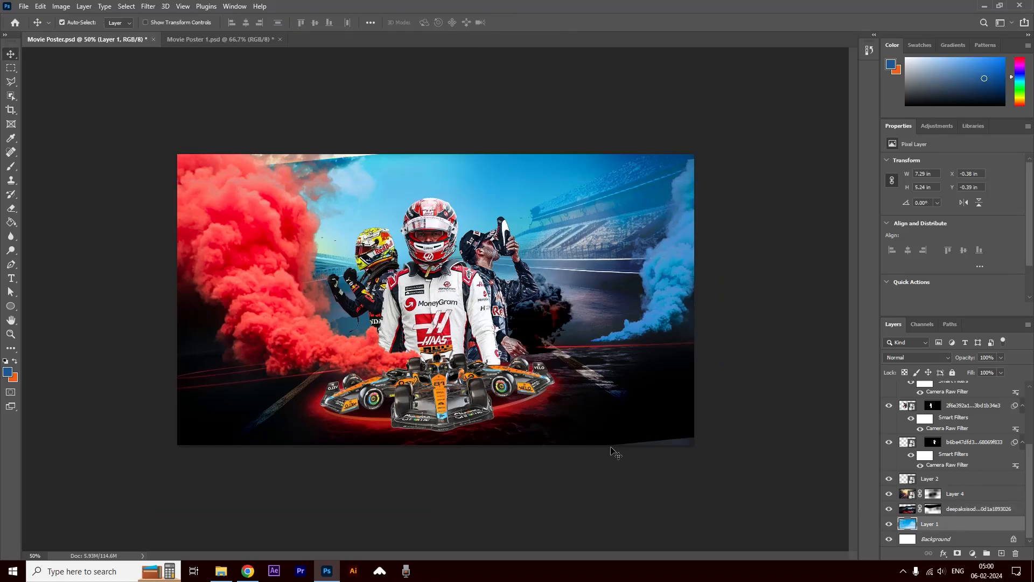
key("ctrl+t")
left_click_drag(556, 297, 544, 264)
key("Return")
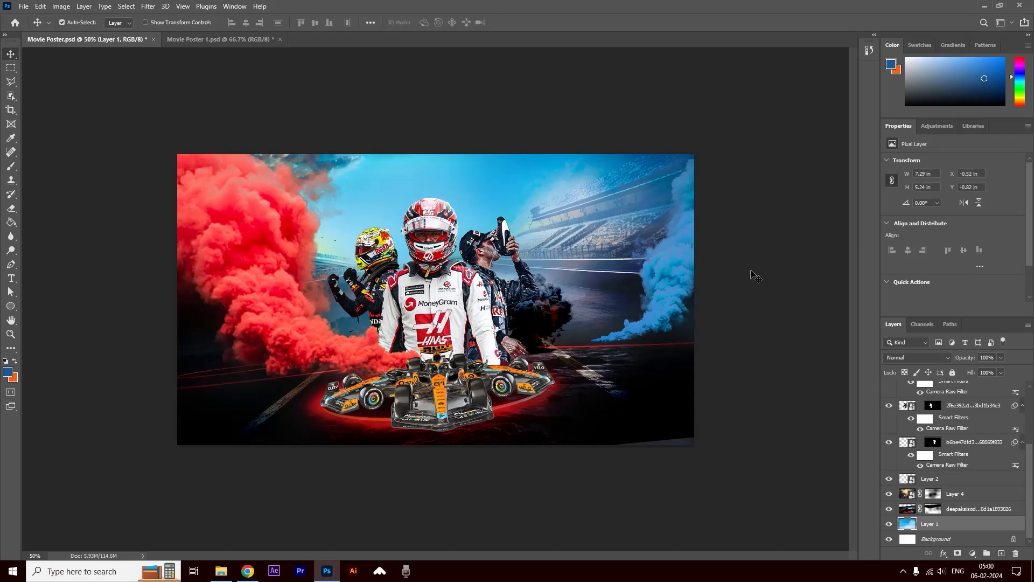
left_click(755, 275)
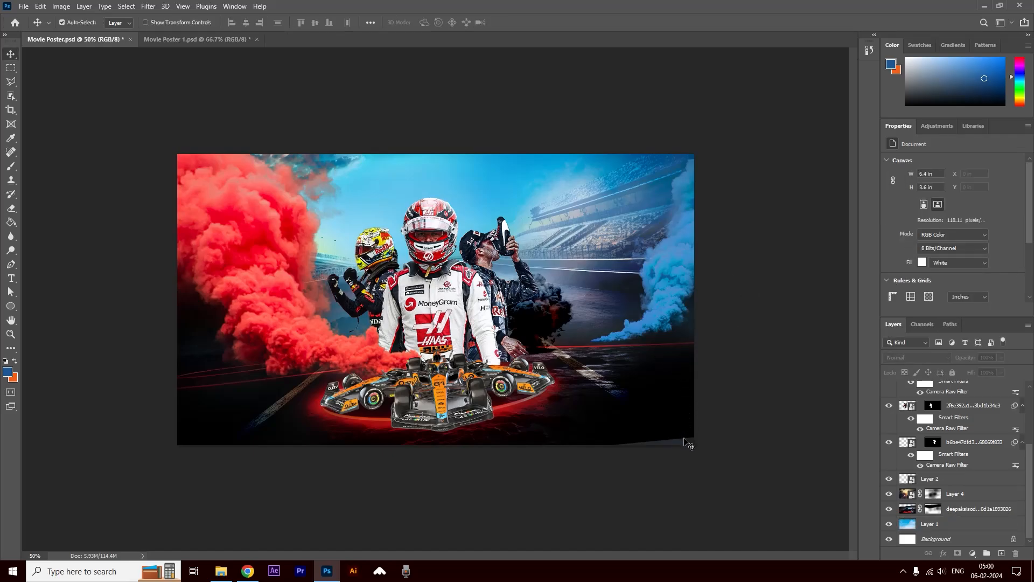
Stretch the race track layer to about 102.6% width and 102.8% height to cover the poster's lower-right corner.
left_click(683, 437)
left_click(652, 479)
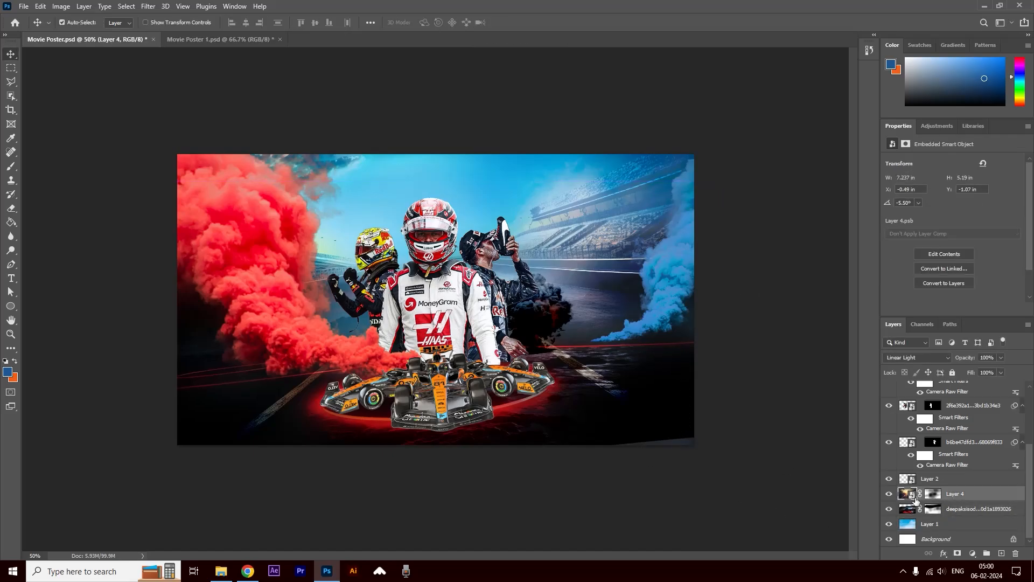
key("ctrl+t")
left_click_drag(722, 487, 737, 499)
key("Return")
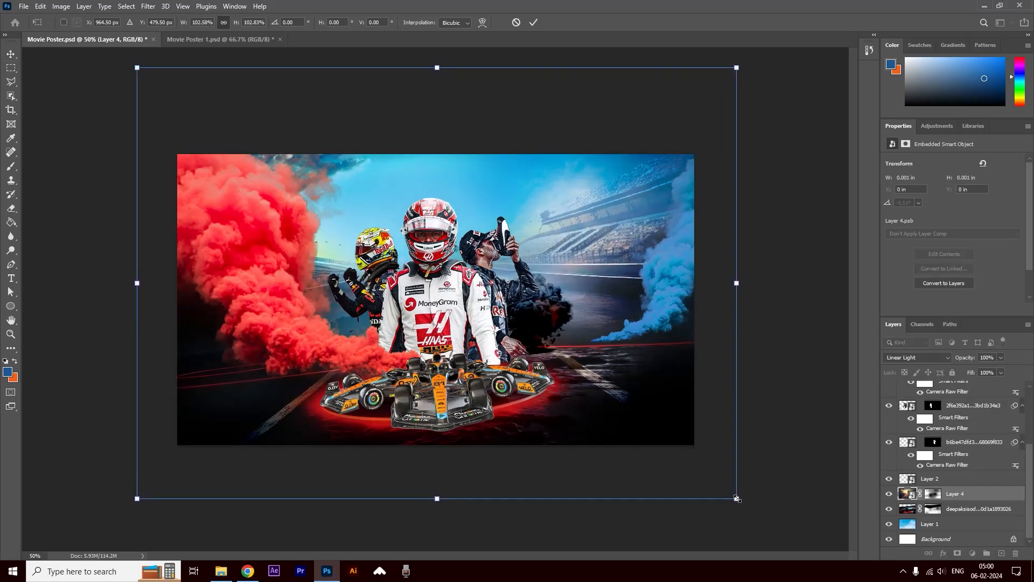
Add the title text "CHase" at the poster's upper edge and set its font size to 27 pt.
left_click(12, 278)
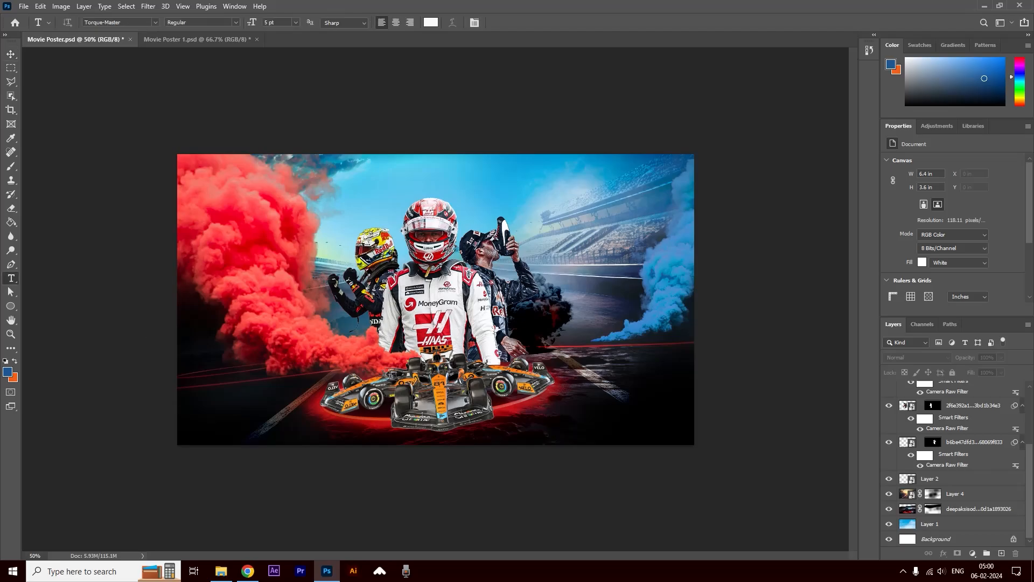
left_click(486, 166)
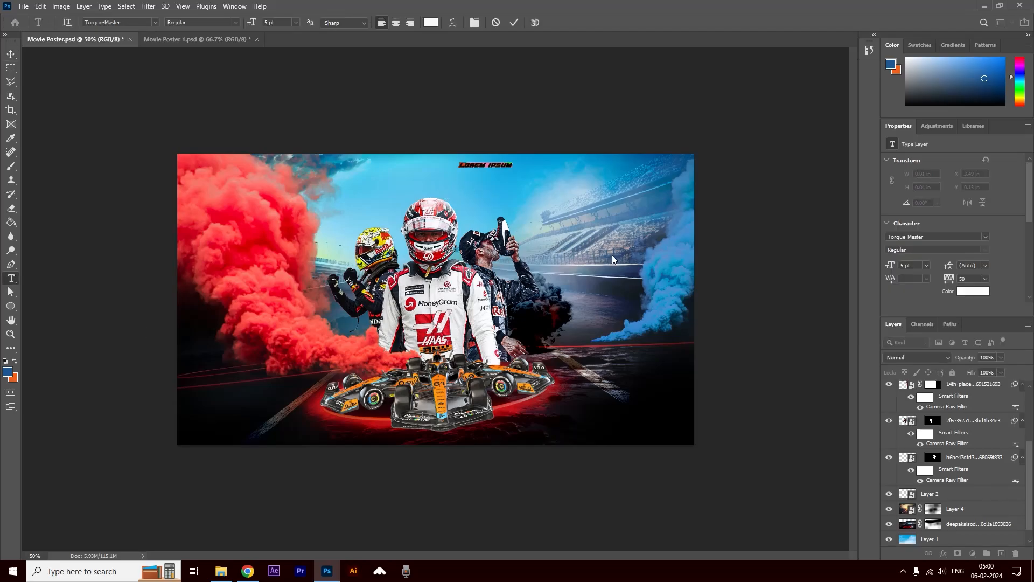
key("BackSpace")
key("ctrl+a")
left_click_drag(253, 23, 264, 23)
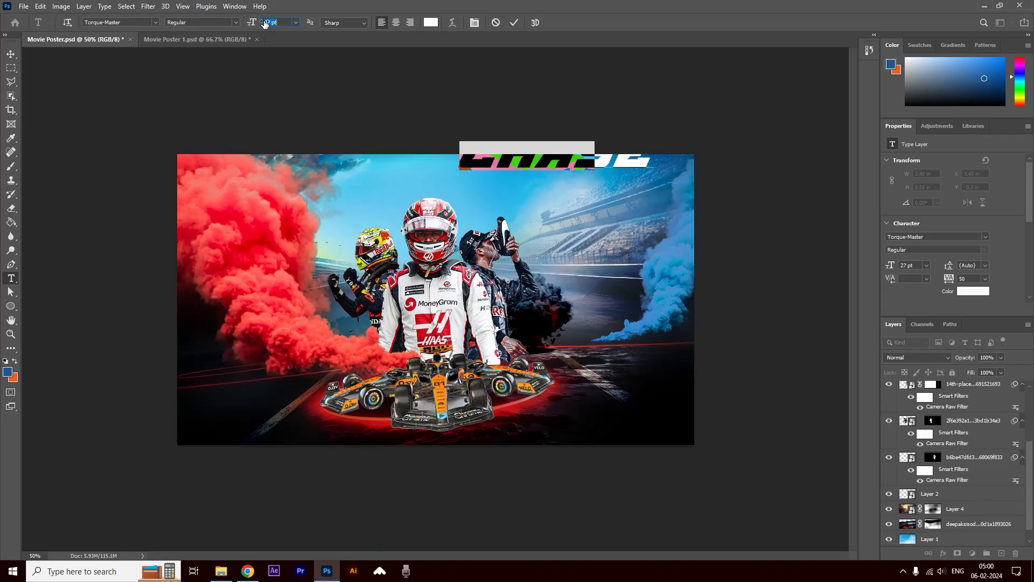
Move the CHase title down over the race cars and rotate it to -4.89°.
left_click(11, 53)
left_click_drag(536, 175, 406, 380)
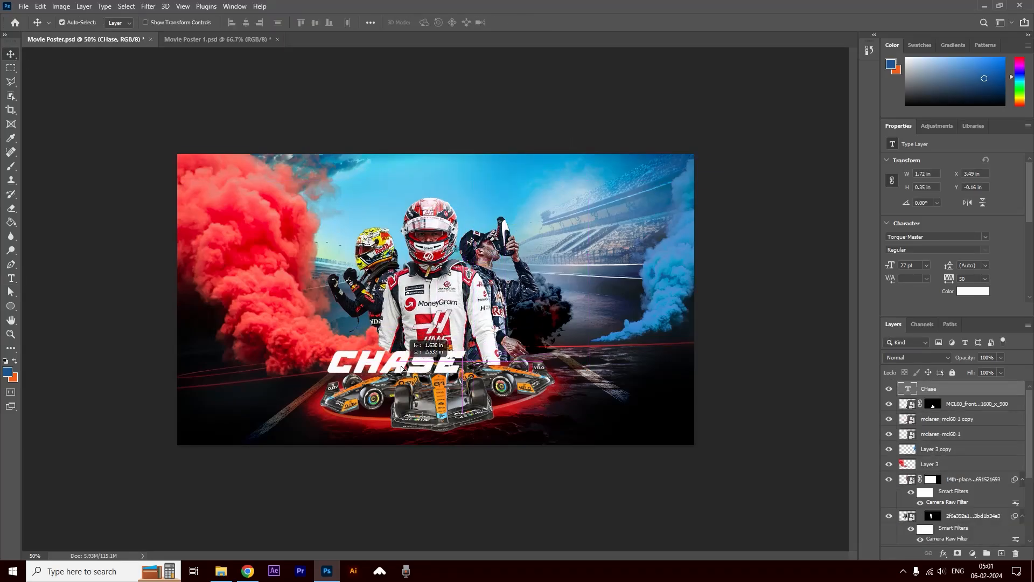
key("ctrl+t")
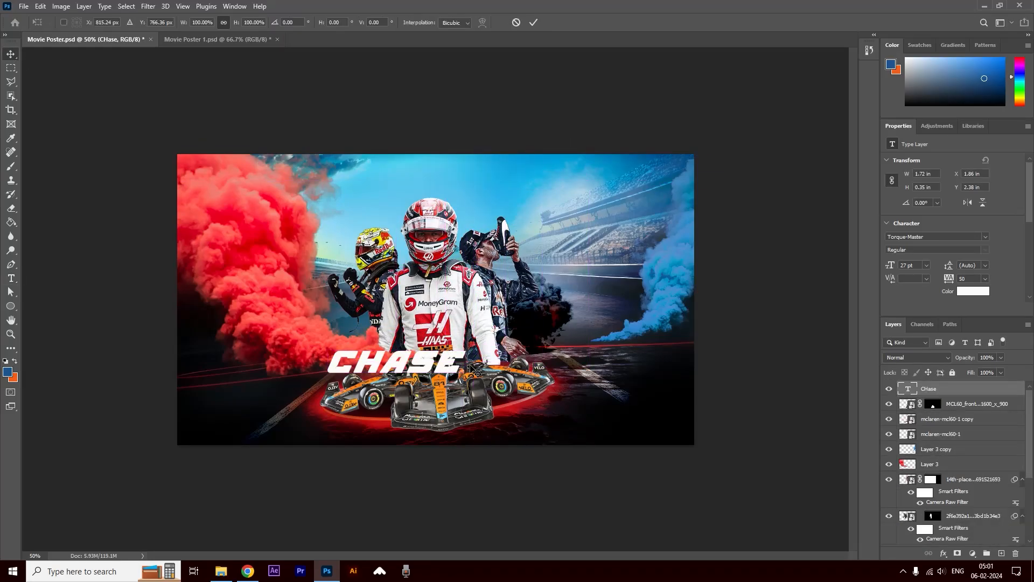
left_click_drag(472, 362, 471, 356)
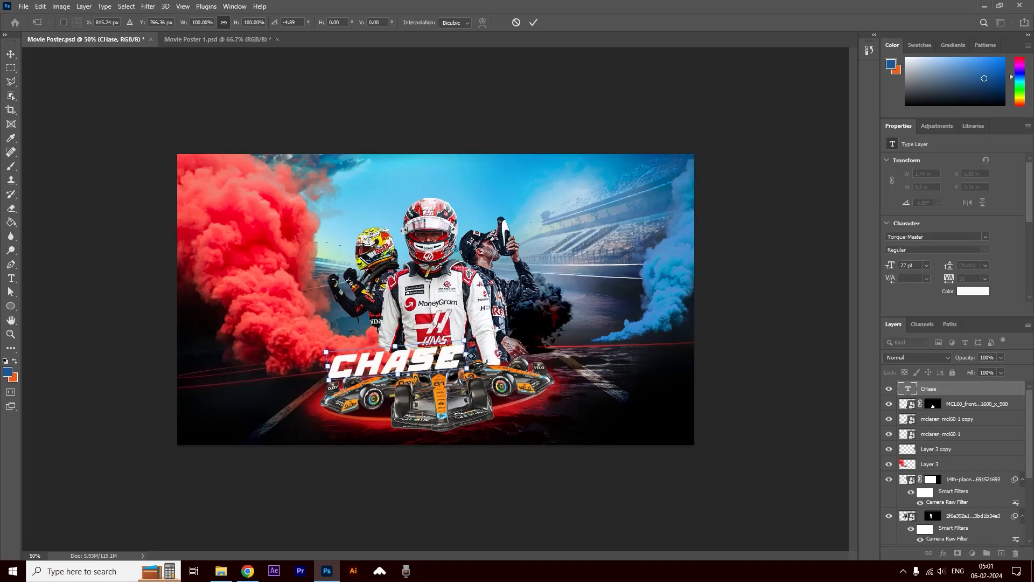
key("Return")
Set the title's letter tracking to 1300 and recentre the widened text across the poster above the cars.
double_click(447, 367)
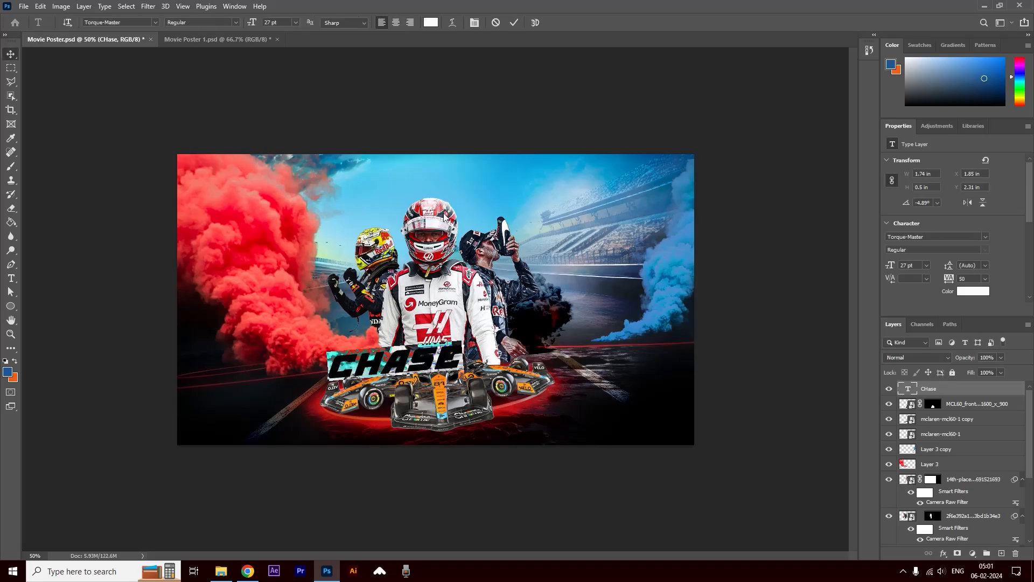
left_click(474, 22)
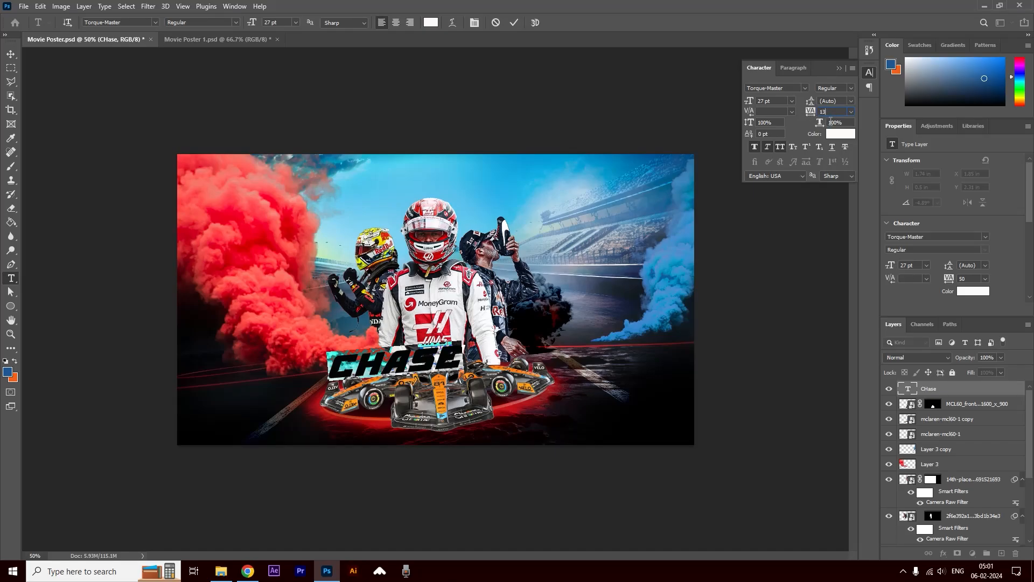
type("1300")
key("Return")
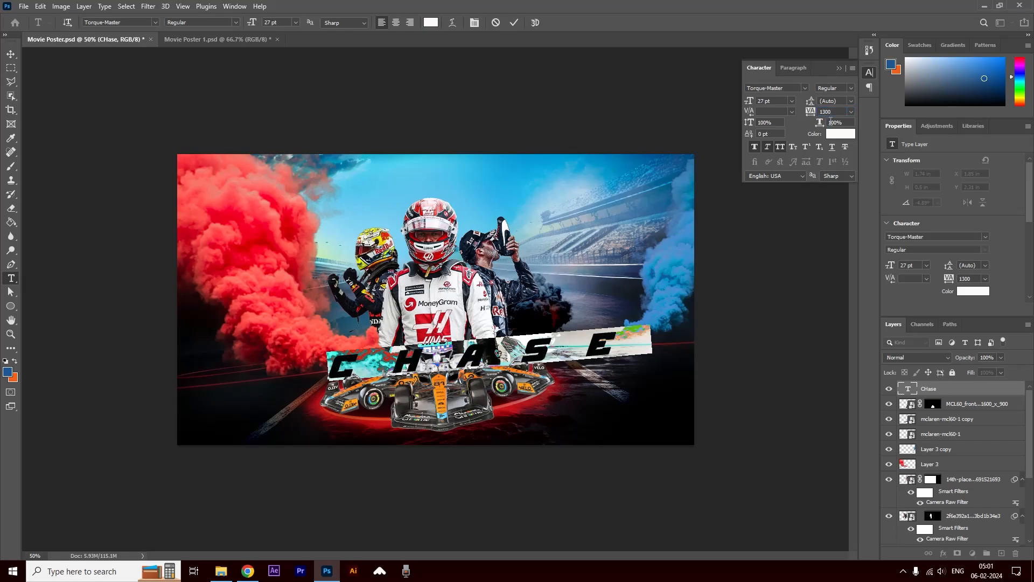
left_click(11, 54)
left_click_drag(478, 356, 443, 351)
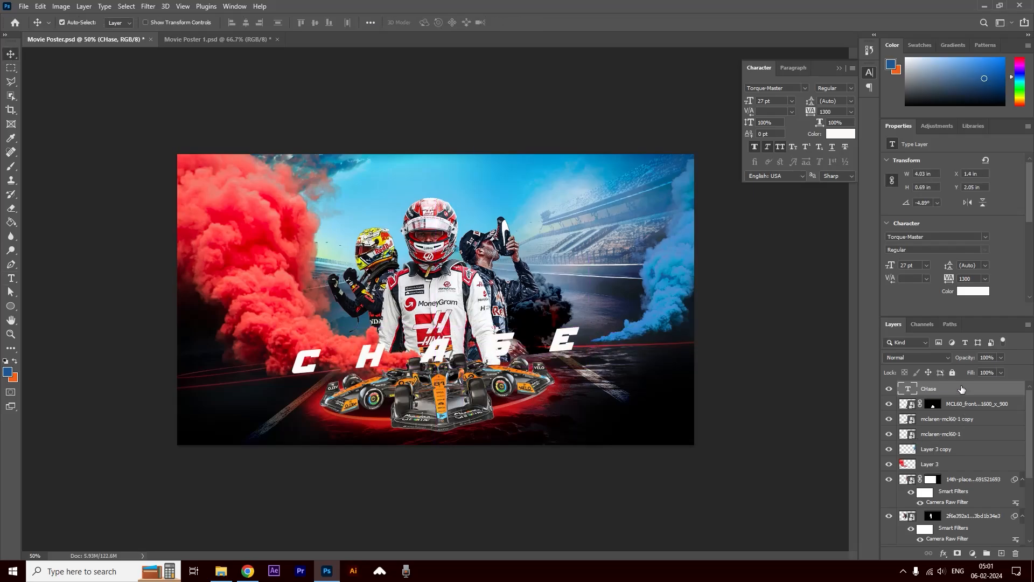
Place the title layer beneath the three car layers and nudge the text slightly upward.
left_click_drag(961, 389, 959, 439)
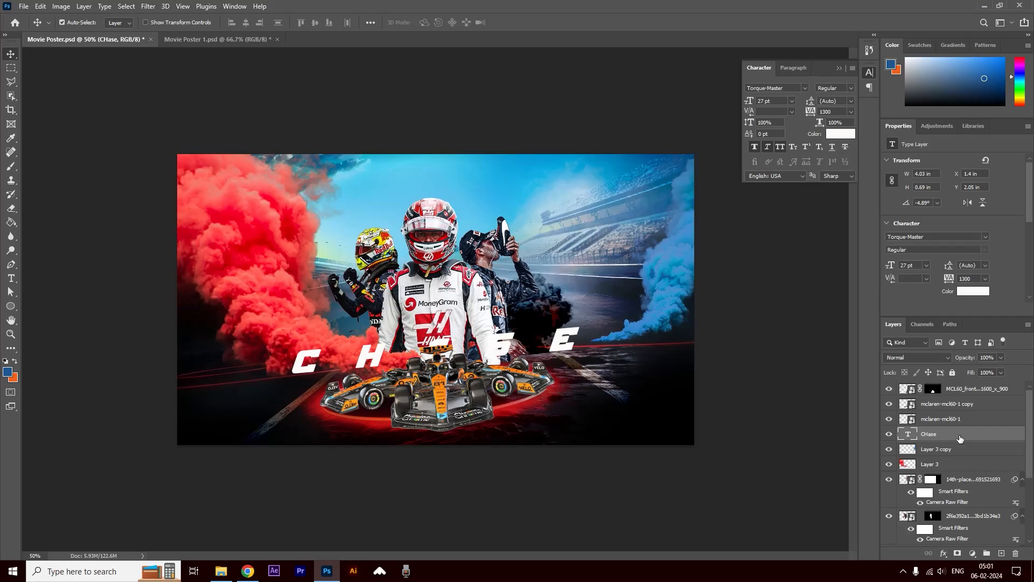
key("shift+Up")
key("shift+Up")
key("shift+Up")
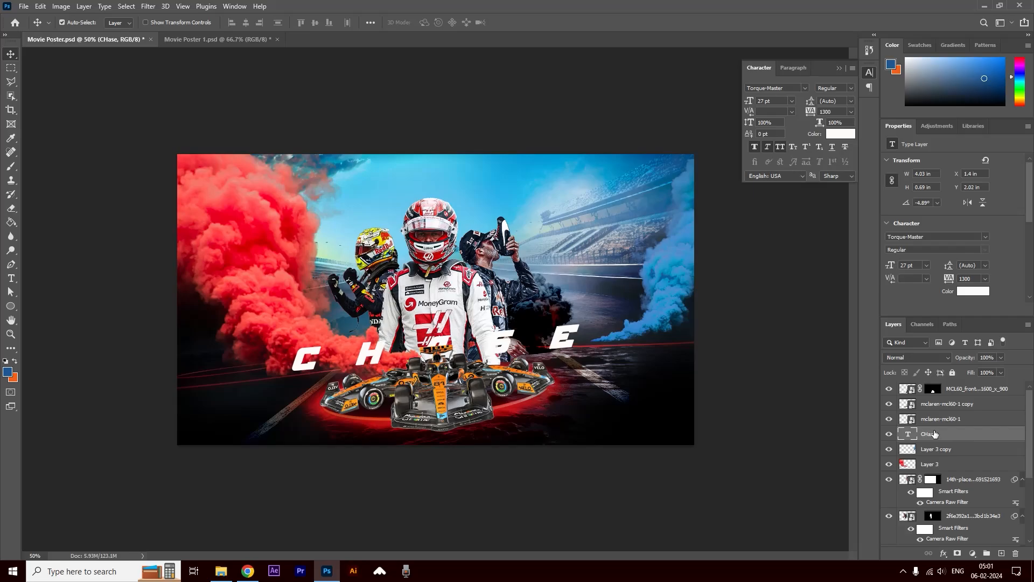
key("Down")
key("Up")
key("Up")
key("Up")
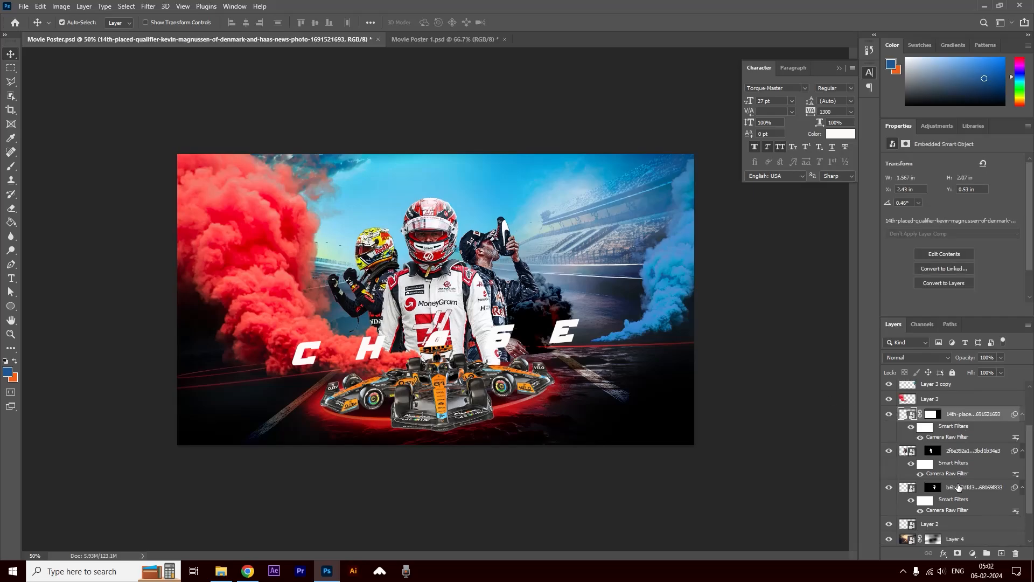
Group the three driver layers and convert the group into a smart object.
left_click(958, 489, "shift")
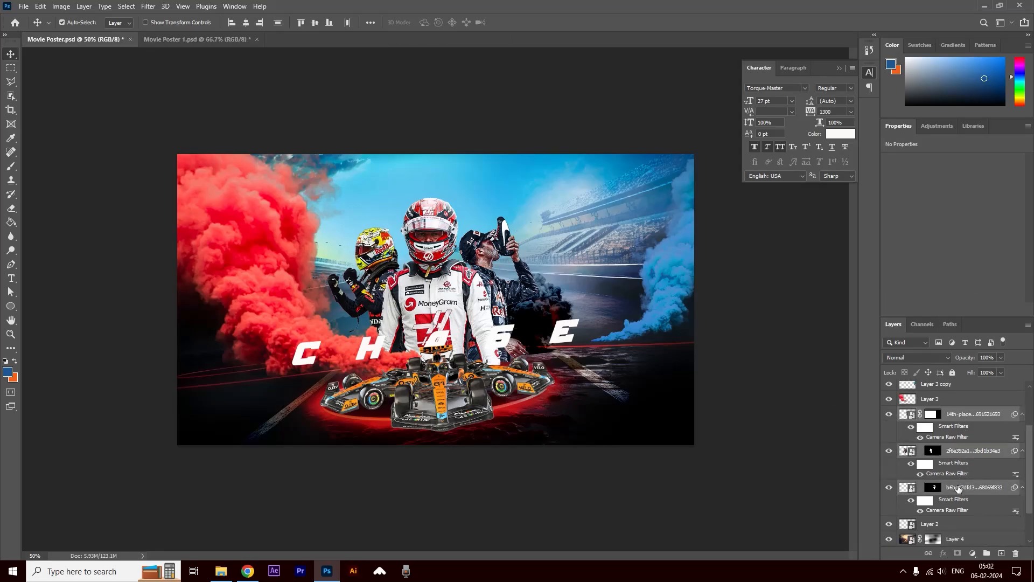
key("ctrl+g")
right_click(949, 460)
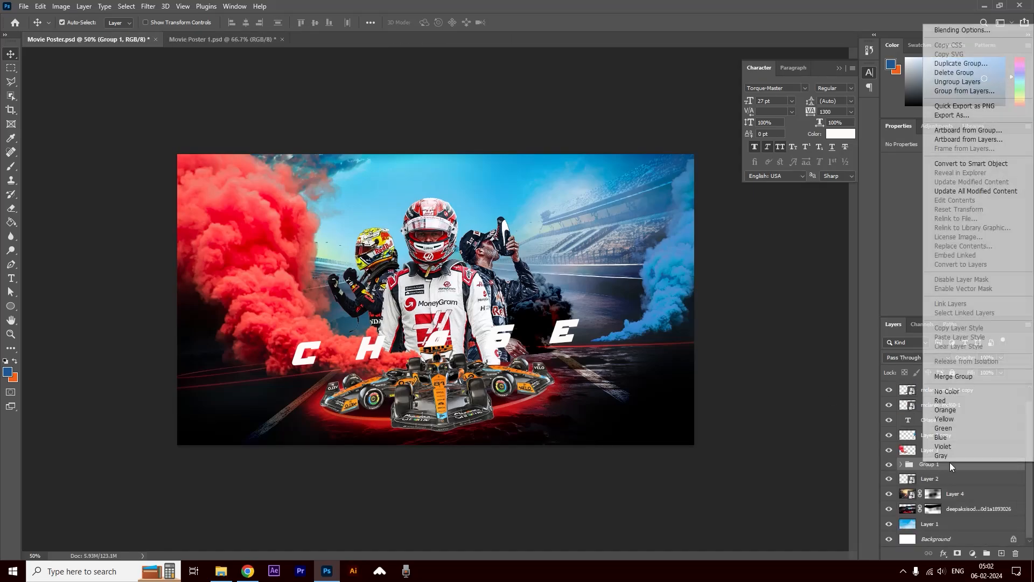
left_click(967, 161)
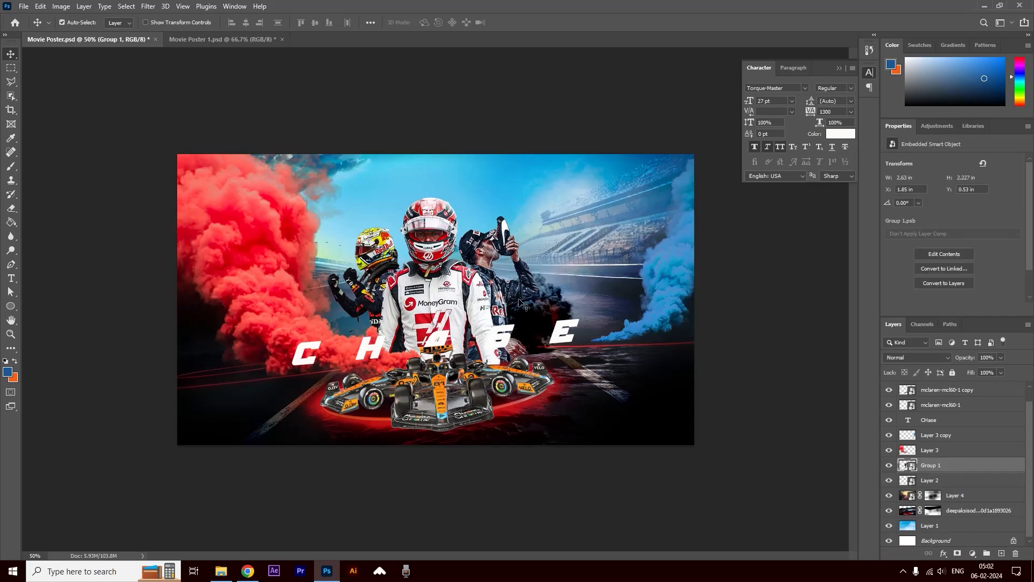
Rotate the drivers' smart object to -3.35° and shift it down and slightly left.
key("ctrl+t")
left_click_drag(713, 299, 713, 283)
key("Return")
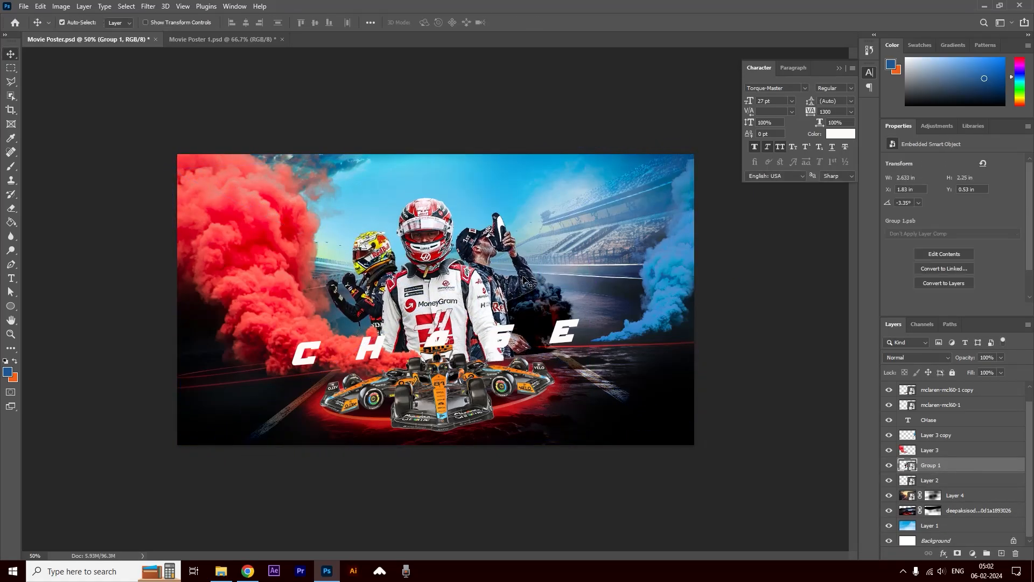
left_click_drag(456, 288, 445, 295)
Scale the drivers' smart object to 104.22% and reposition it centrally behind the cars.
key("t")
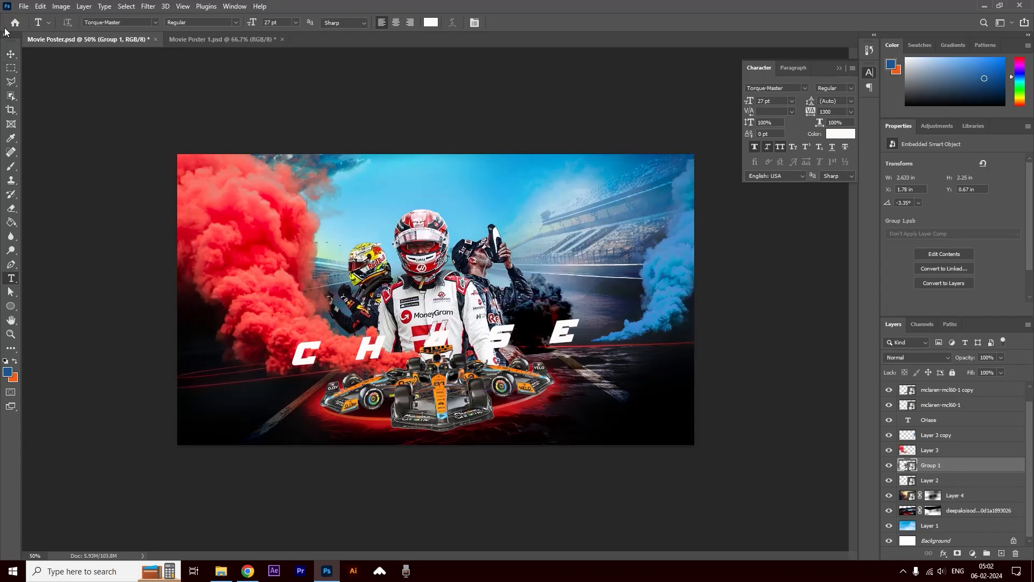
key("v")
key("ctrl+t")
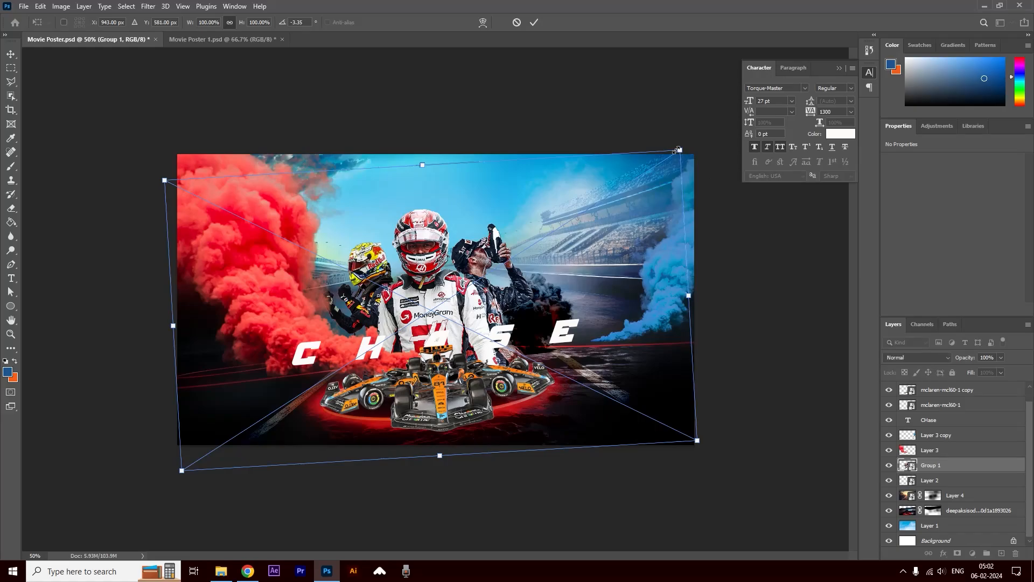
left_click_drag(679, 148, 701, 137)
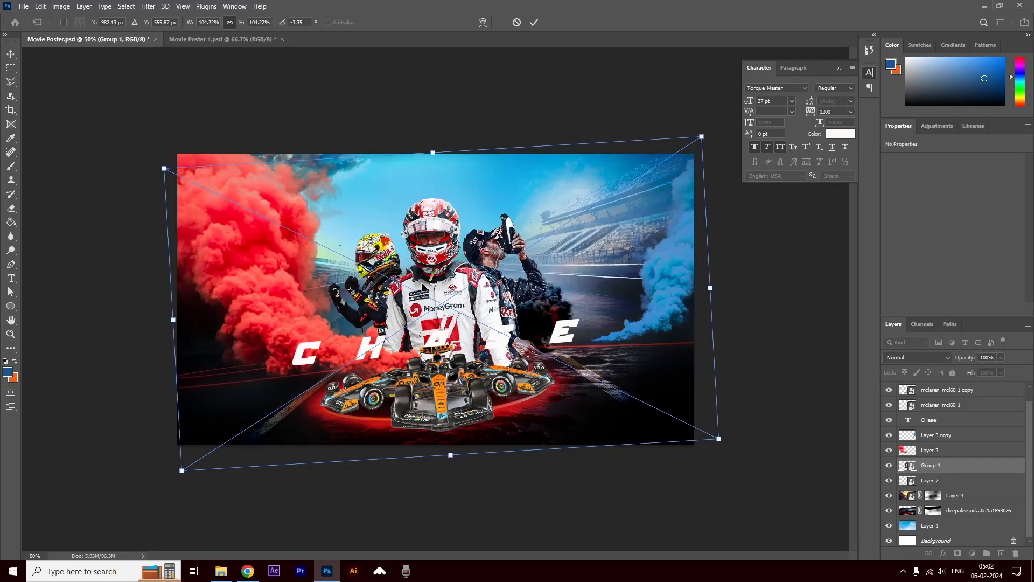
left_click_drag(425, 282, 420, 288)
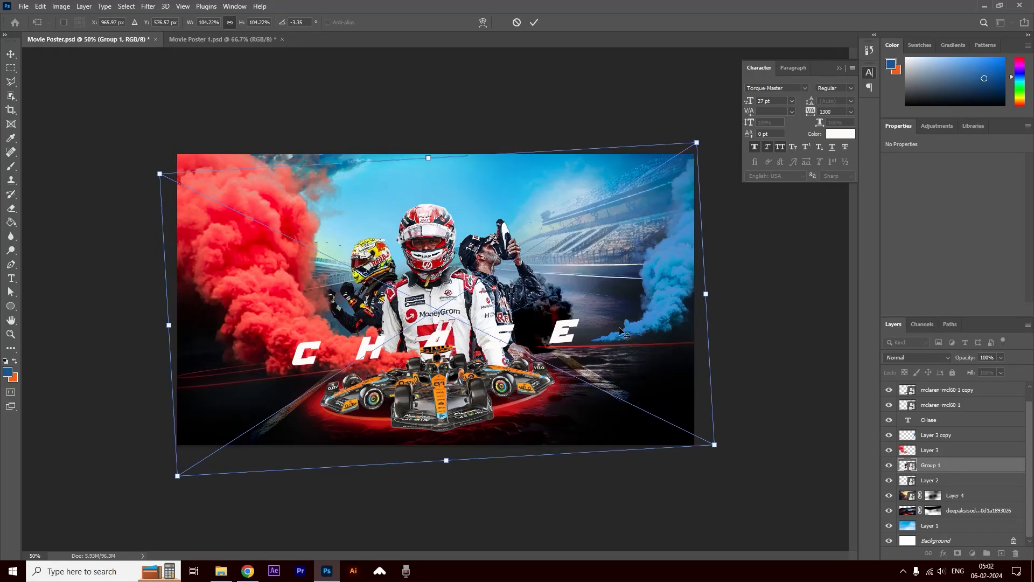
key("Return")
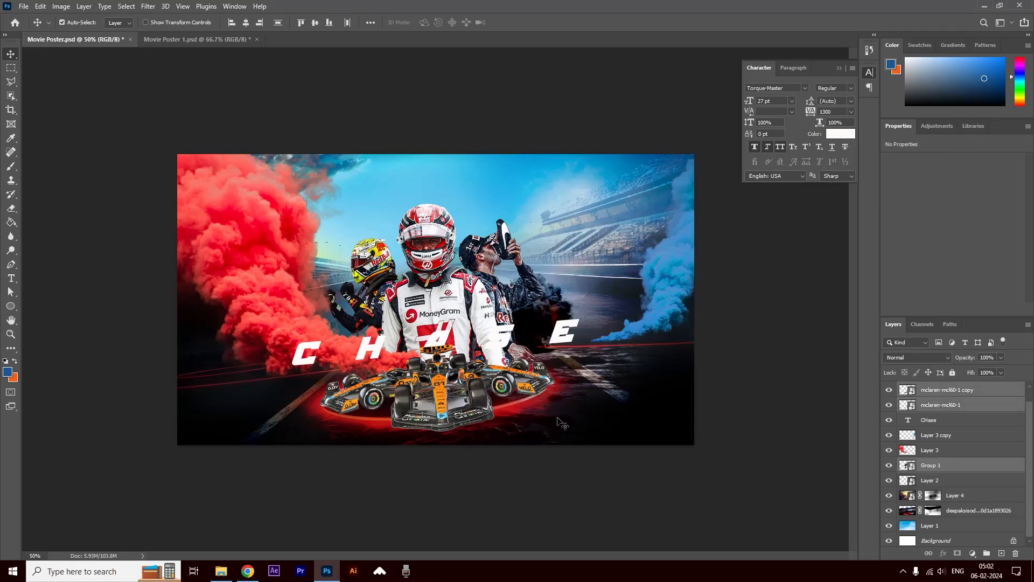
Nudge the three car layers and the drivers' smart object upward together, fine-tuning their height against the title.
key("shift+Up")
key("shift+Up")
key("Up")
key("Up")
key("Up")
key("Up")
key("Up")
key("Up")
key("Up")
key("Up")
key("Up")
key("Up")
key("Up")
key("Up")
key("Up")
key("Up")
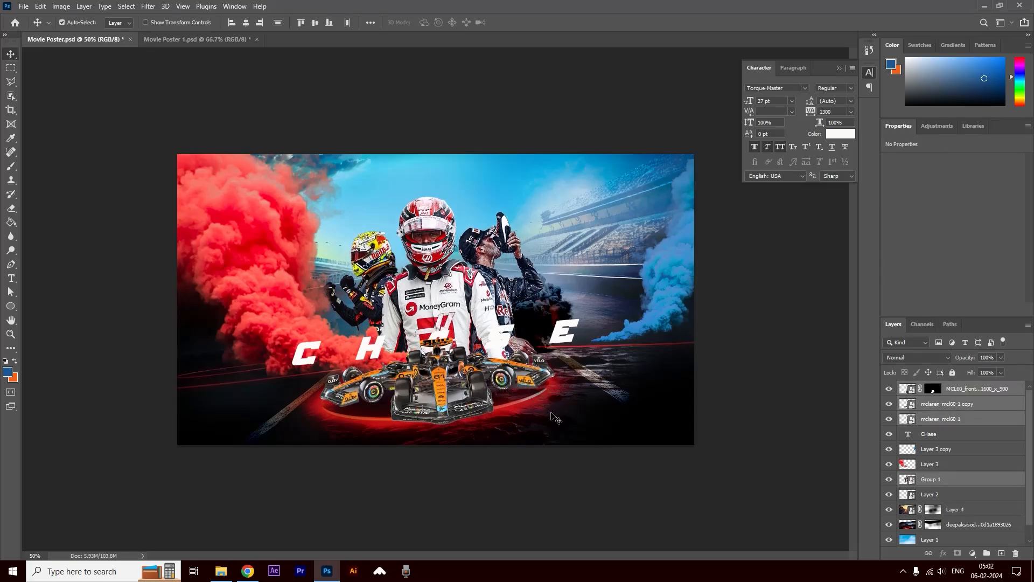
key("Down")
key("Down")
key("Down")
key("Down")
key("Down")
key("Down")
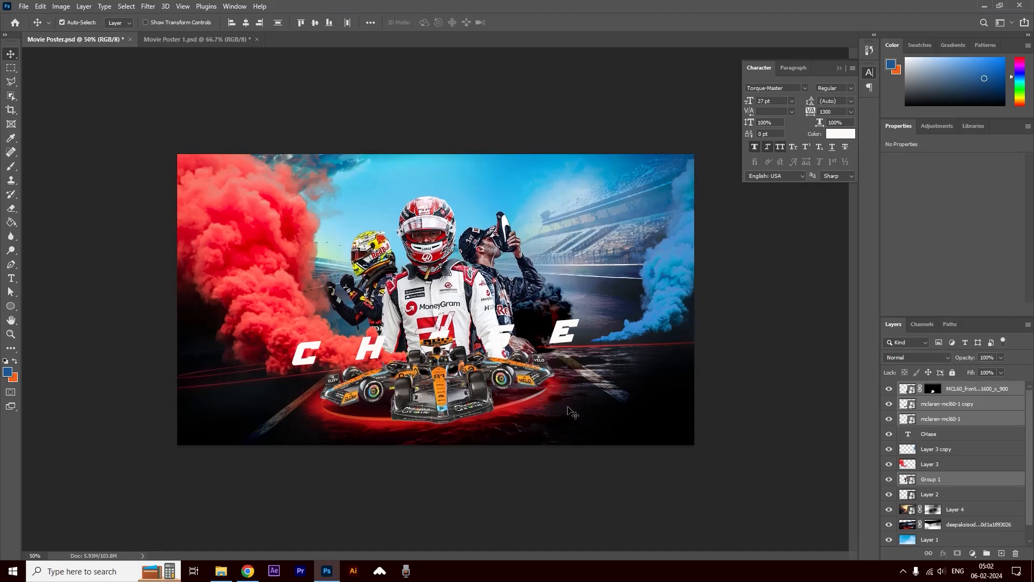
Nudge the red volcano ground layer slightly downward beneath the cars, then deselect it.
left_click(605, 406)
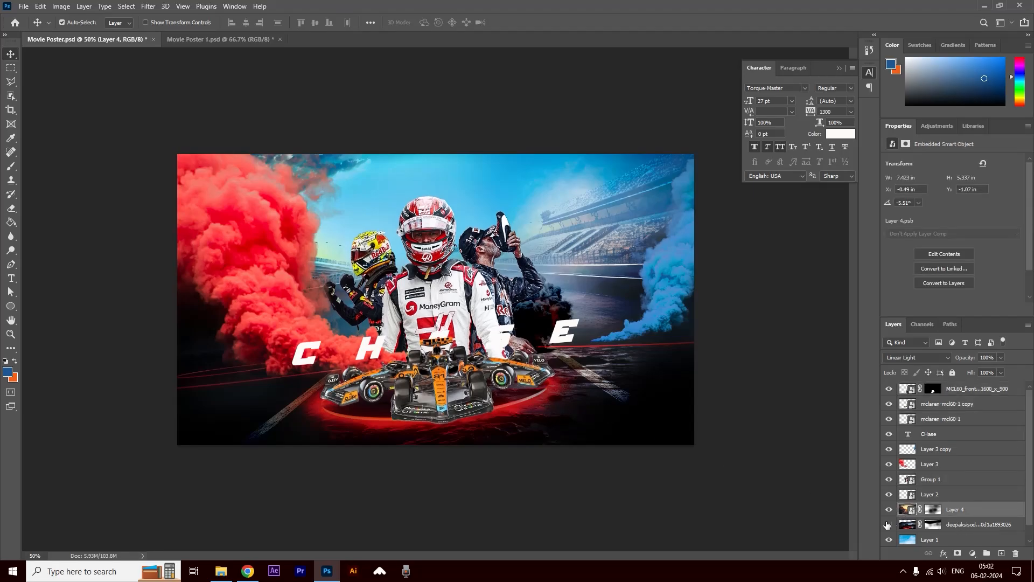
left_click(967, 525)
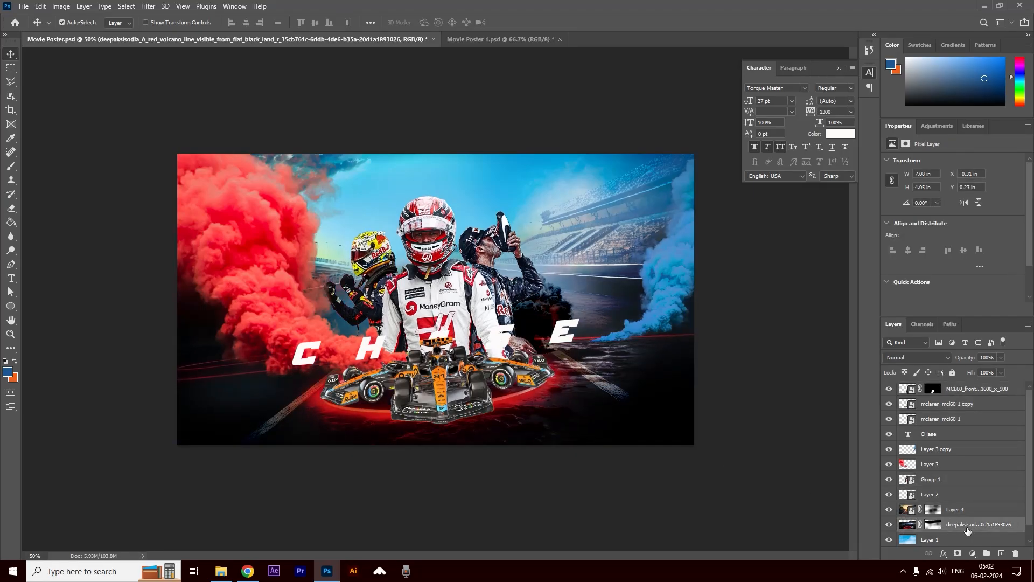
key("Down")
key("Down")
key("Down")
key("Down")
key("Down")
key("Down")
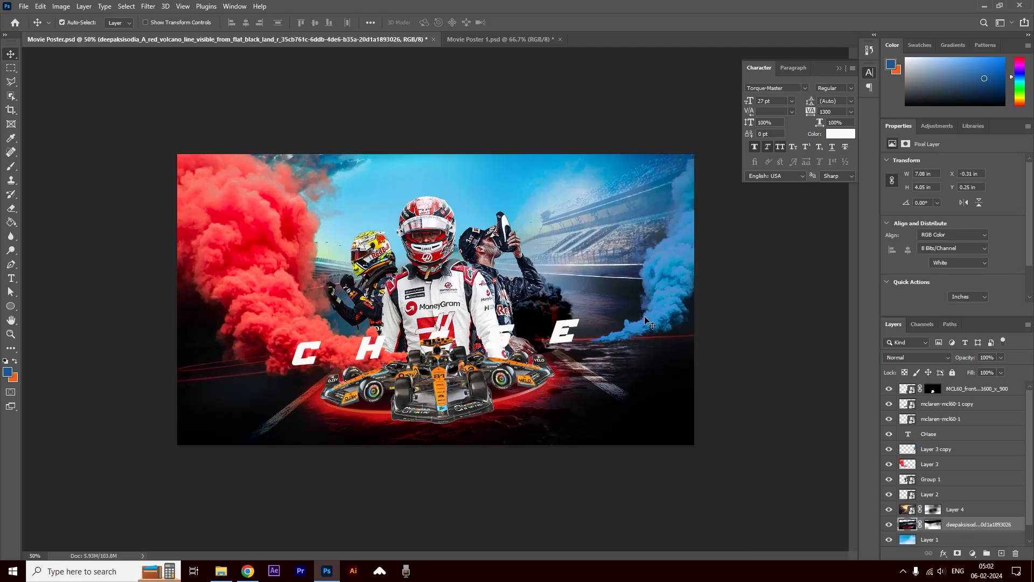
left_click(461, 269)
left_click(318, 372)
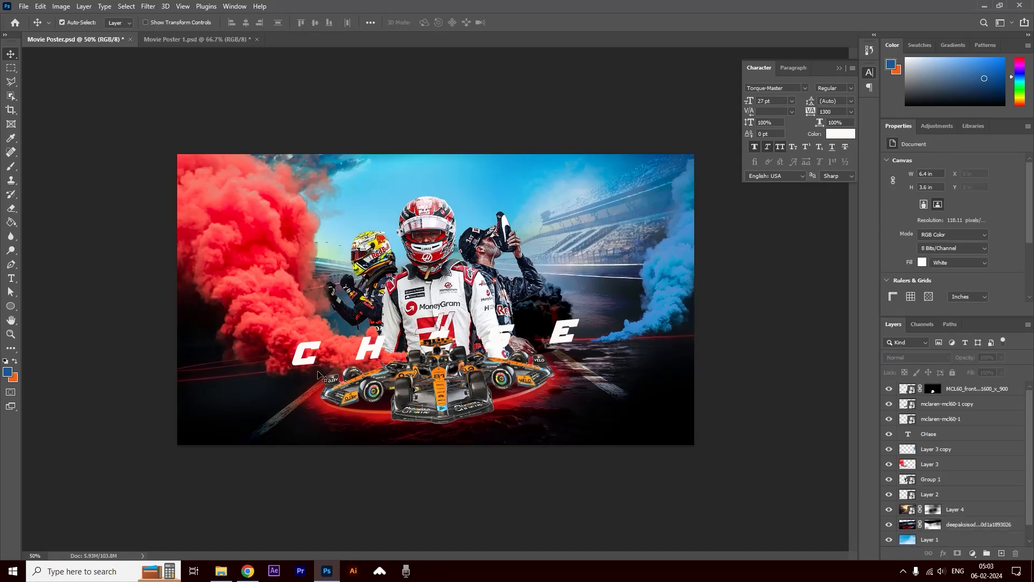
Create a new layer directly above Layer 4 and sample red from the smoke as the foreground colour.
left_click(231, 404)
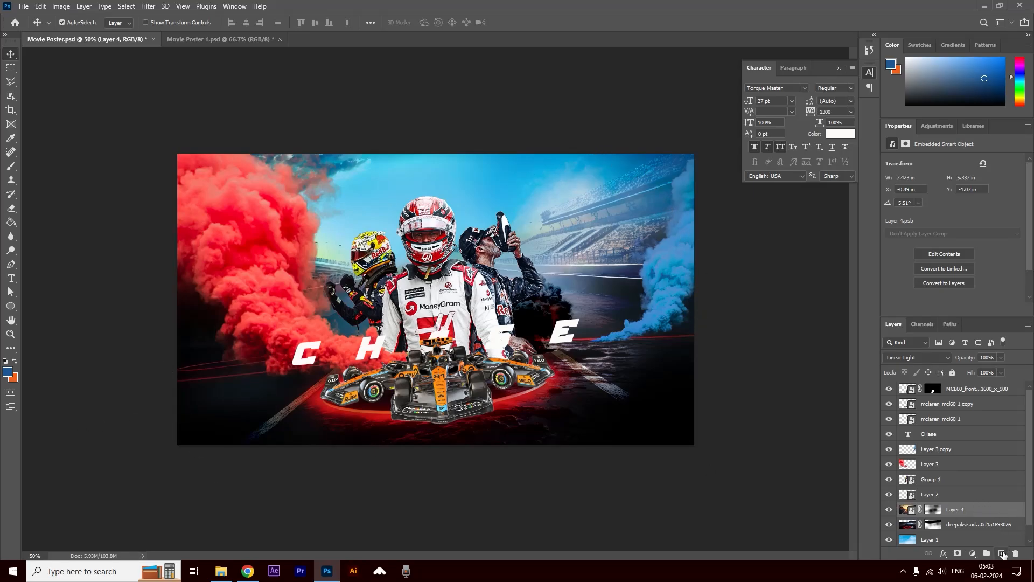
left_click(1001, 553)
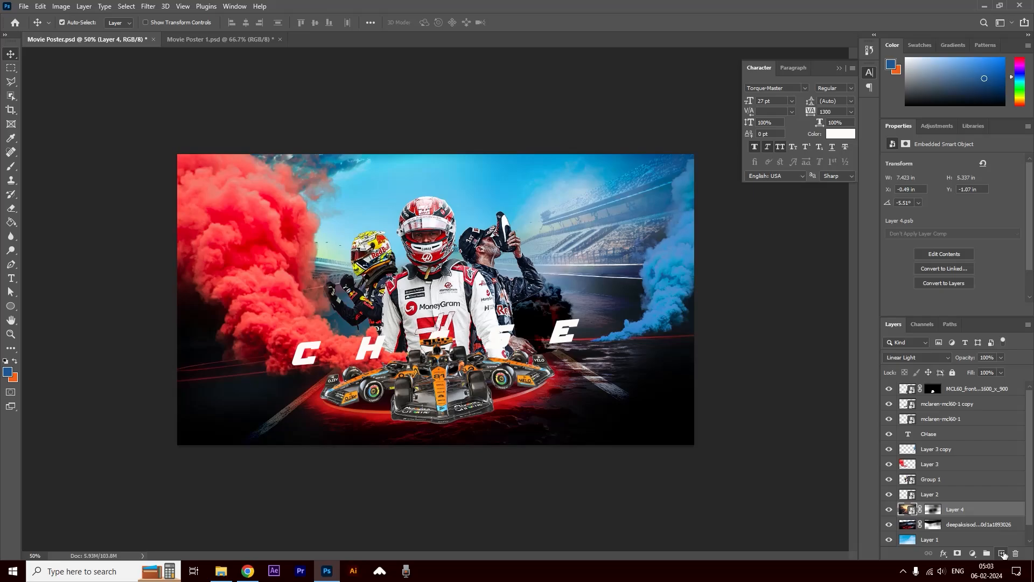
left_click(11, 221)
left_click(28, 232)
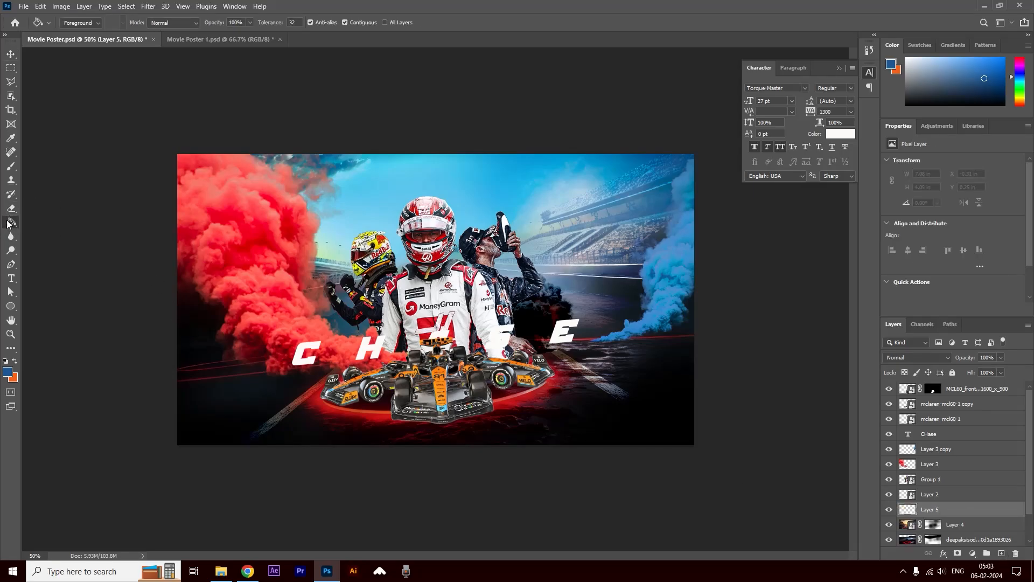
left_click(255, 230, "alt")
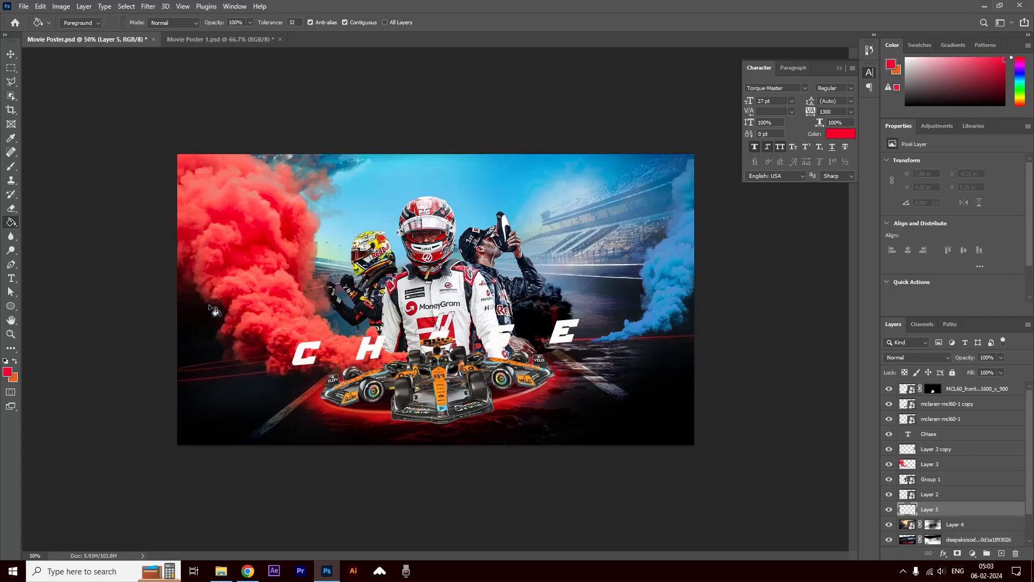
Paint a red glow over the left half of the poster with a soft brush of size 1000 at 18% opacity.
left_click(11, 166)
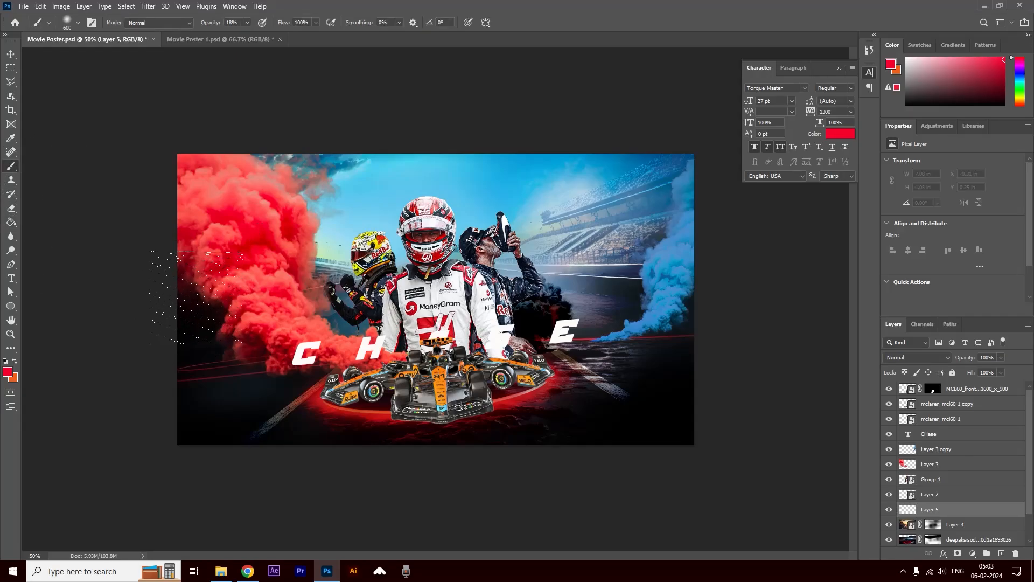
key("bracketright")
key("bracketright")
key("bracketright")
key("bracketright")
mouse_move(209, 214)
left_mouse_down()
mouse_move(196, 360)
mouse_move(209, 444)
left_mouse_up()
left_click_drag(181, 329, 261, 427)
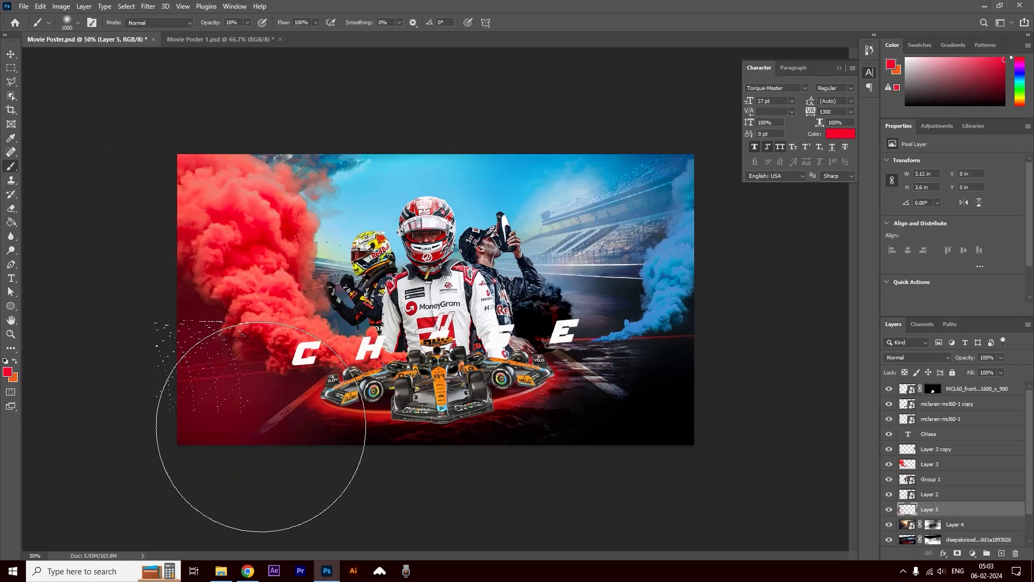
mouse_move(205, 349)
left_mouse_down()
mouse_move(243, 103)
mouse_move(312, 127)
mouse_move(290, 246)
mouse_move(323, 161)
mouse_move(289, 208)
left_mouse_up()
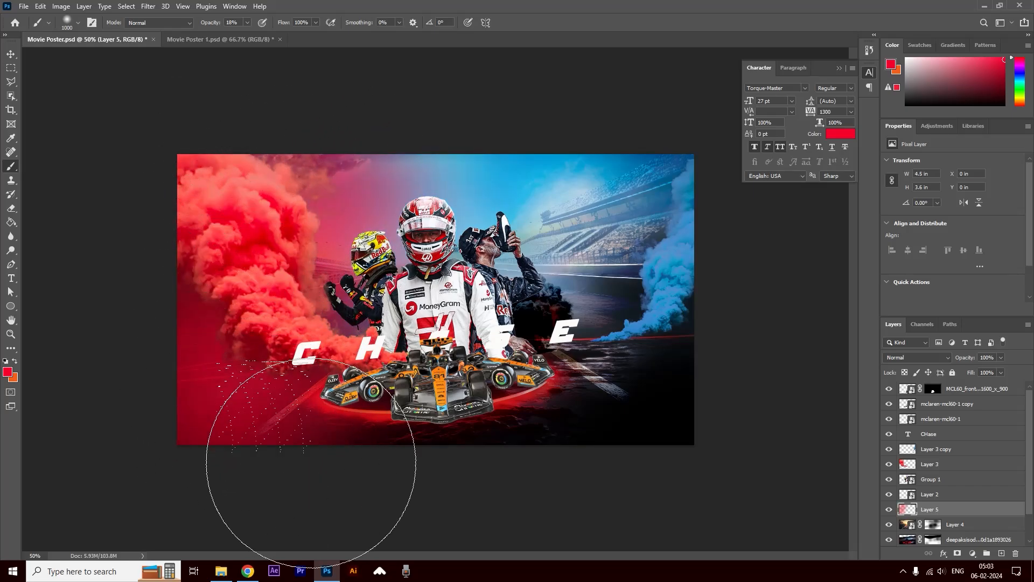
Extend the red glow toward the poster's upper middle and set its layer's blend mode to Linear Light.
left_click_drag(290, 265, 368, 162)
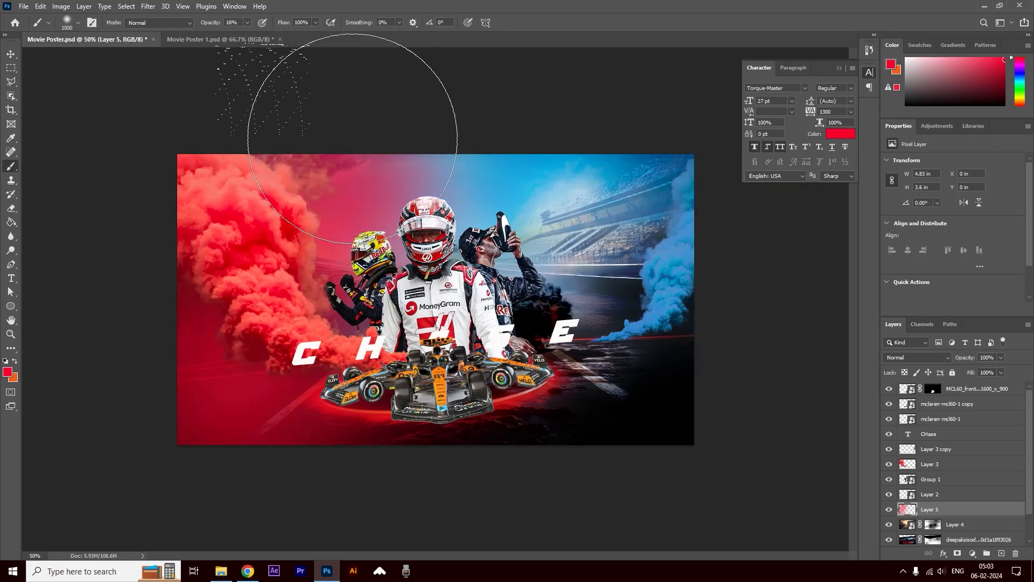
left_click(910, 358)
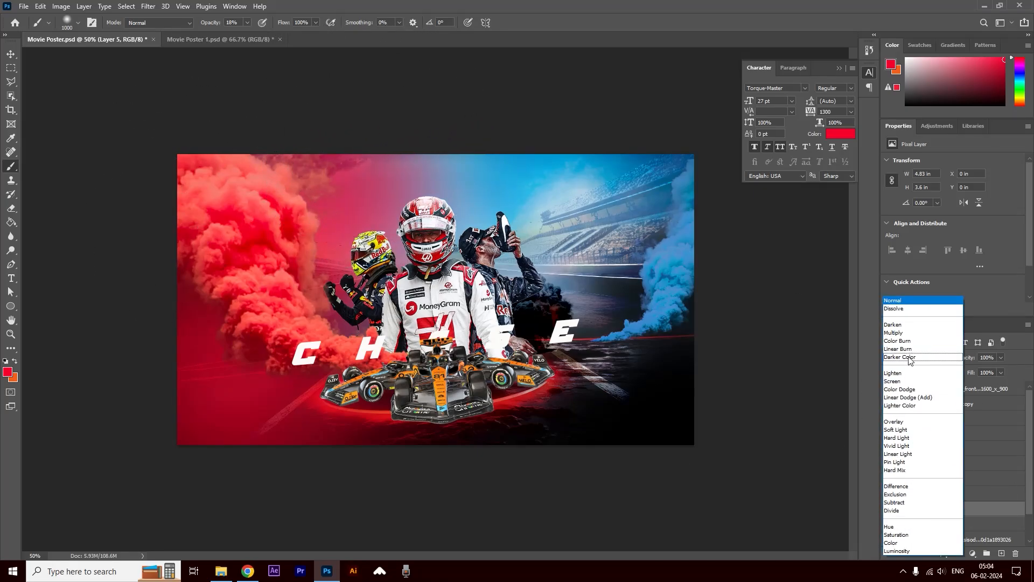
left_click(898, 455)
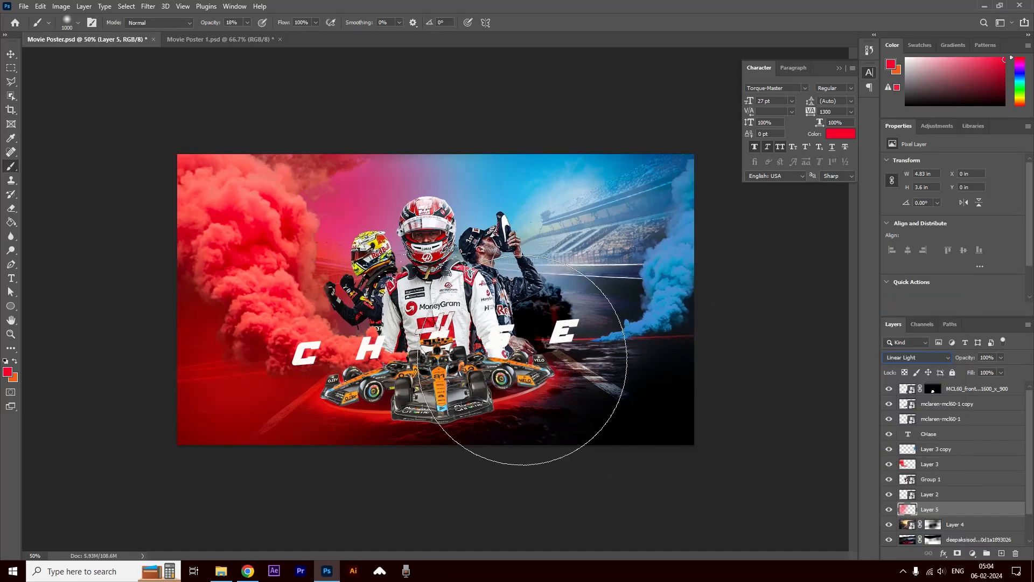
Bring the orange lens flare from the other open document into the poster and convert it to a smart object.
left_click(10, 53)
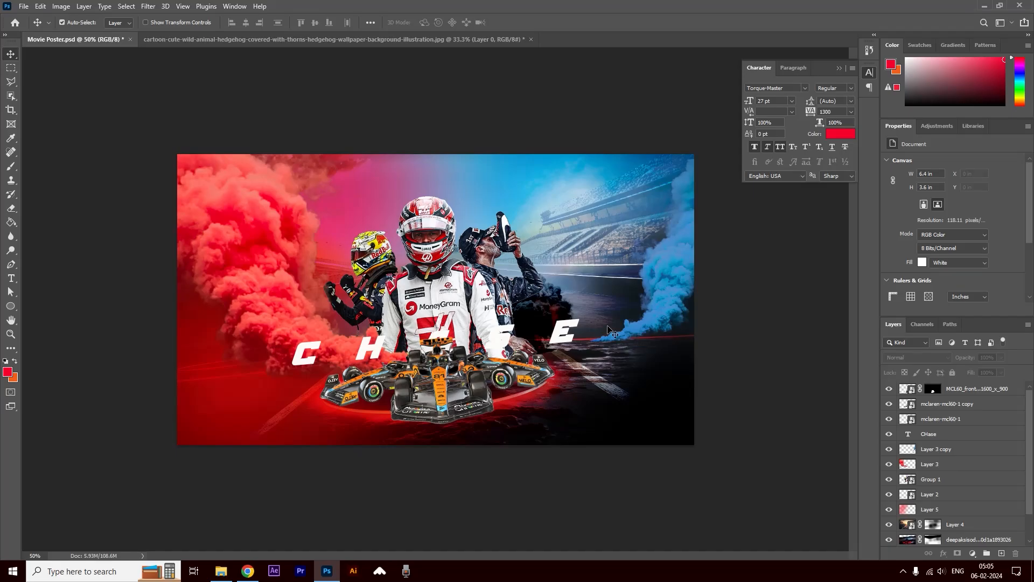
left_click(344, 38)
left_click_drag(449, 281, 411, 360)
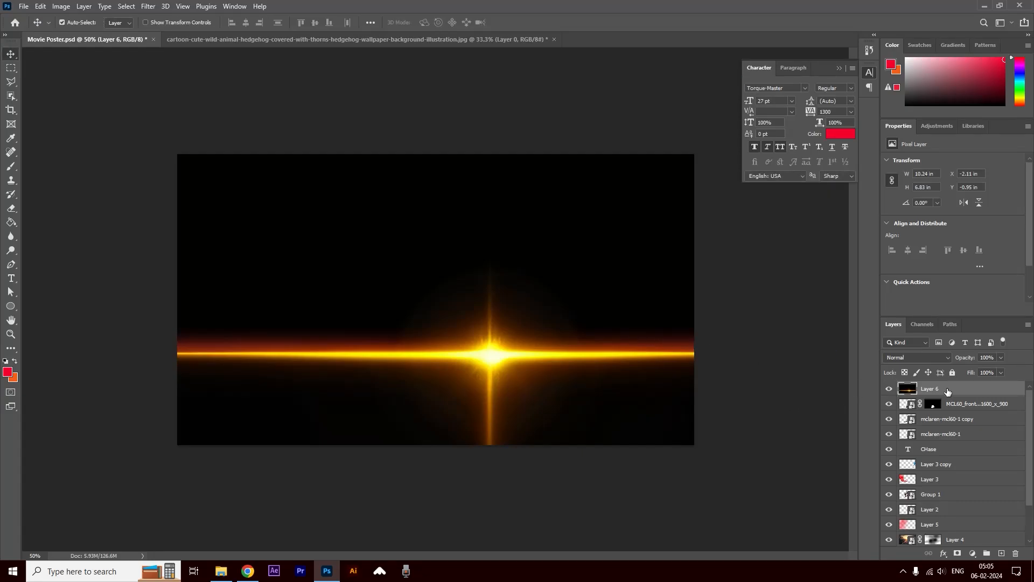
right_click(948, 390)
left_click(836, 257)
Scale the flare to about 46% centred over the cars and title, and set its blend mode to Screen.
key("ctrl+t")
key("ctrl+minus")
key("ctrl+minus")
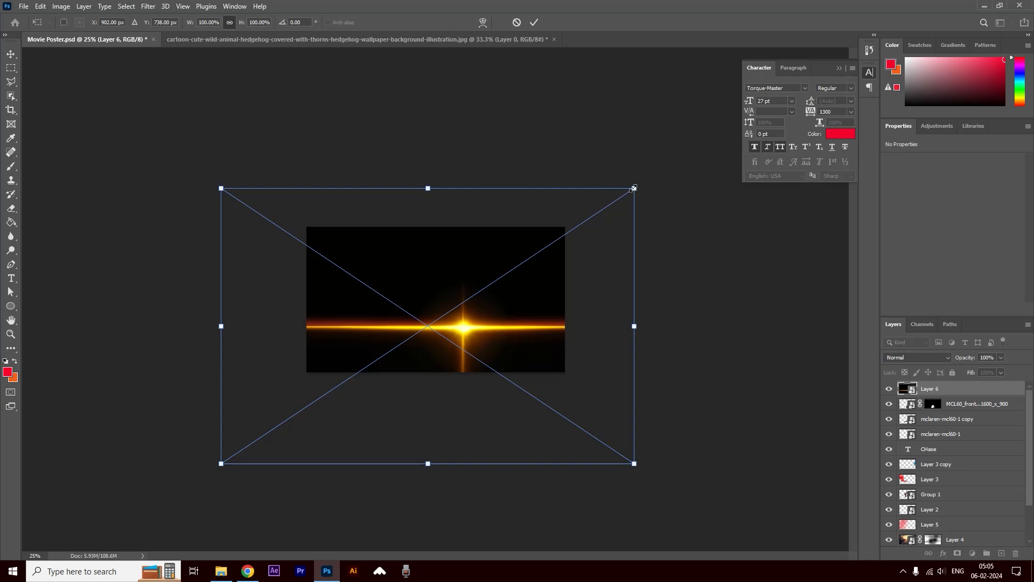
left_click_drag(633, 188, 477, 290)
left_click_drag(444, 373, 540, 316)
left_click_drag(572, 234, 502, 279)
left_click_drag(485, 349, 500, 324)
key("Return")
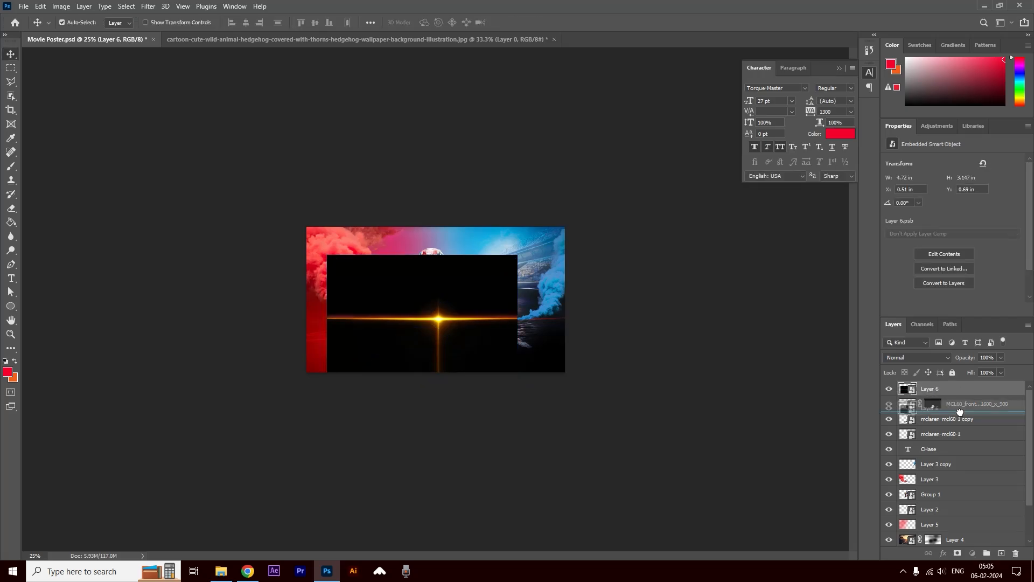
left_click(916, 357)
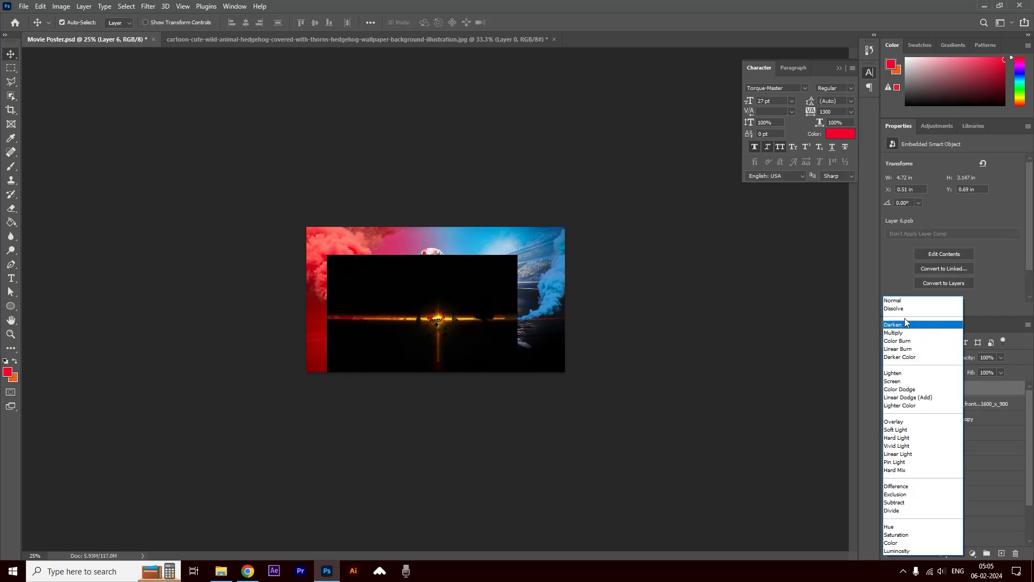
left_click(902, 381)
Rotate the flare to -4.95° along the title and stretch its width to about 67% so the streak spans the whole poster.
key("ctrl+plus")
key("ctrl+t")
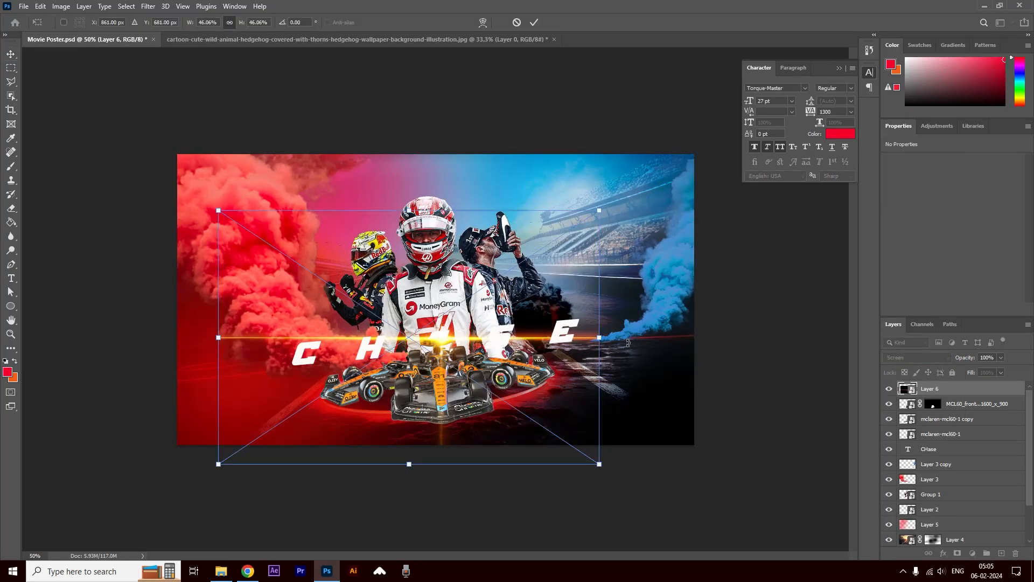
left_click_drag(637, 336, 637, 310)
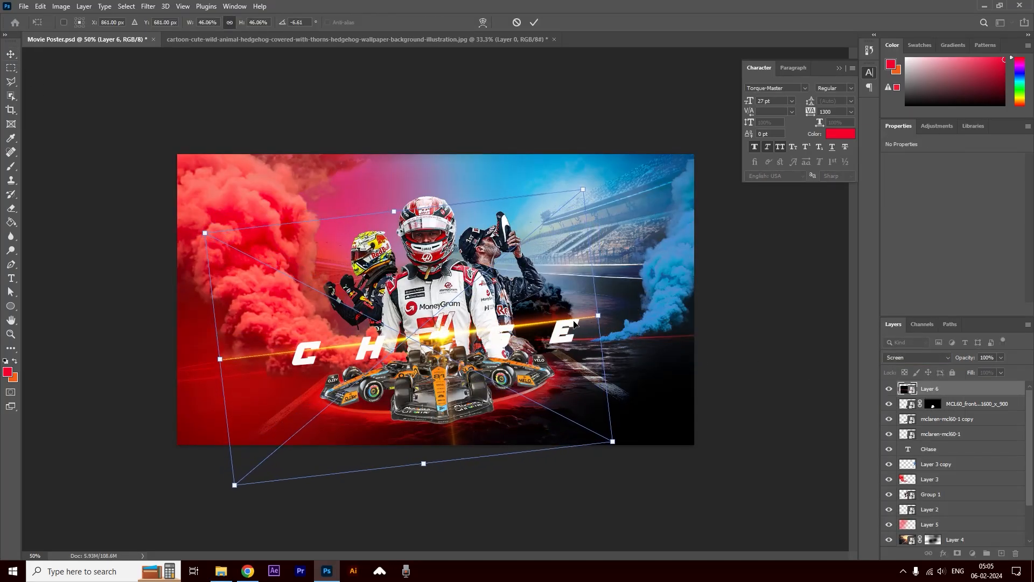
left_click_drag(565, 327, 711, 326)
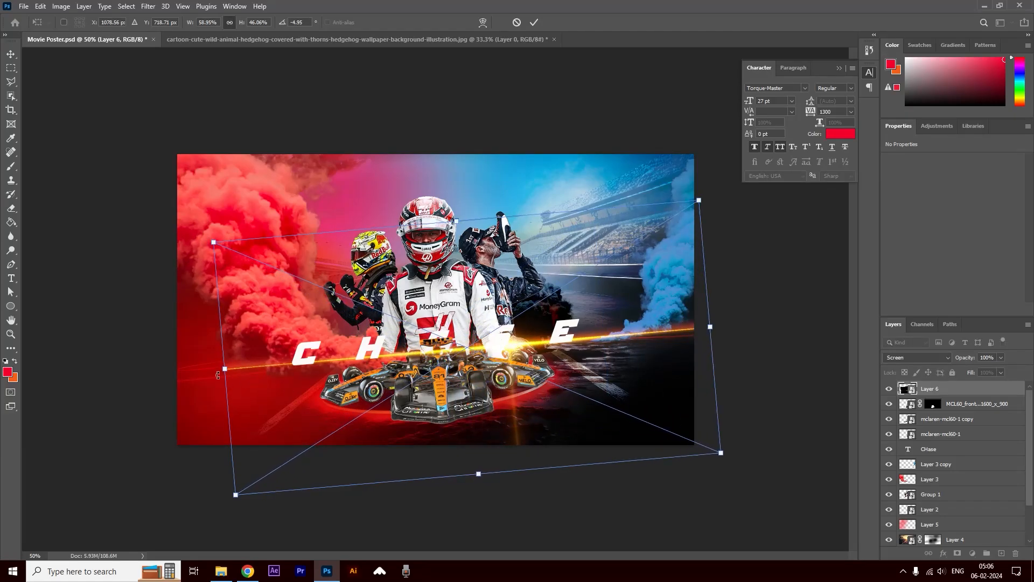
left_click_drag(223, 370, 160, 373)
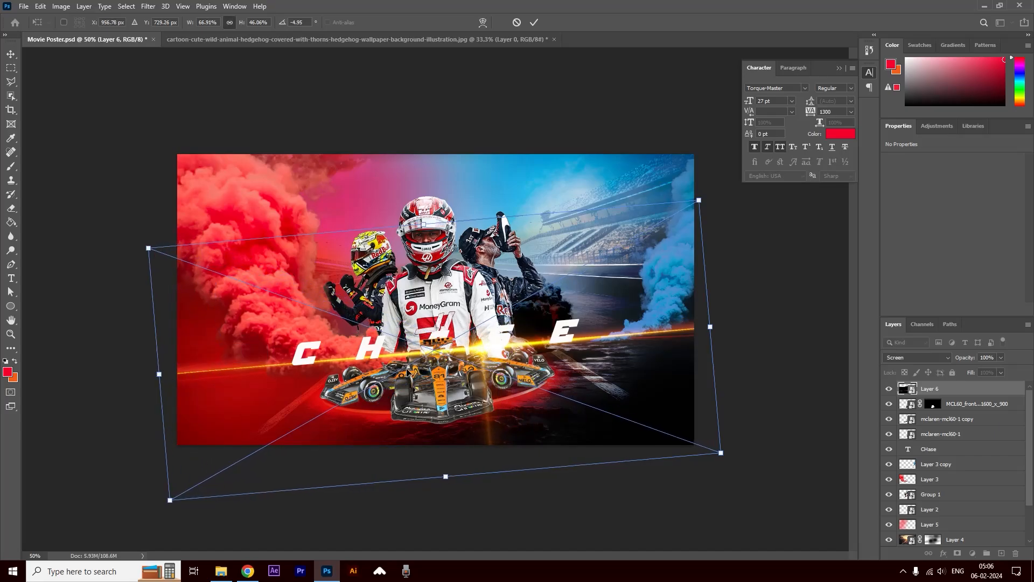
key("Return")
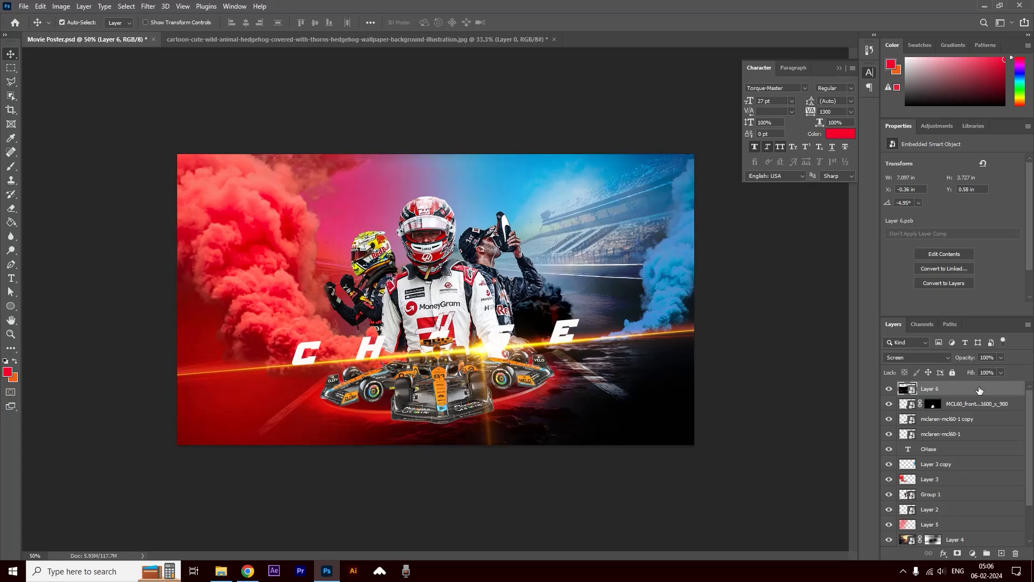
Move the flare layer beneath the three car layers, directly above the title, and nudge the streak slightly downward.
left_click_drag(979, 389, 967, 441)
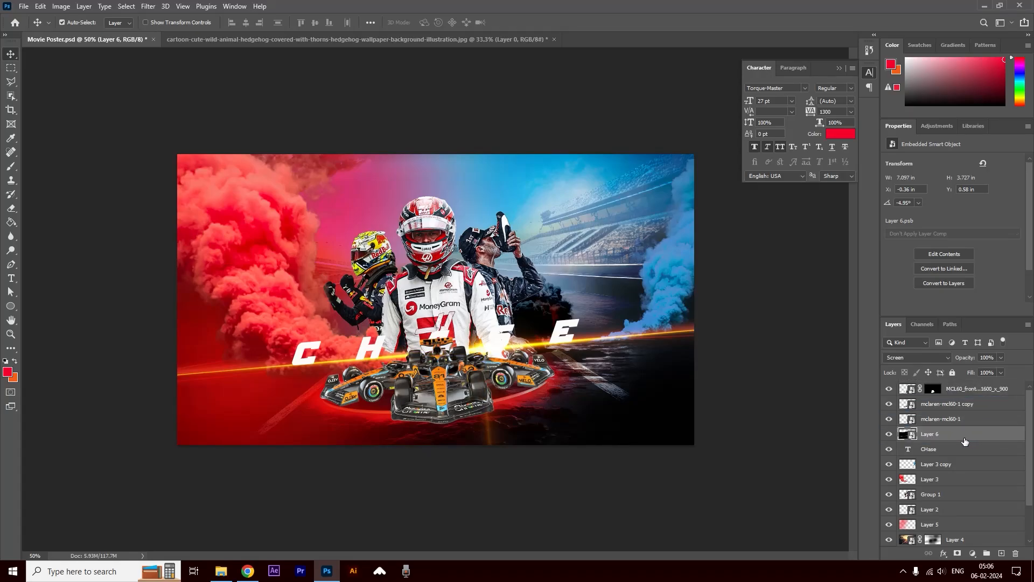
key("Down")
key("Down")
key("Down")
key("Down")
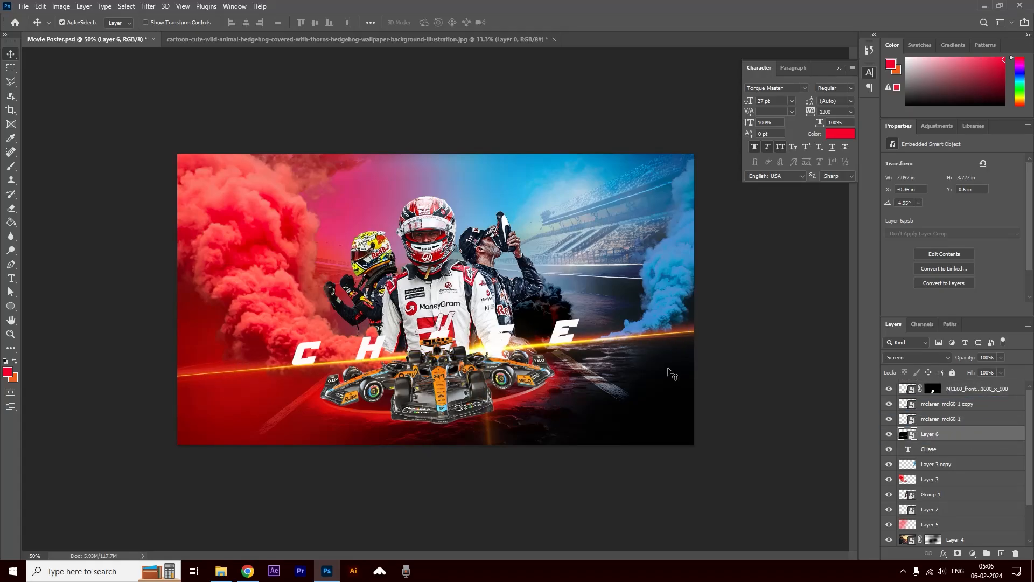
Add a Levels adjustment clipped to the flare layer and raise its shadow input level to darken the glow.
left_click(936, 126)
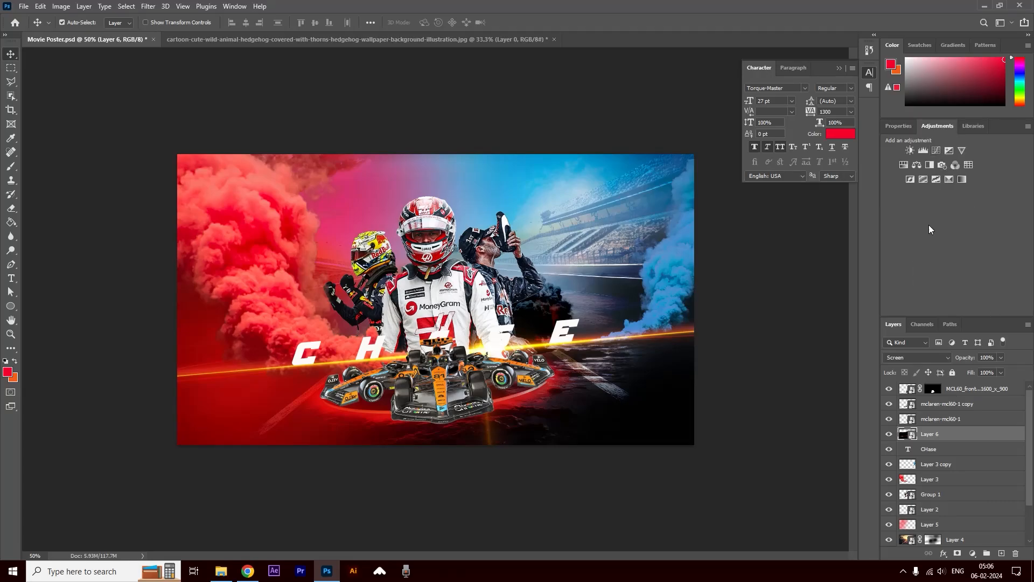
left_click(923, 151)
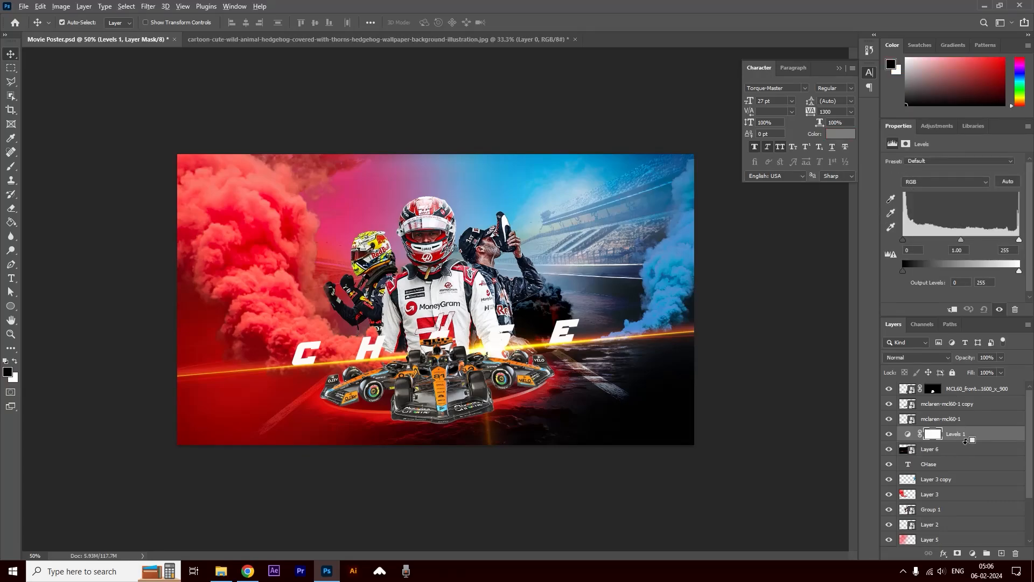
left_click(965, 441, "alt")
left_click_drag(905, 238, 952, 238)
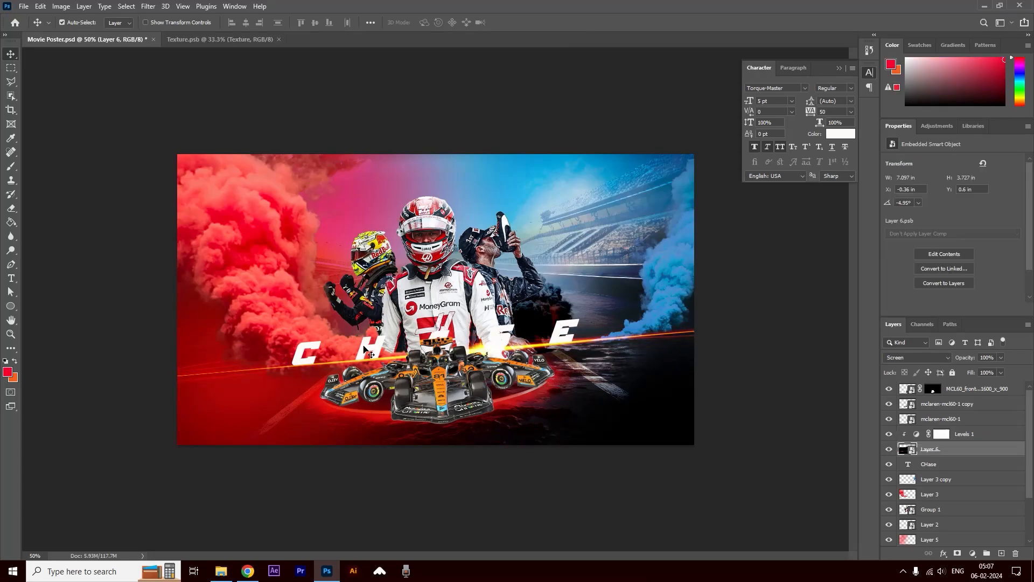
Place the brushed-metal texture from Texture.psb directly above the CHASE title as a smart object clipped to the text.
left_click(247, 39)
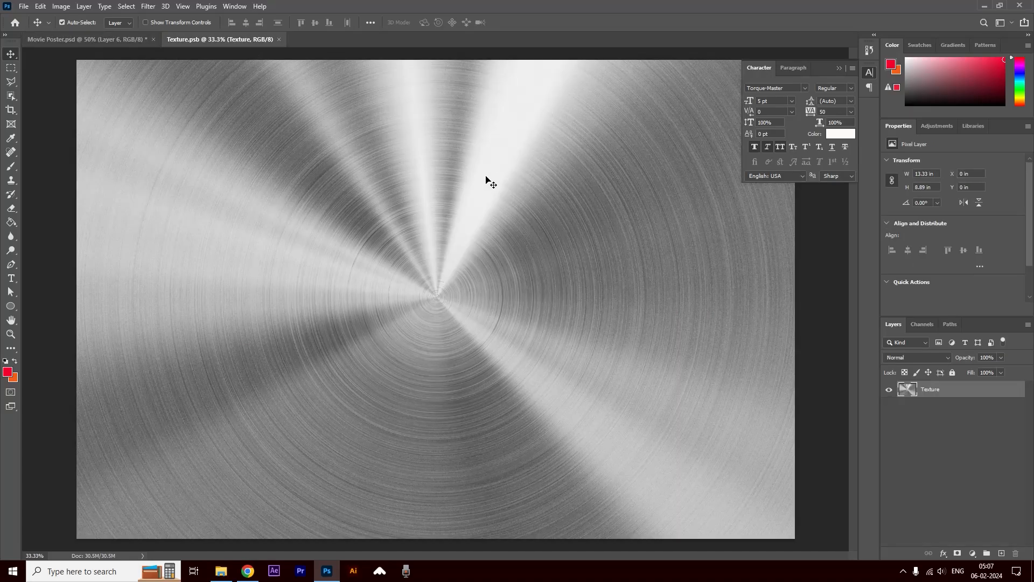
left_click_drag(487, 177, 425, 338)
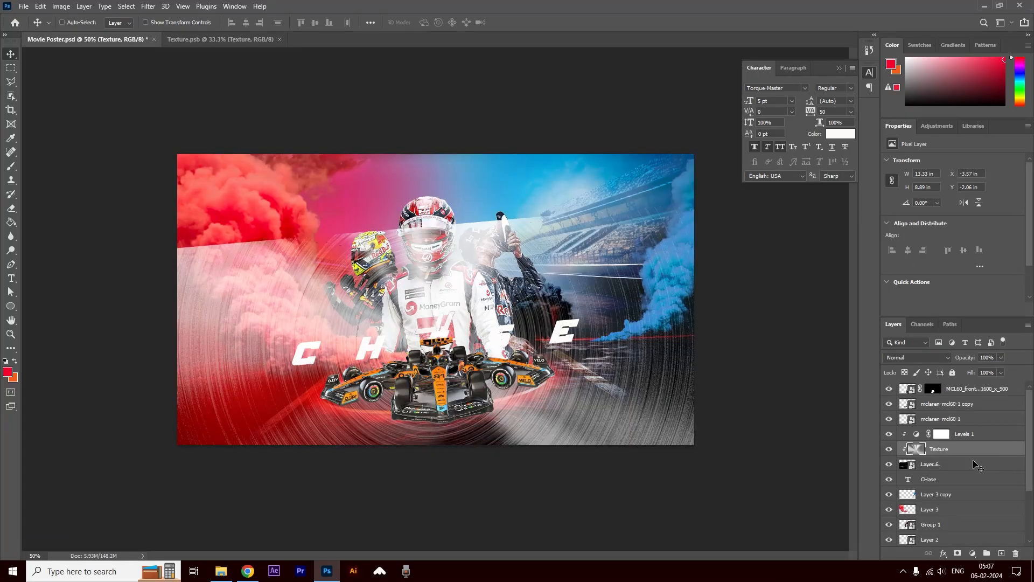
left_click_drag(969, 451, 952, 474)
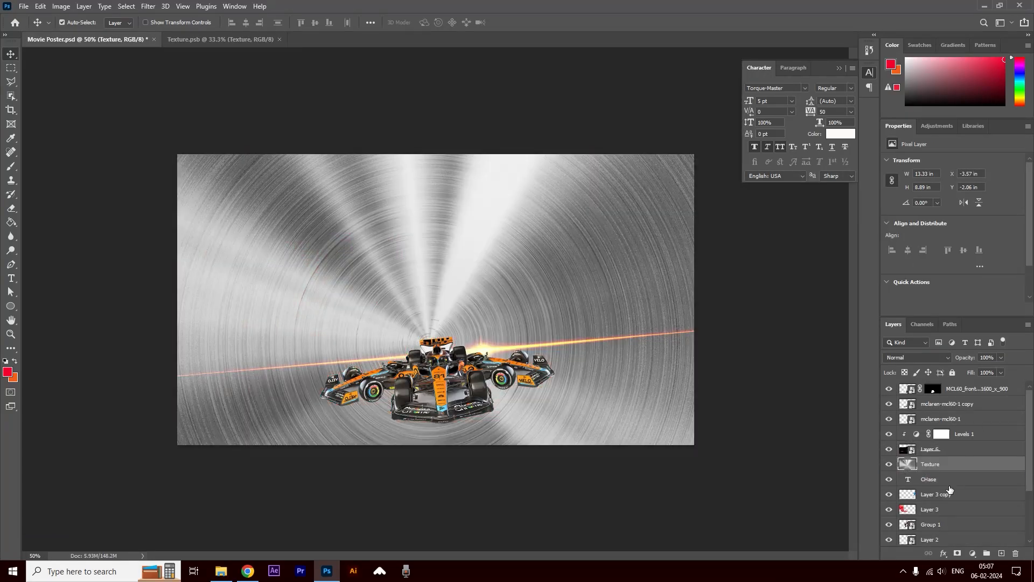
left_click(961, 468, "alt")
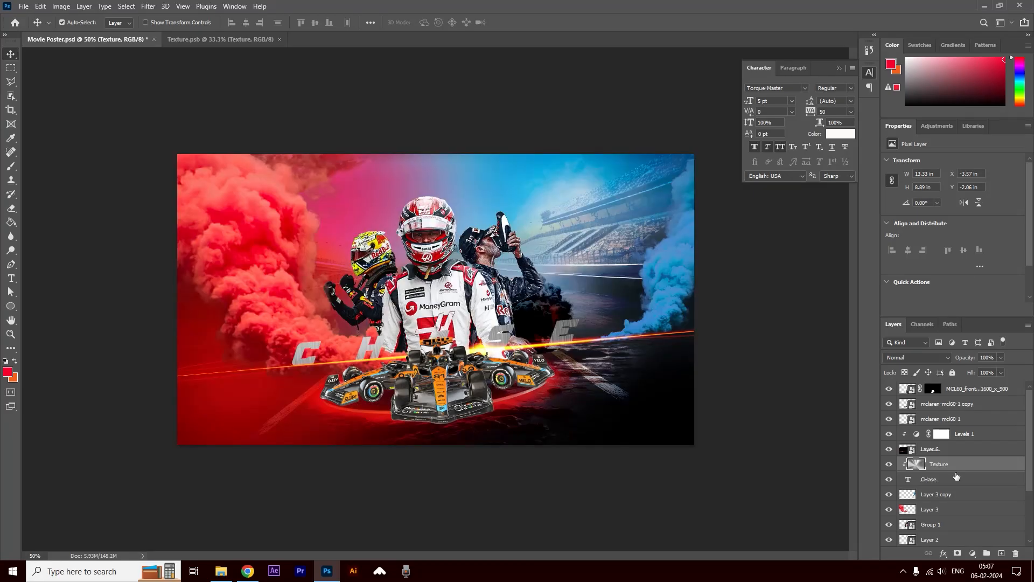
right_click(973, 469)
left_click(936, 159)
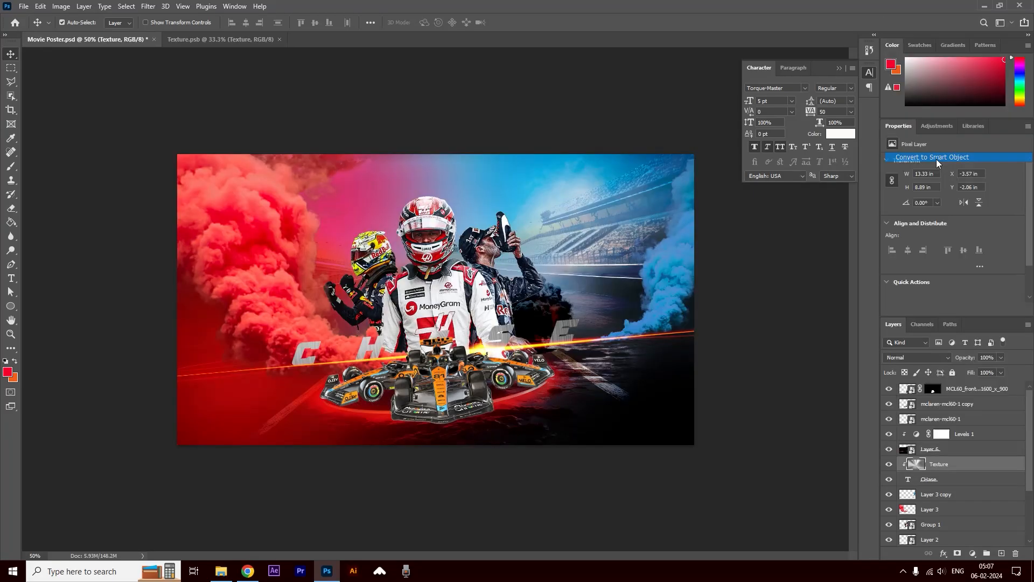
Scale the metal texture to 28.80%, position it over the title letters, and reduce its opacity to 50%.
key("ctrl+t")
scroll(212, 156, "down", 2)
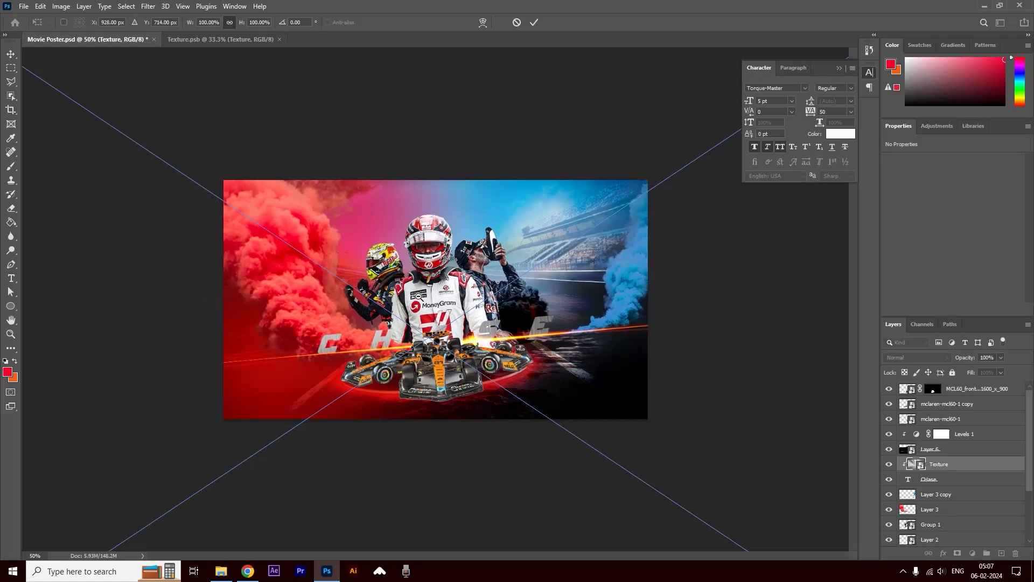
left_click_drag(162, 143, 451, 334)
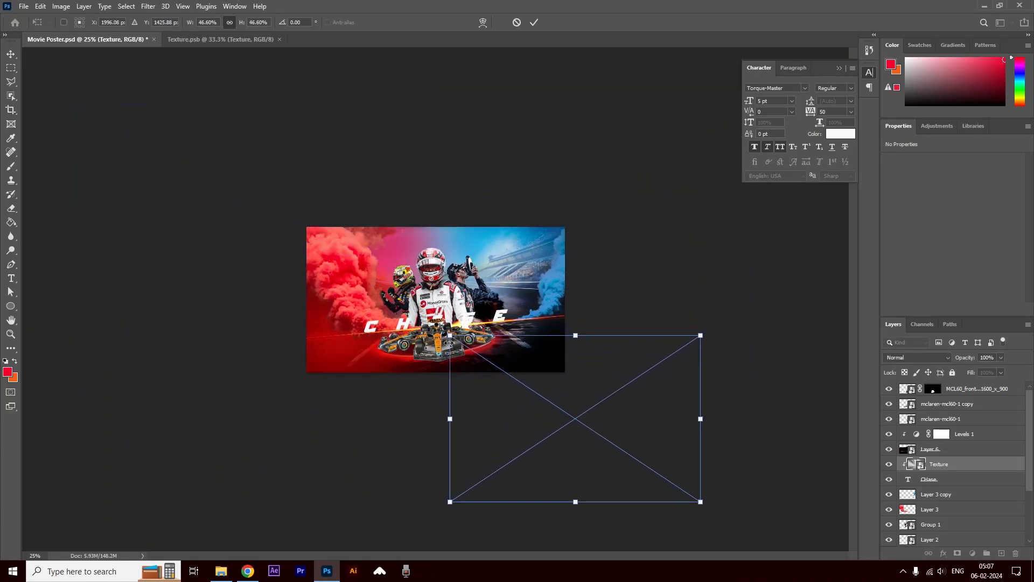
left_click_drag(576, 435, 449, 355)
left_click_drag(572, 255, 513, 294)
left_click_drag(452, 372, 463, 349)
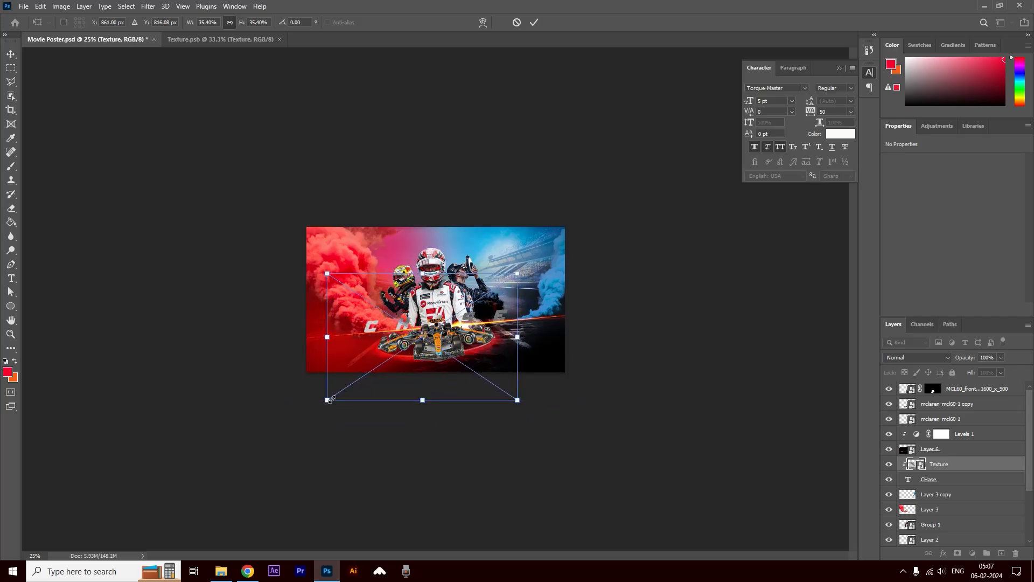
left_click_drag(329, 400, 365, 376)
left_click(452, 323, "ctrl")
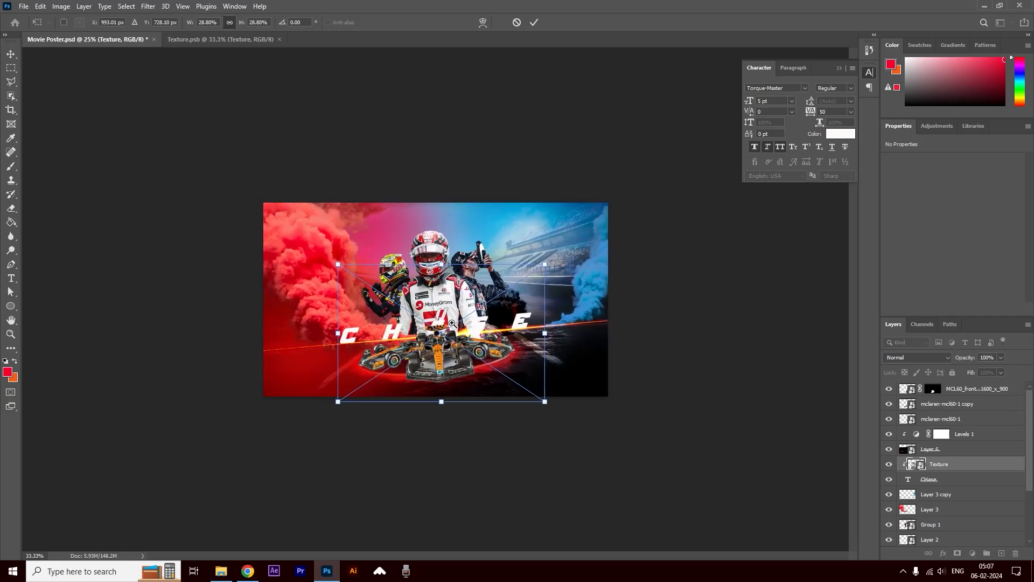
left_click(452, 323, "ctrl")
key("Return")
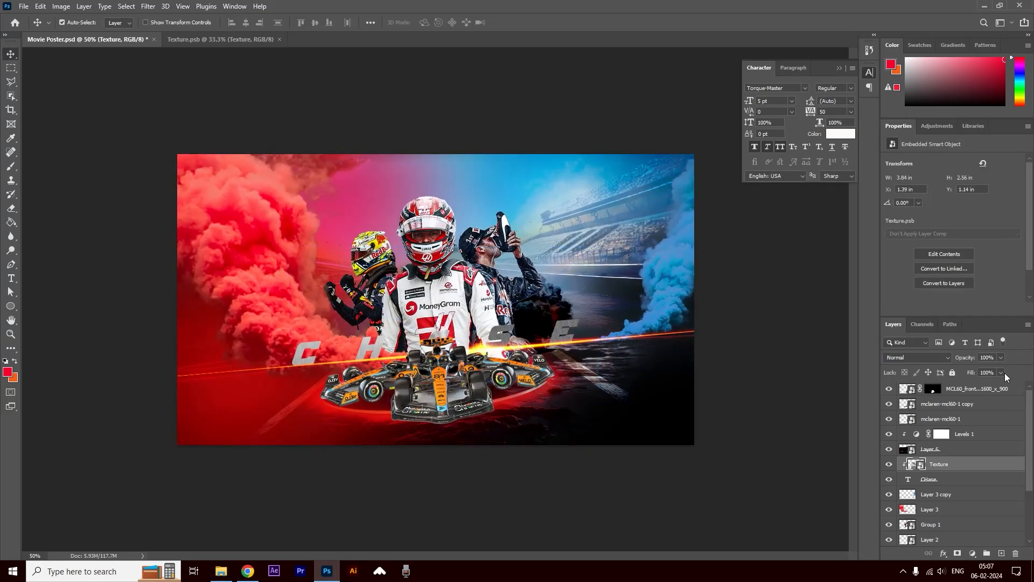
left_click_drag(983, 371, 977, 370)
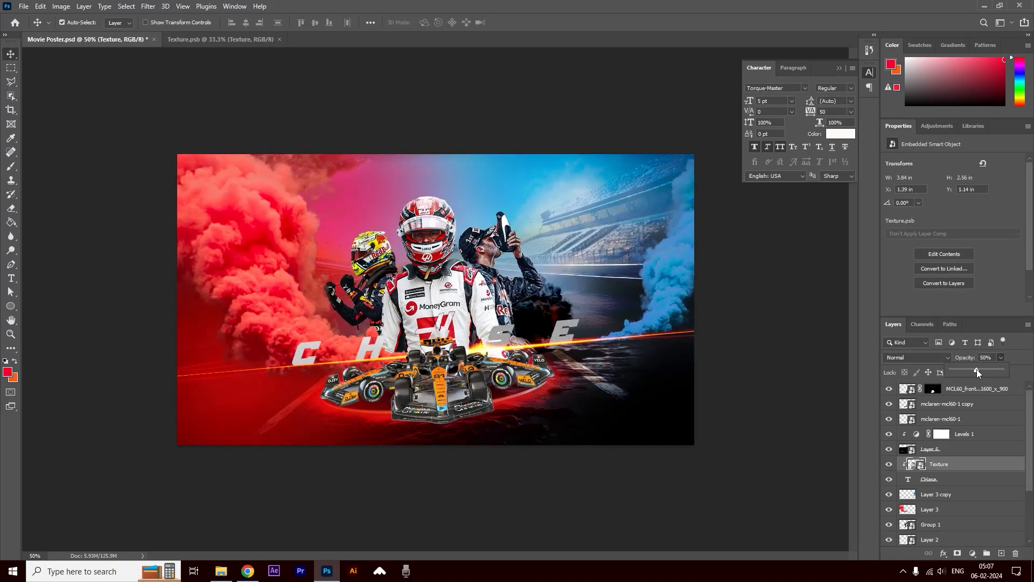
Add a drop shadow to the CHASE title in red ce0202 at 100% opacity.
left_click(951, 478)
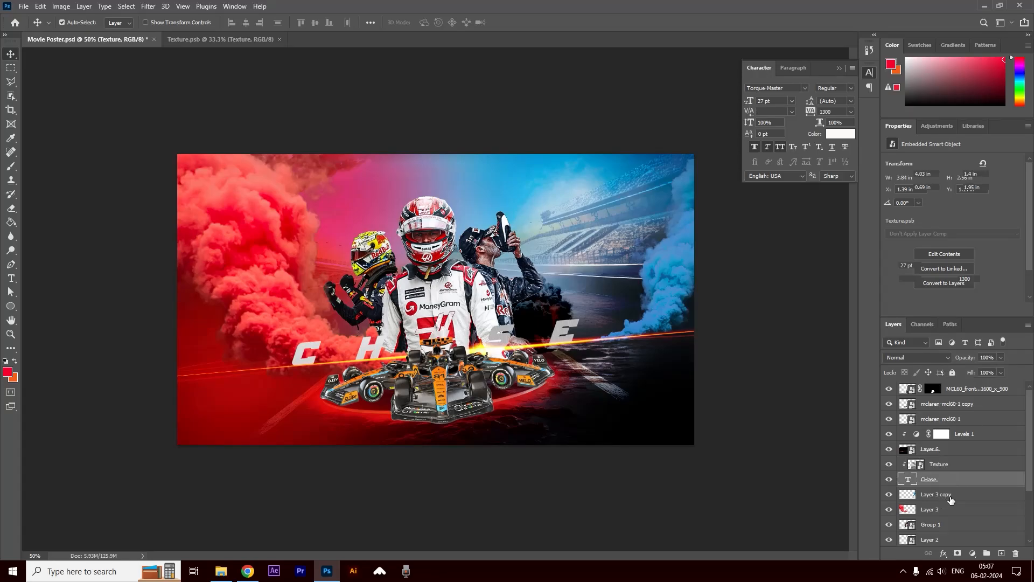
left_click(941, 553)
left_click(959, 545)
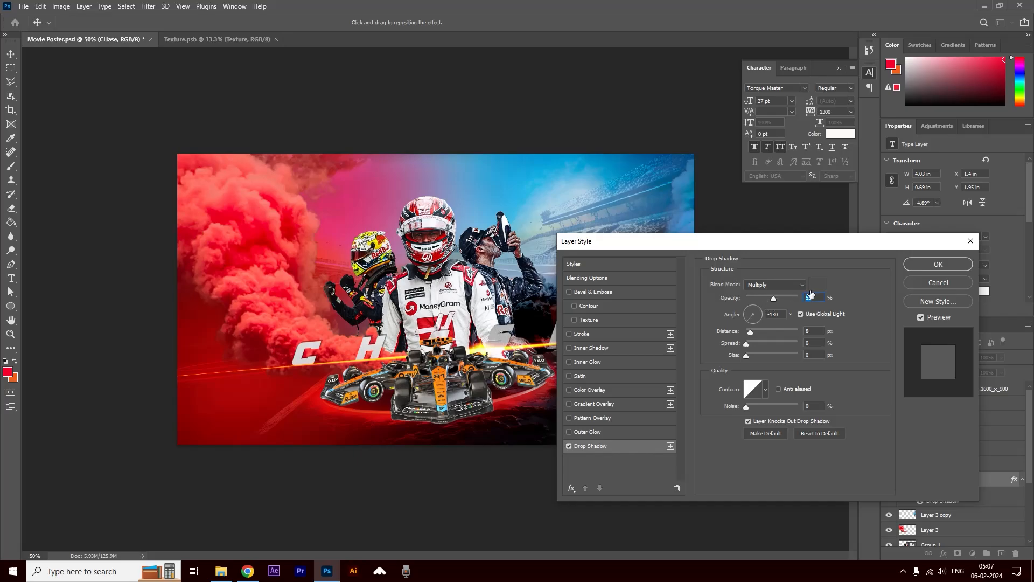
left_click(813, 287)
left_click(221, 312)
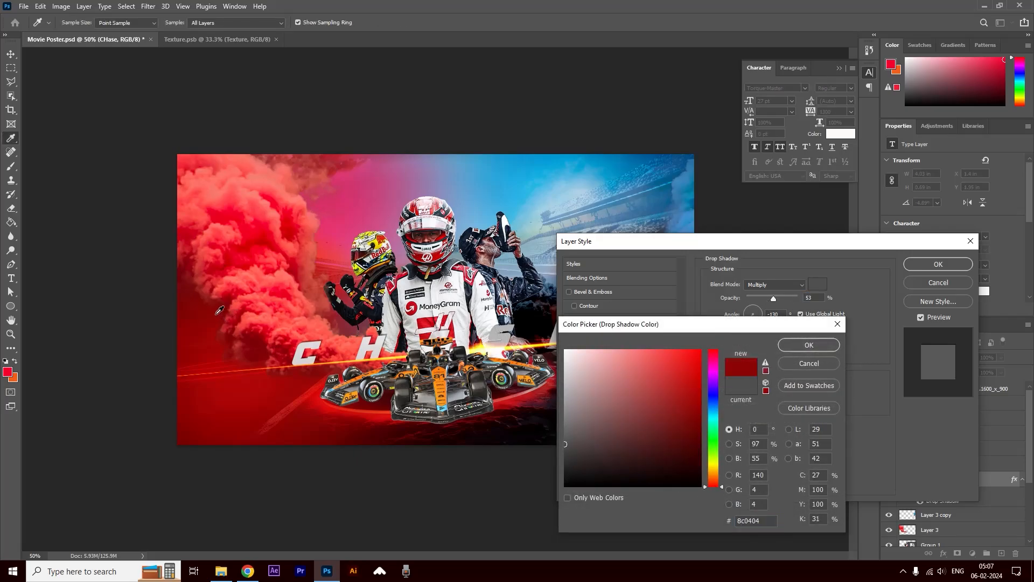
left_click(699, 376)
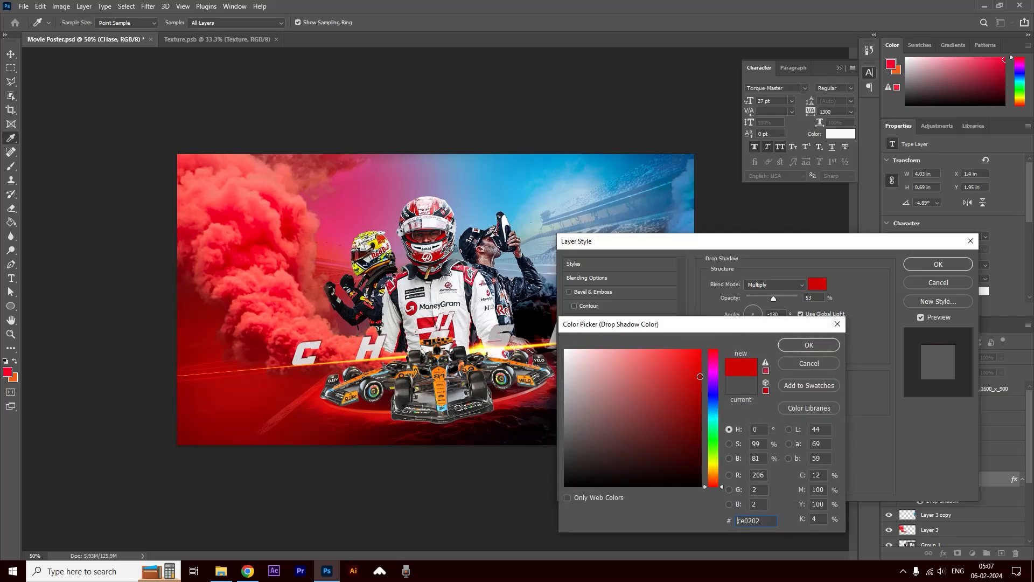
left_click(804, 344)
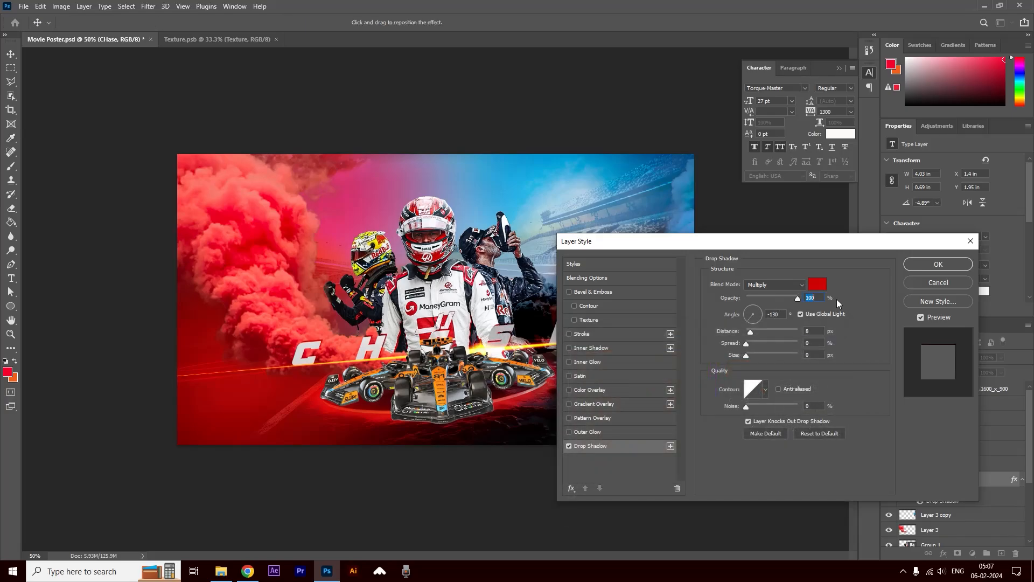
key("Return")
left_click(448, 381)
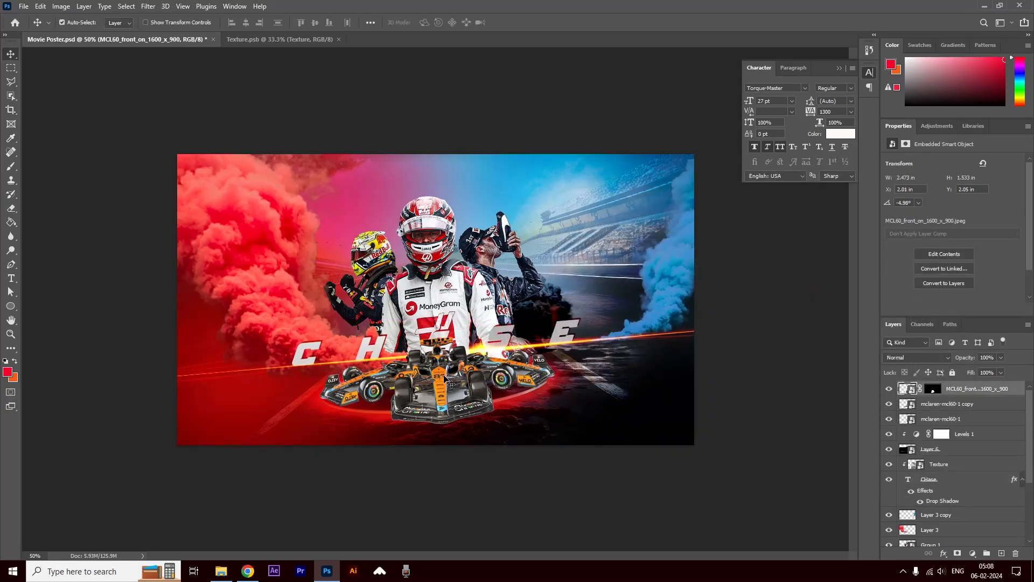
Nudge the front McLaren car straight down to a Y position of 2.15 in and deselect it.
key("shift+Down")
key("shift+Down")
key("shift+Down")
key("Down")
key("Down")
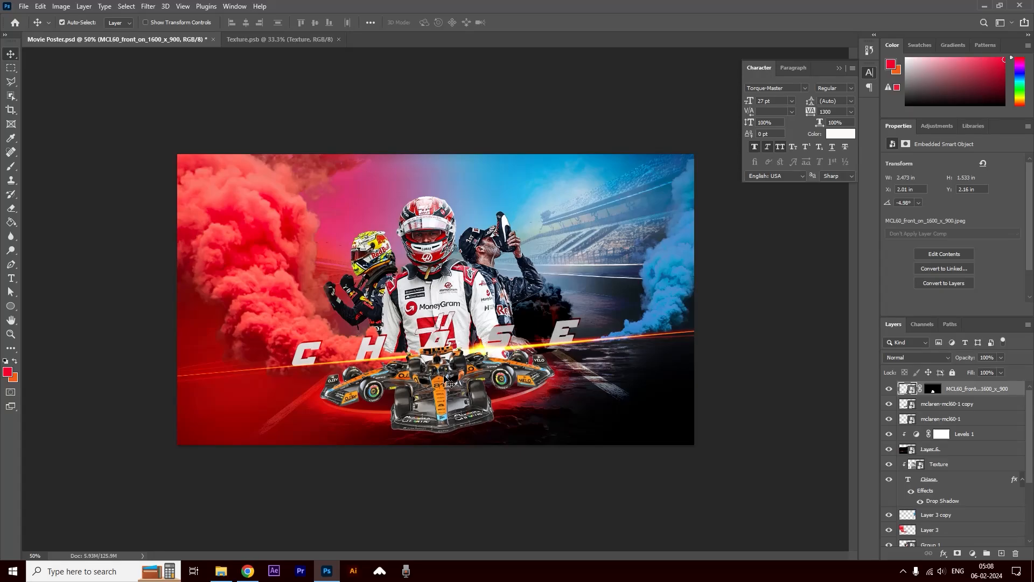
key("Up")
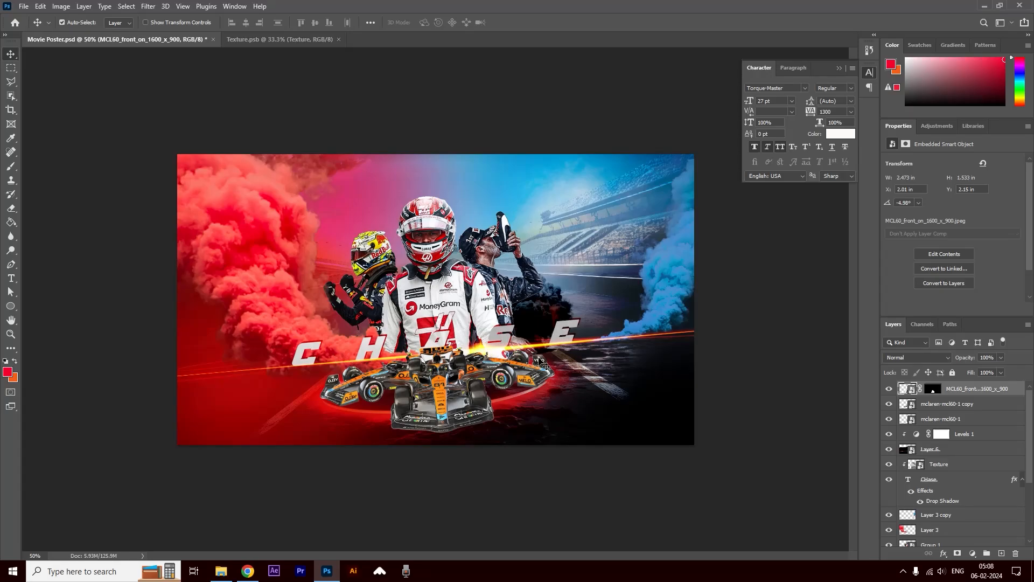
left_click(755, 362)
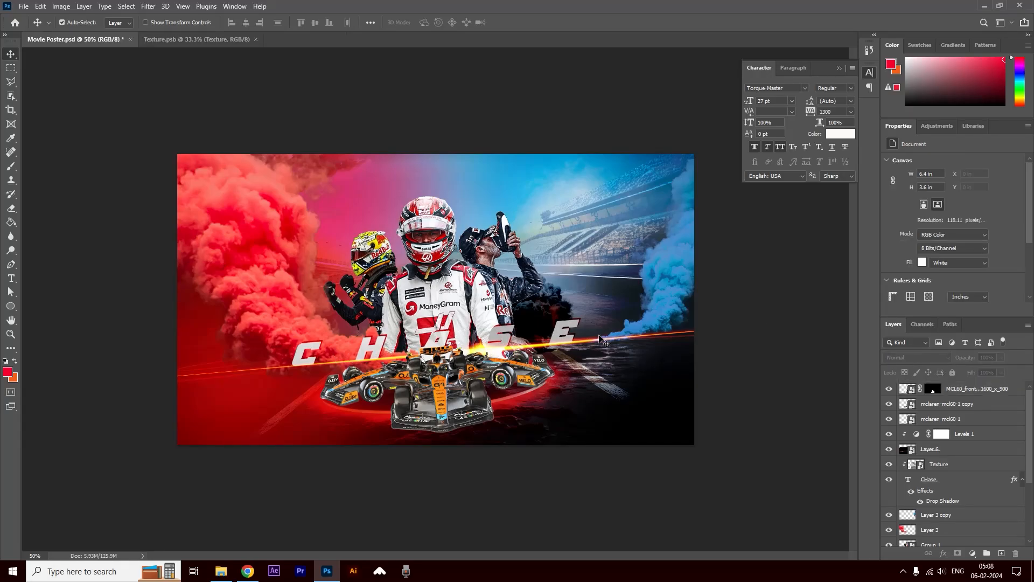
Open the drivers' Group 1 smart object and copy the red smoke layer from the poster document into it.
left_click(439, 293)
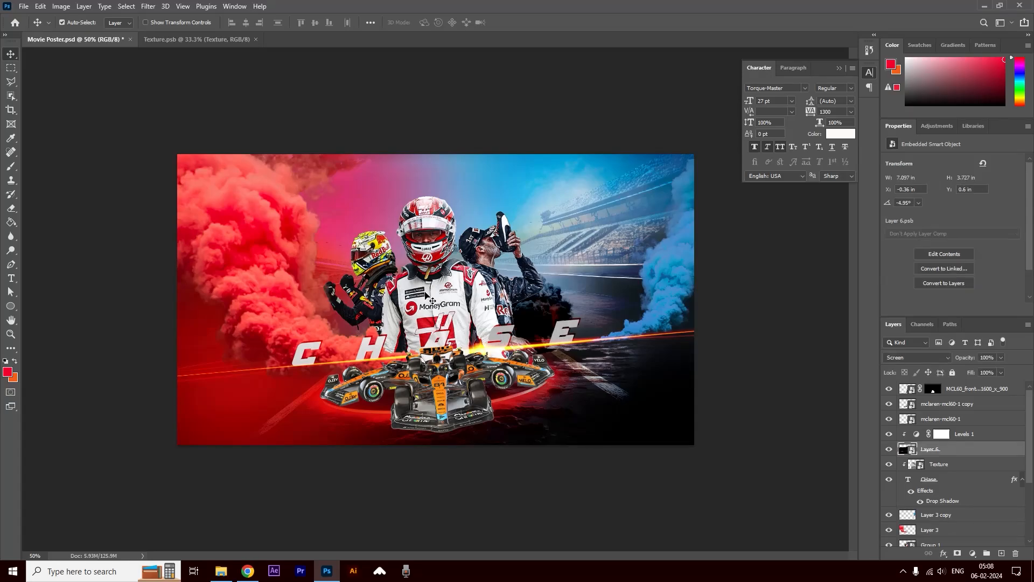
left_click(423, 252)
left_click(435, 217)
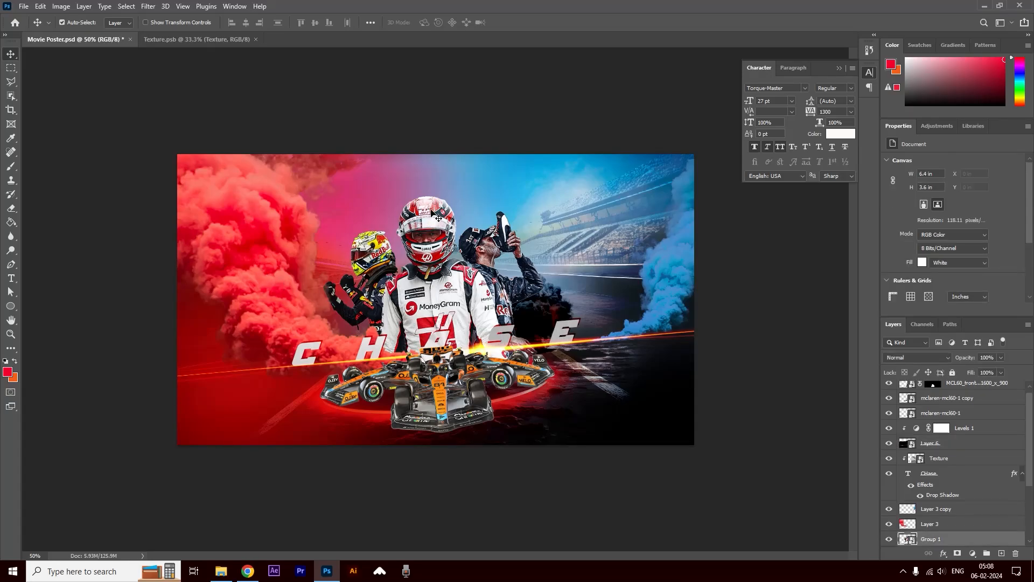
double_click(914, 540)
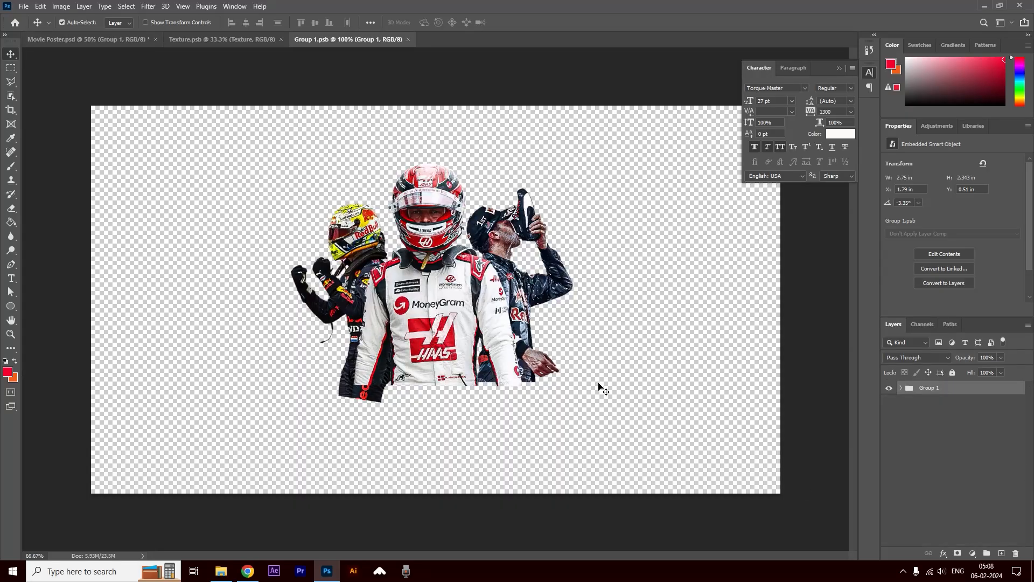
left_click(135, 40)
left_click_drag(239, 157, 420, 284)
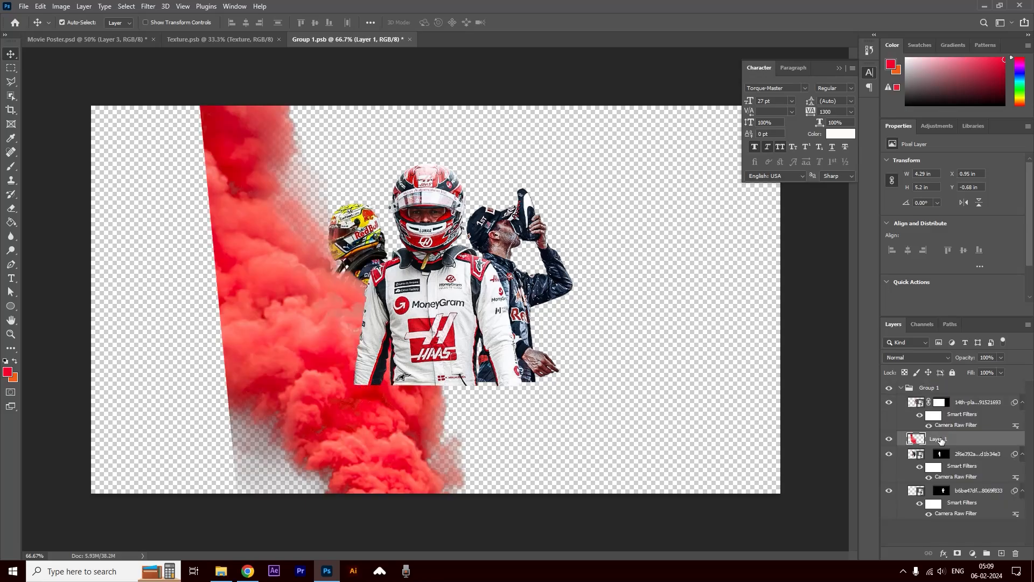
Clip the red smoke layer to the centre driver and position it over his torso.
left_click_drag(940, 397, 939, 399)
left_click(937, 407, "alt")
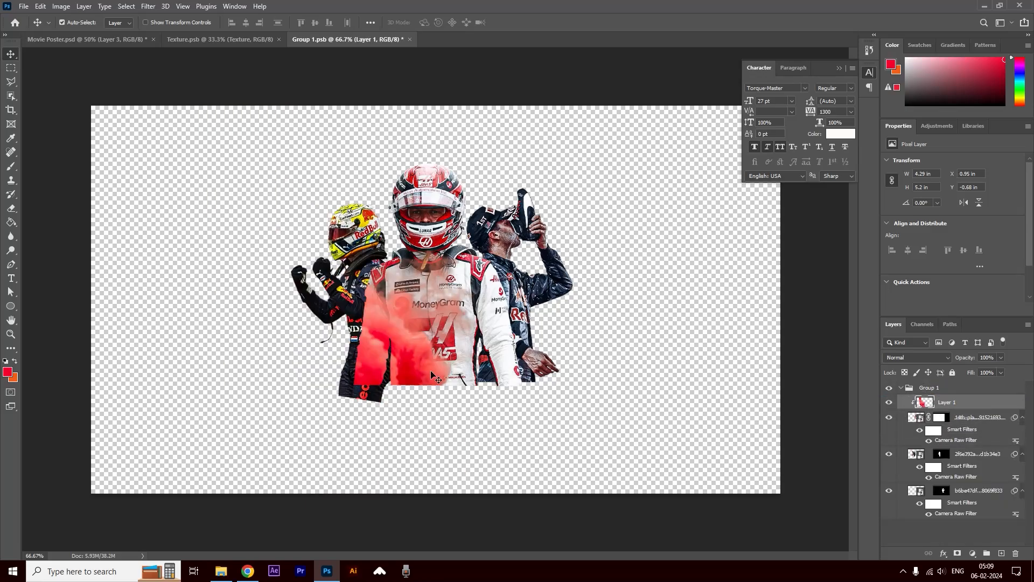
left_click_drag(431, 372, 549, 378)
Mask the clipped smoke away from the centre driver's helmet and chest with a soft 1000 px black brush at 18% opacity, saving the result into the poster.
left_click(957, 553)
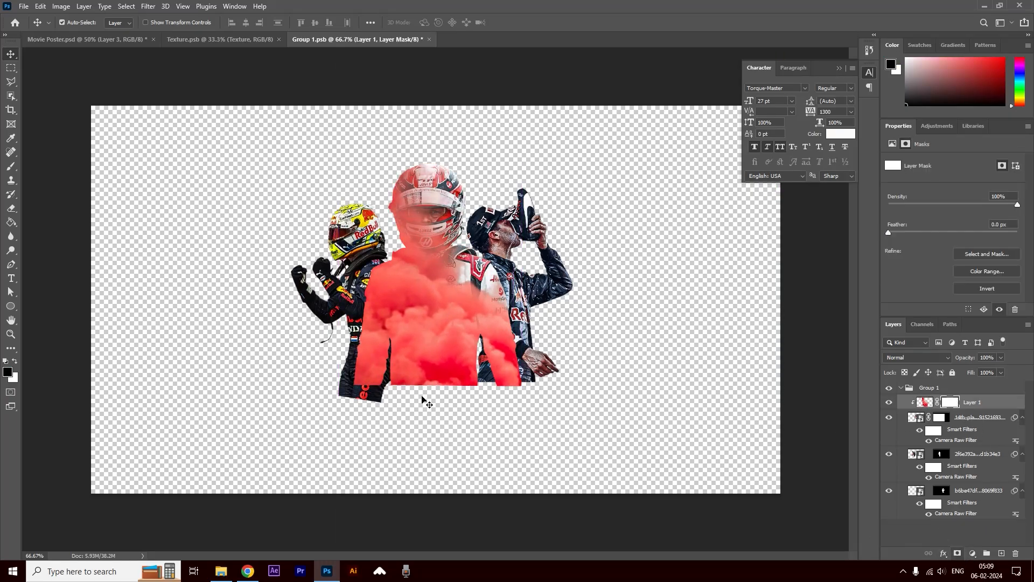
left_click(11, 166)
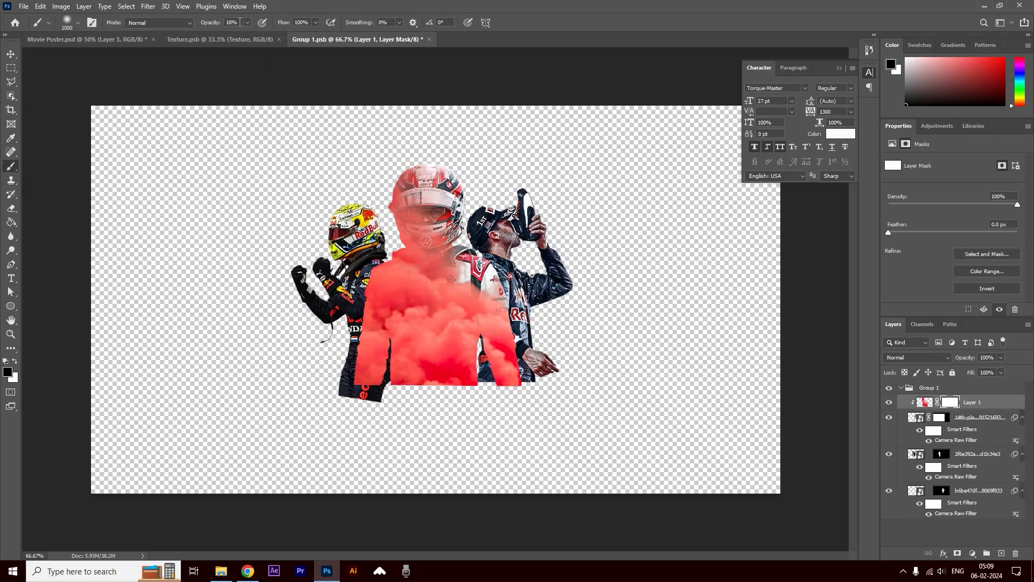
mouse_move(411, 92)
left_mouse_down()
mouse_move(418, 173)
mouse_move(406, 180)
mouse_move(441, 215)
left_mouse_up()
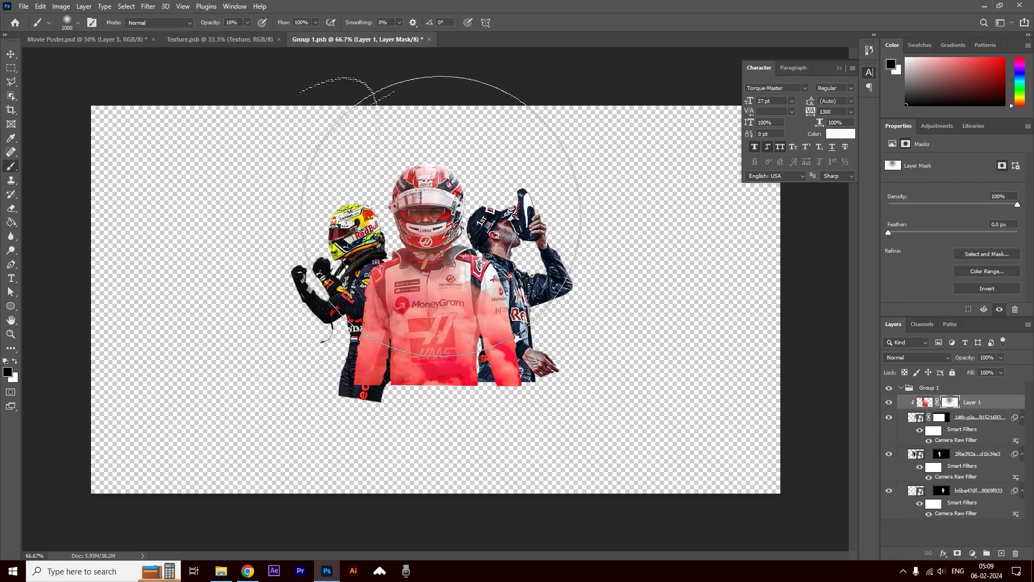
key("ctrl+s")
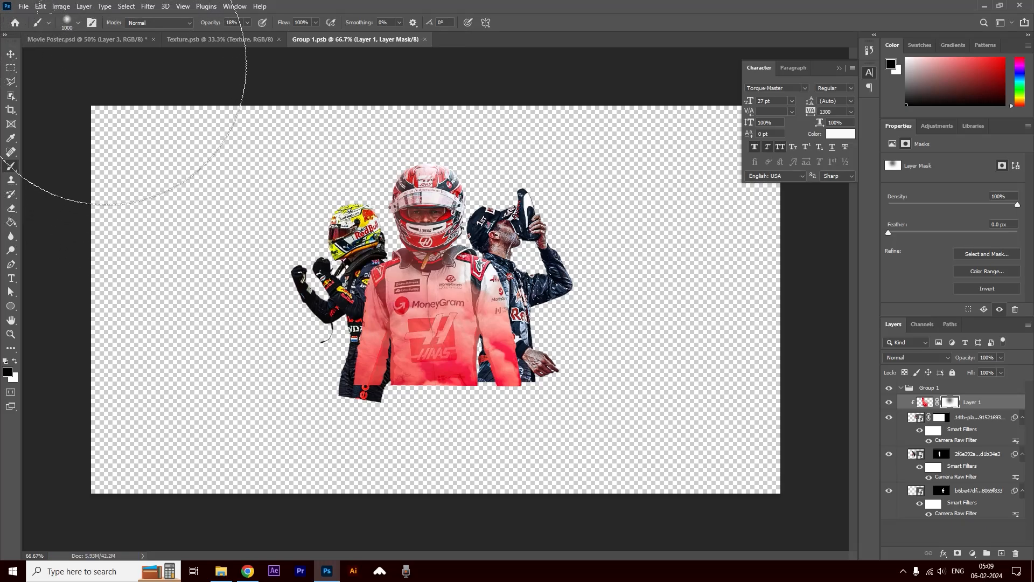
left_click(11, 54)
left_click(75, 41)
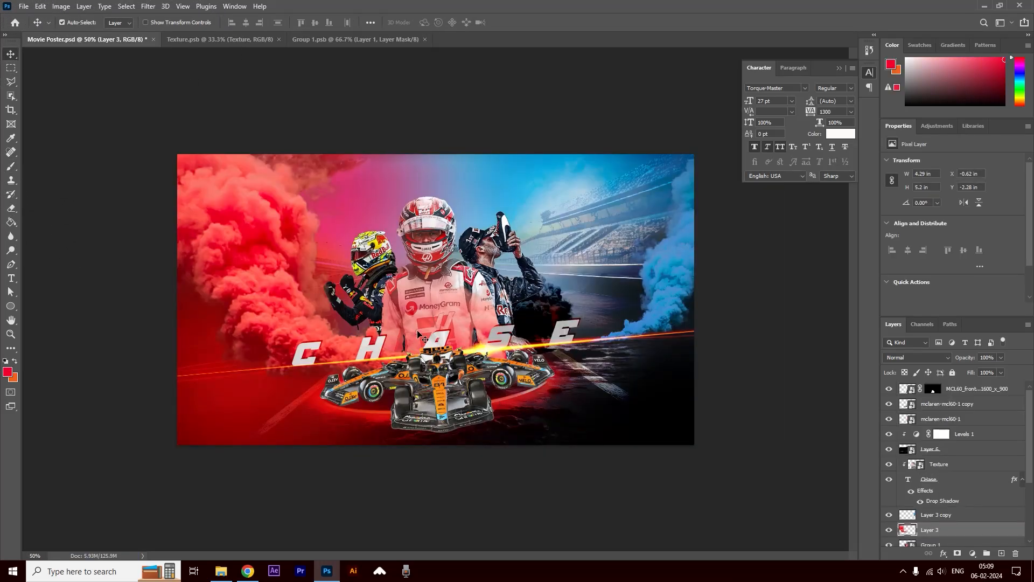
Refine the smoke mask in Group 1 by painting black over the centre driver's helmet and shoulders with a 250 px brush, and save.
left_click(328, 39)
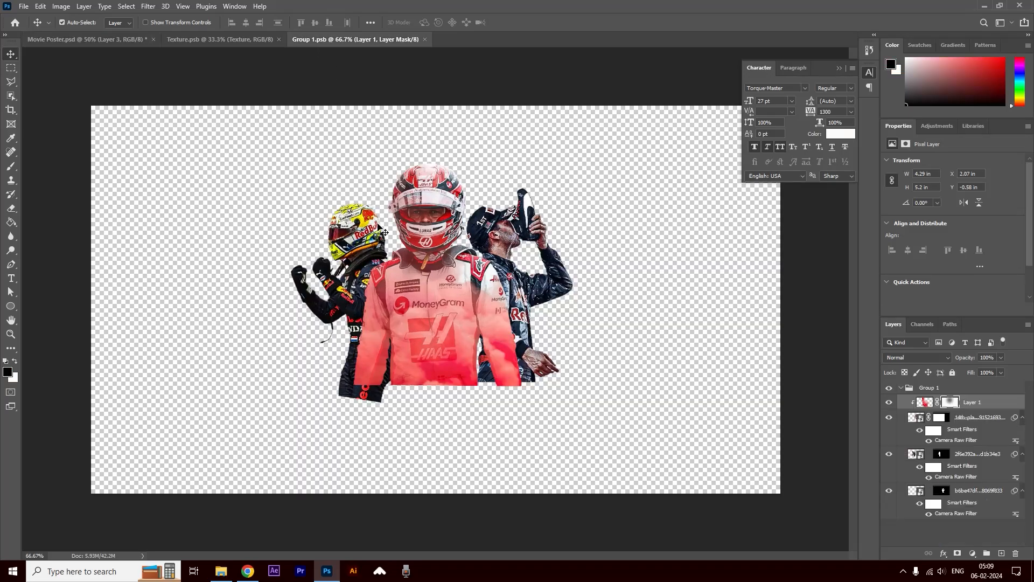
left_click(11, 166)
left_click(15, 360)
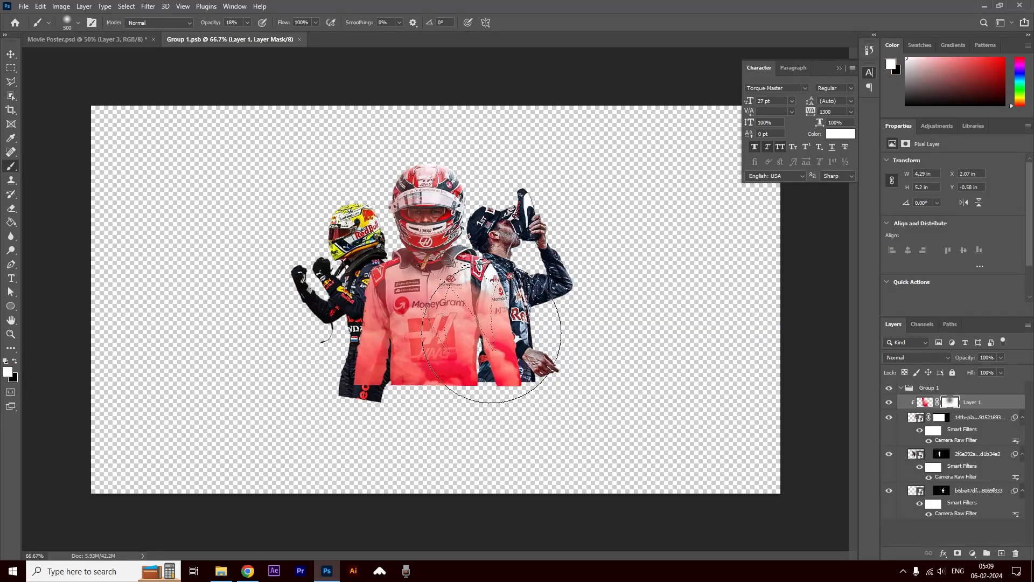
left_click(943, 402)
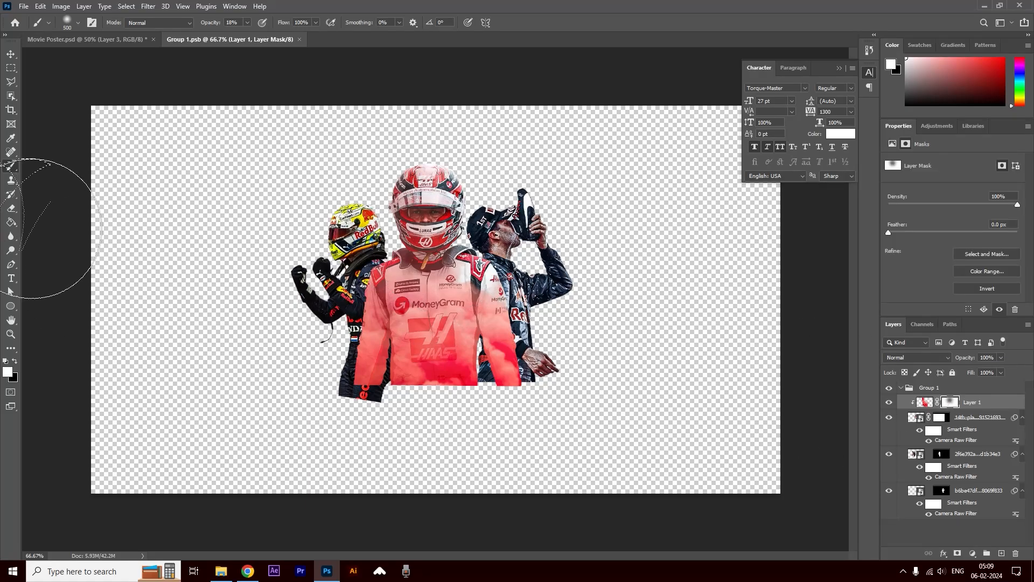
key("x")
left_click_drag(428, 199, 428, 198)
key("bracketleft")
key("bracketleft")
key("bracketleft")
mouse_move(369, 260)
left_mouse_down()
mouse_move(373, 287)
mouse_move(478, 292)
mouse_move(360, 301)
mouse_move(531, 317)
left_mouse_up()
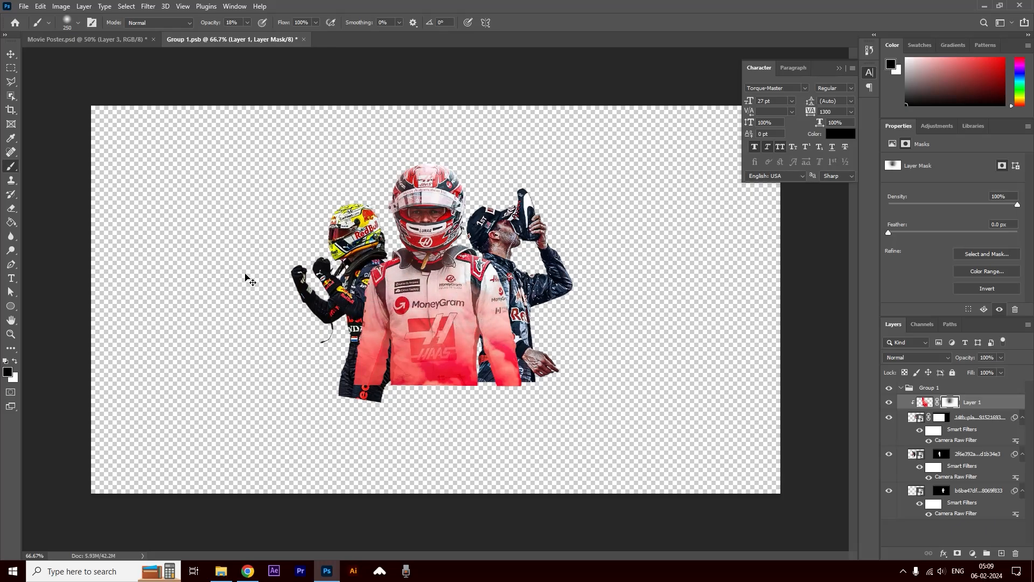
key("ctrl+s")
left_click(11, 54)
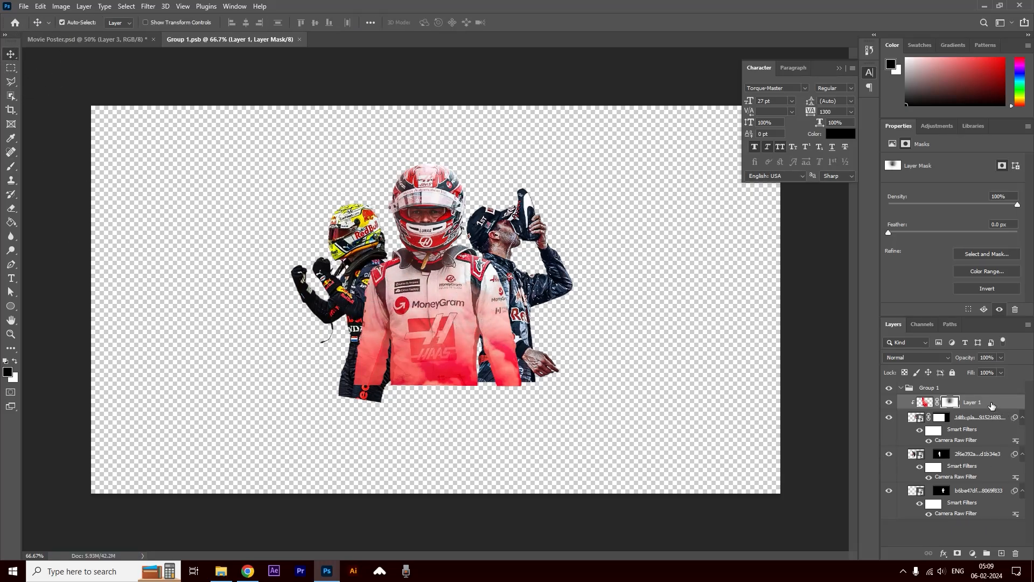
Duplicate the masked smoke layer, clip the copy to the left driver, and move it over his lower body.
left_click_drag(992, 405, 1001, 550)
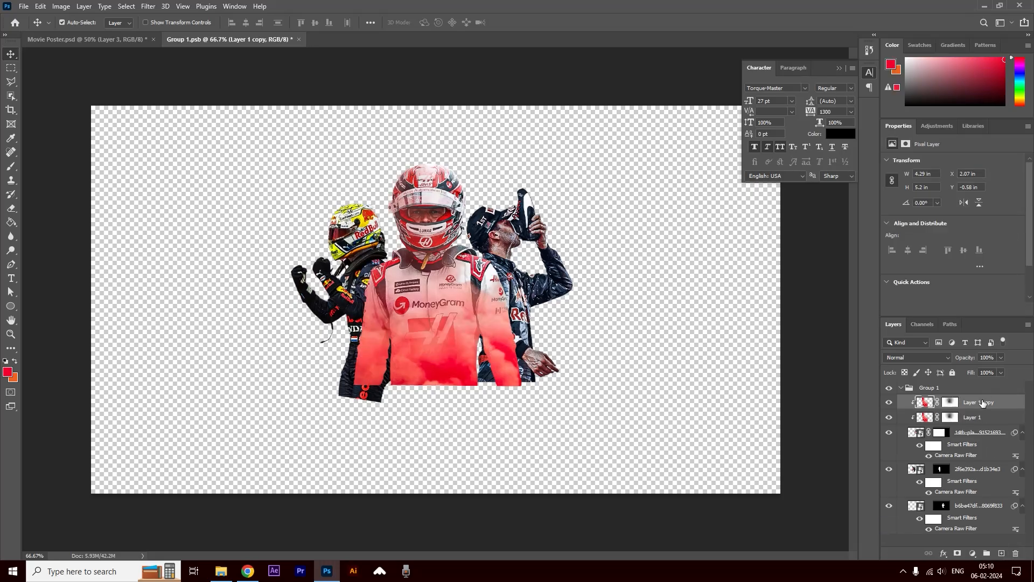
left_click_drag(983, 403, 957, 456)
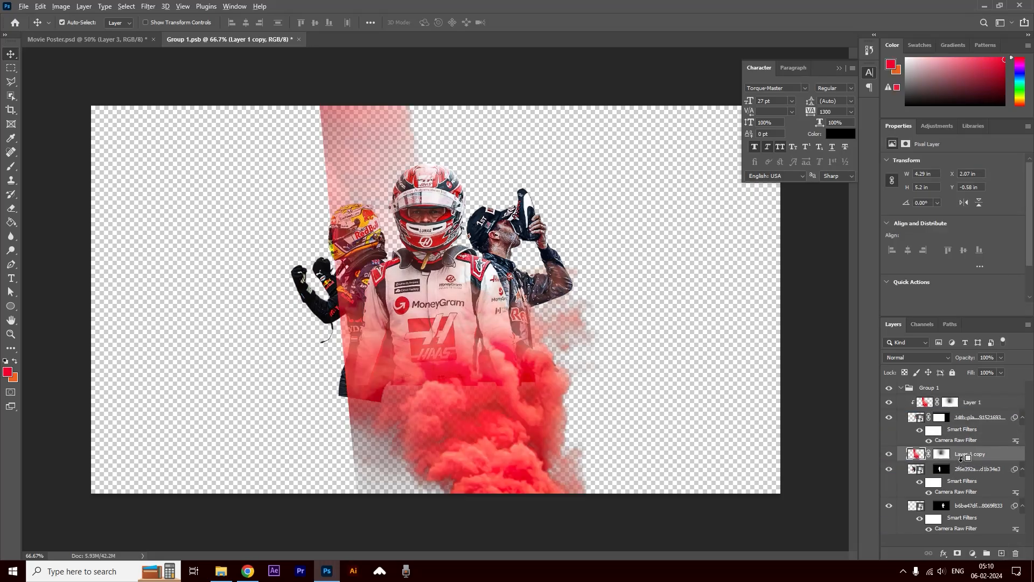
key("ctrl+alt+g")
left_click_drag(348, 291, 207, 271)
Duplicate the left driver's smoke layer, clip the copy to the right driver, and move it over his lower body.
left_click_drag(964, 451, 1001, 553)
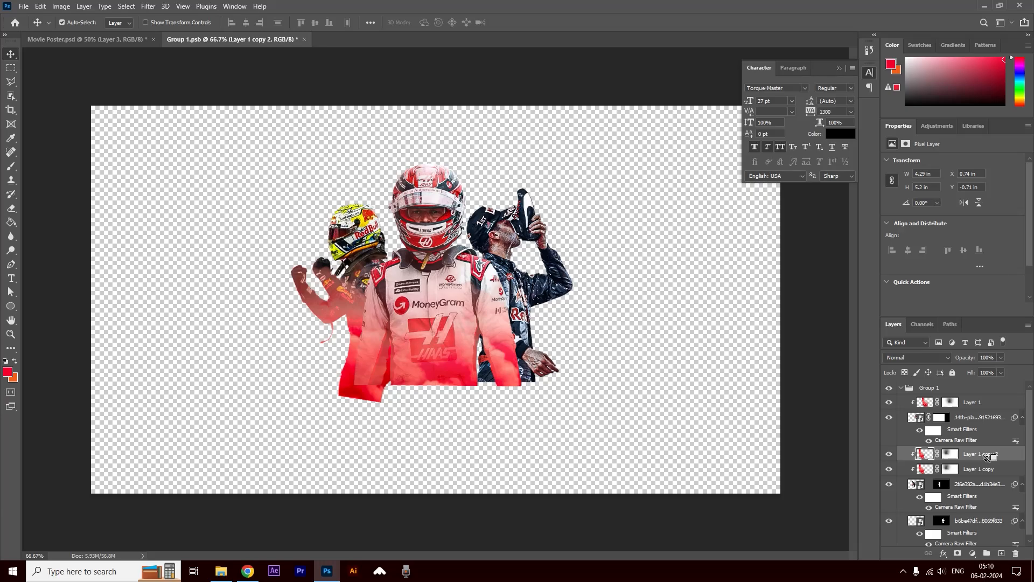
left_click(984, 455, "alt")
left_click_drag(976, 511, 976, 518)
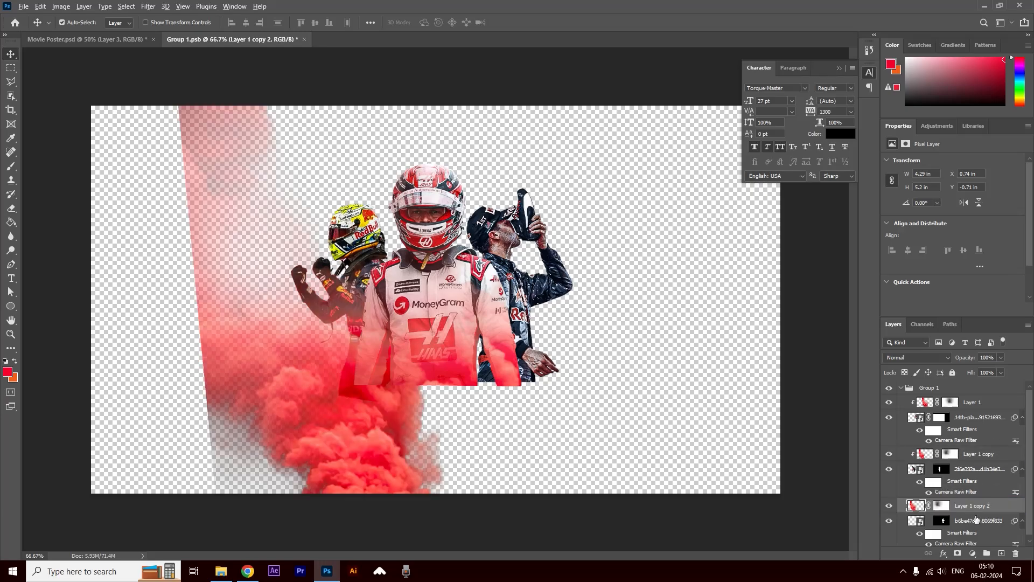
left_click(976, 510, "alt")
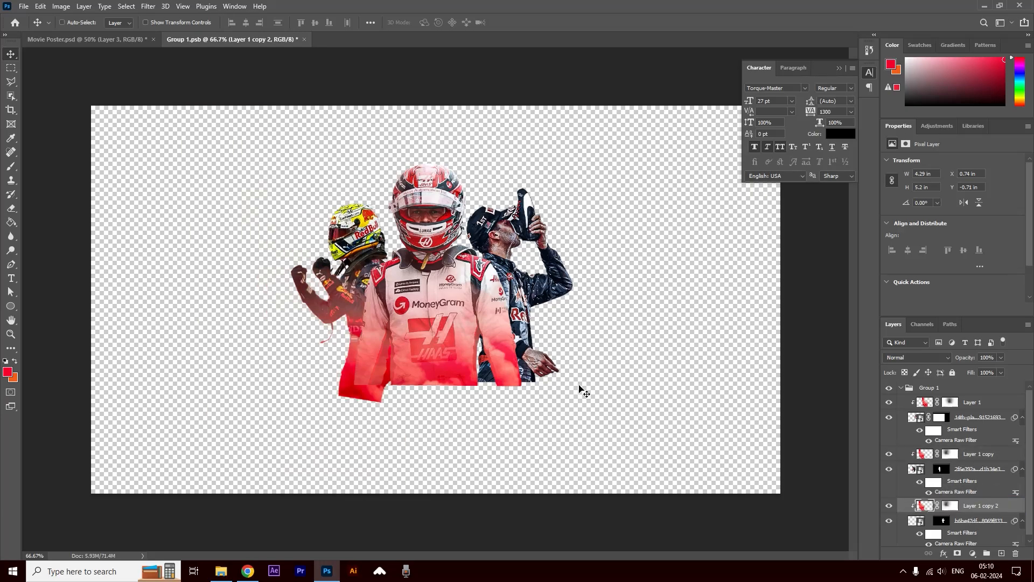
key("ctrl+t")
left_click_drag(366, 304, 552, 315)
key("Return")
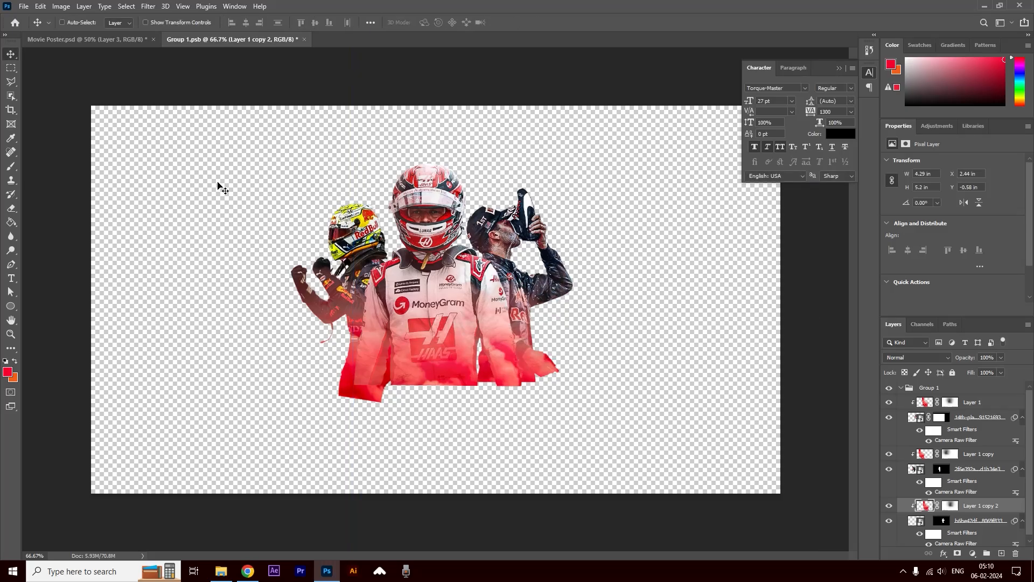
Save the drivers' smart object, review the smoke blend in the poster, and return to Group 1.
key("ctrl+s")
left_click(128, 40)
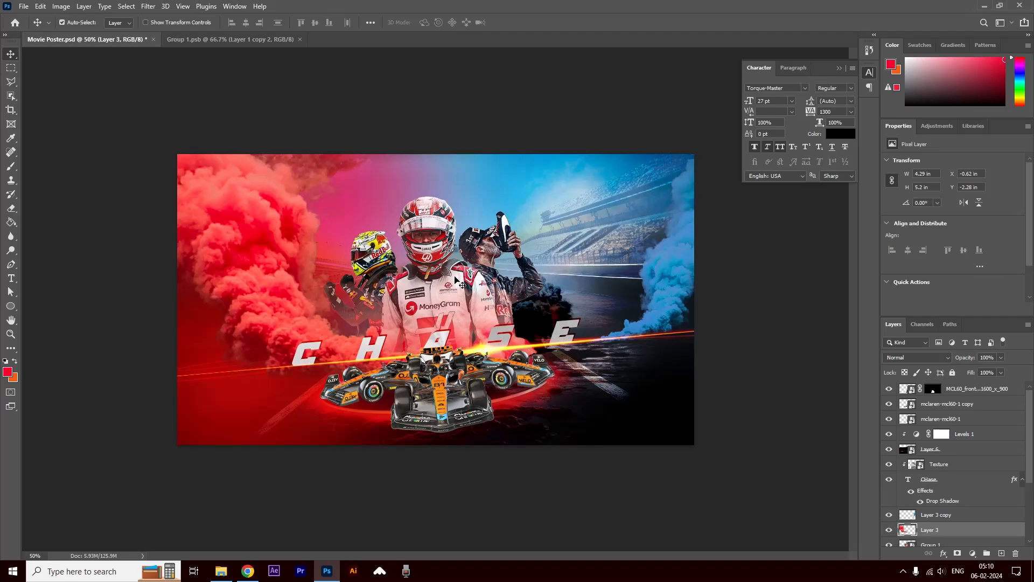
left_click(453, 279)
left_click(249, 40)
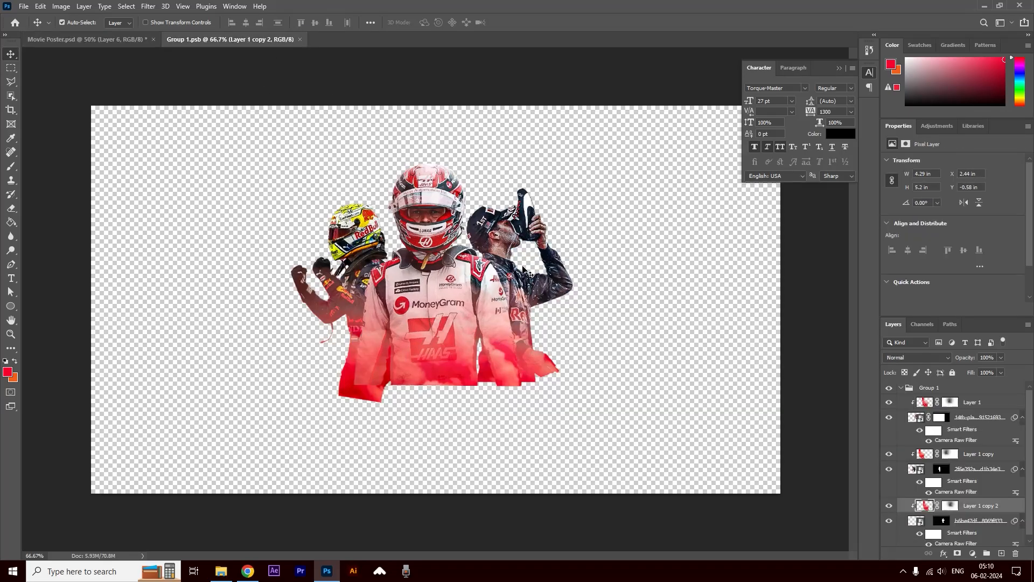
Add a new layer clipped to the right driver and paint a soft red tint on him with a 250 px brush at 18% opacity.
left_click(508, 235)
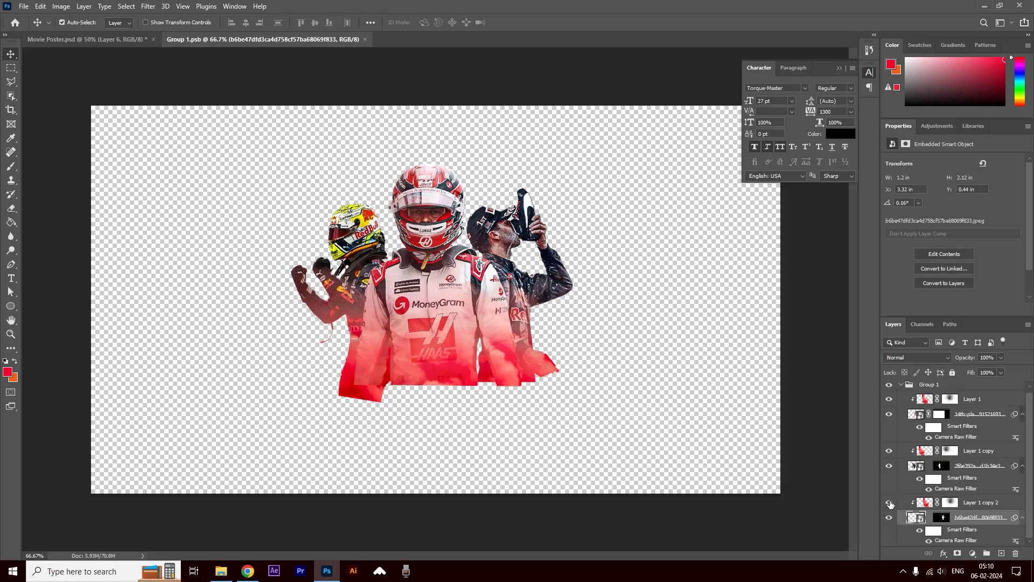
left_click(889, 502)
left_click(889, 502)
left_click(1001, 553)
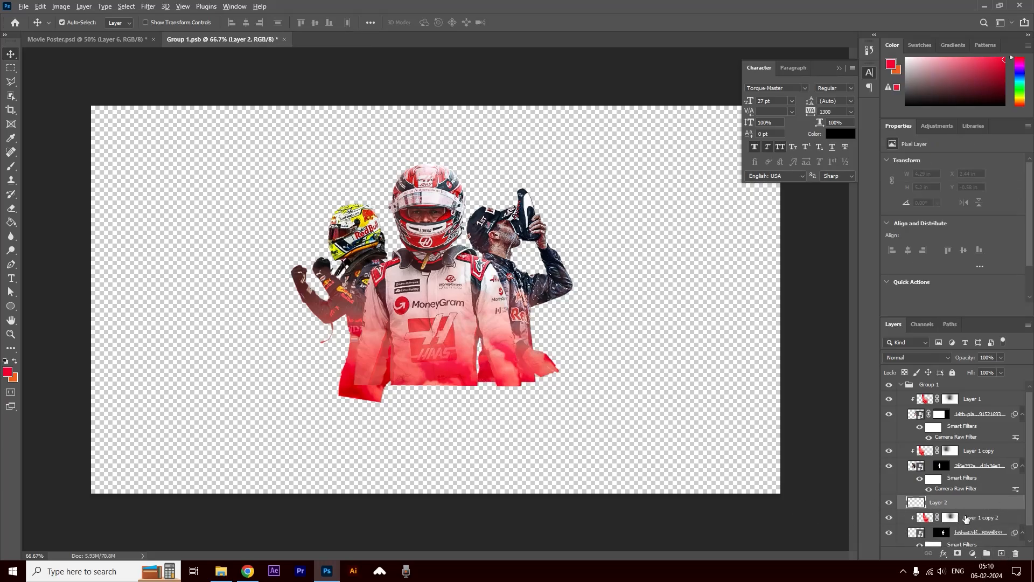
left_click(965, 506, "alt")
left_click(10, 168)
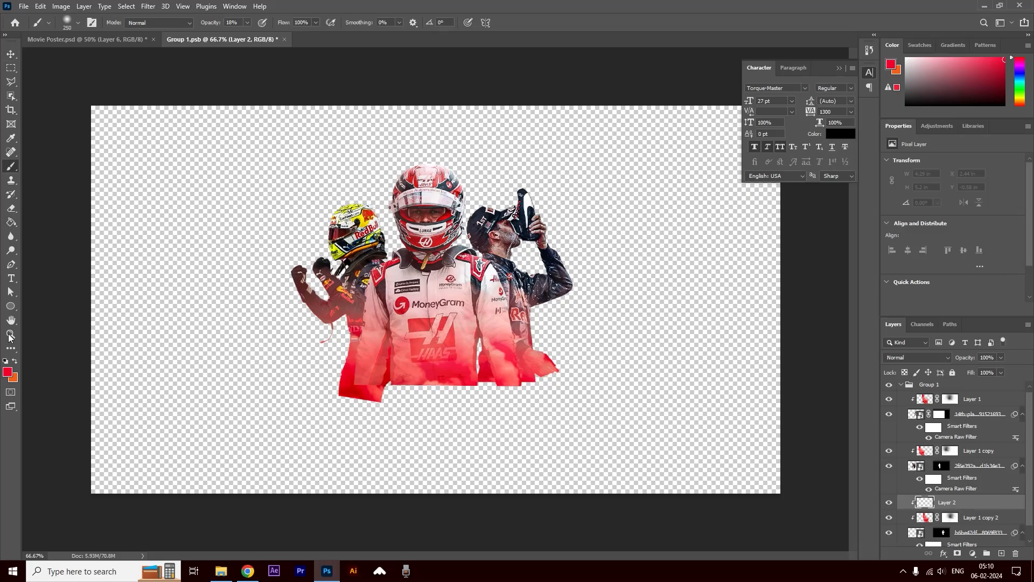
mouse_move(497, 322)
left_mouse_down()
mouse_move(467, 255)
mouse_move(478, 299)
mouse_move(471, 293)
mouse_move(461, 271)
mouse_move(482, 309)
mouse_move(462, 256)
mouse_move(525, 350)
left_mouse_up()
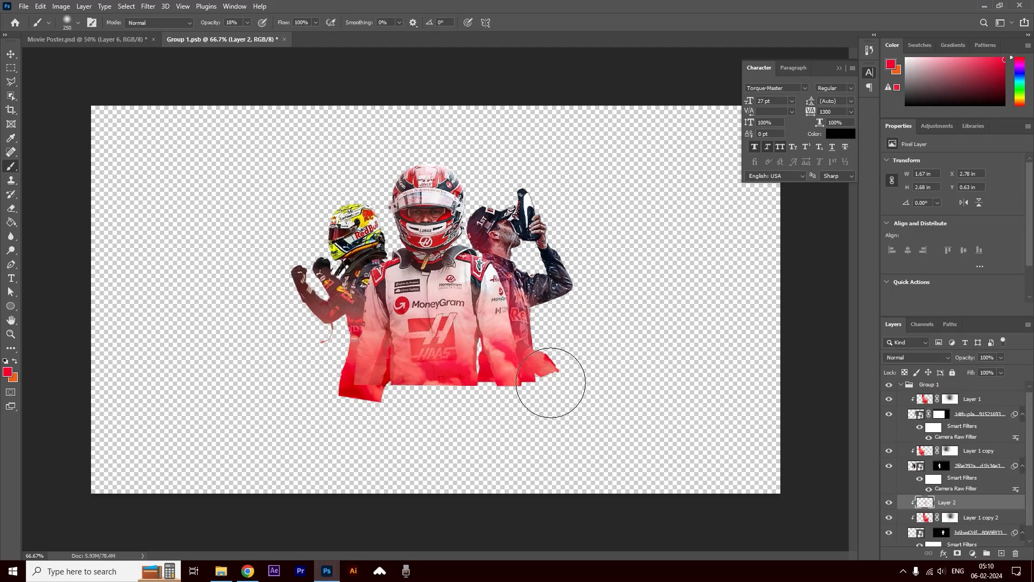
Paint a soft red tint on a new layer clipped to the left driver at 18% brush opacity, then save and close Group 1.
left_click(11, 54)
left_click(353, 228)
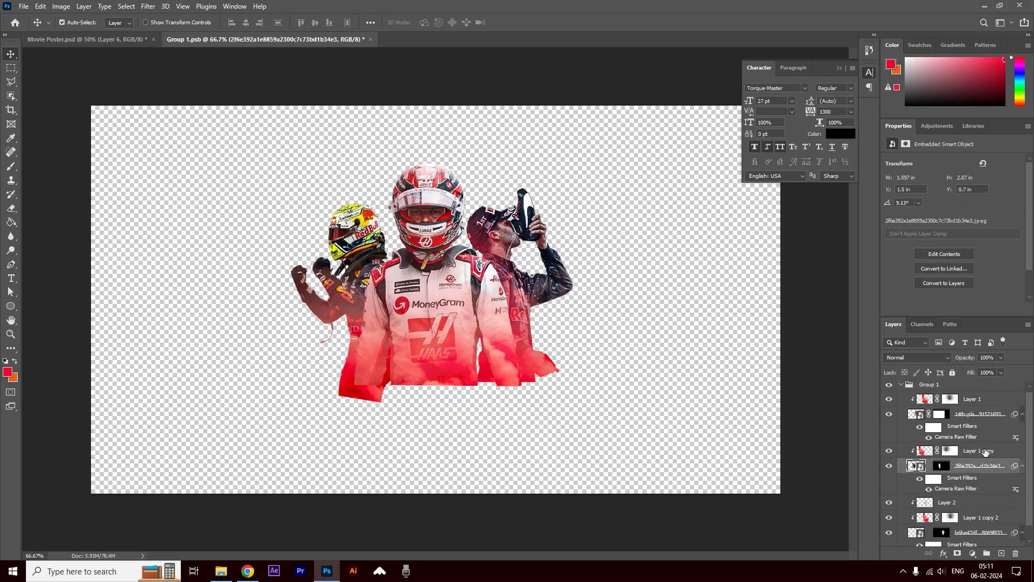
left_click(1001, 553)
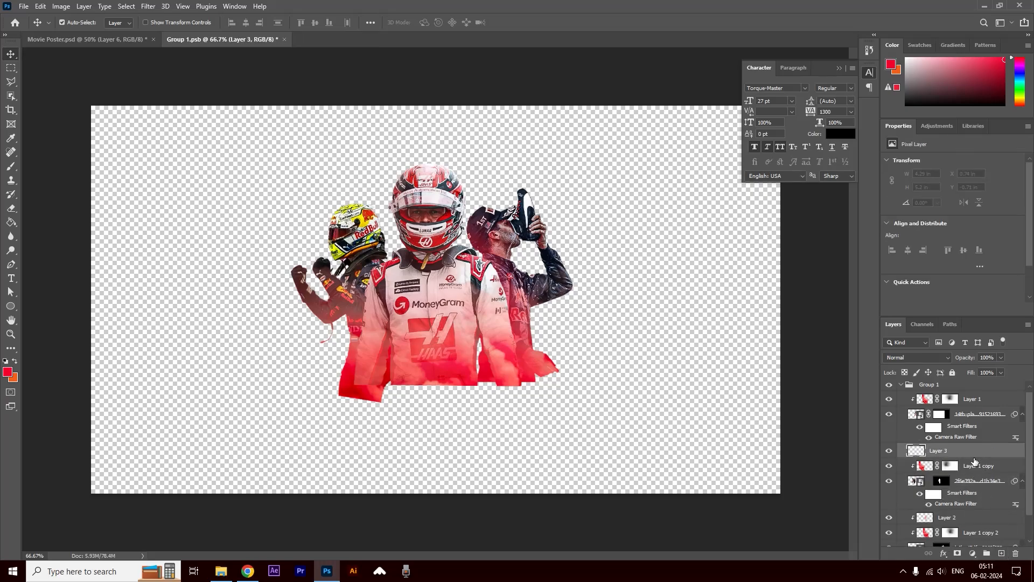
left_click(974, 454, "alt")
key("b")
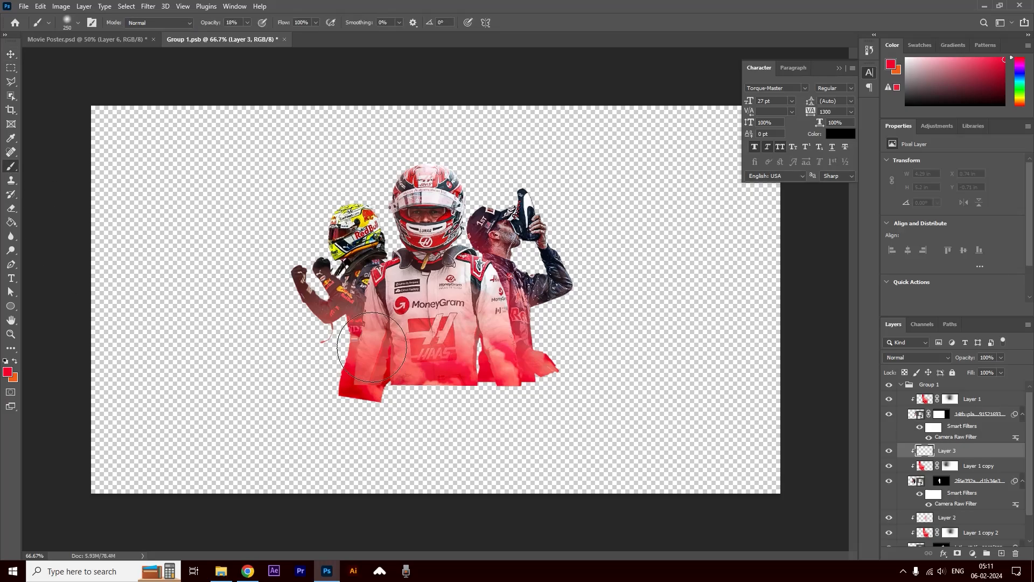
left_click_drag(380, 299, 368, 349)
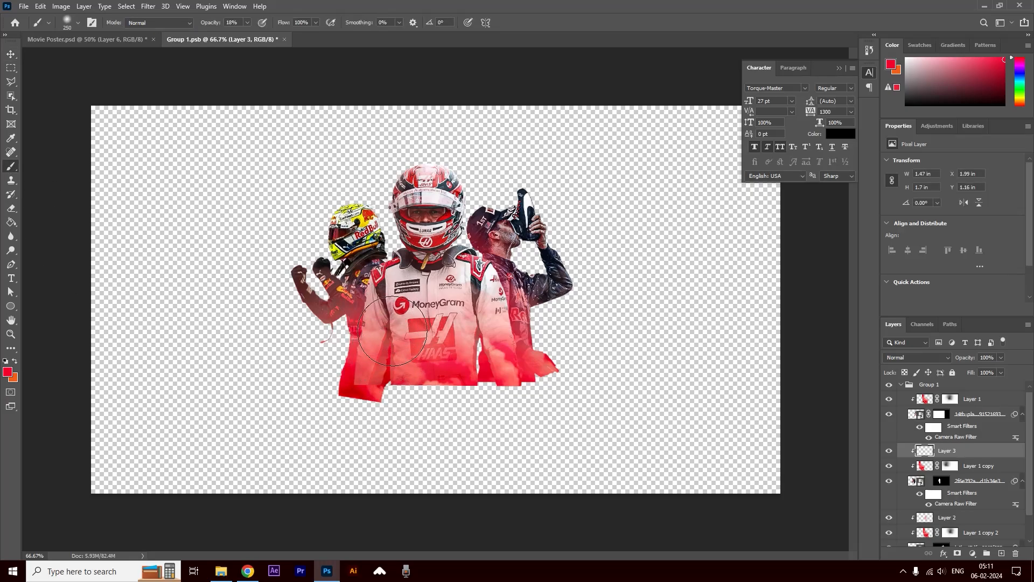
left_click_drag(313, 371, 256, 286)
key("ctrl+s")
left_click(281, 39)
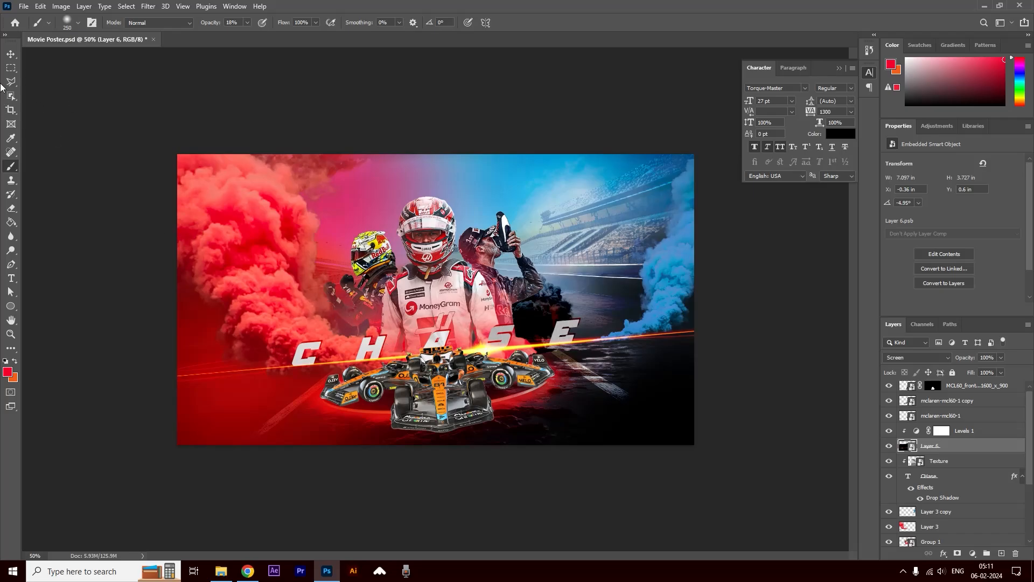
Shift the red smoke layer slightly up and to the right.
left_click(10, 54)
mouse_move(235, 273)
left_mouse_down()
mouse_move(253, 253)
mouse_move(263, 261)
left_mouse_up()
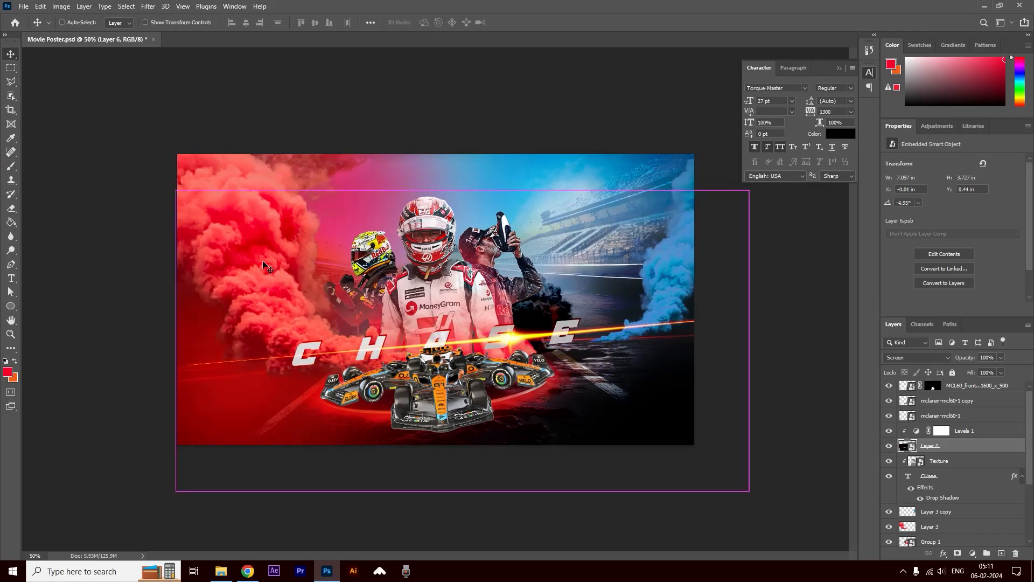
key("ctrl+z")
mouse_move(218, 179)
left_mouse_down()
mouse_move(262, 173)
mouse_move(234, 169)
left_mouse_up()
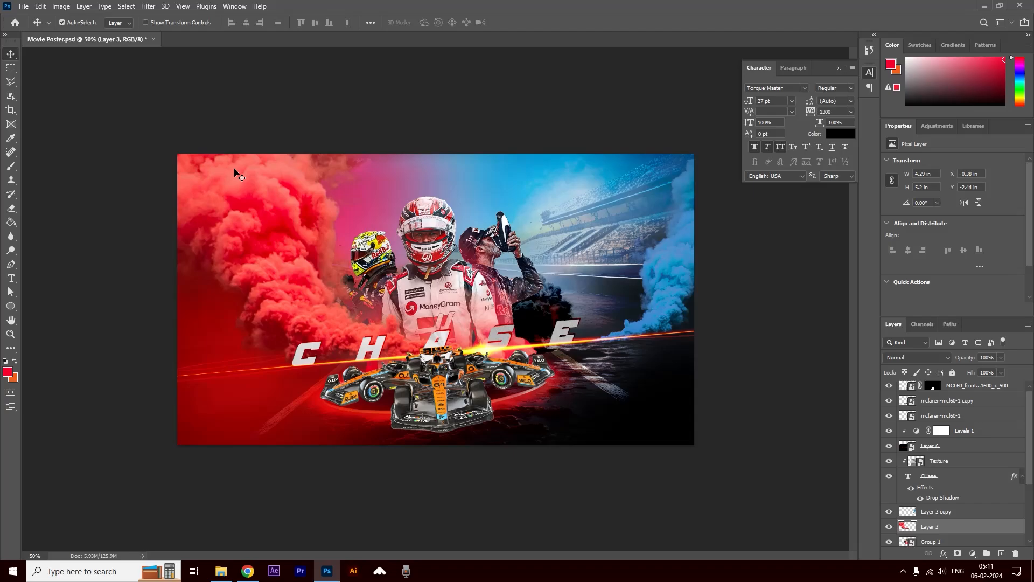
left_click(434, 116)
Add a Levels adjustment above the front car's layer and set its midtone value to 0.46.
left_click(461, 383)
left_click(543, 372)
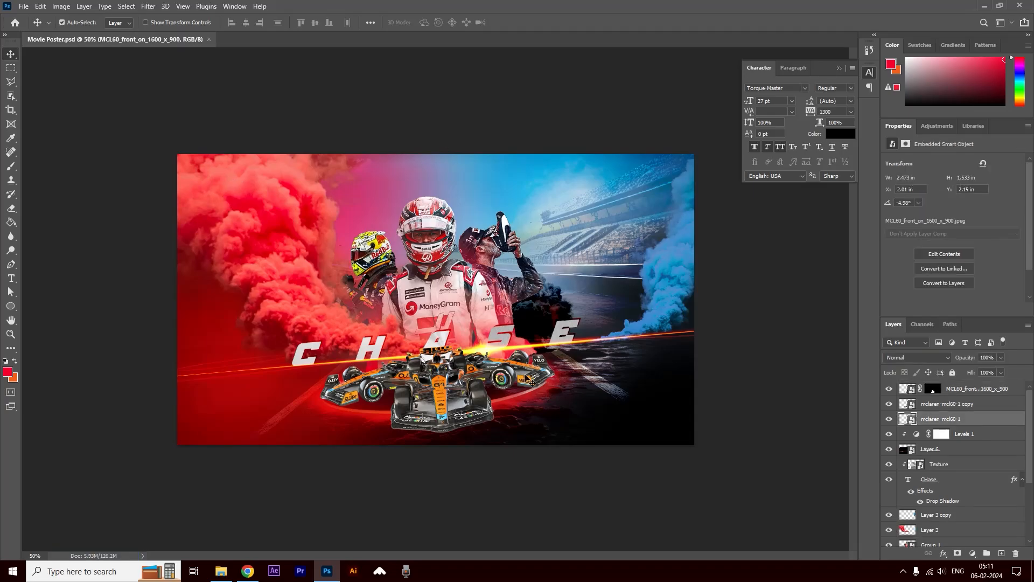
key("ctrl+plus")
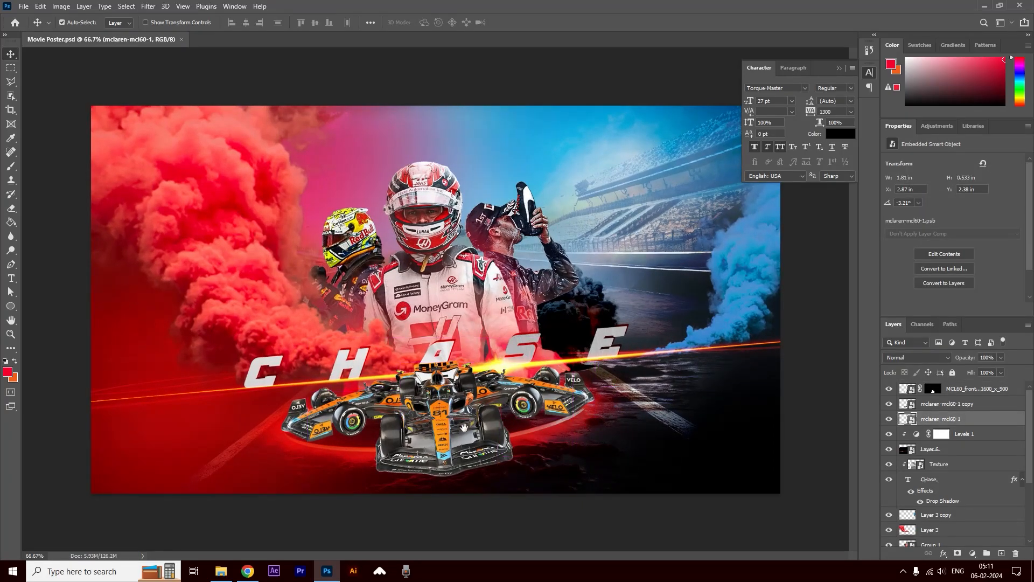
left_click(437, 425)
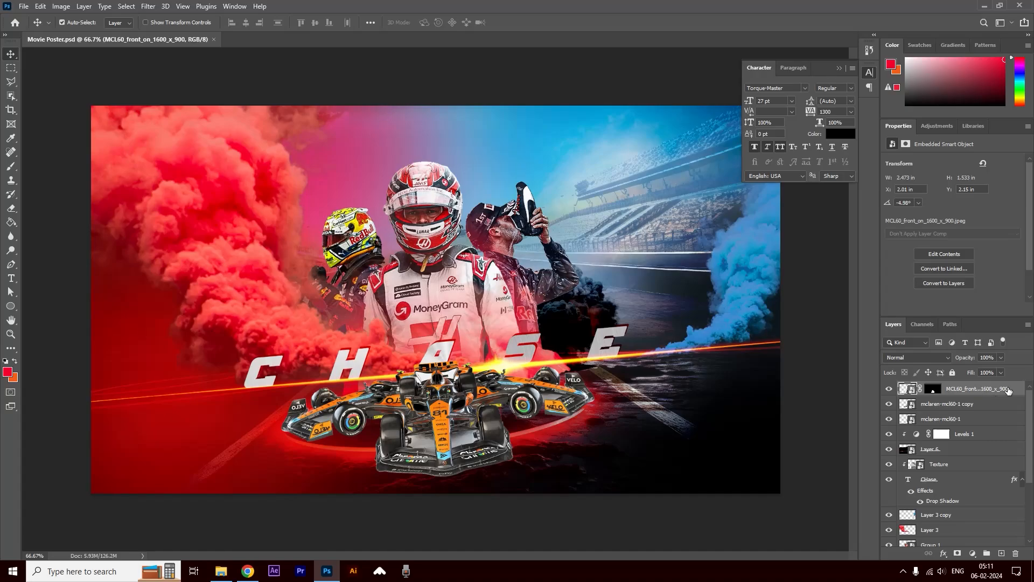
left_click(931, 127)
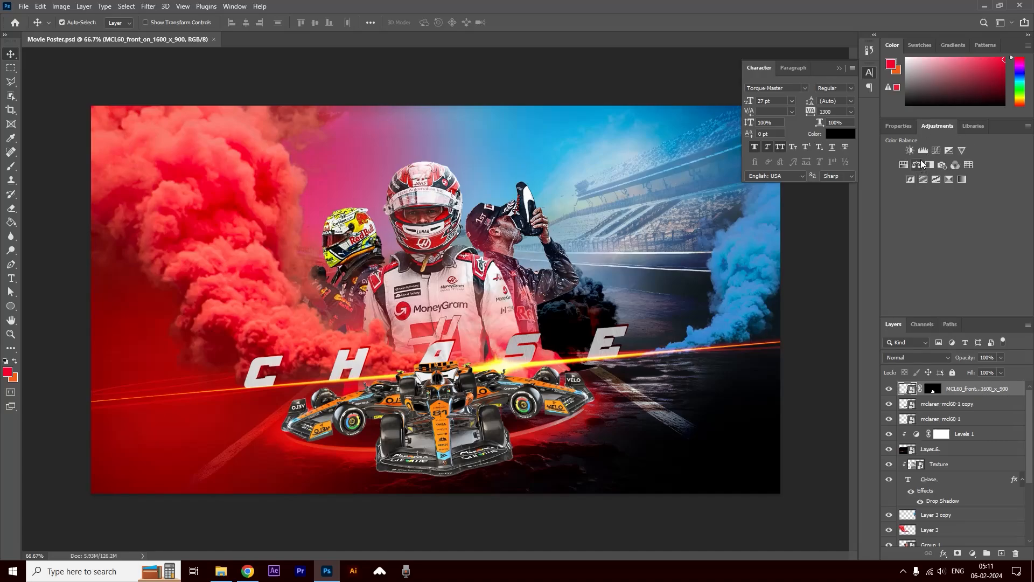
left_click(923, 151)
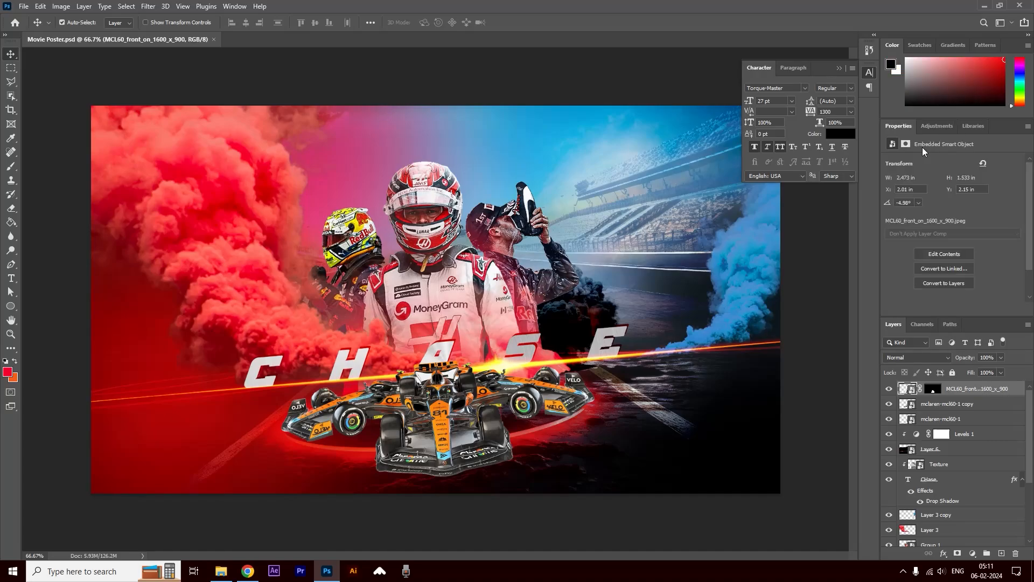
left_click_drag(902, 238, 987, 238)
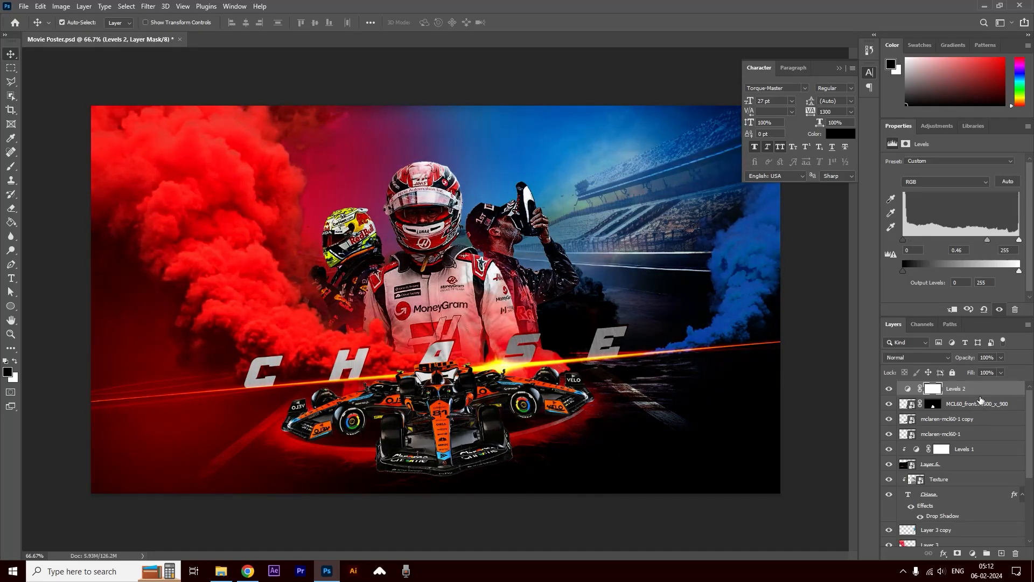
Duplicate the Levels 2 adjustment twice and clip the original to the front car's layer.
left_click_drag(986, 391, 1001, 553)
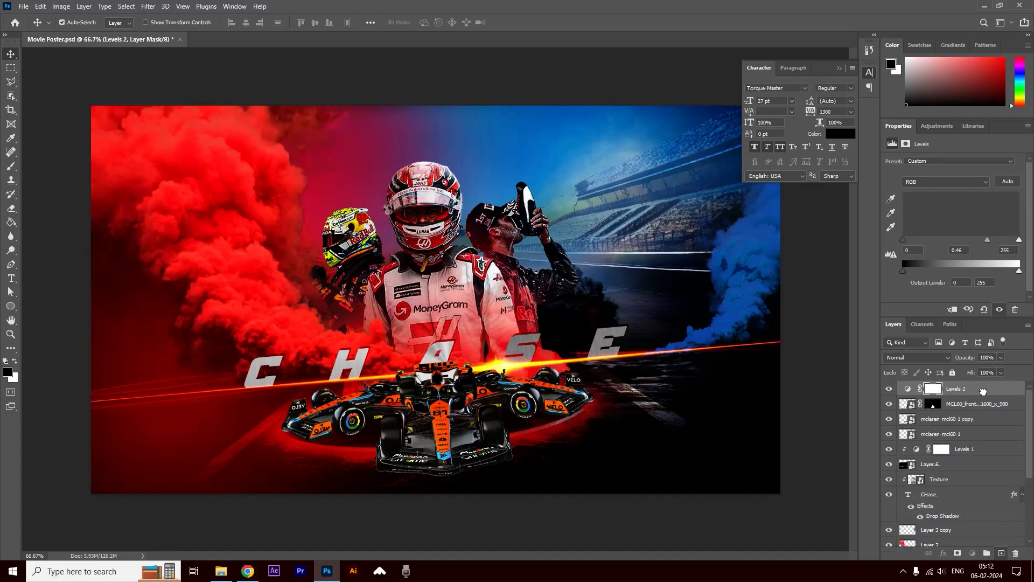
left_click_drag(987, 392, 1002, 555)
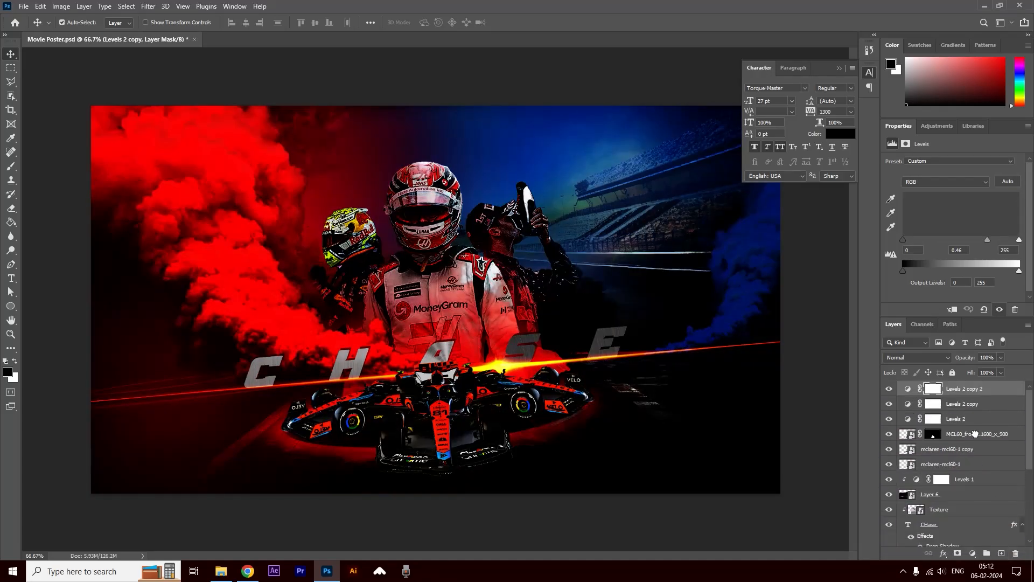
left_click(967, 421, "alt")
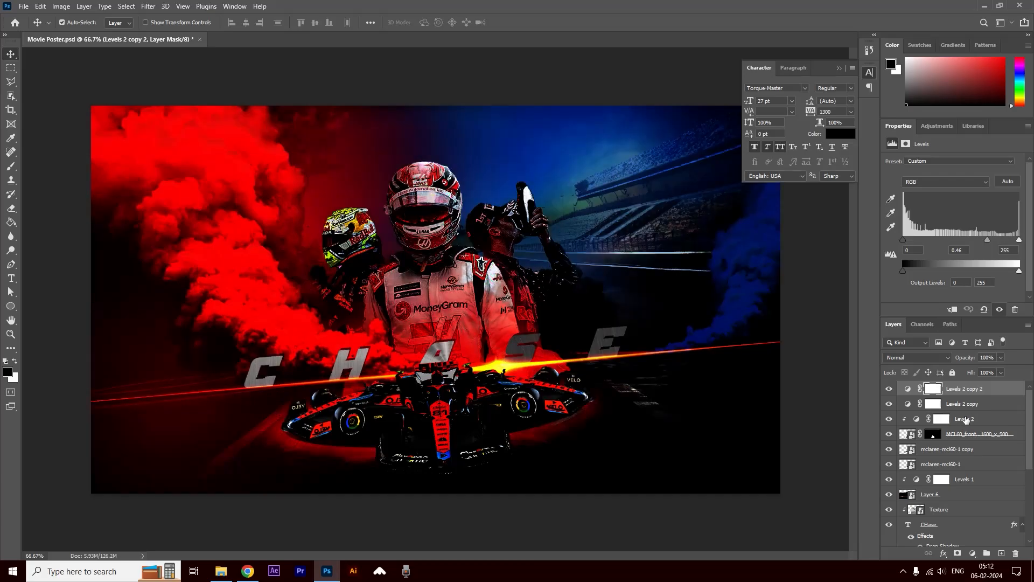
Move one Levels 2 copy above each side car's layer and clip it to that car.
left_click_drag(974, 403, 966, 458)
left_click(969, 441, "alt")
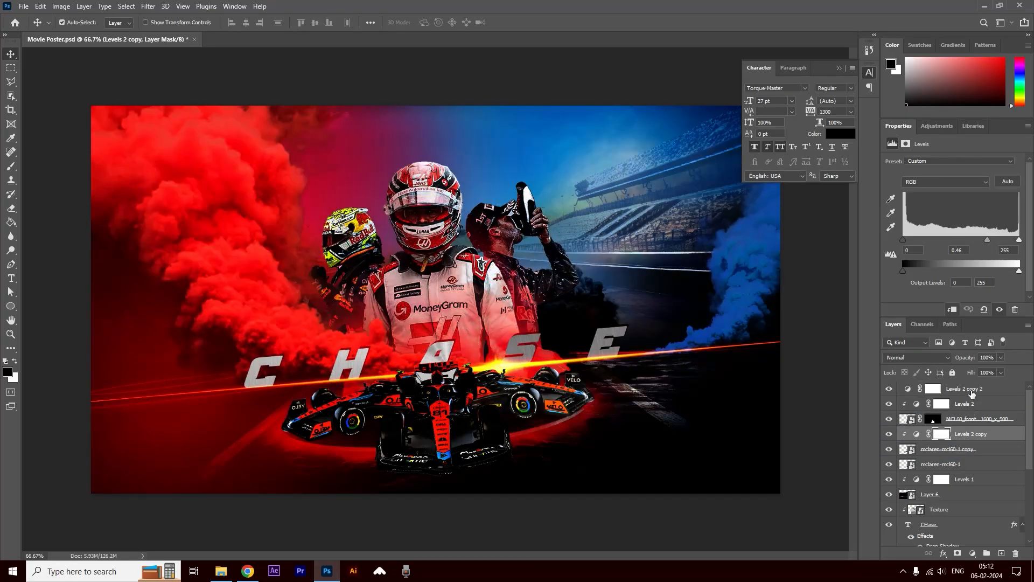
left_click(982, 388)
left_click_drag(982, 389, 966, 452)
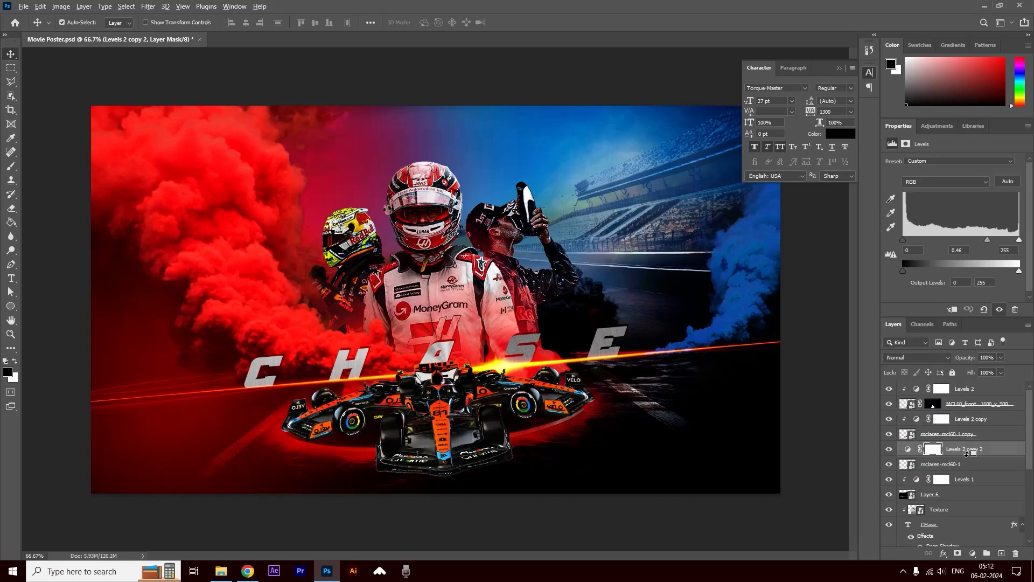
left_click(966, 452, "alt")
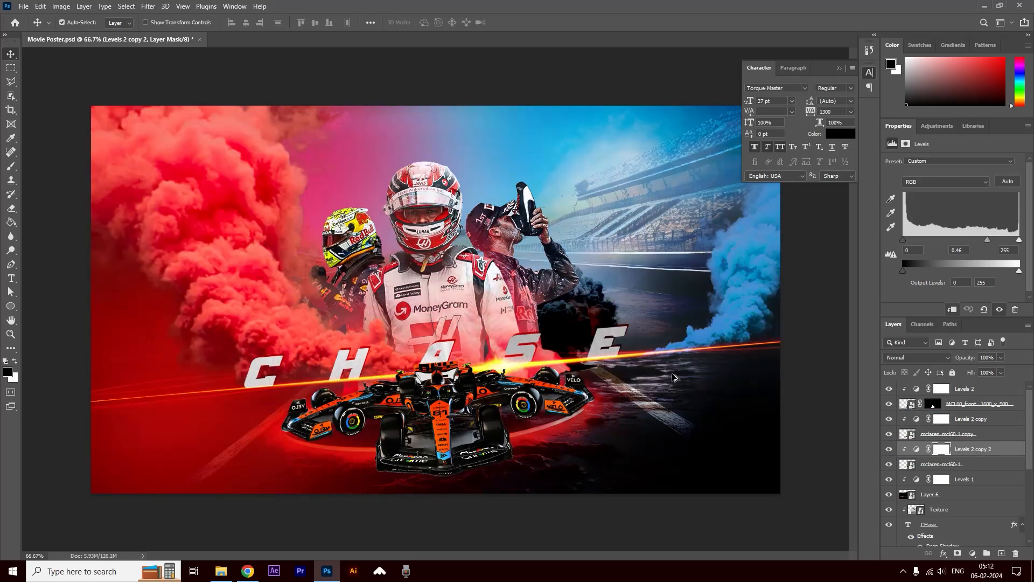
left_click(442, 418, "ctrl+alt")
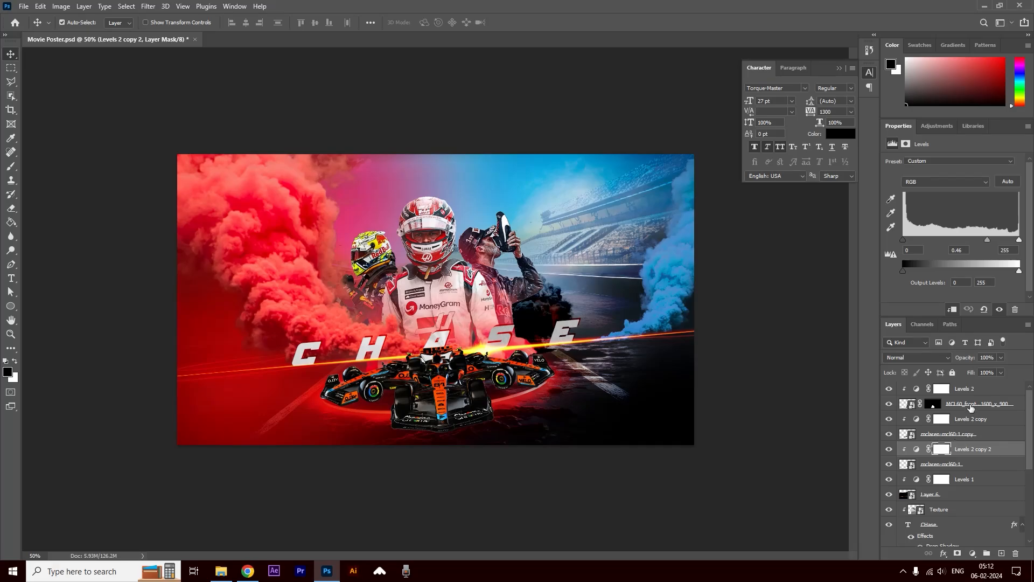
Add a new layer clipped to the front car above Levels 2 and choose dark grey #272727 for the brush.
left_click(959, 389)
key("ctrl+shift+alt+n")
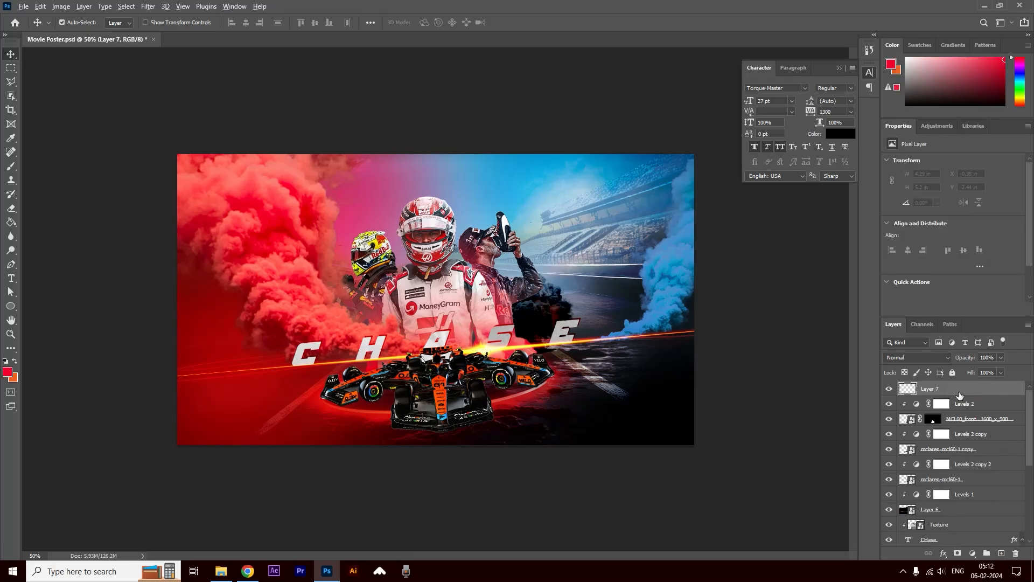
left_click(959, 396, "alt")
left_click(111, 251, "ctrl")
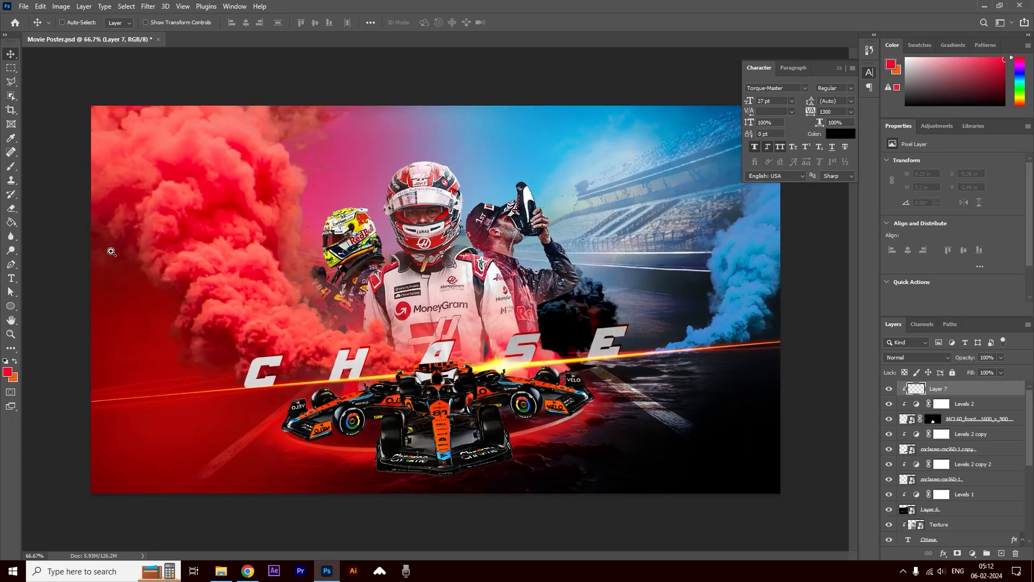
left_click(11, 167)
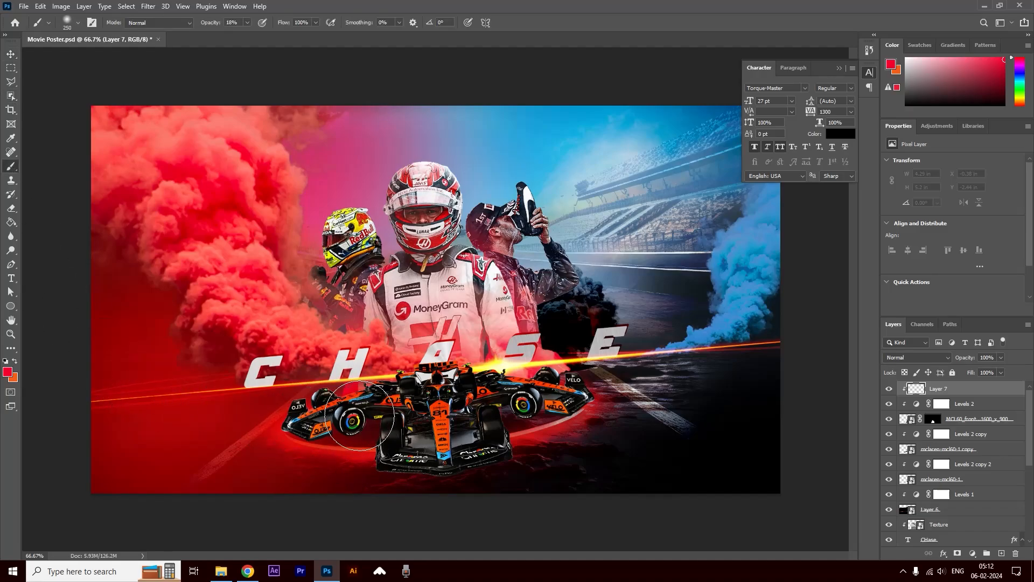
left_click(7, 372)
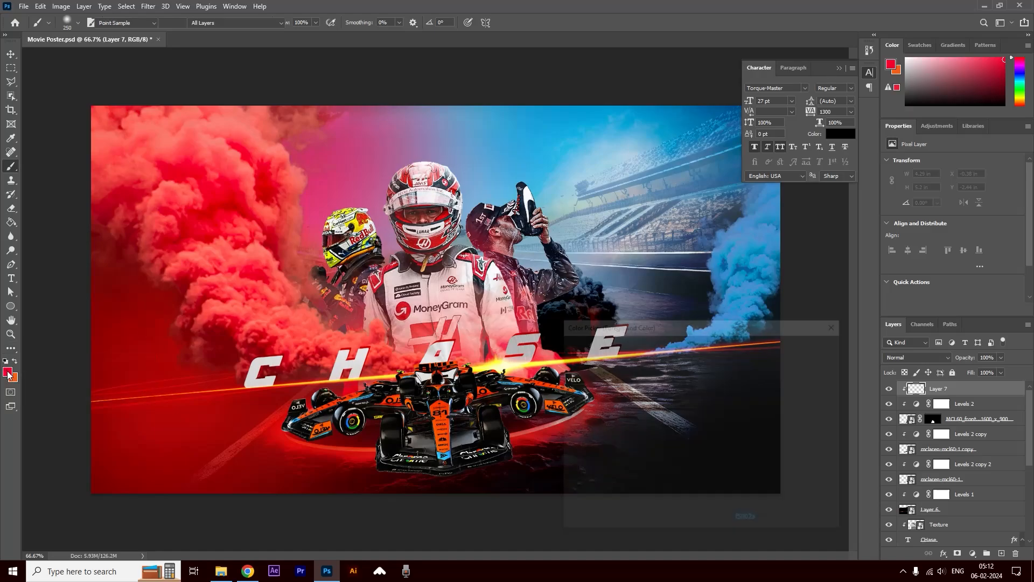
left_click_drag(605, 453, 554, 466)
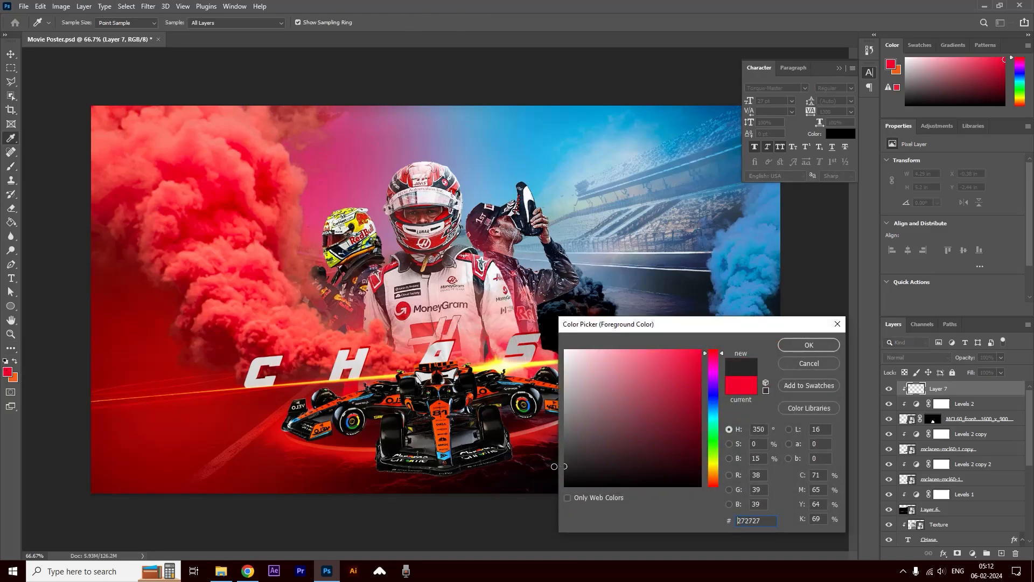
left_click(817, 346)
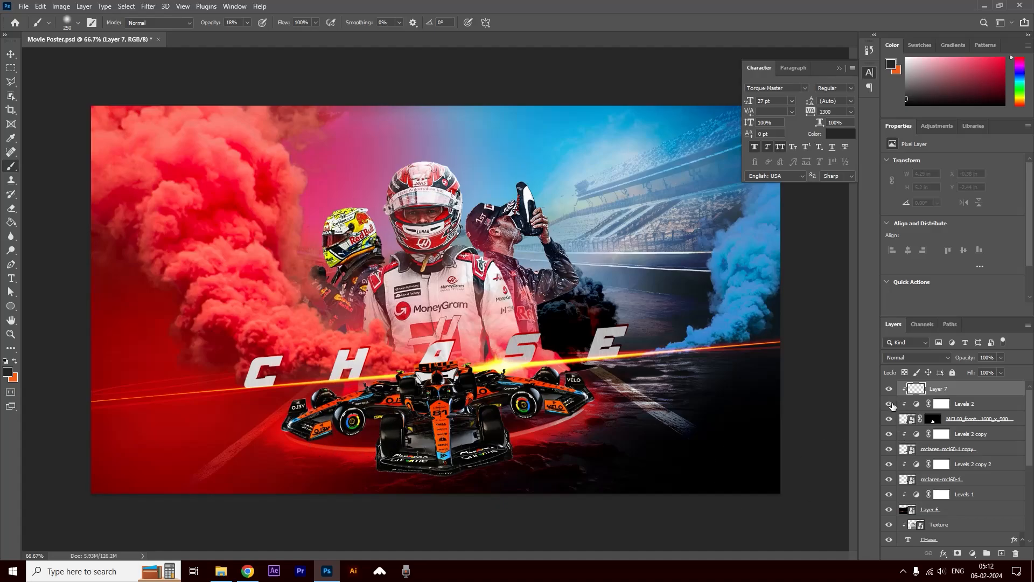
Paint soft dark shading over the front car with a 250 px brush at 18% opacity and set the layer to Multiply.
left_click(889, 404)
left_click(889, 404)
left_click(889, 420)
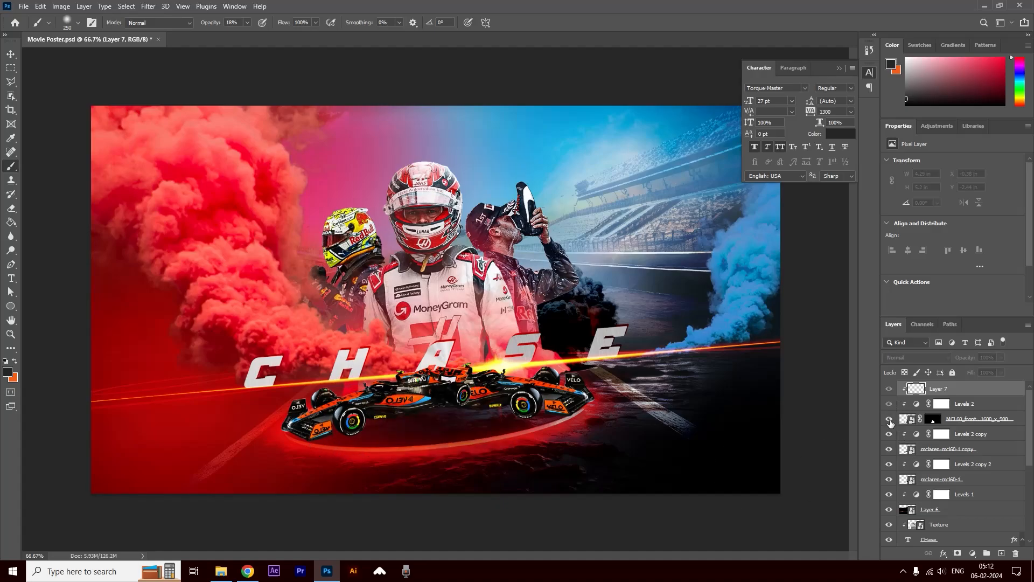
left_click(889, 420)
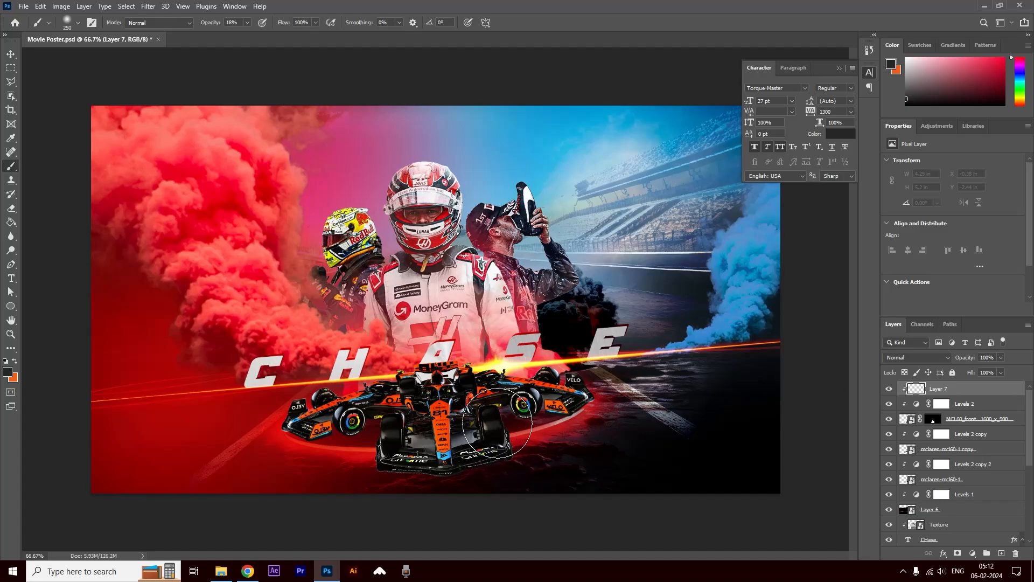
left_click(492, 425)
mouse_move(496, 451)
left_mouse_down()
mouse_move(505, 491)
mouse_move(370, 495)
mouse_move(520, 490)
left_mouse_up()
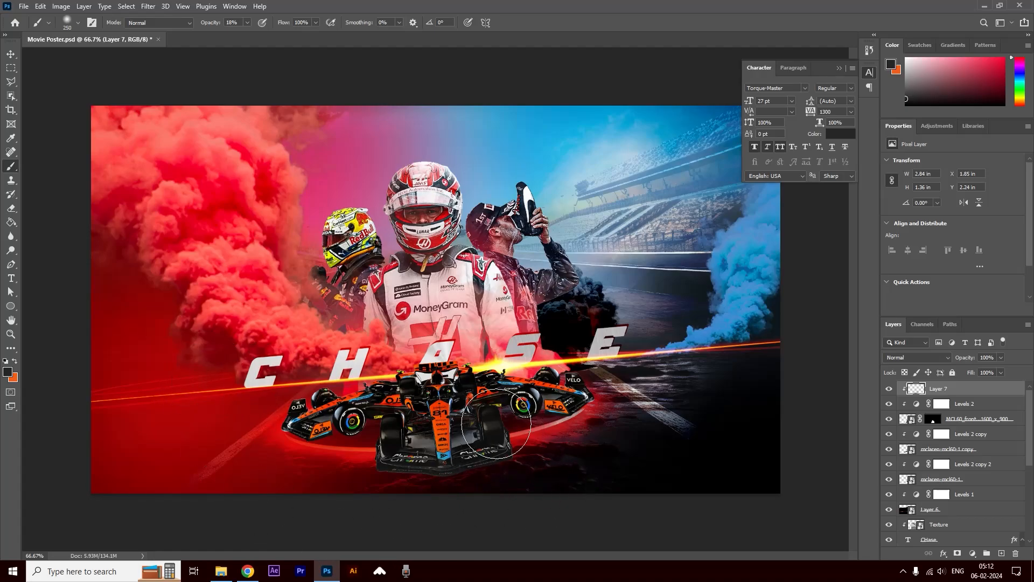
left_click(420, 373)
left_click(423, 385)
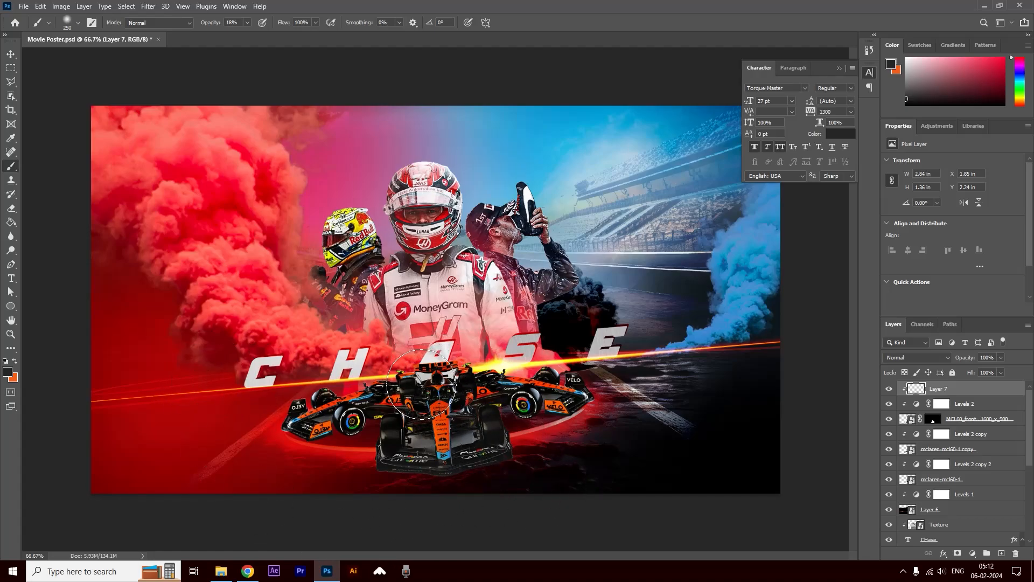
left_click(919, 358)
left_click(904, 336)
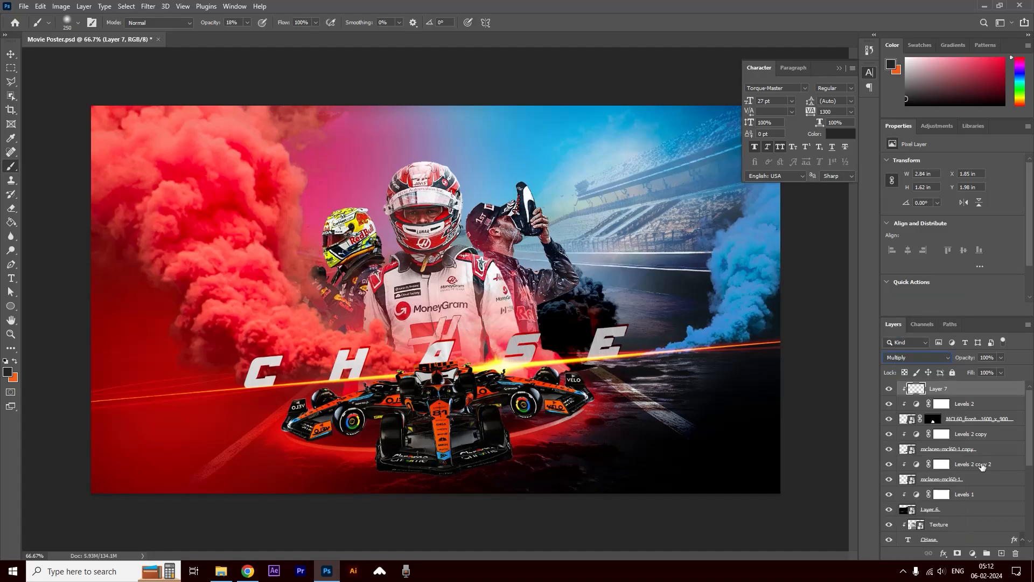
Add a new layer clipped to the left car, paint dark shading over the car at 18% opacity, and set the layer to Multiply.
left_click(959, 434)
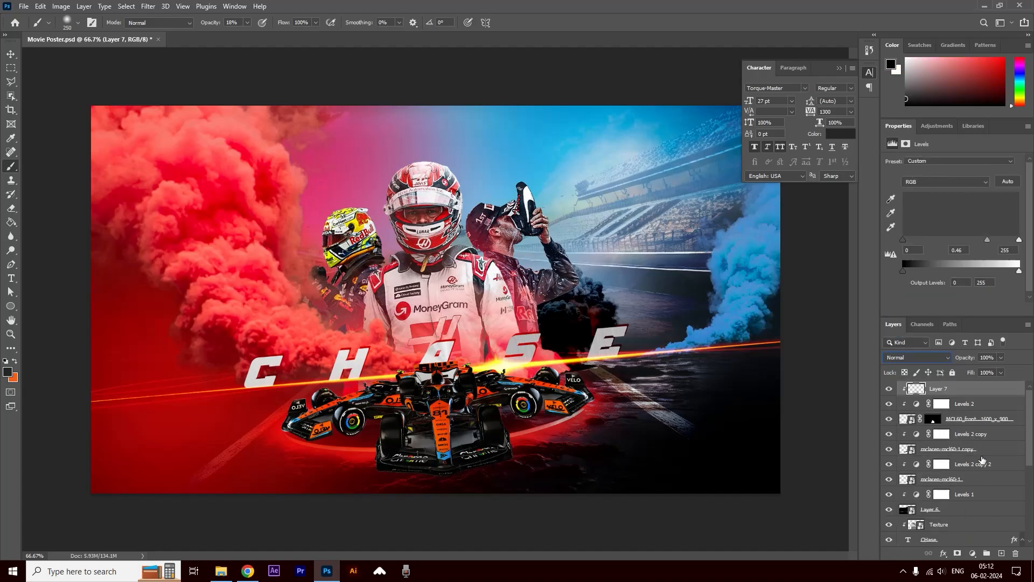
left_click(1001, 553)
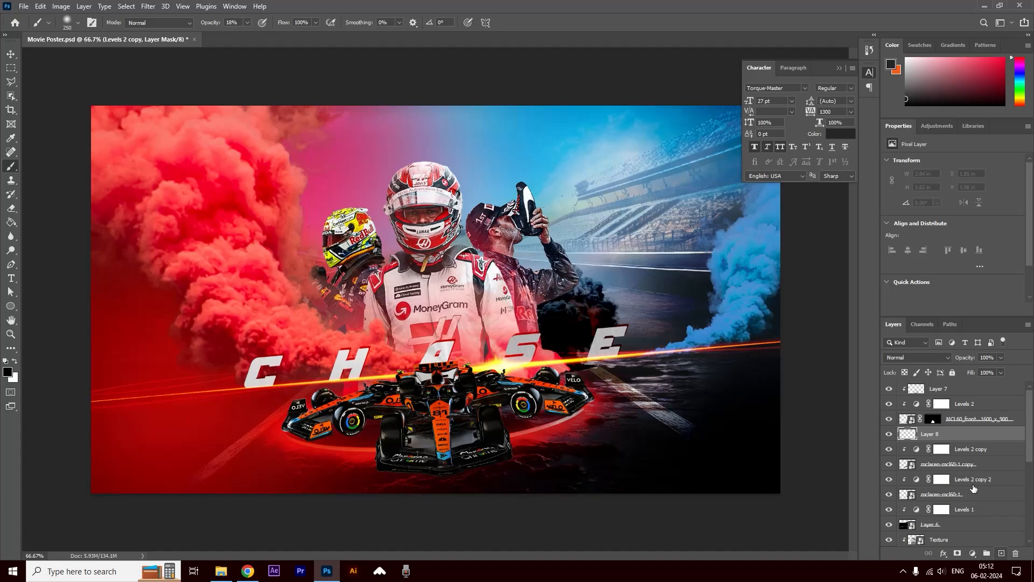
left_click(974, 439, "alt")
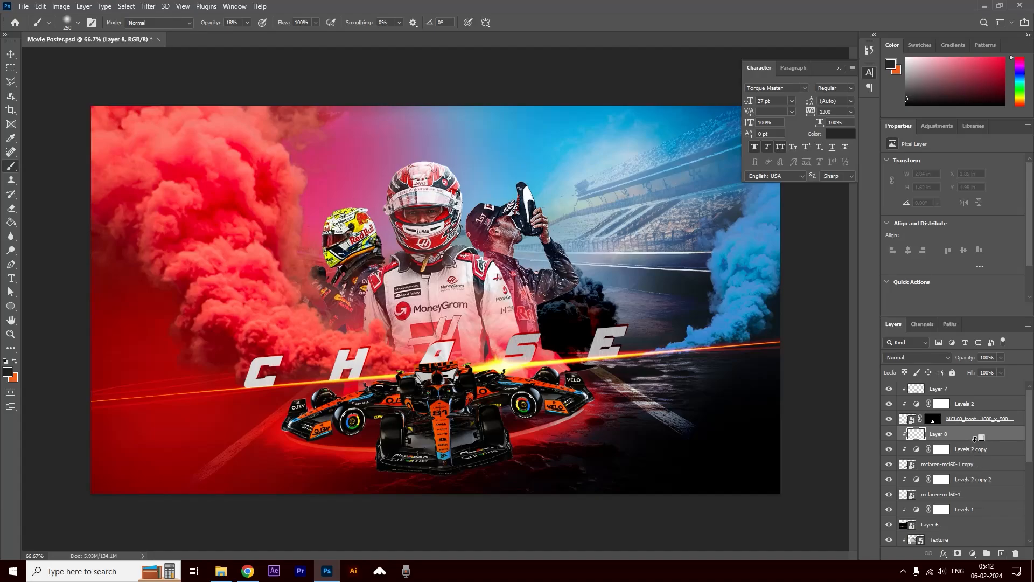
left_click(889, 467)
left_click(889, 467)
mouse_move(374, 433)
left_mouse_down()
mouse_move(337, 439)
mouse_move(406, 429)
mouse_move(343, 444)
left_mouse_up()
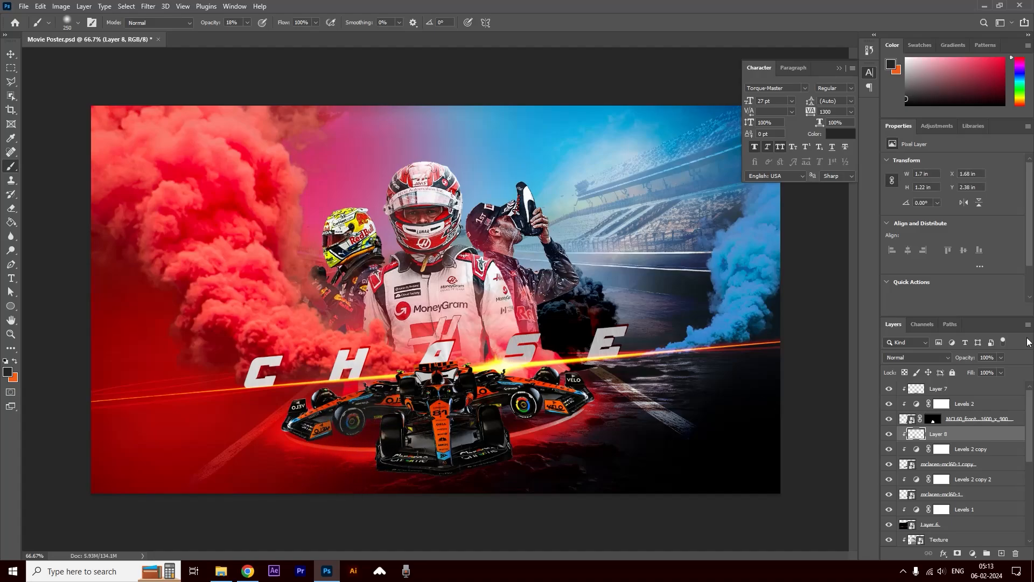
left_click(916, 357)
left_click(910, 332)
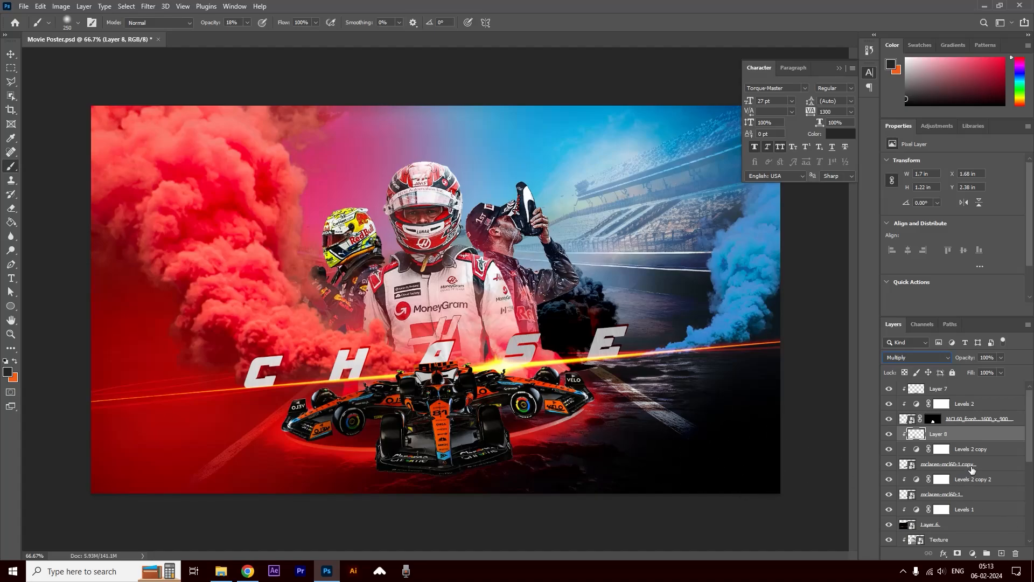
Add a new layer clipped to the right car above its Levels copy and paint dark shading over the car at 18% opacity.
left_click(962, 479)
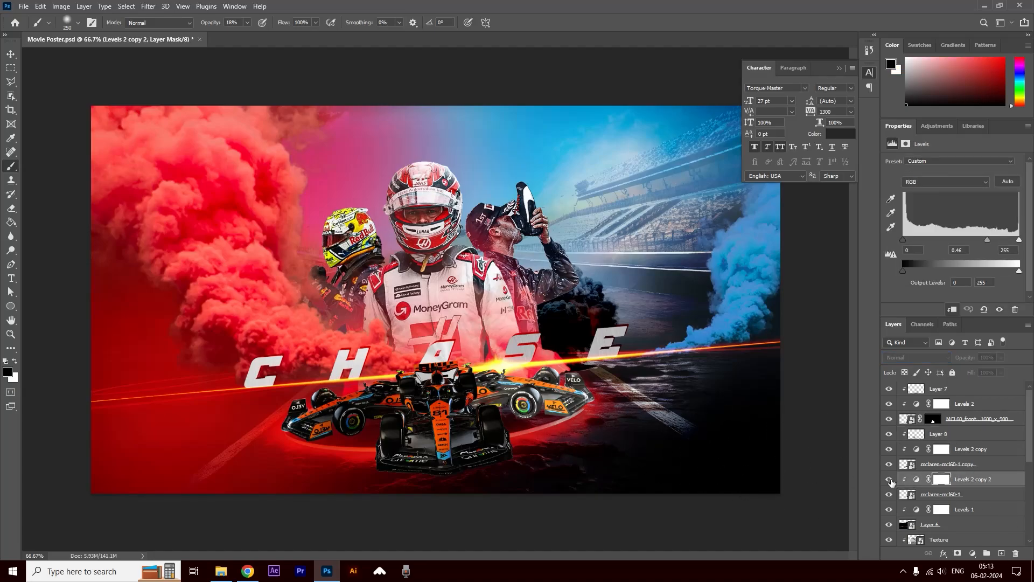
left_click(1001, 553)
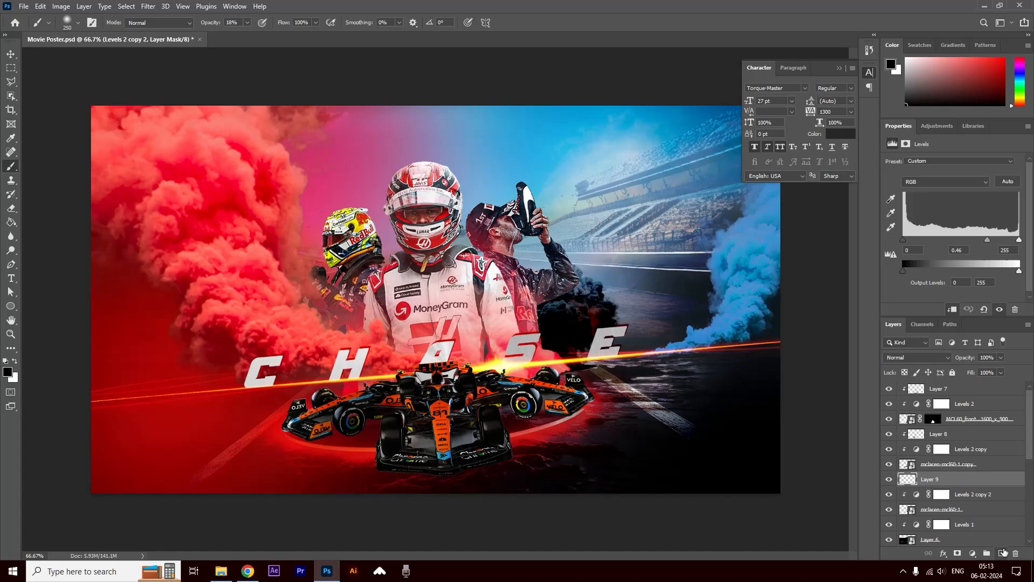
left_click(972, 481, "alt")
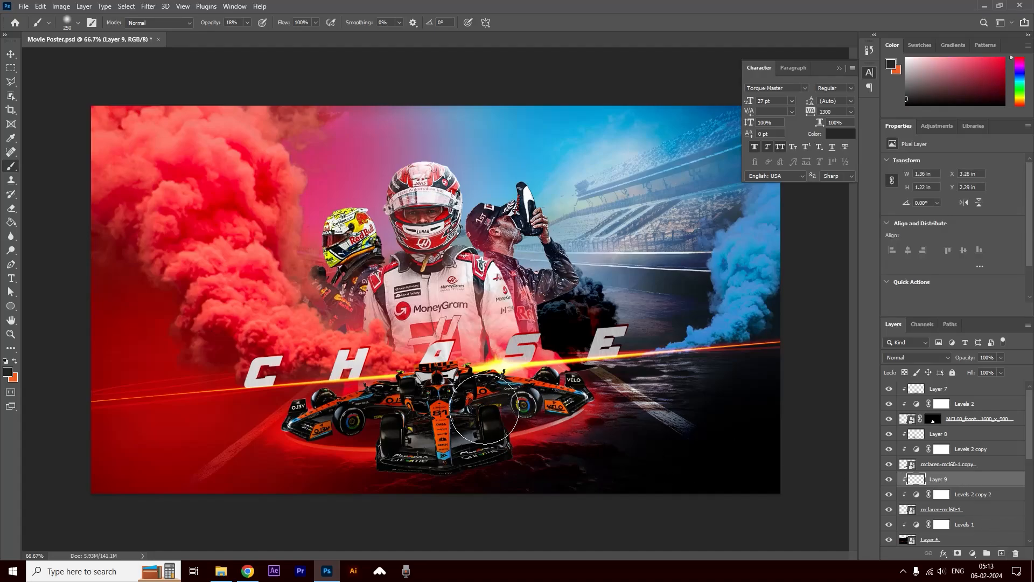
left_click_drag(552, 423, 488, 431)
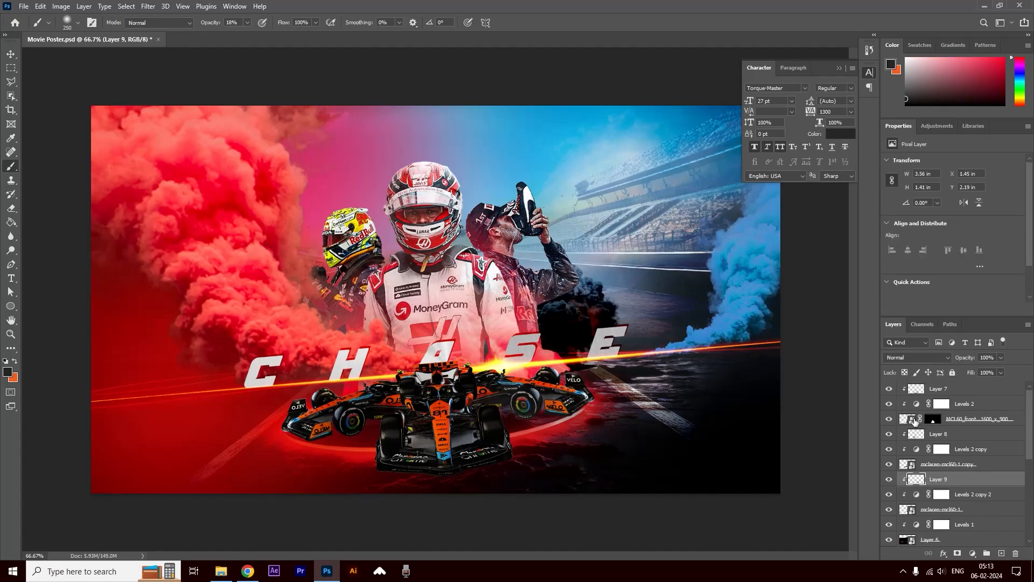
Paint more dark shading over the left car on its clipped shading layer.
left_click(940, 433)
mouse_move(315, 443)
left_mouse_down()
mouse_move(296, 431)
mouse_move(264, 443)
mouse_move(289, 417)
mouse_move(232, 470)
left_mouse_up()
mouse_move(410, 412)
left_mouse_down()
mouse_move(490, 407)
mouse_move(474, 405)
mouse_move(482, 414)
mouse_move(461, 422)
left_mouse_up()
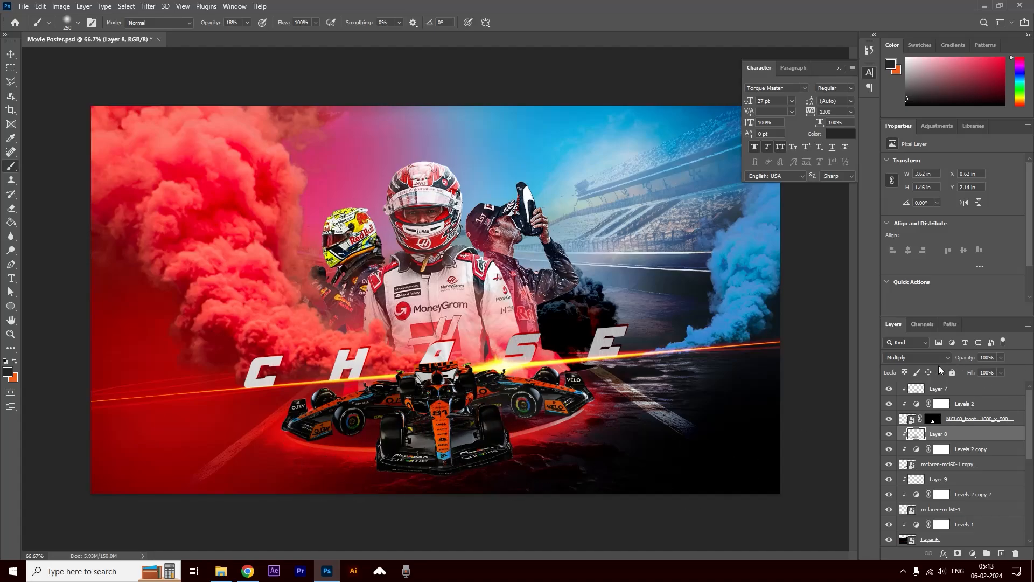
Set the right car's clipped shading layer to Multiply.
left_click(942, 481)
left_click(920, 358)
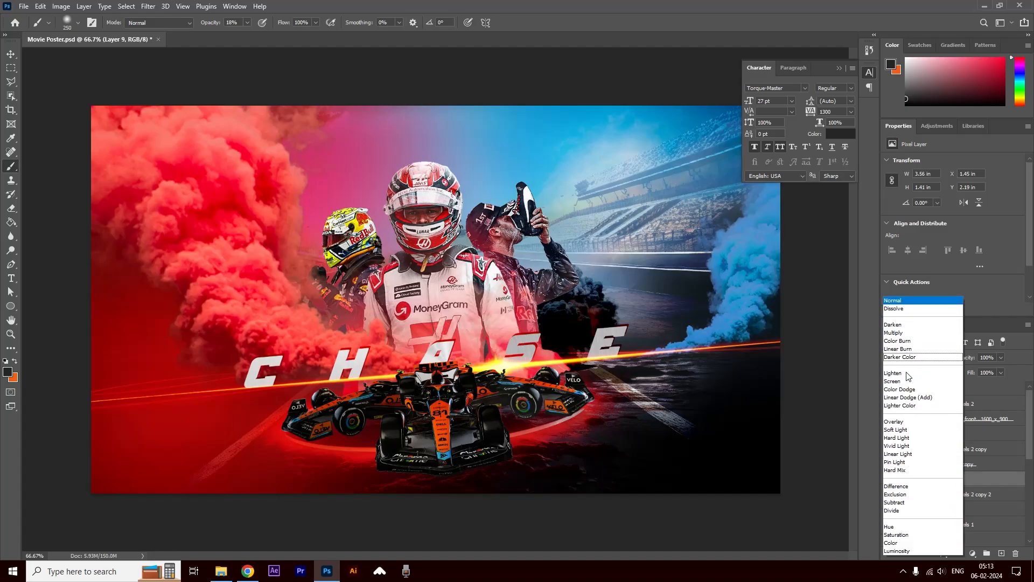
left_click(898, 332)
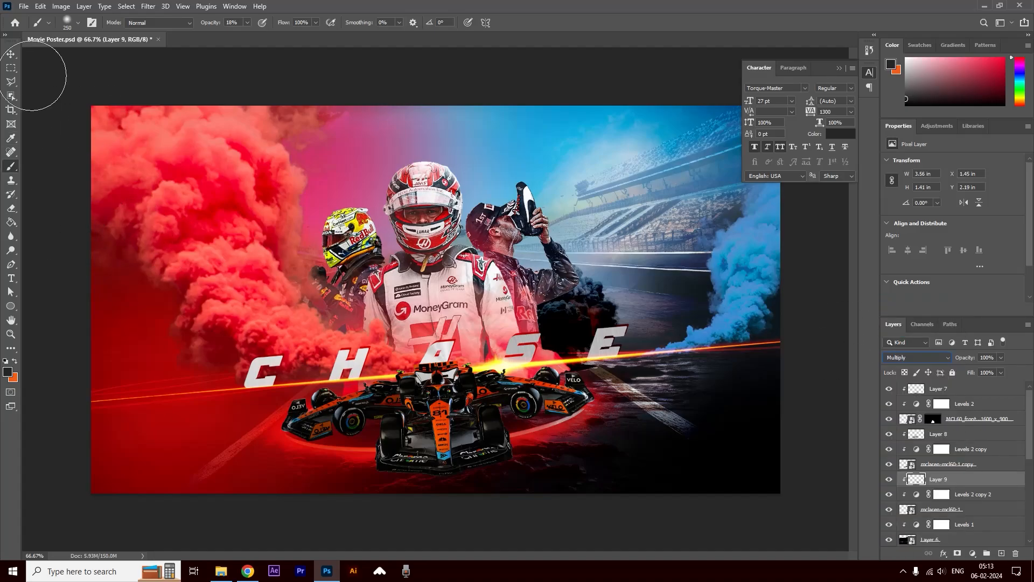
left_click(11, 54)
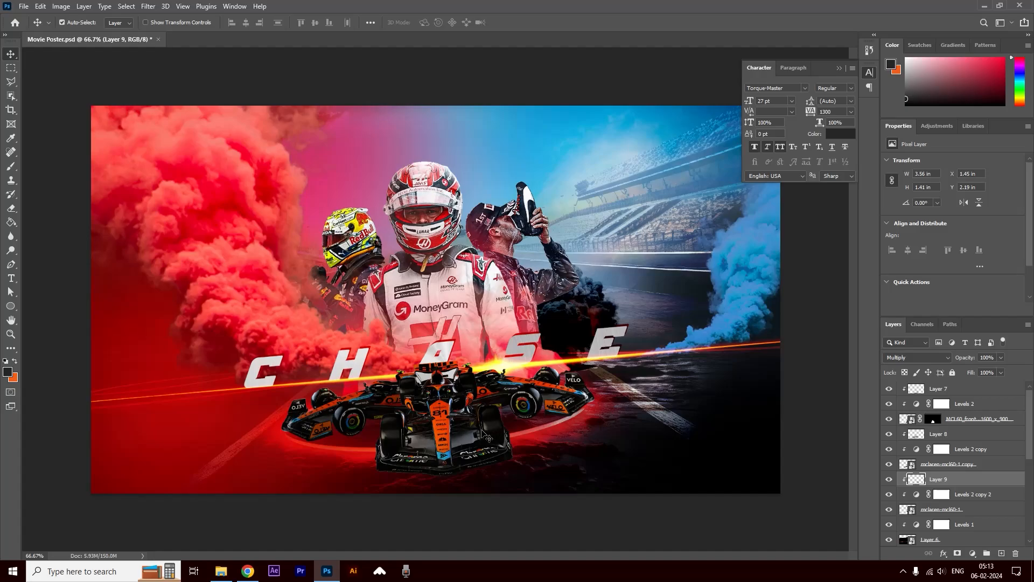
Add a new layer above Levels 1, paint a soft ground shadow beneath the cars with the 250 px brush, and set it to Multiply.
scroll(976, 531, "down", 2)
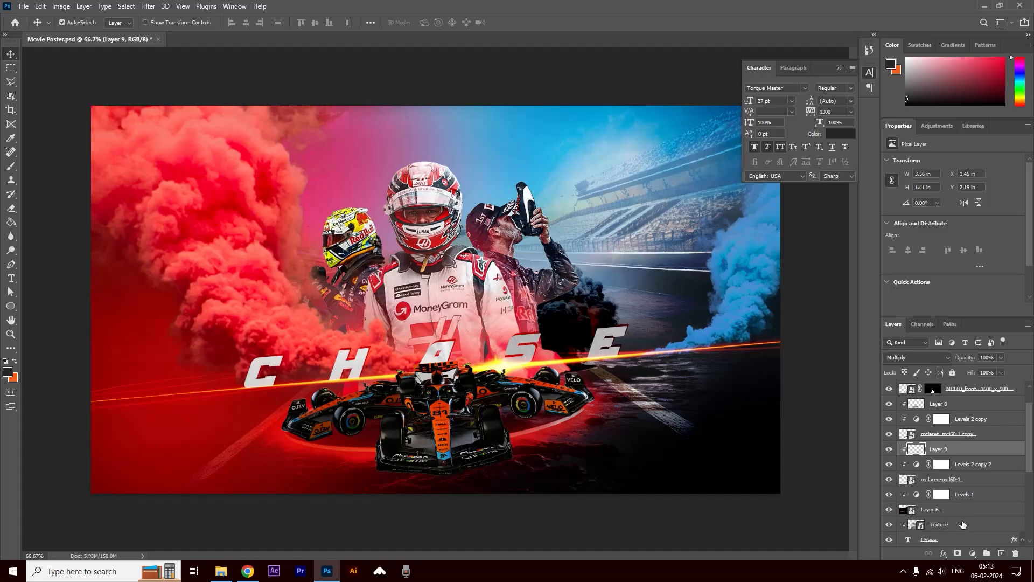
left_click(971, 496)
left_click(1002, 552)
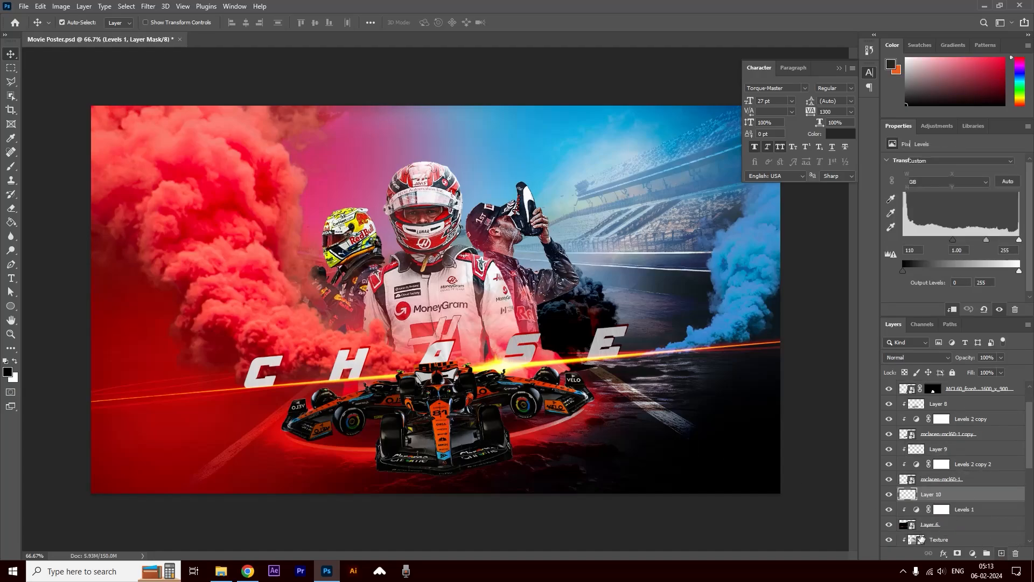
left_click(6, 168)
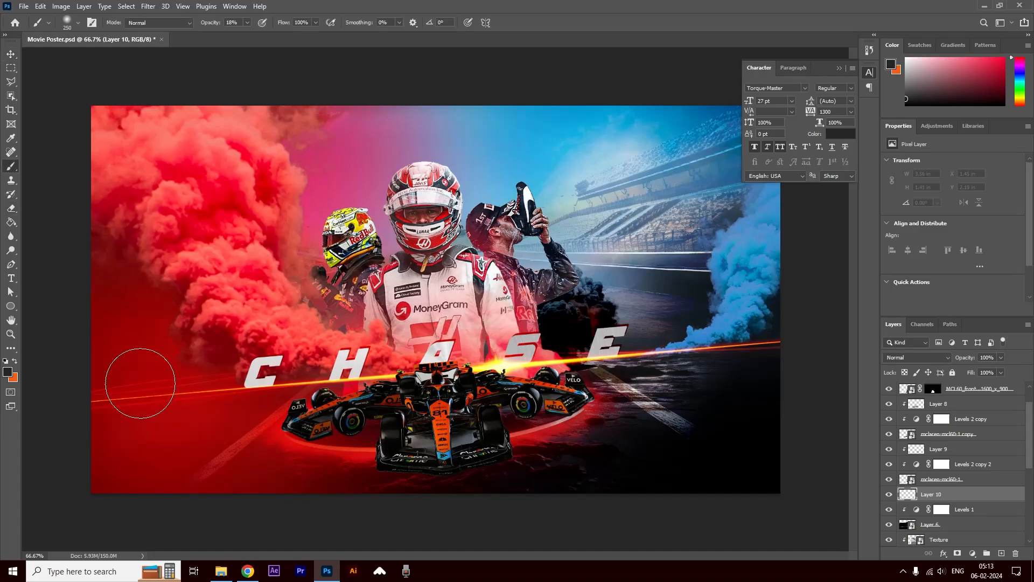
mouse_move(381, 419)
left_mouse_down()
mouse_move(517, 405)
mouse_move(363, 417)
left_mouse_up()
left_click(921, 357)
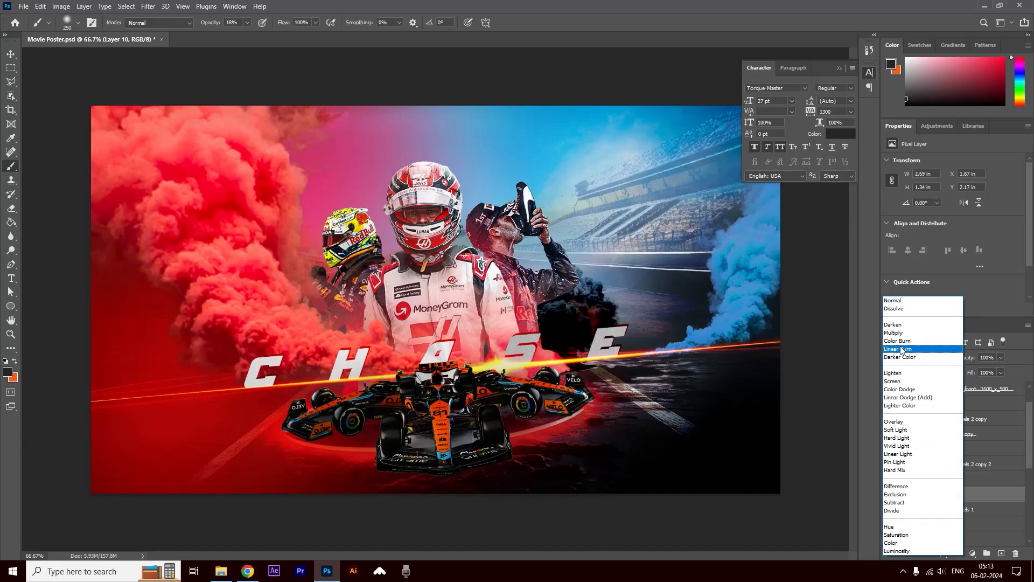
left_click(916, 332)
Paint darker contact shadows on the ground under all three cars with a 70 px brush at 95% opacity.
left_click(509, 428, "ctrl")
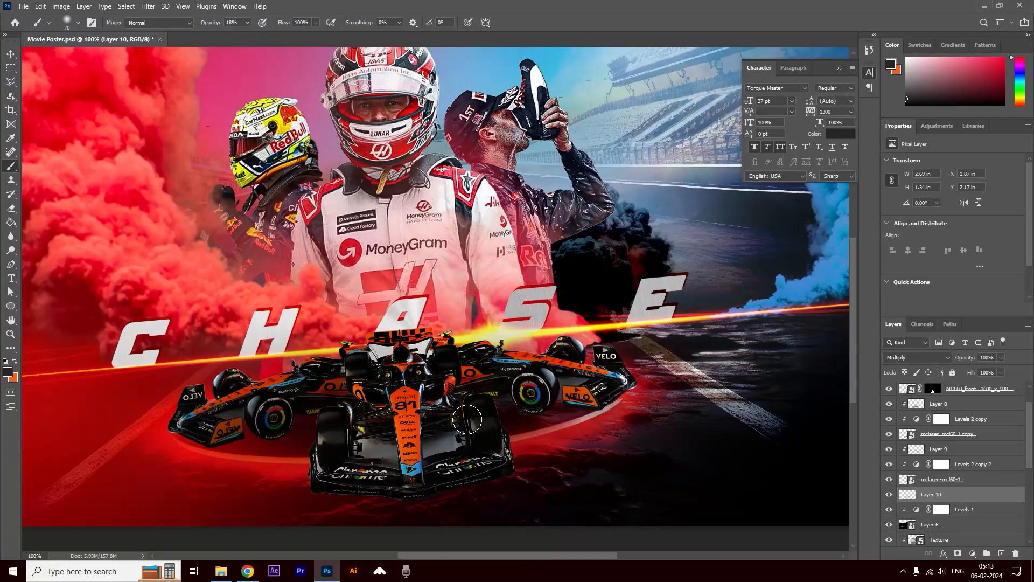
left_click(316, 426, "ctrl")
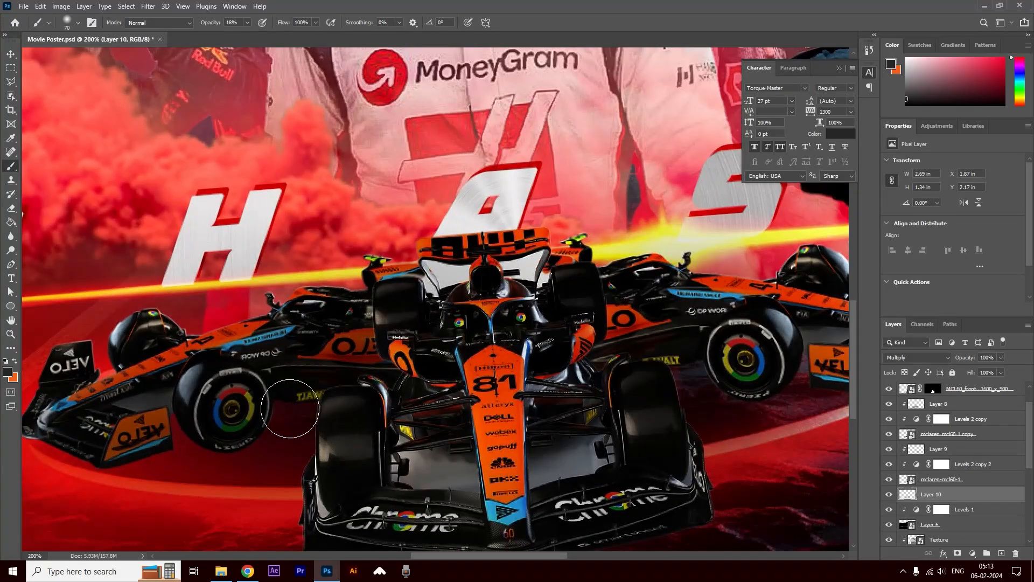
left_click_drag(248, 24, 291, 38)
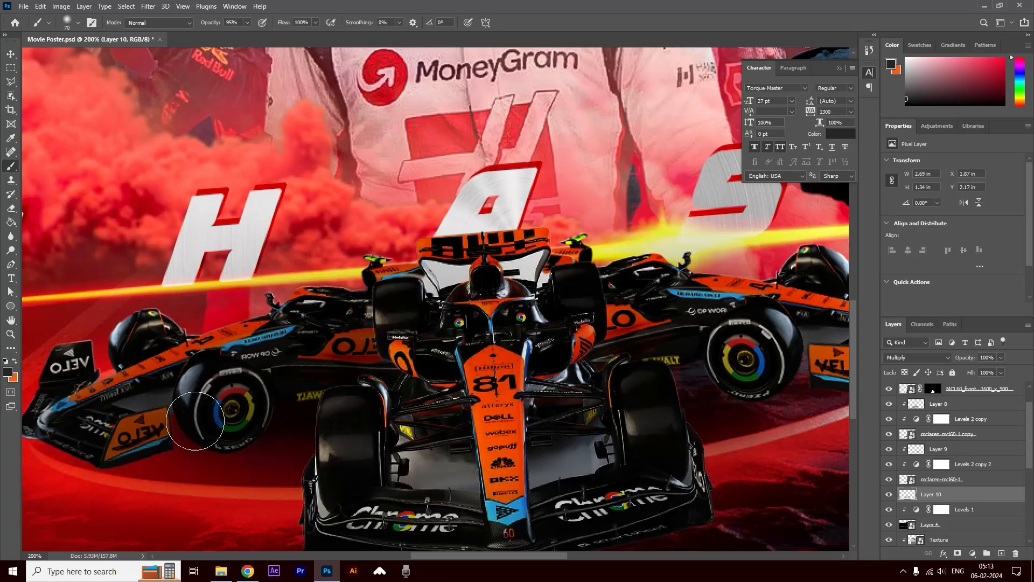
left_click_drag(109, 443, 162, 432)
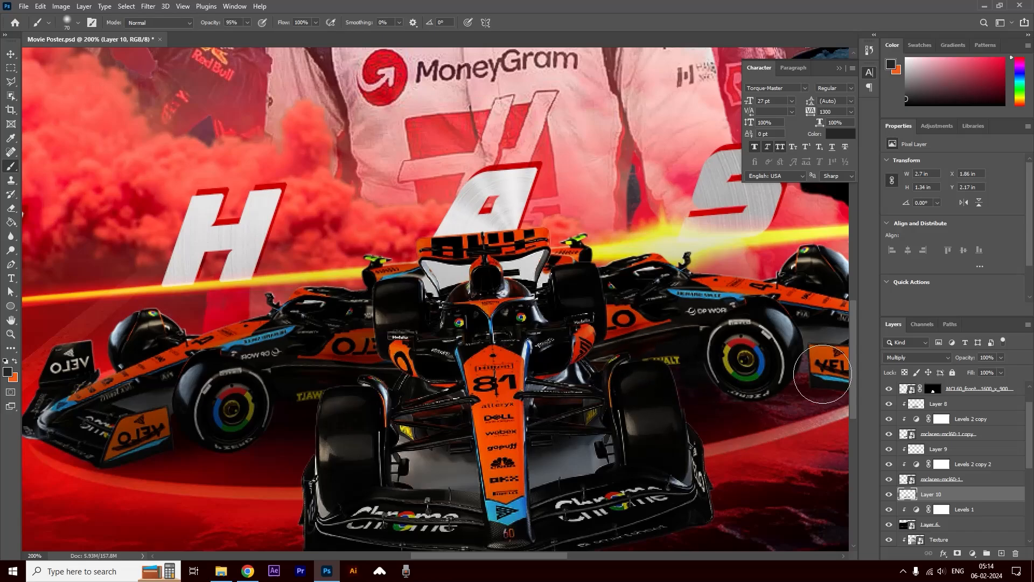
left_click_drag(757, 349, 587, 343)
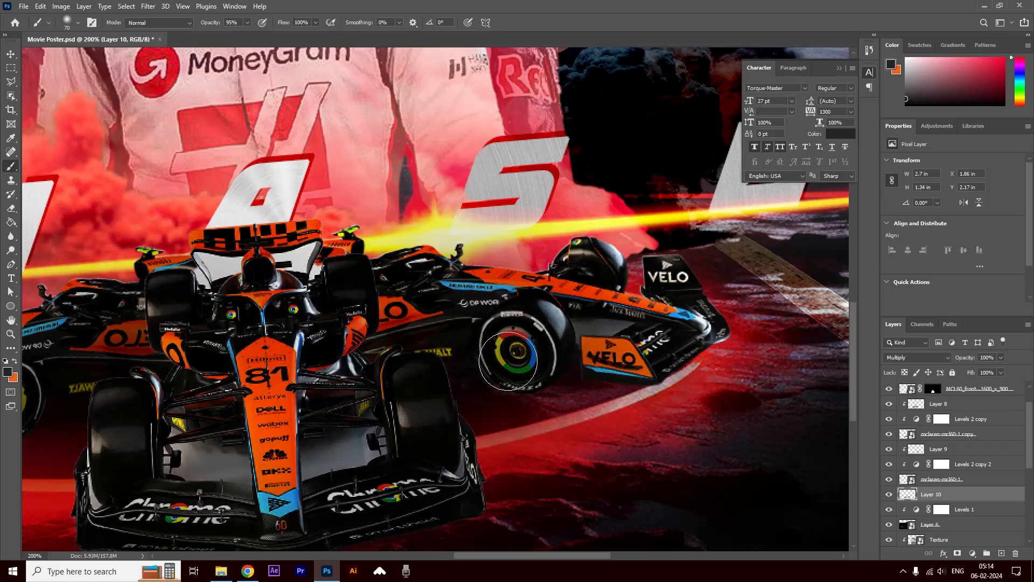
scroll(483, 360, "down", 3)
left_click_drag(515, 395, 535, 398)
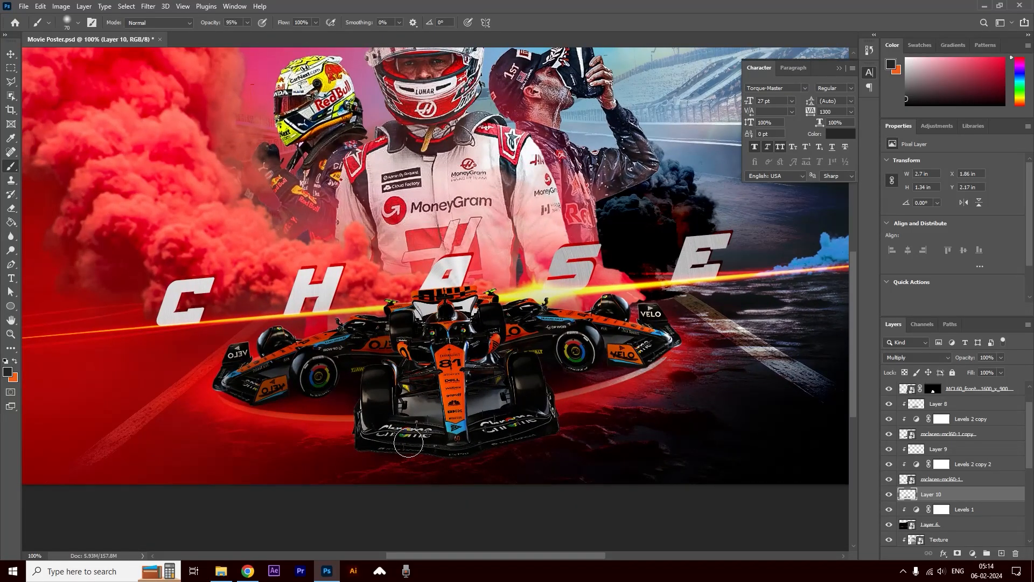
mouse_move(524, 431)
left_mouse_down()
mouse_move(508, 422)
mouse_move(401, 439)
left_mouse_up()
left_click(9, 53)
left_click(456, 387)
key("ctrl+minus")
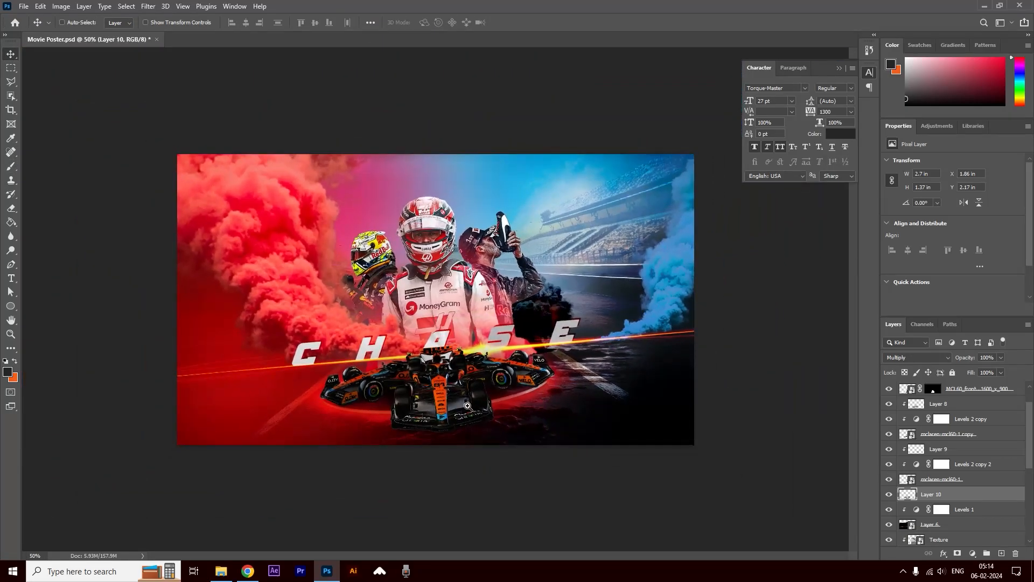
scroll(969, 441, "up", 1)
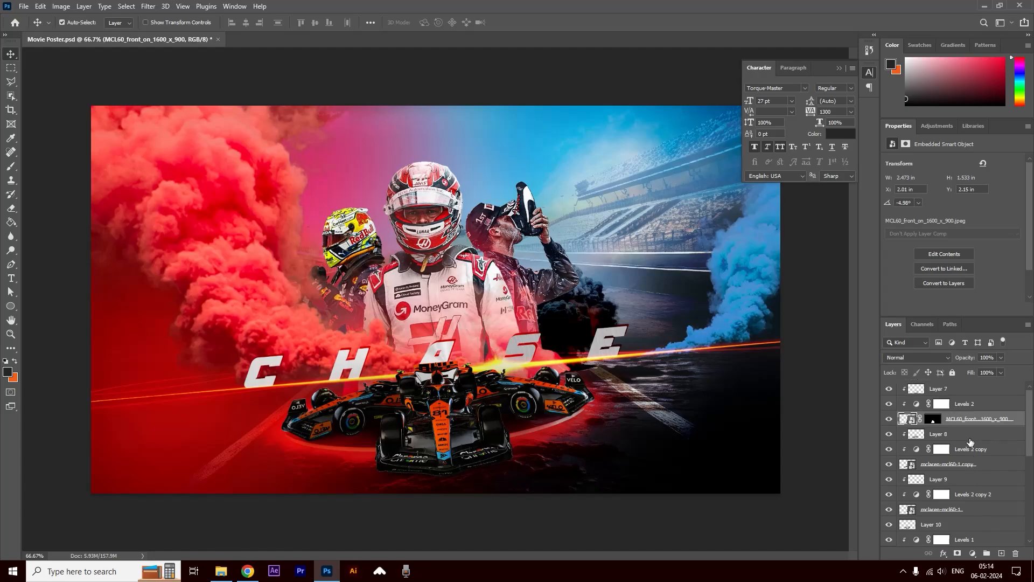
Add a new layer clipped to the front car above its shading layer and sample dark red from the background for the brush.
left_click(963, 388)
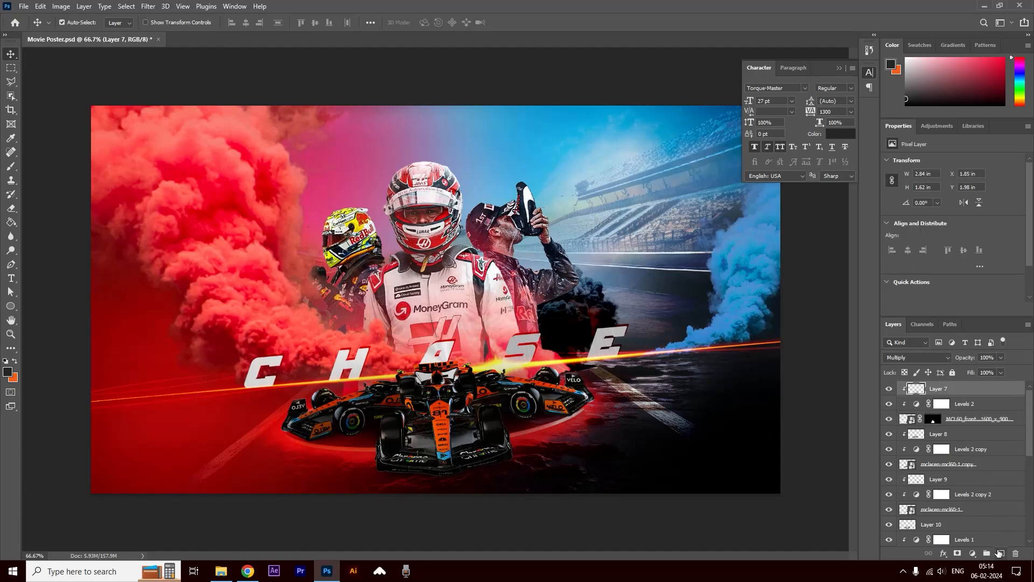
left_click(1001, 553)
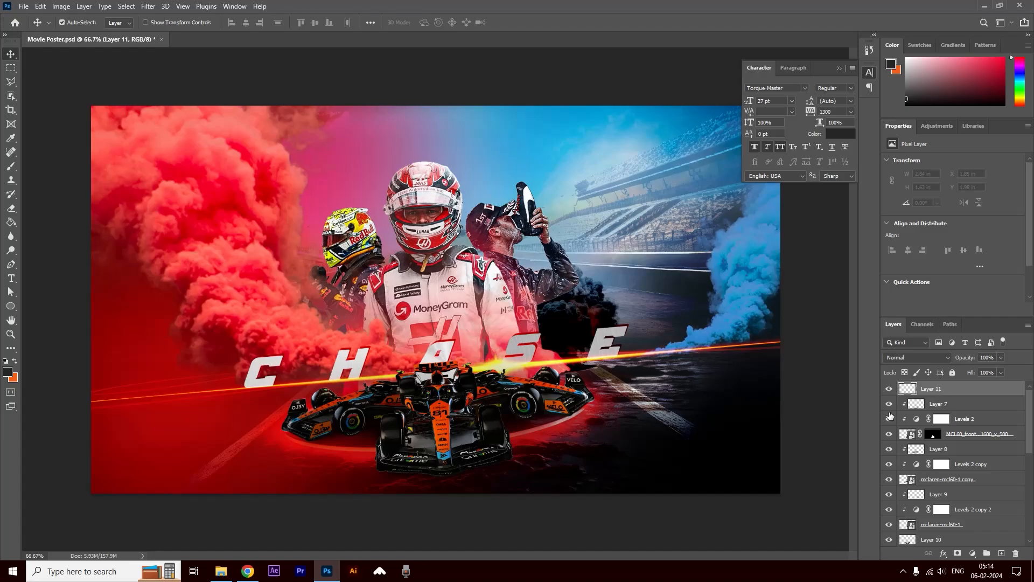
key("ctrl+alt+g")
left_click(11, 166)
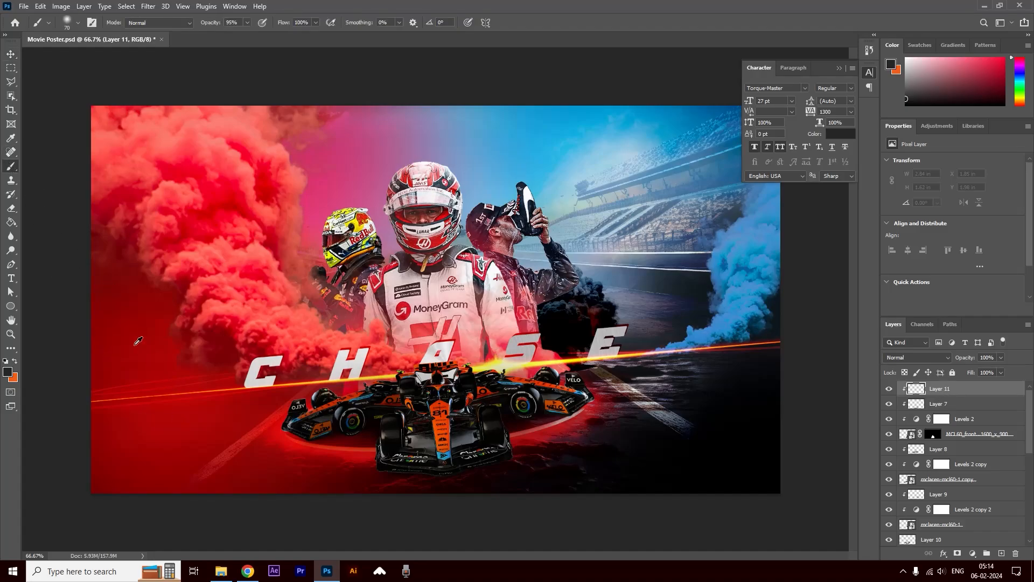
left_click(295, 464)
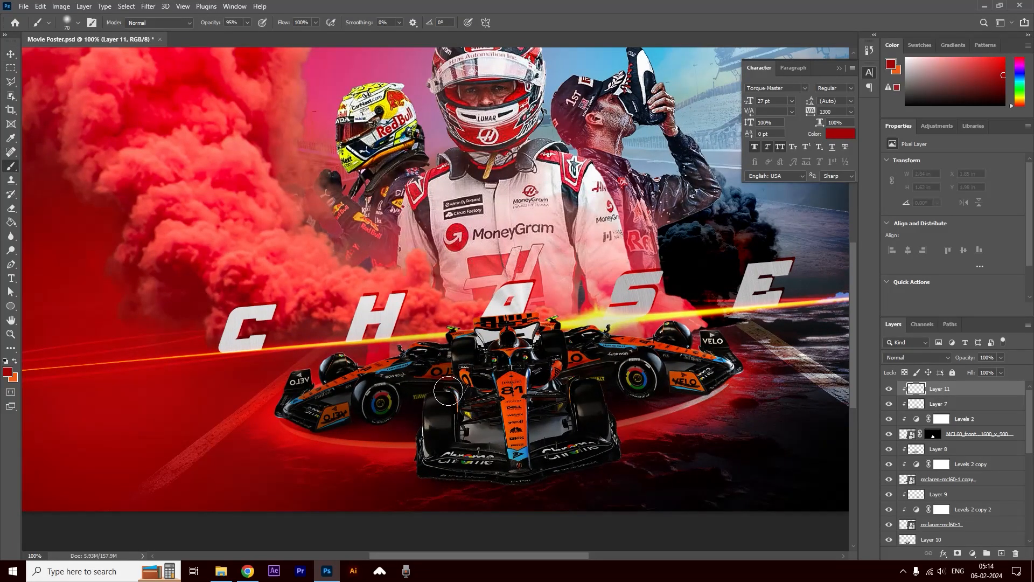
Paint a red glow along the front car's left side with the brush at 43% opacity.
left_click_drag(447, 355, 448, 376)
left_click(448, 341)
left_click(246, 24)
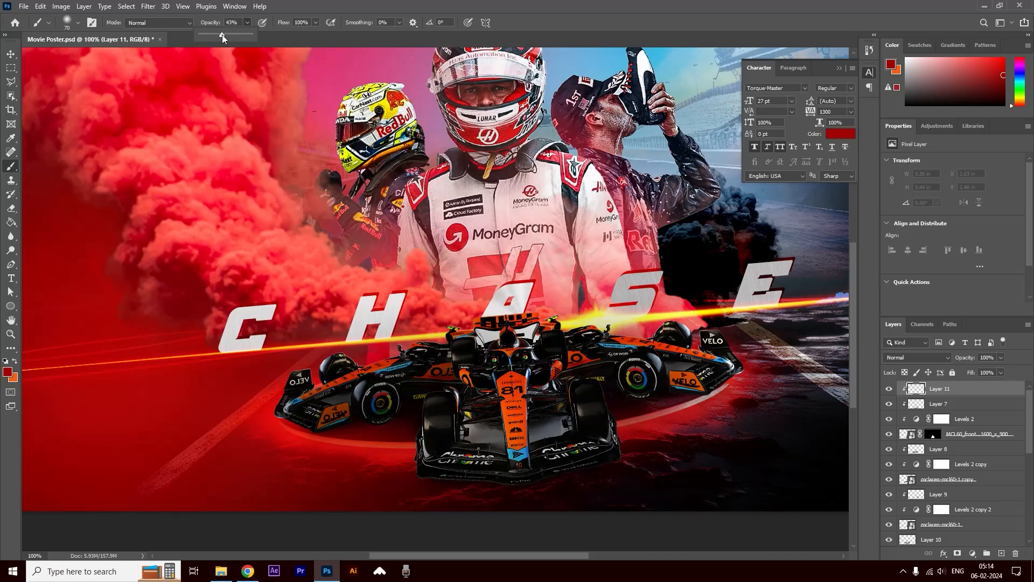
left_click_drag(444, 347, 449, 379)
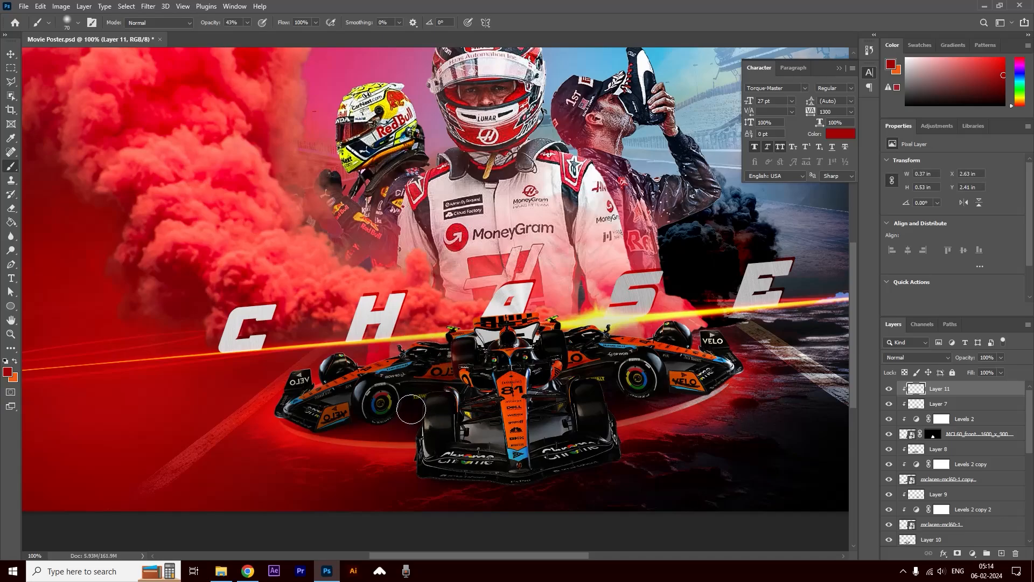
mouse_move(417, 481)
left_mouse_down()
mouse_move(424, 377)
mouse_move(425, 401)
mouse_move(435, 379)
mouse_move(460, 372)
mouse_move(462, 407)
mouse_move(453, 361)
left_mouse_up()
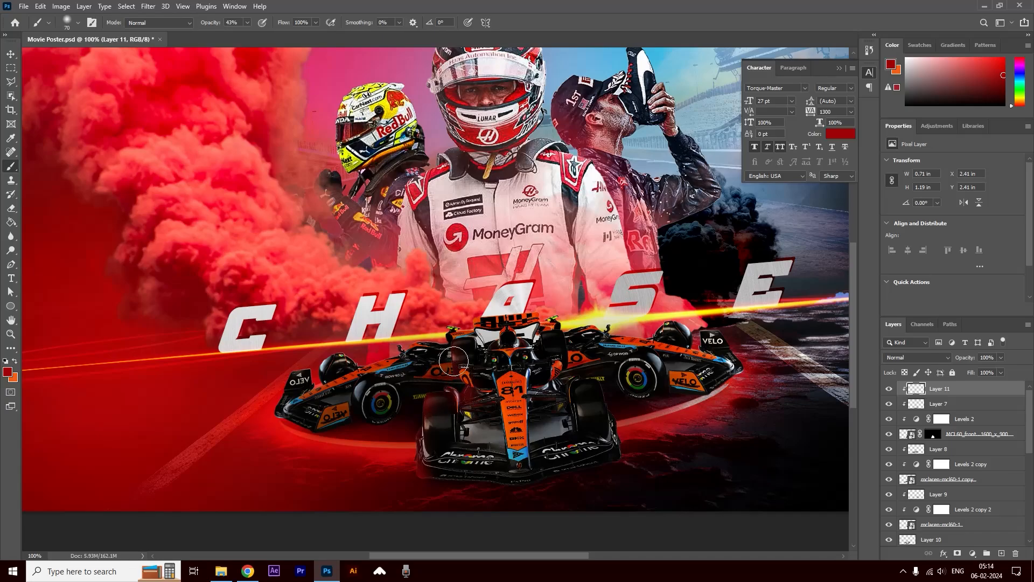
Set the front car's red glow layer to Linear Light and add more red strokes along the car's left edge.
left_click(910, 361)
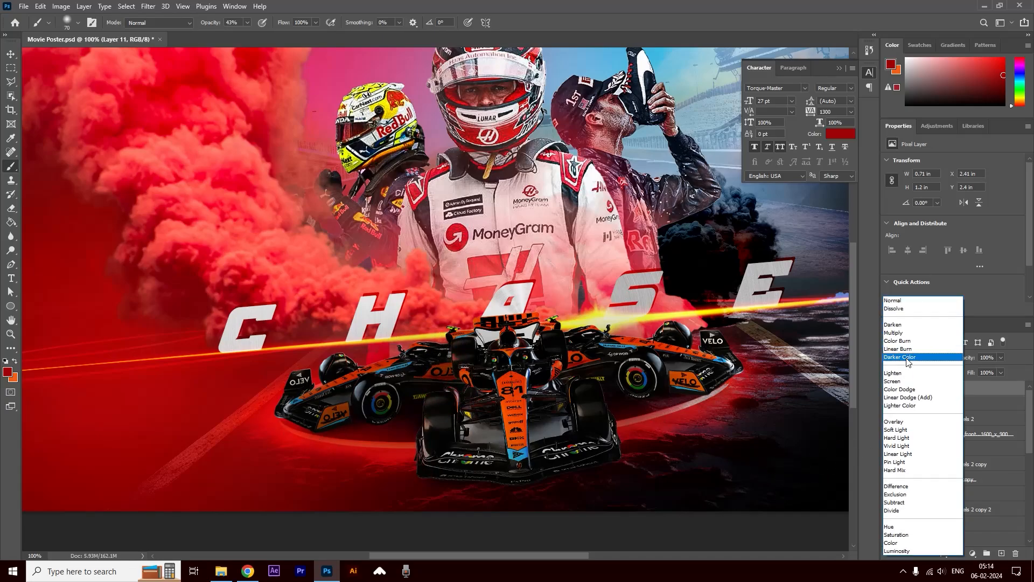
left_click(902, 454)
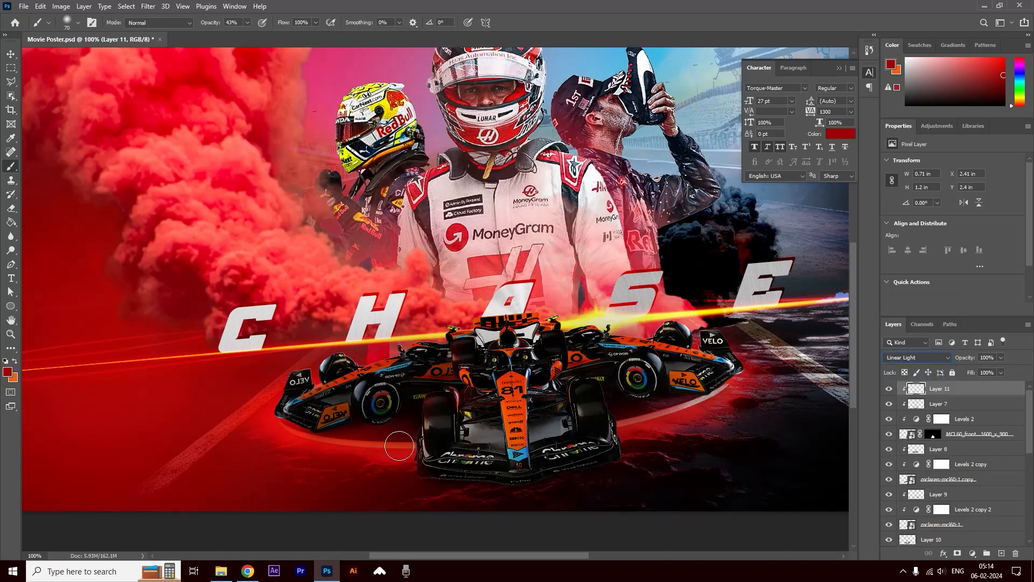
mouse_move(424, 438)
left_mouse_down()
mouse_move(426, 477)
mouse_move(382, 521)
mouse_move(408, 442)
left_mouse_up()
left_click(436, 366)
Add a new layer clipped to the left car above its shading layer, and toggle the car's visibility to check the target.
left_click(965, 423)
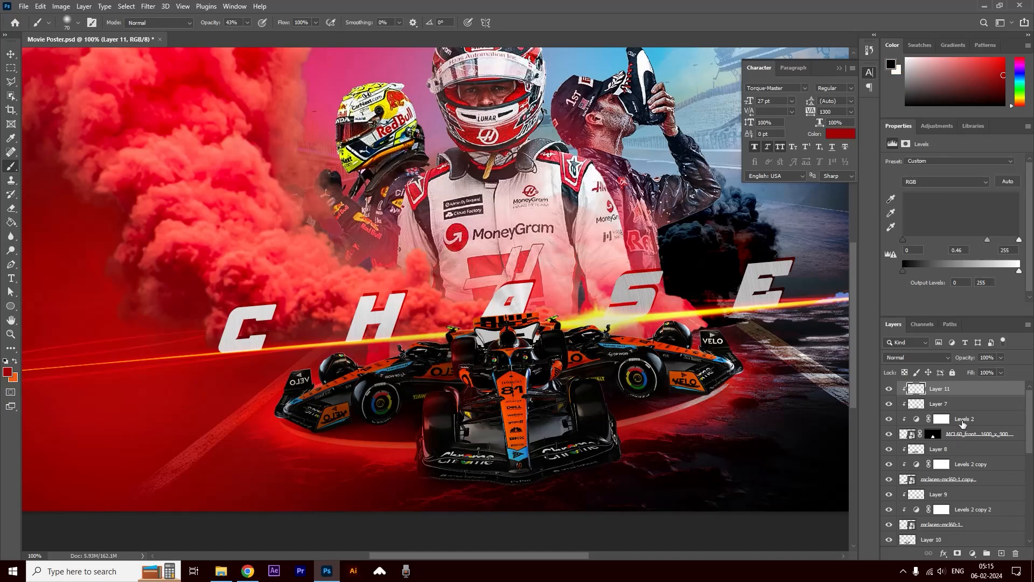
left_click(950, 450)
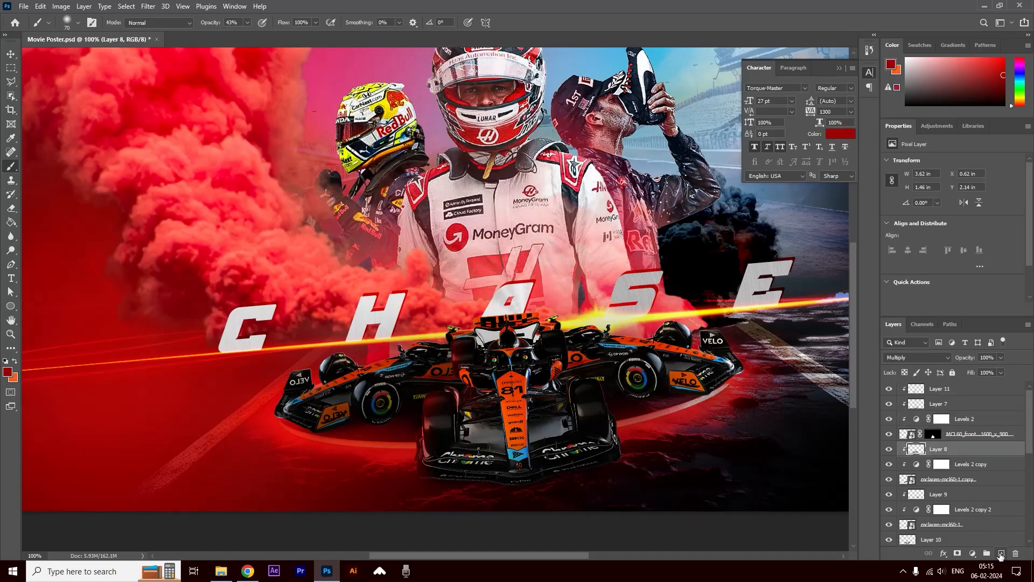
left_click(1000, 554)
left_click(958, 453, "alt")
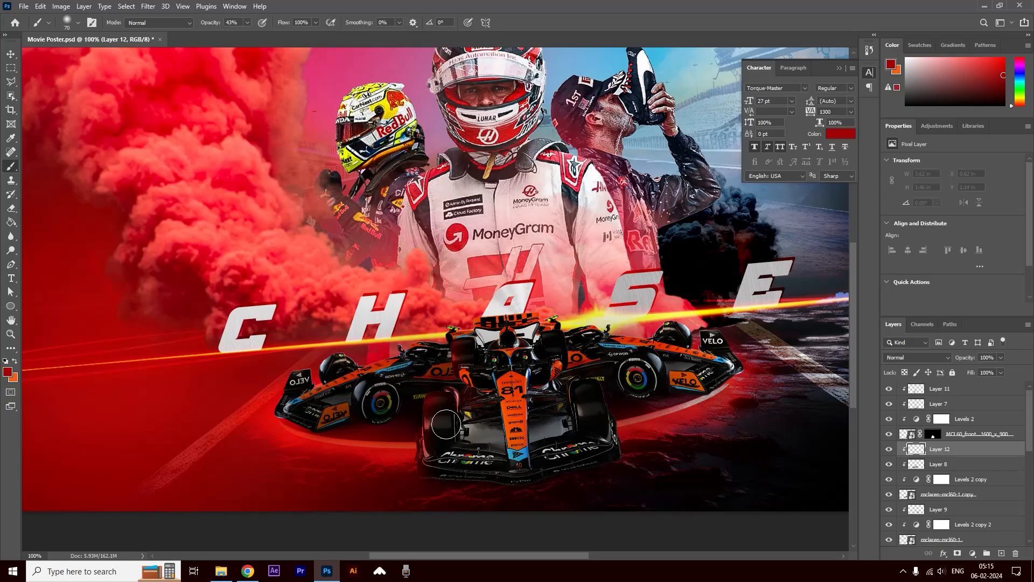
left_click(889, 495)
left_click(889, 496)
left_click(889, 496)
Paint a red glow over the left car's outer edge and rear wheel at 43% opacity and set the layer to Linear Light.
left_click_drag(319, 369, 263, 411)
left_click_drag(350, 349, 314, 370)
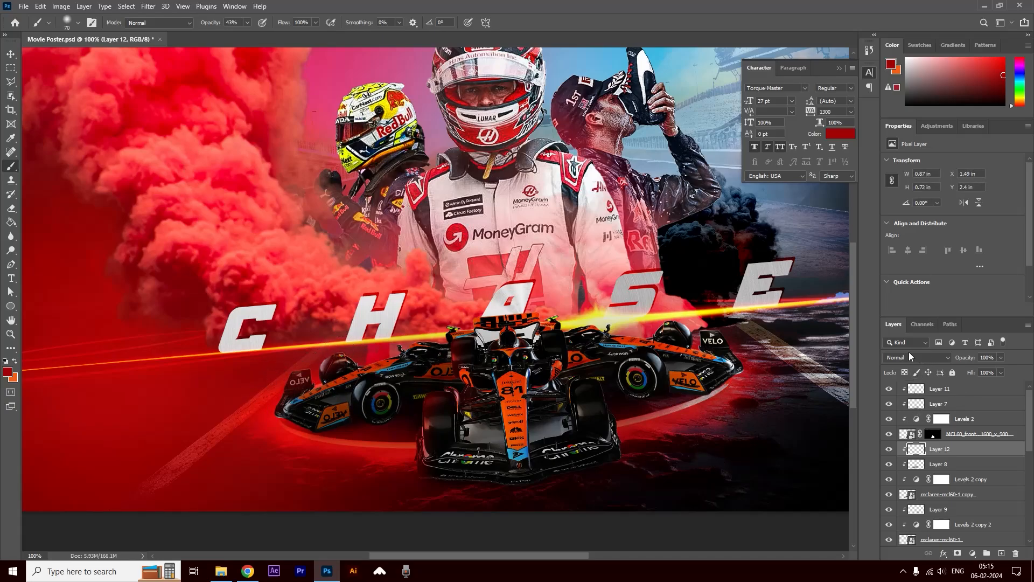
left_click(909, 357)
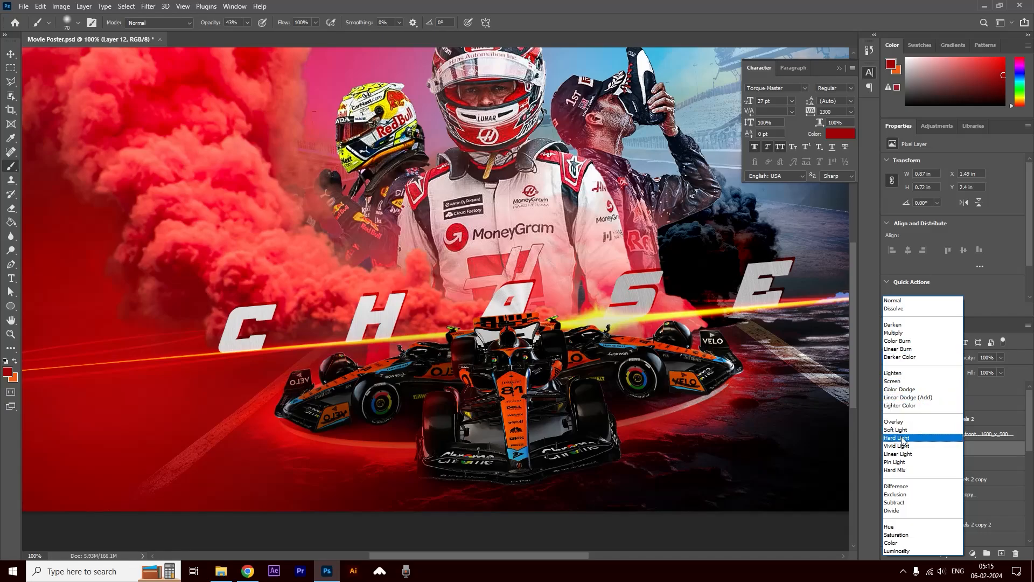
left_click(898, 453)
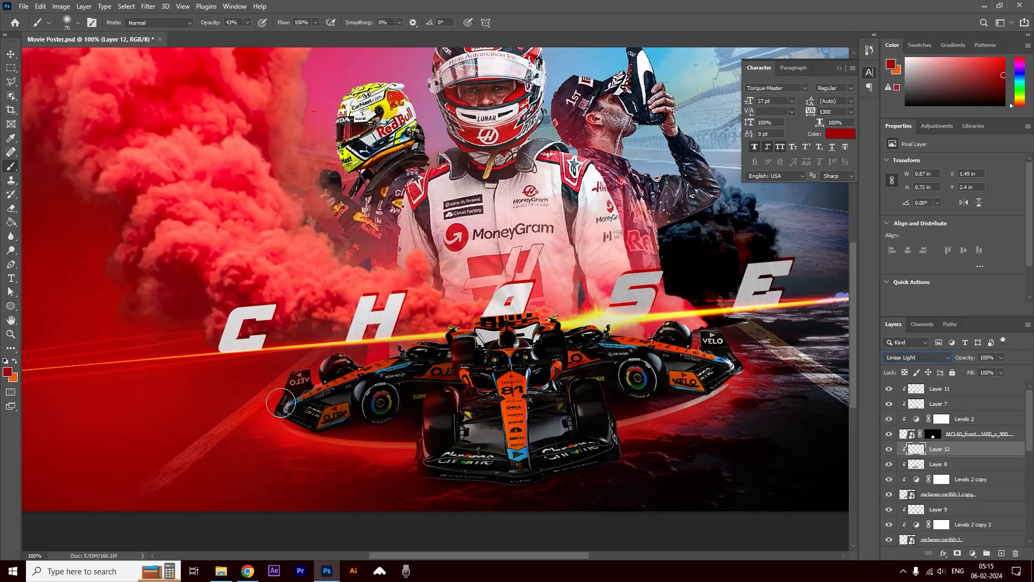
Extend the red glow across the left car's nose and body, reducing the brush to 24% opacity for the last touch.
mouse_move(281, 402)
left_mouse_down()
mouse_move(268, 434)
mouse_move(282, 422)
mouse_move(302, 456)
left_mouse_up()
mouse_move(415, 333)
left_mouse_down()
mouse_move(334, 365)
mouse_move(277, 370)
mouse_move(208, 451)
mouse_move(264, 419)
left_mouse_up()
left_click(246, 23)
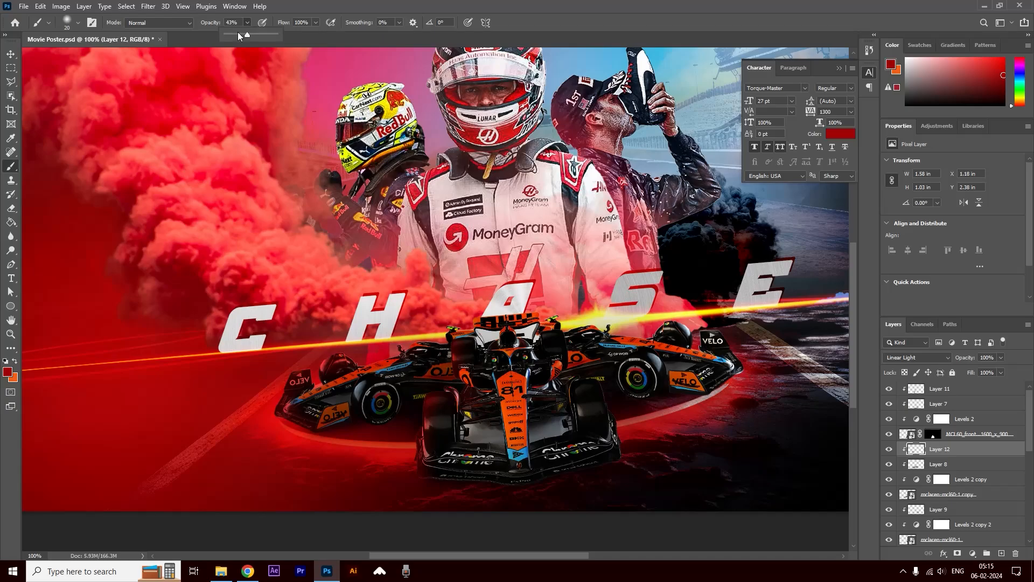
left_click(370, 376)
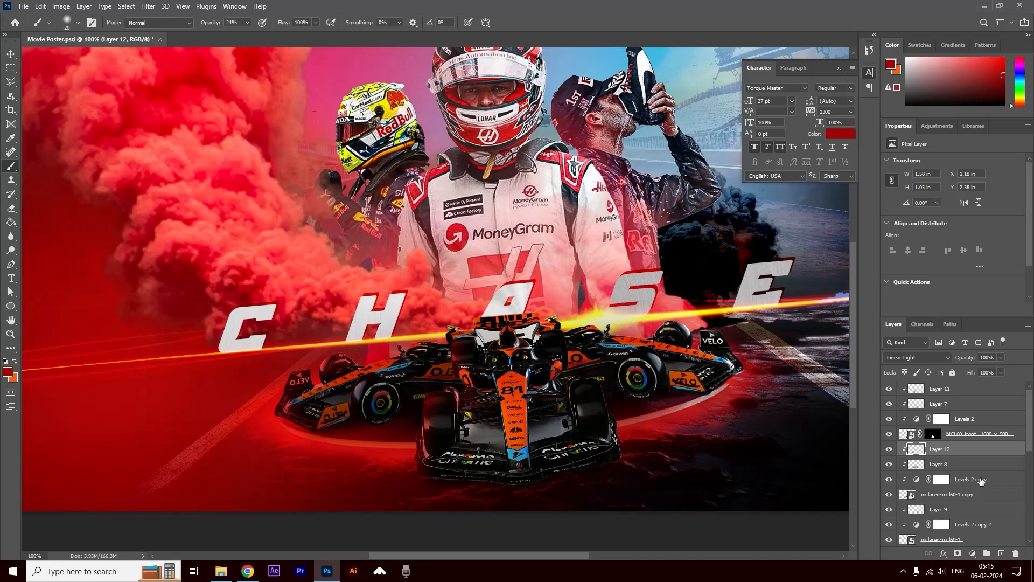
Add a new layer above the right car's shading layer and clip it to that car.
left_click(957, 507)
scroll(951, 508, "down", 1)
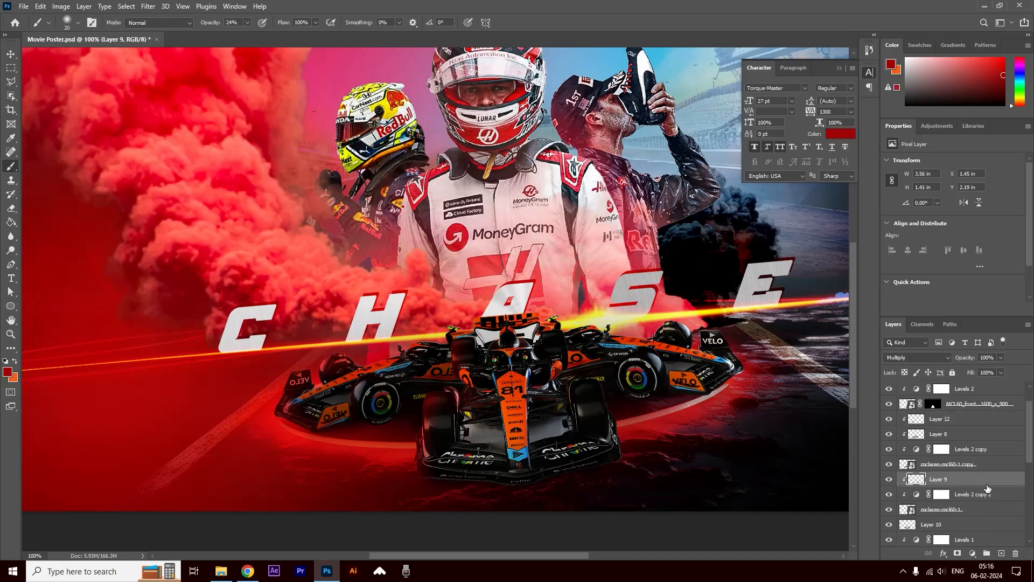
left_click(1002, 553)
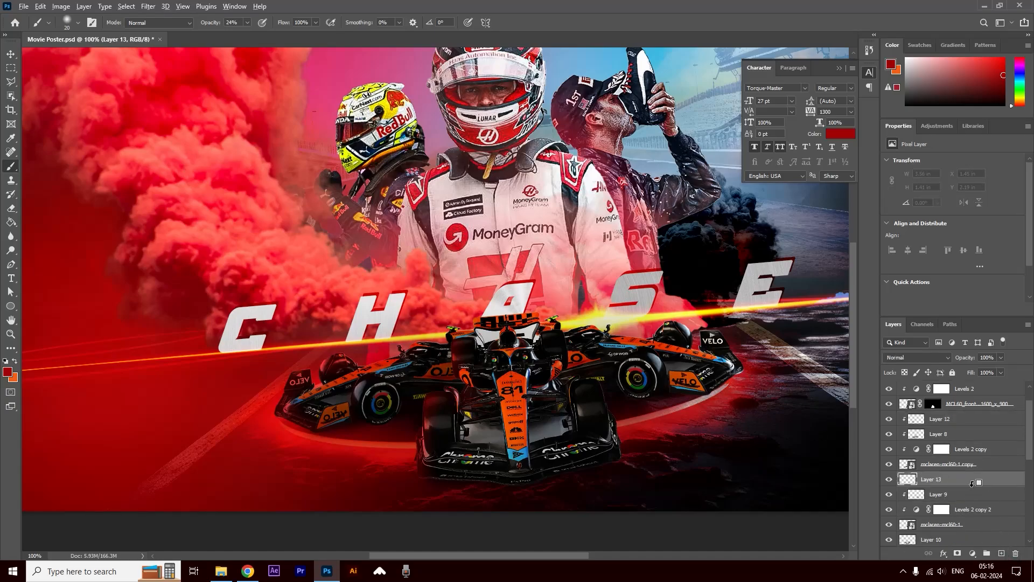
left_click(972, 483, "alt")
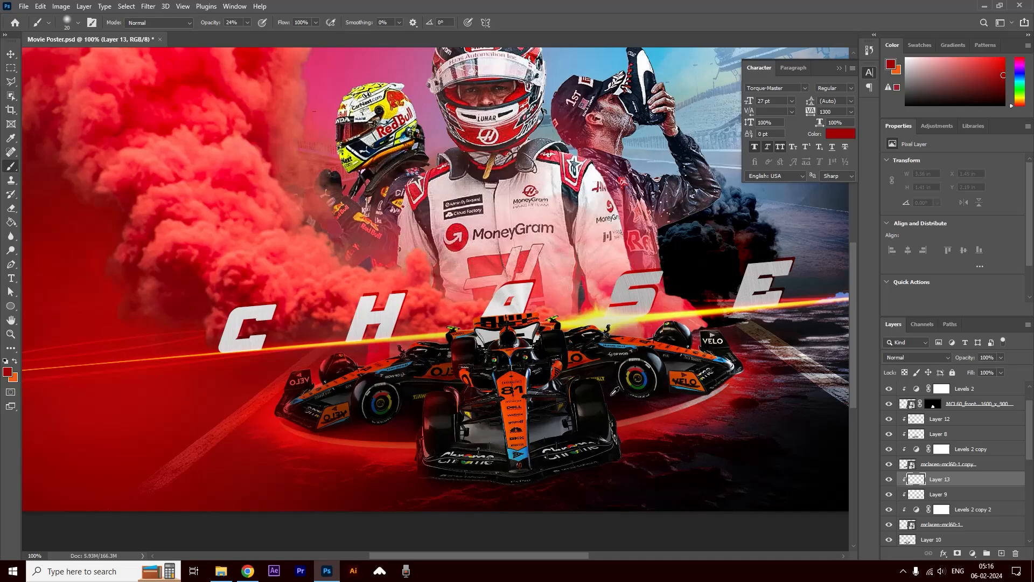
Paint a soft red glow over the right car's wheel and inner body with a larger brush at 26% opacity.
left_click(244, 24)
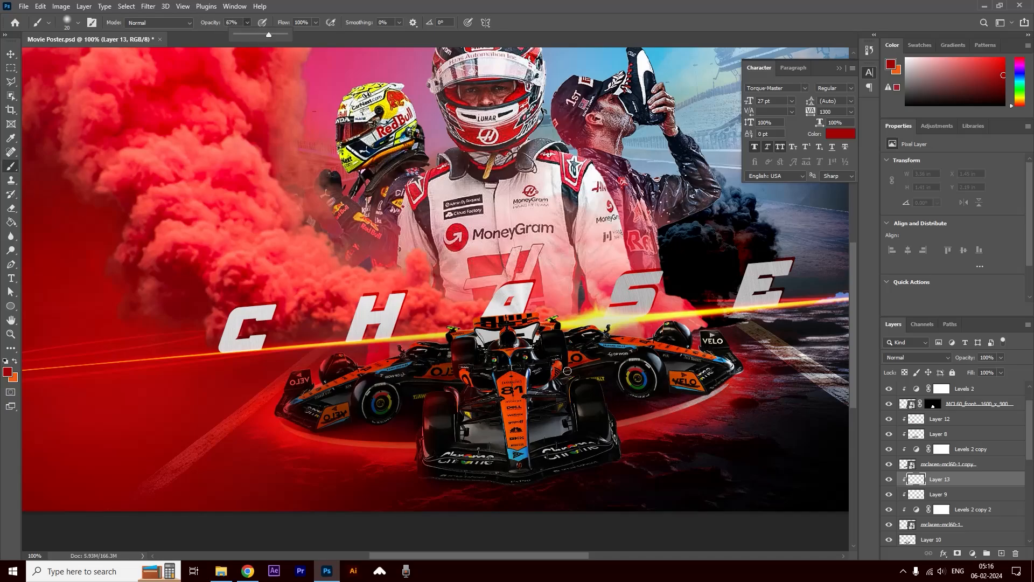
key("bracketright")
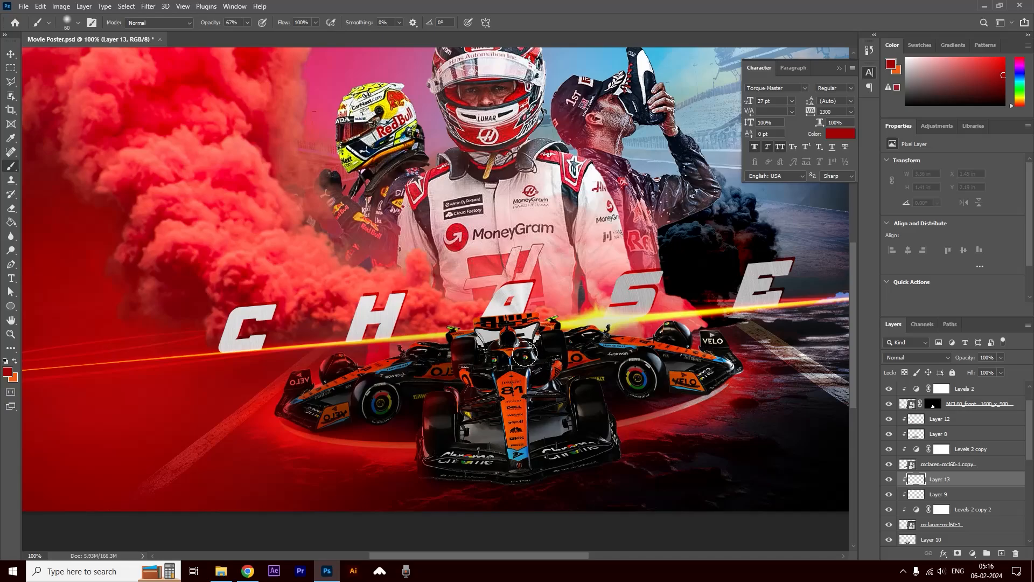
left_click(247, 23)
left_click(566, 350)
mouse_move(563, 368)
left_mouse_down()
mouse_move(628, 386)
mouse_move(628, 396)
mouse_move(668, 412)
left_mouse_up()
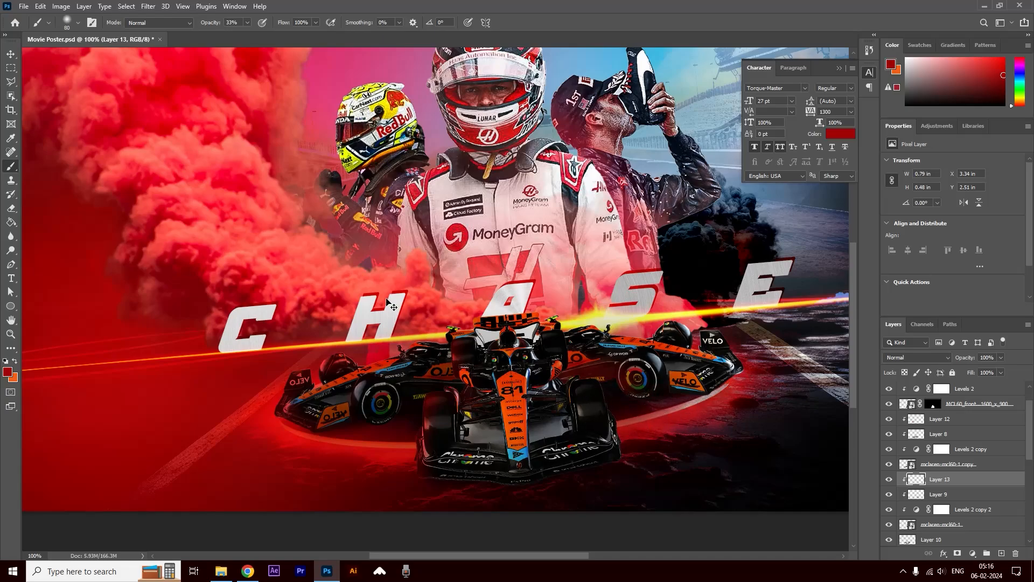
left_click(246, 22)
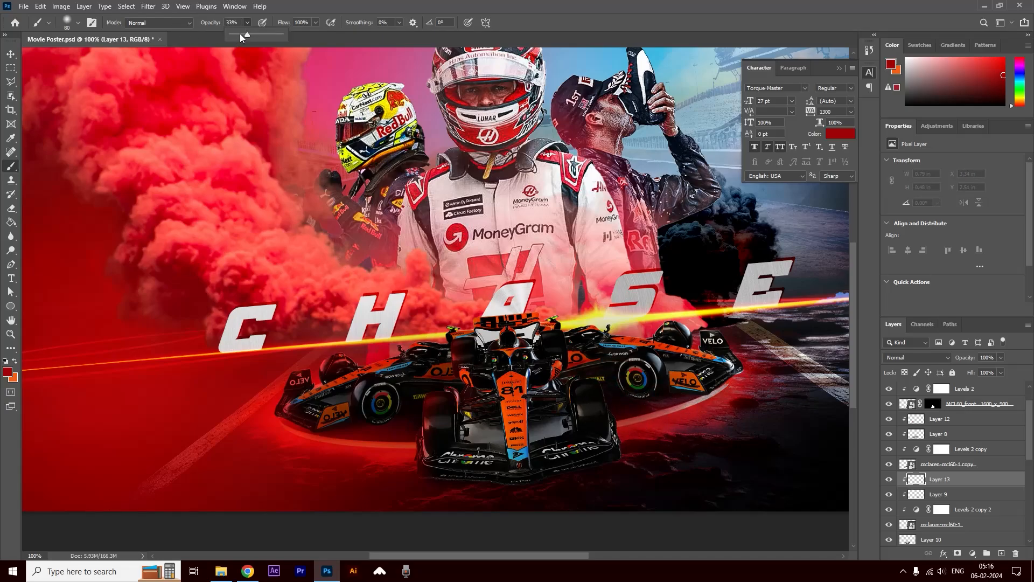
left_click_drag(241, 35, 243, 35)
left_click_drag(681, 399, 530, 403)
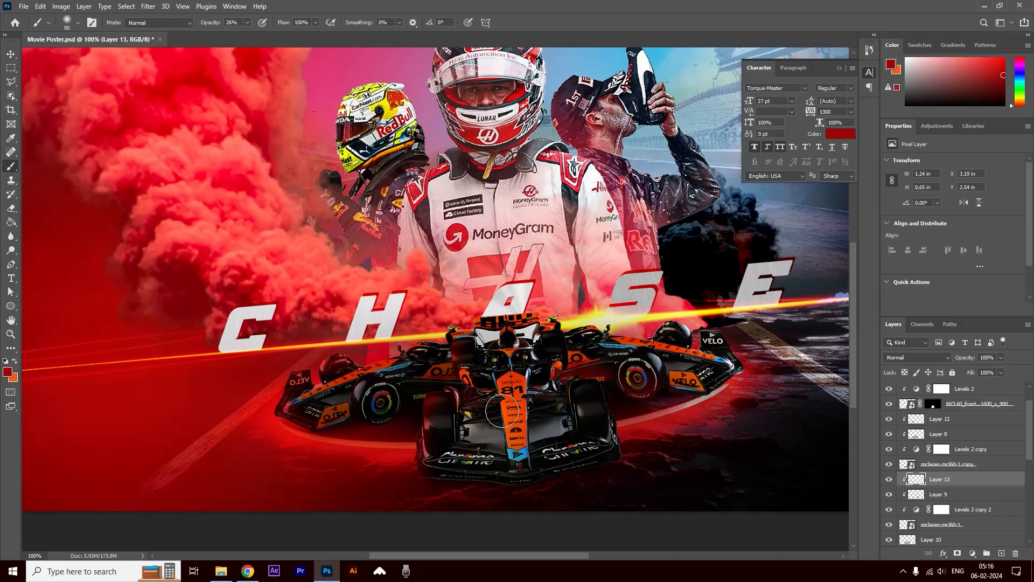
Set the right car's red glow layer to Linear Light and add more red strokes along the side nearest the front car.
left_click(916, 357)
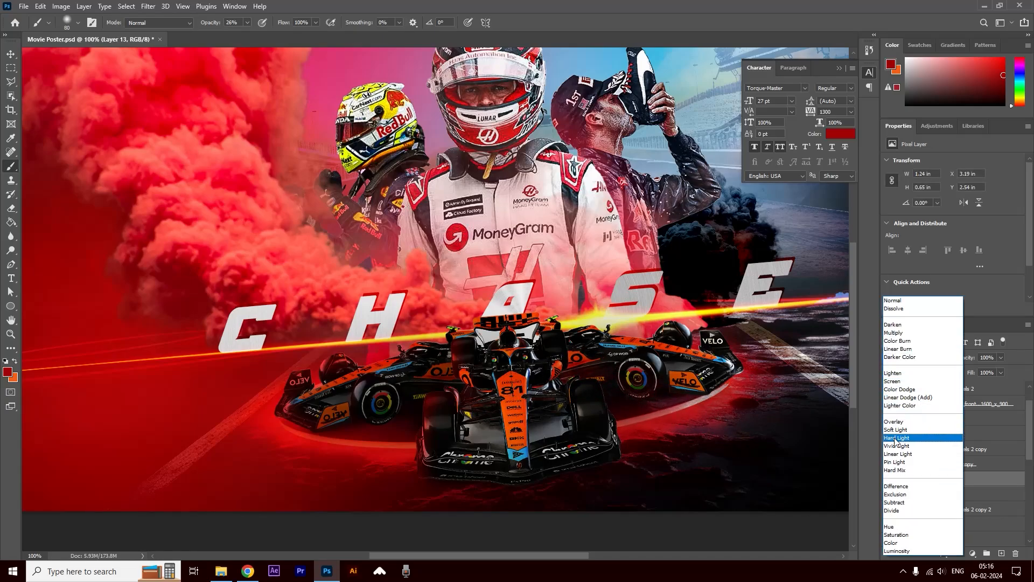
left_click(901, 455)
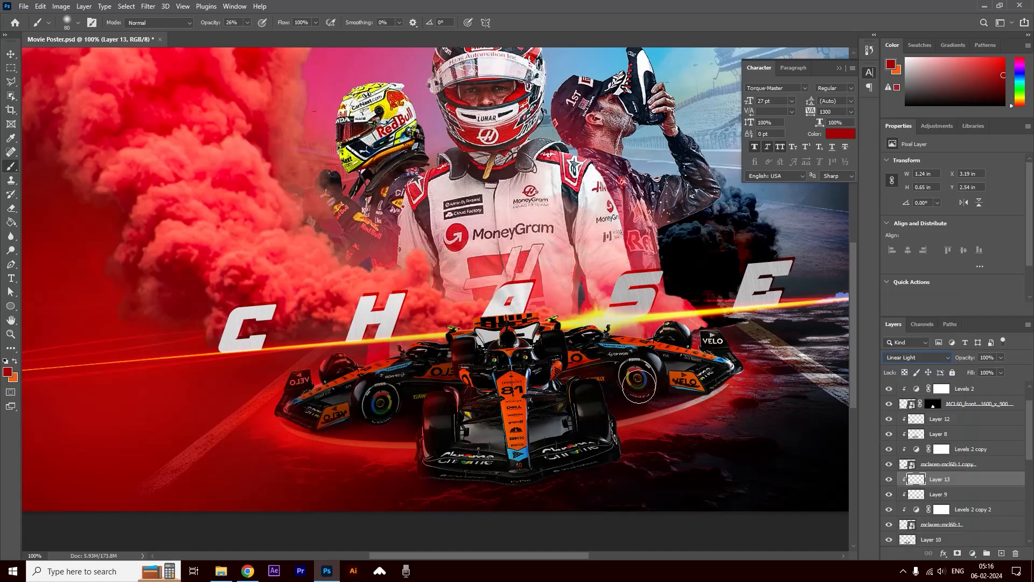
mouse_move(595, 387)
left_mouse_down()
mouse_move(545, 386)
mouse_move(592, 410)
mouse_move(456, 383)
mouse_move(562, 421)
left_mouse_up()
left_click_drag(540, 360, 550, 348)
Select the front car's smart object layer and rotate the car about 0.3° clockwise.
key("ctrl+minus")
key("ctrl+minus")
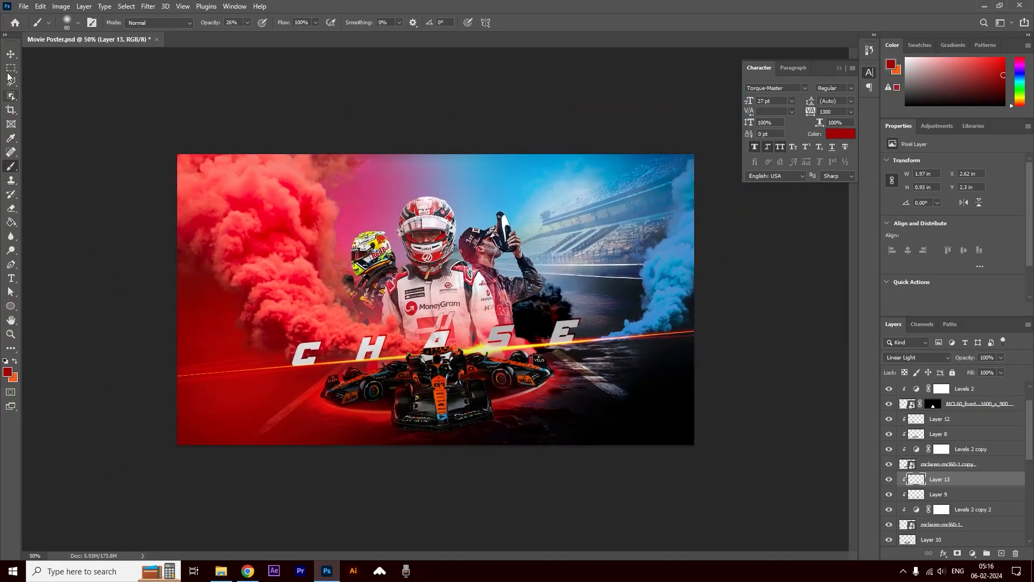
left_click(11, 54)
key("ctrl+plus")
left_click(457, 432)
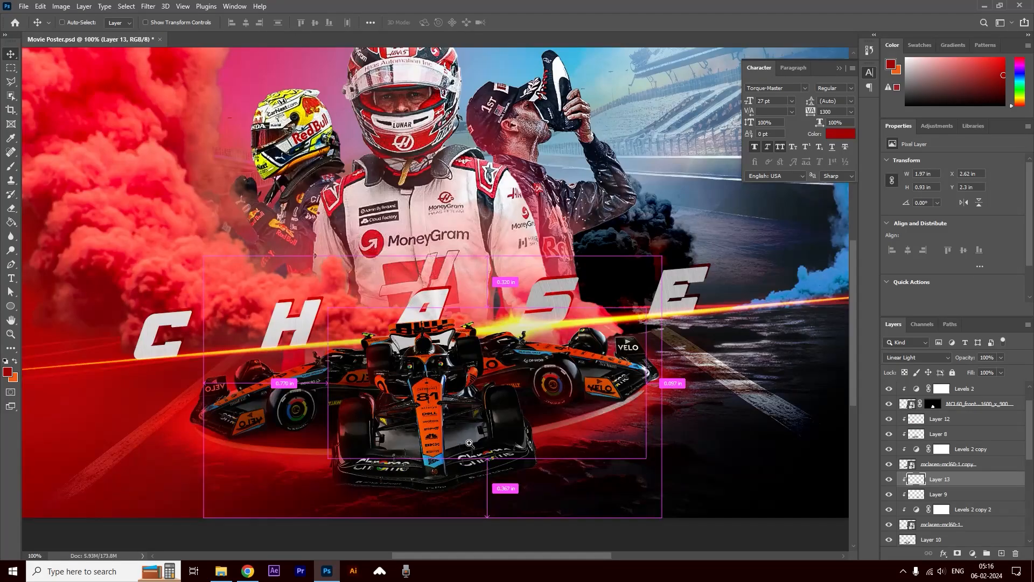
left_click(467, 392, "ctrl")
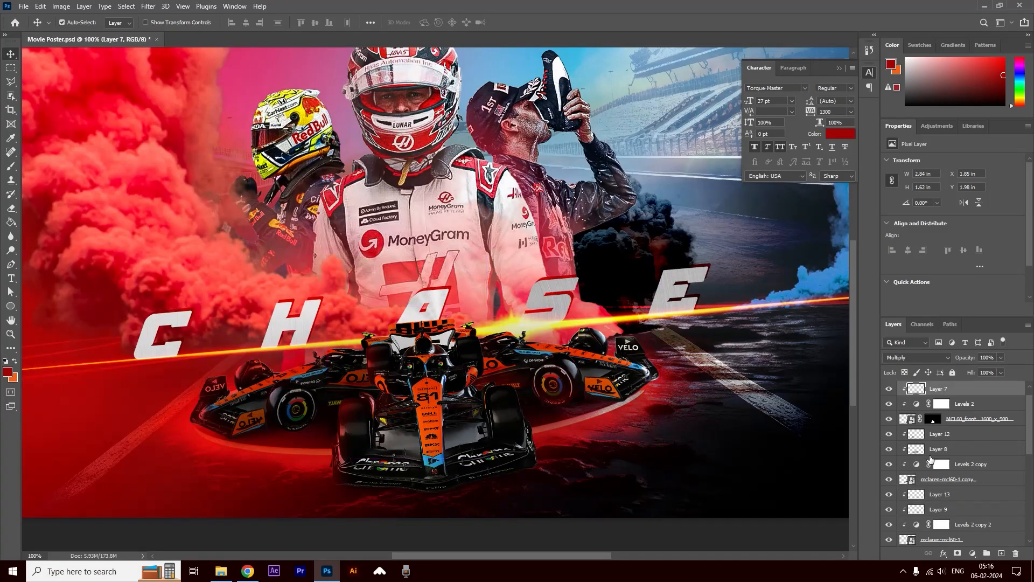
left_click(889, 419)
left_click(889, 419)
left_click(964, 418)
key("ctrl+t")
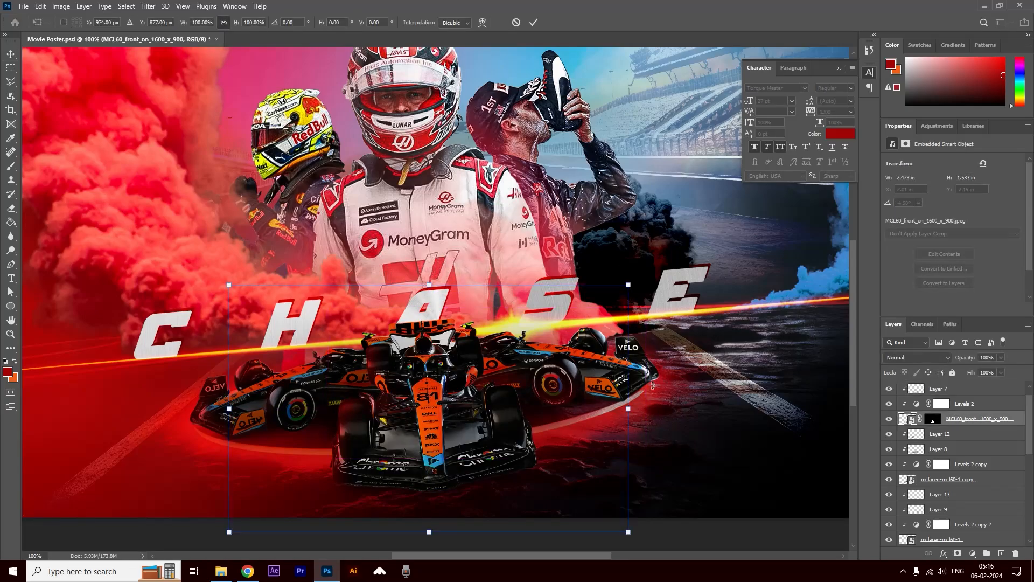
left_click_drag(657, 389, 659, 394)
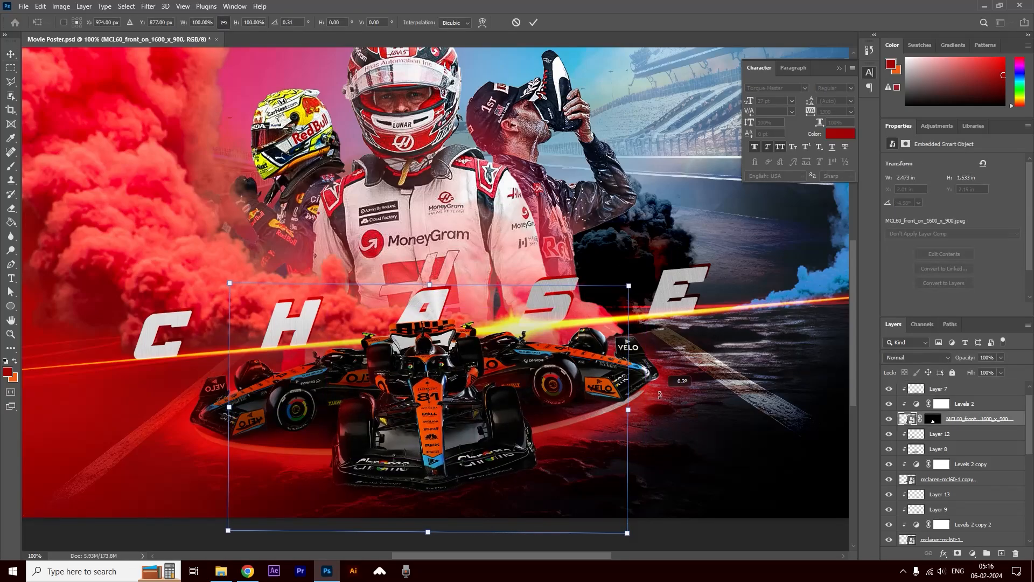
key("Return")
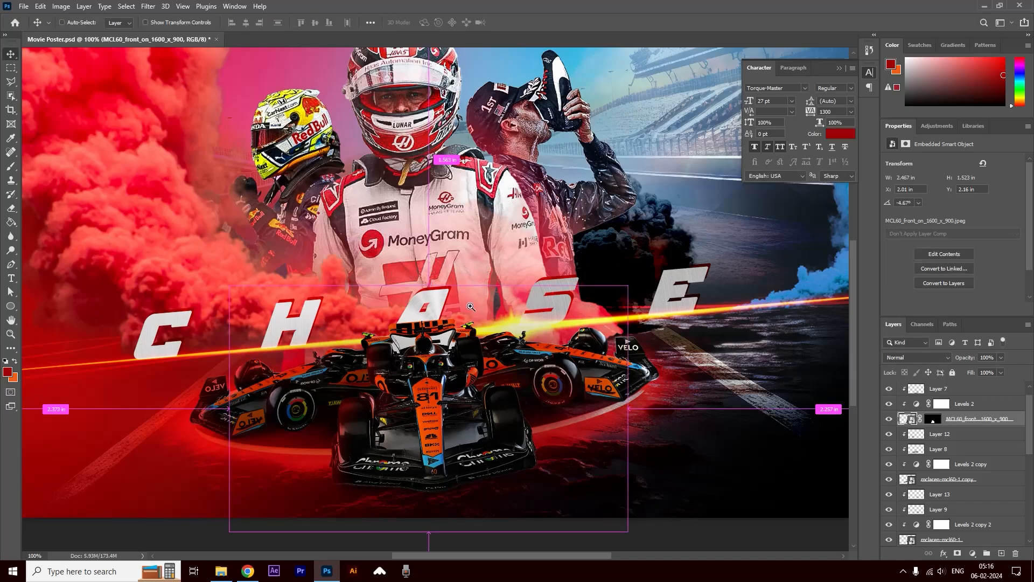
Add a layer mask to the red smoke layer.
key("ctrl+minus")
key("ctrl+minus")
left_click(521, 102)
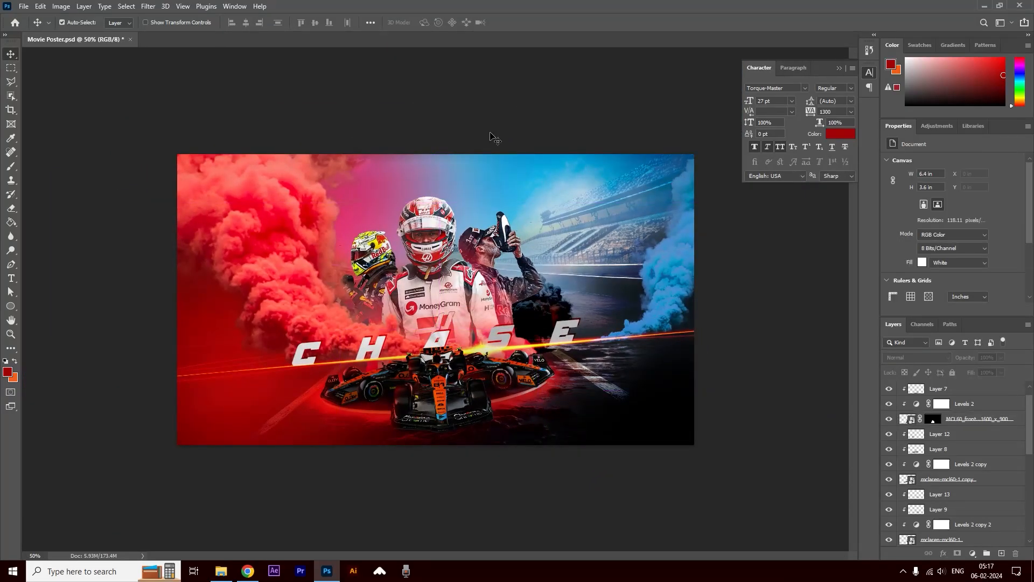
left_click(260, 261)
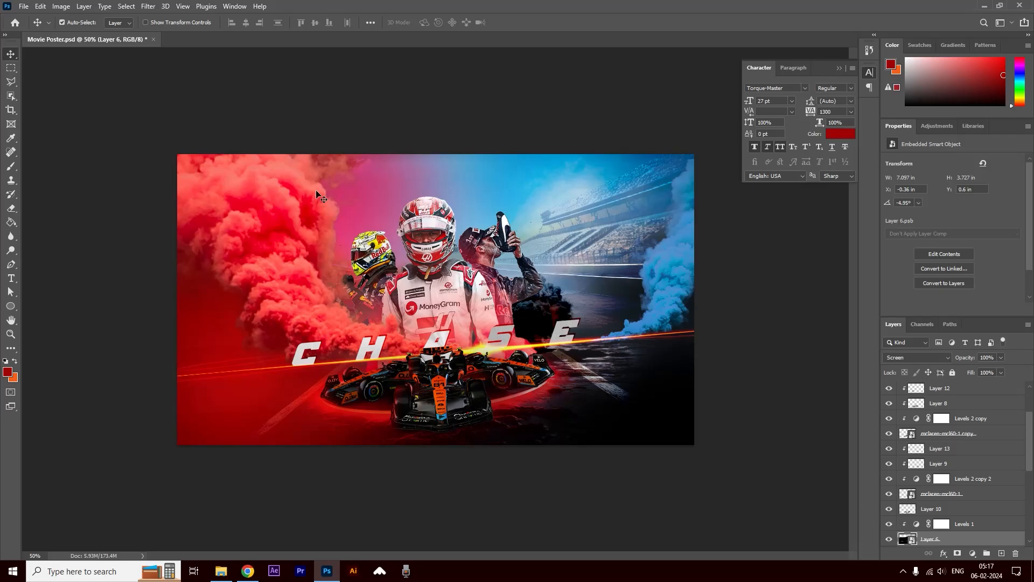
left_click(248, 170)
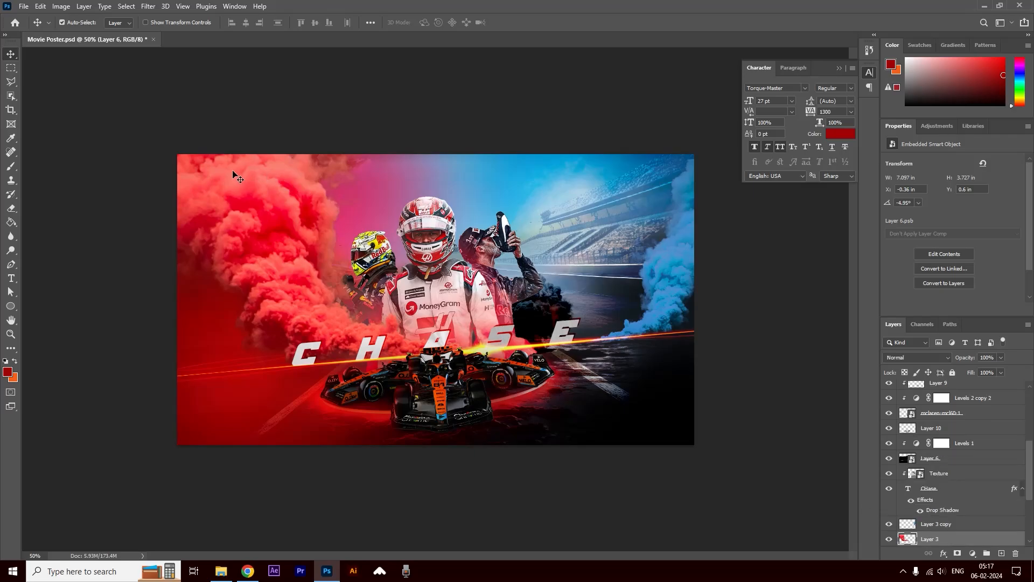
left_click(957, 553)
Partly mask out the middle of the red smoke with a black size 500 brush at 26% opacity to reveal the grandstand.
left_click(11, 166)
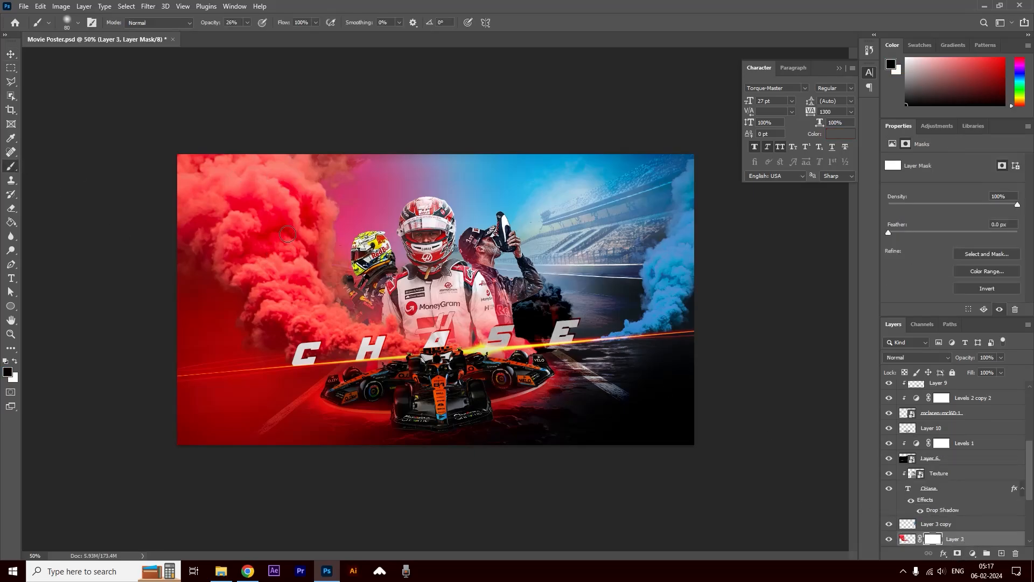
key("bracketright")
key("bracketright")
key("bracketright")
key("bracketright")
key("bracketright")
key("bracketright")
key("bracketright")
left_click(248, 23)
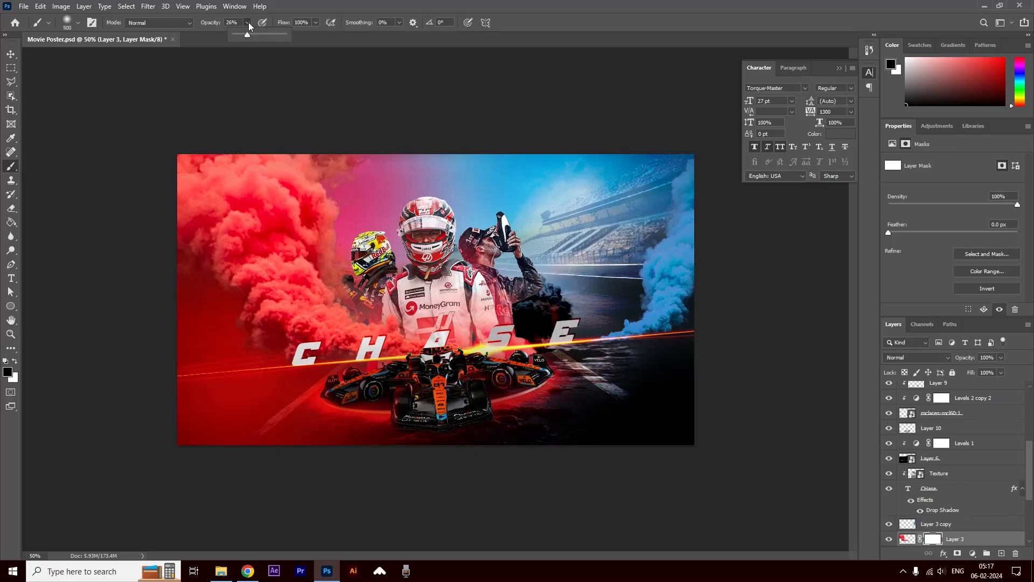
left_click(280, 11)
left_click(309, 235)
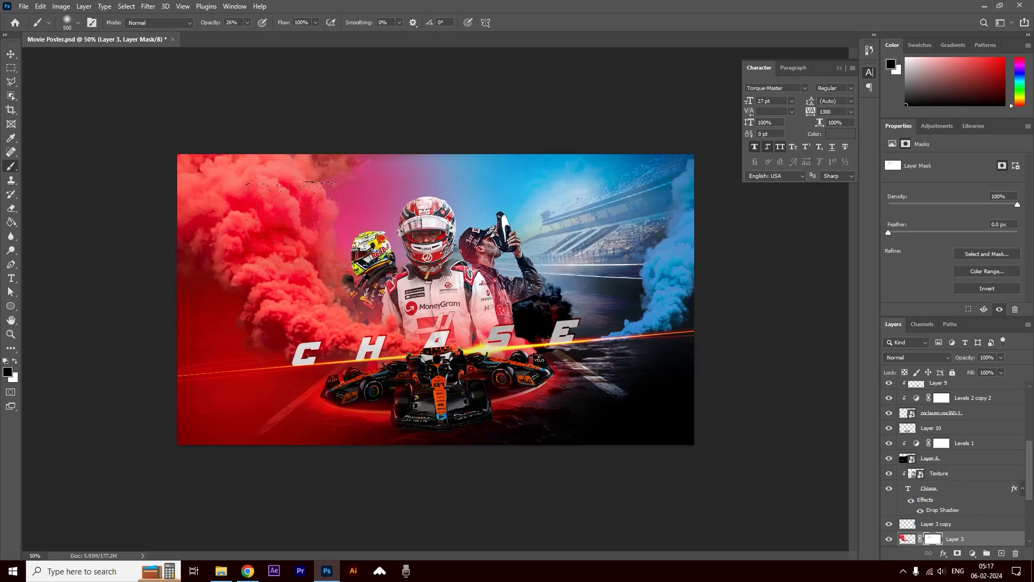
left_click(305, 238)
left_click(306, 236)
left_click(309, 252)
left_click(304, 258)
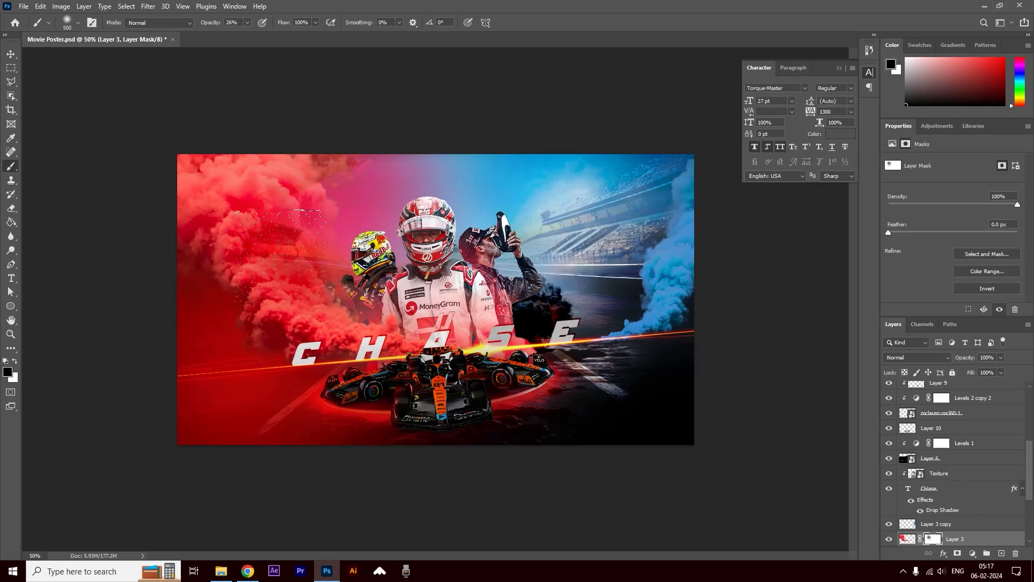
left_click(282, 227)
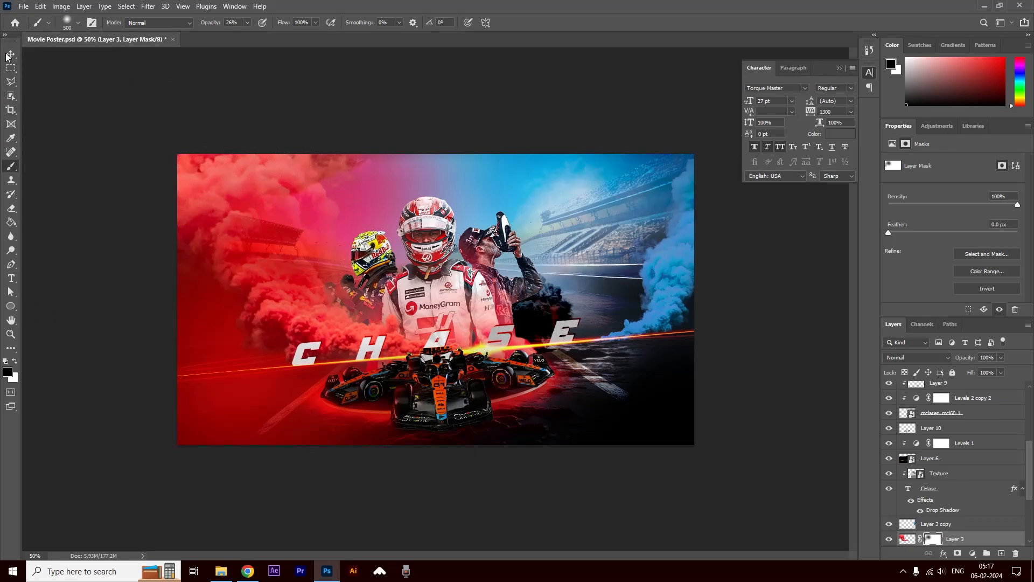
Select all the unlocked poster layers together and move the composition up about 0.16 in.
key("v")
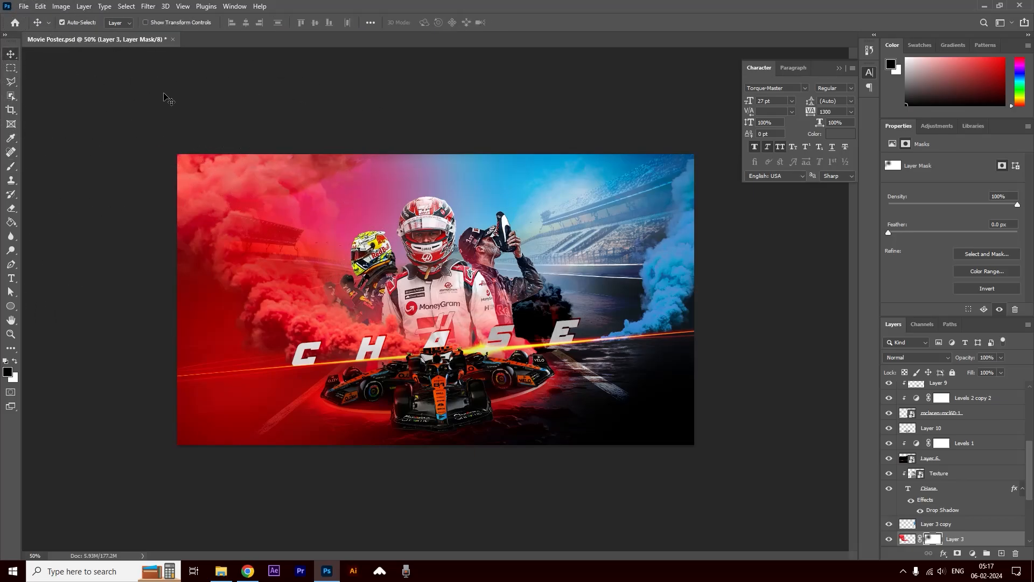
left_click(164, 98)
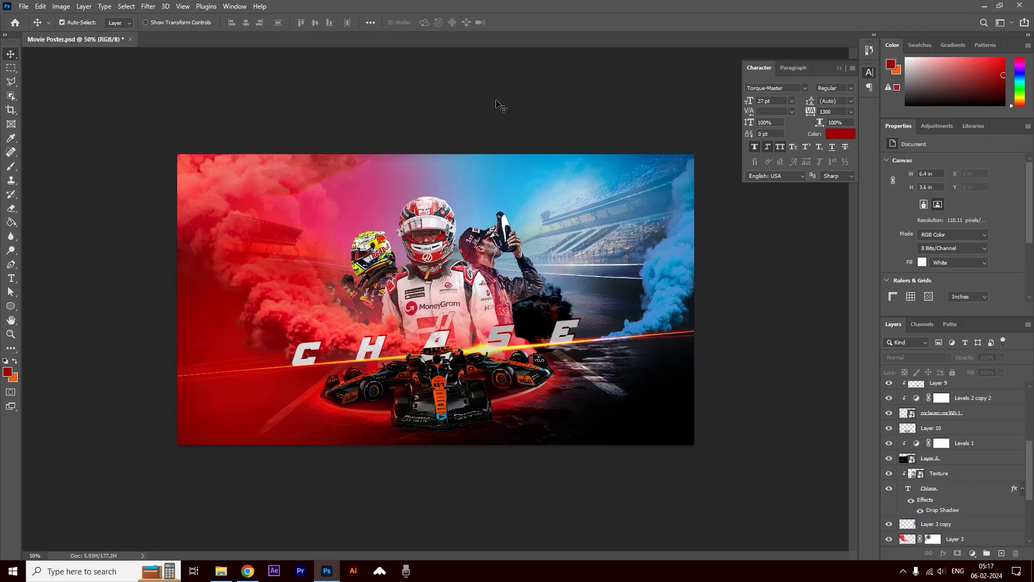
left_click_drag(77, 108, 760, 472)
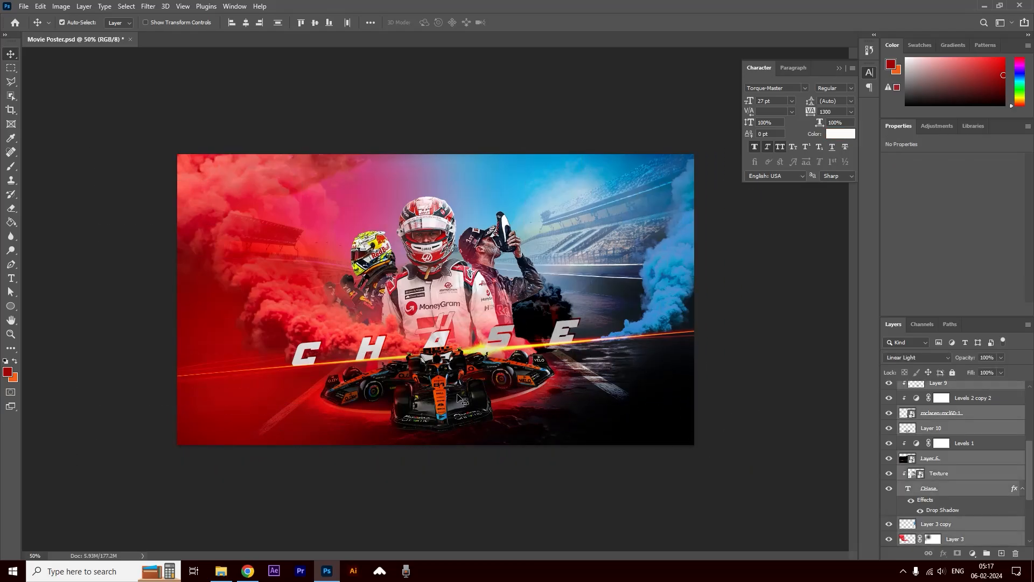
left_click_drag(458, 398, 456, 379)
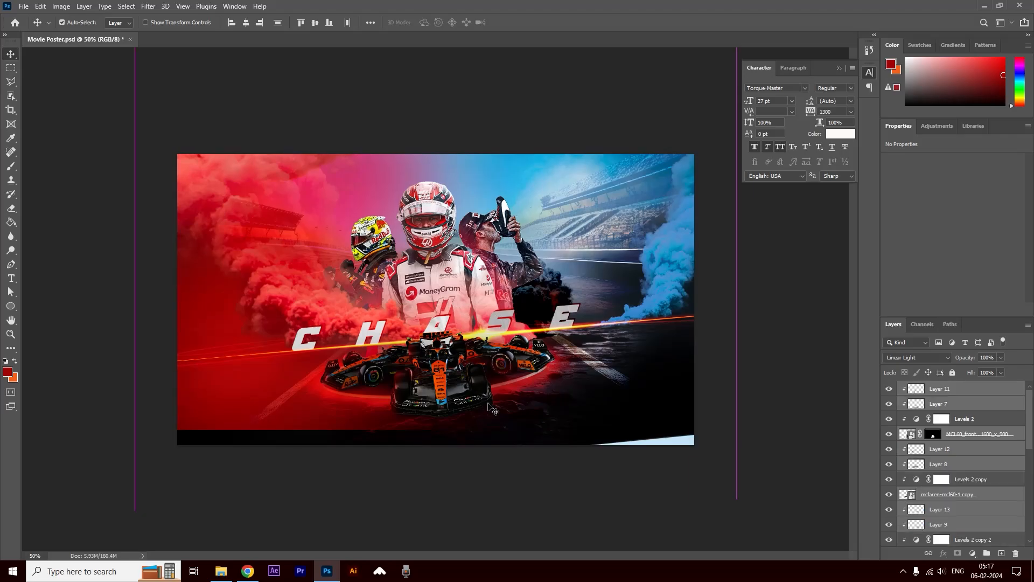
Stretch the red colour overlay layer down to the canvas's lower edge.
left_click(251, 420)
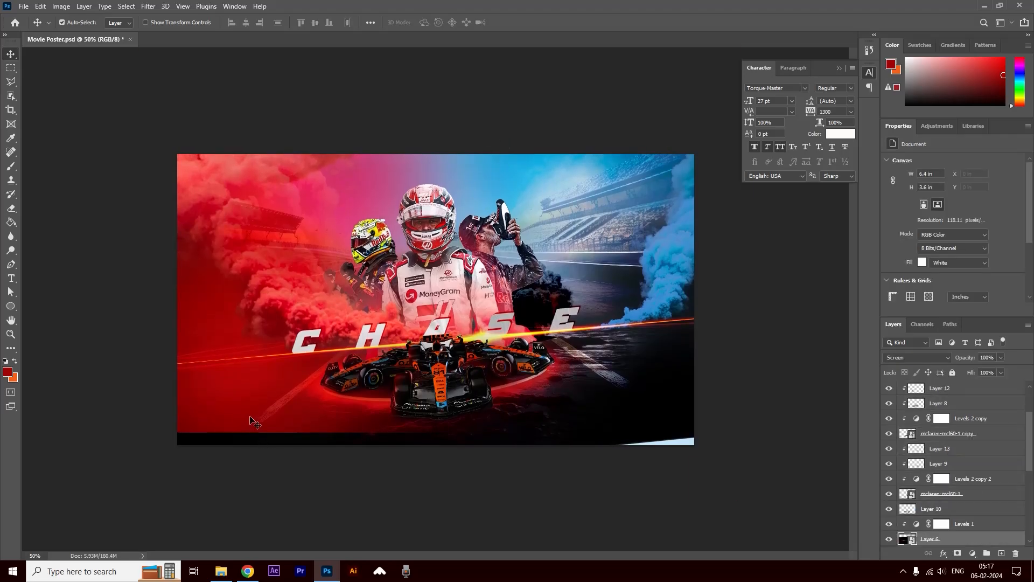
scroll(975, 482, "down", 4)
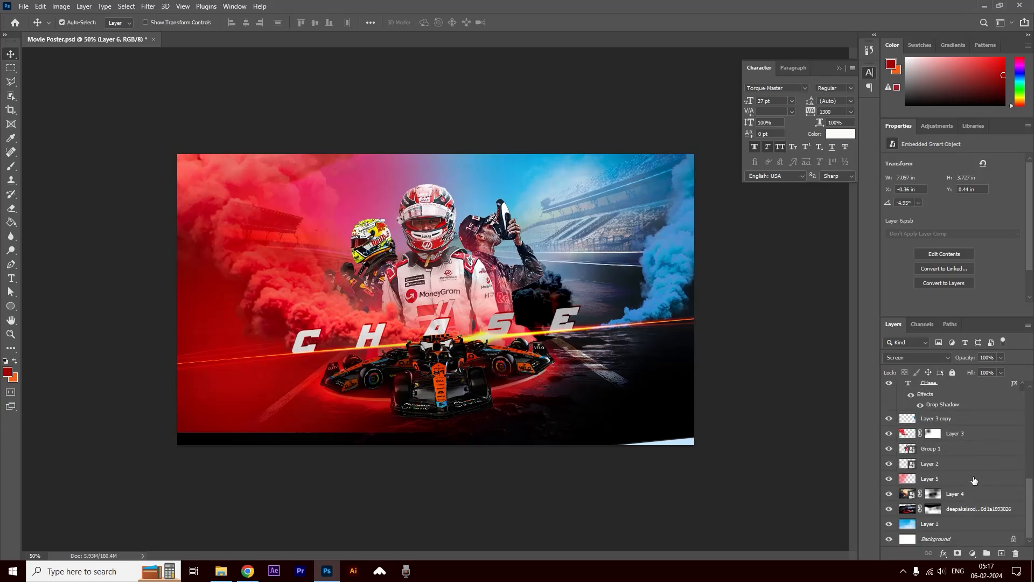
left_click(947, 481)
key("ctrl+t")
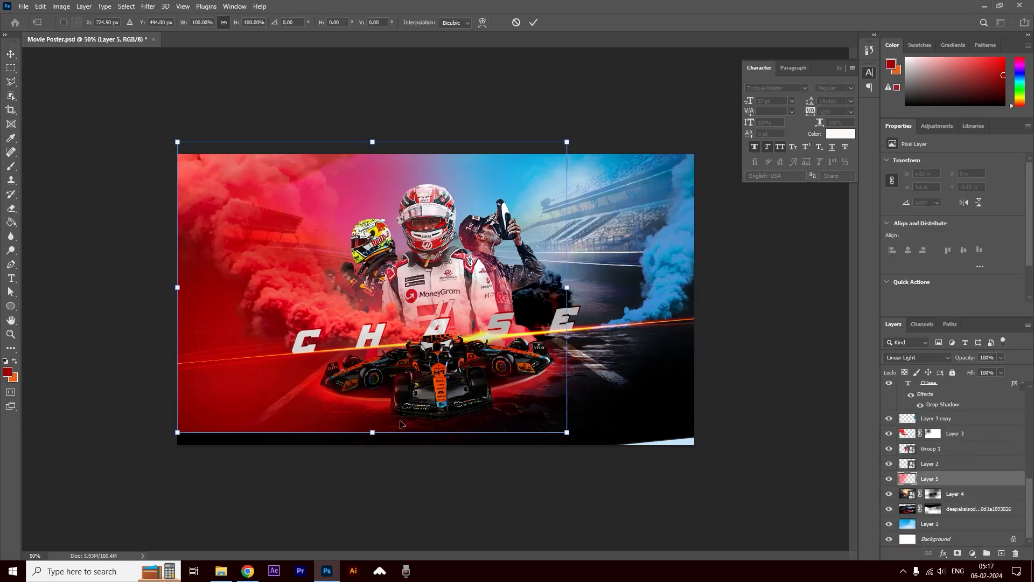
left_click_drag(373, 433, 370, 446)
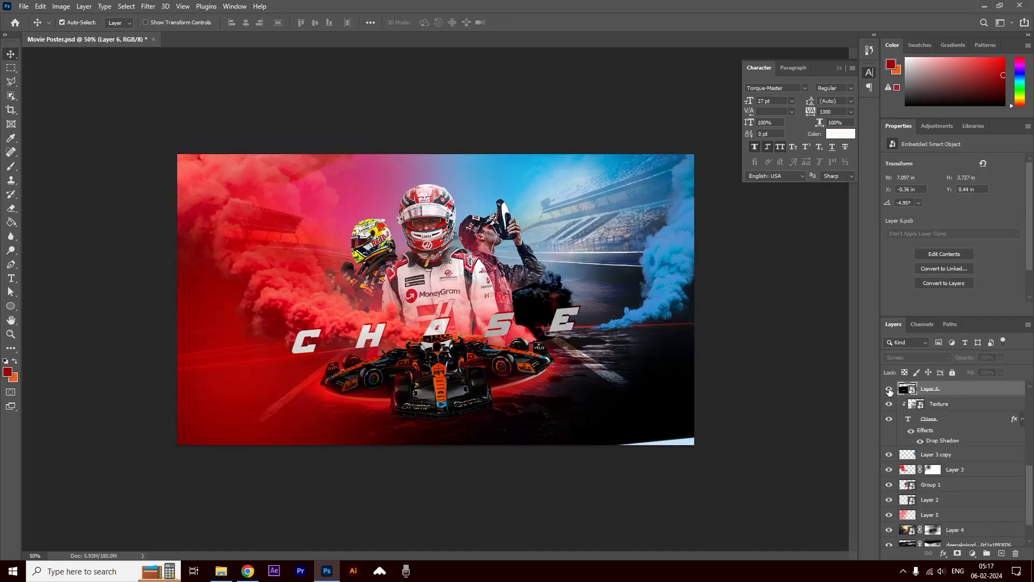
Enlarge the masked red volcano ground layer to about 7.23 × 4.17 in, extending it past the canvas's lower-right corner.
left_click(889, 389)
scroll(979, 508, "down", 1)
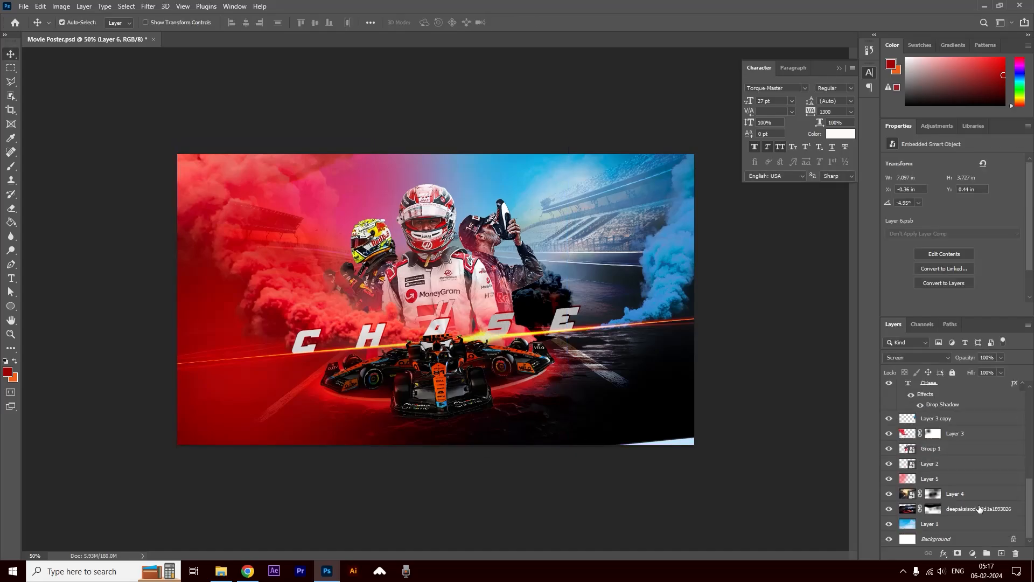
left_click(889, 509)
left_click(889, 508)
left_click(947, 510)
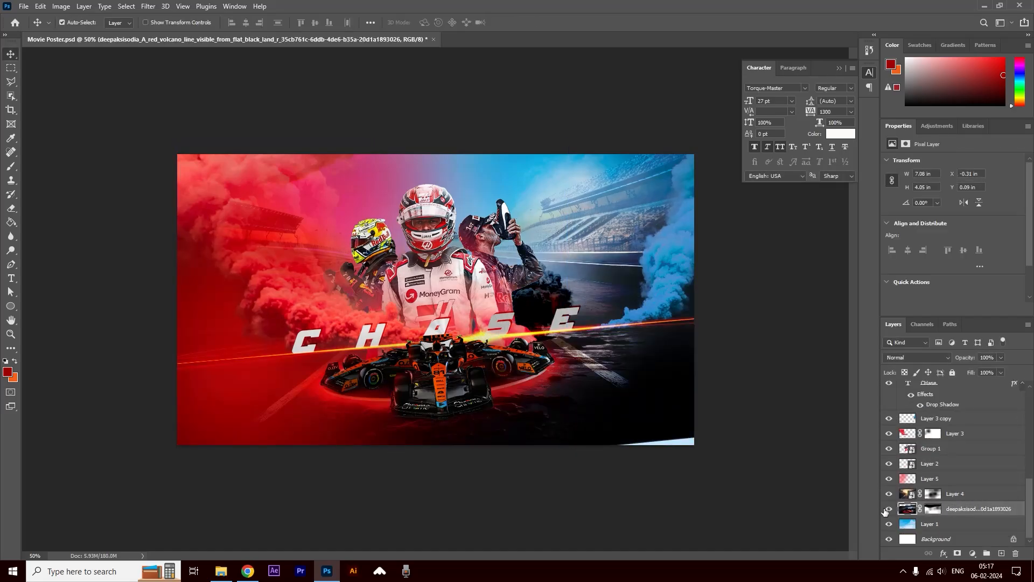
key("ctrl+t")
left_click_drag(724, 488, 736, 498)
key("Return")
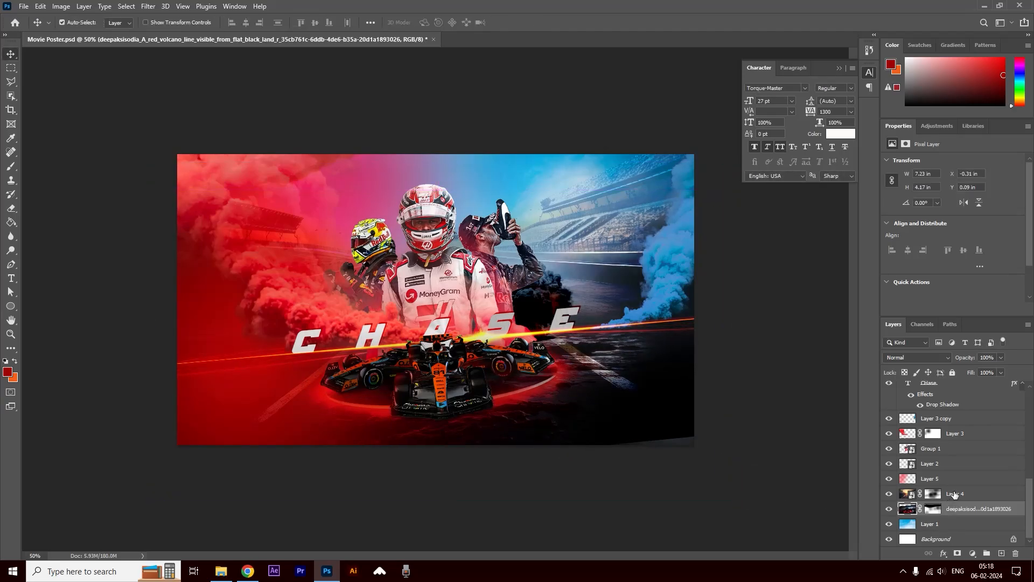
Scale the Linear Light background layer (Layer 4) to about 102% wide and 103% high to cover the canvas's lower-right corner.
left_click(953, 494)
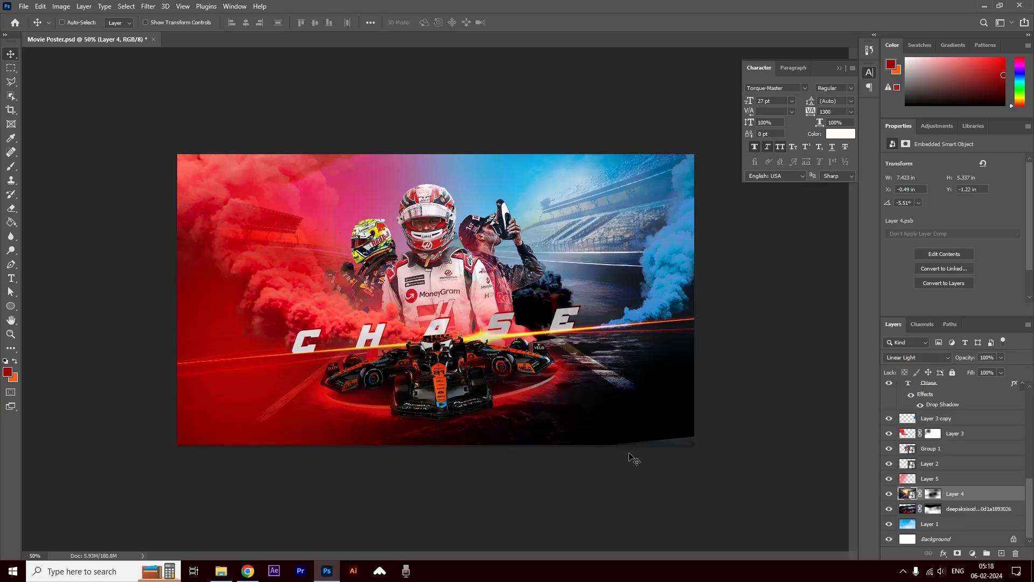
key("ctrl+t")
left_click_drag(739, 487, 749, 498)
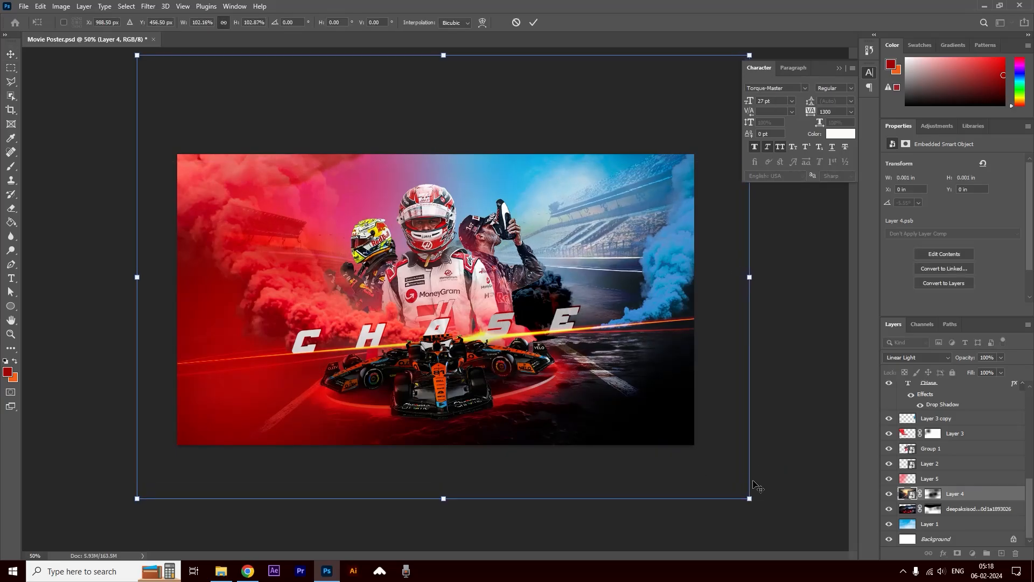
left_click(485, 450)
key("ctrl+plus")
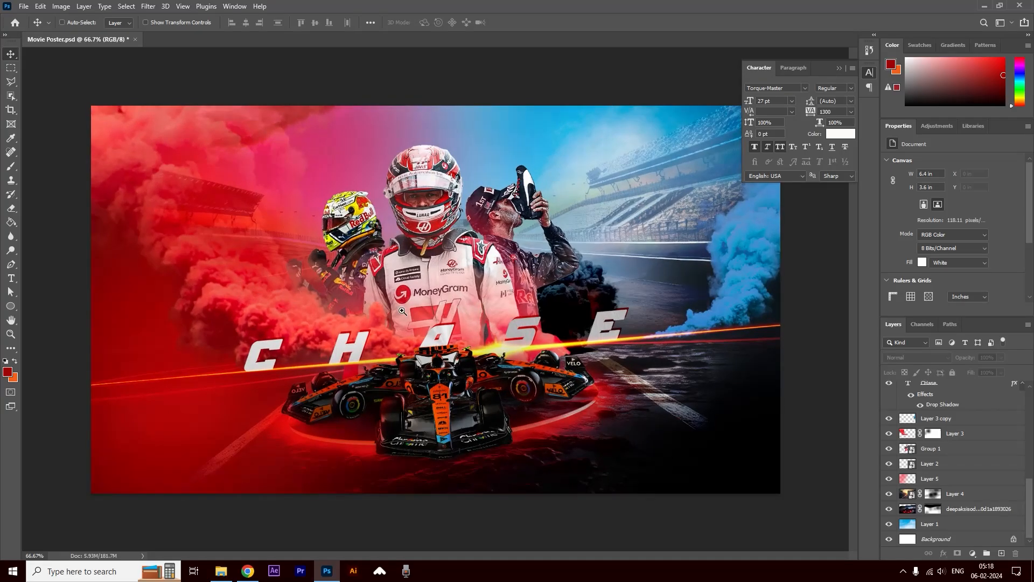
key("ctrl+minus")
Shift the lens flare layer (Layer 6) toward the front car and stretch it horizontally to about 80% width.
left_click(486, 339)
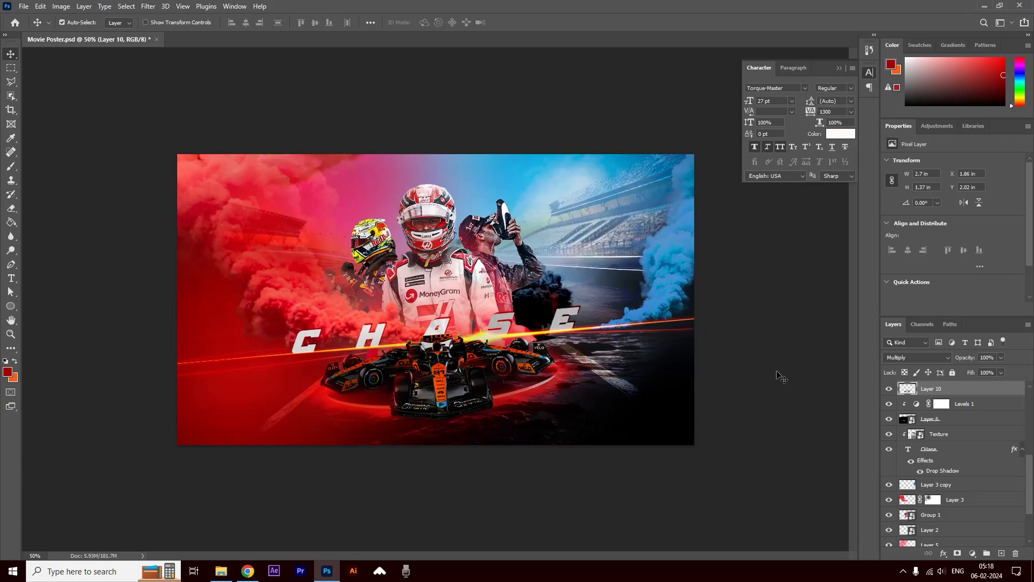
left_click(888, 418)
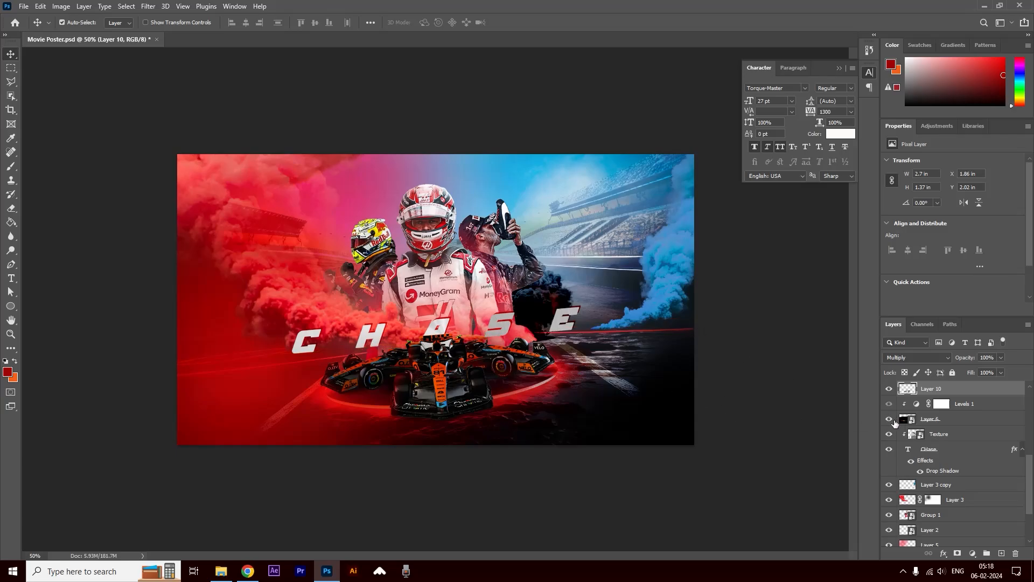
left_click(897, 420)
key("ctrl+t")
left_click_drag(494, 333, 445, 343)
left_click_drag(686, 320, 776, 309)
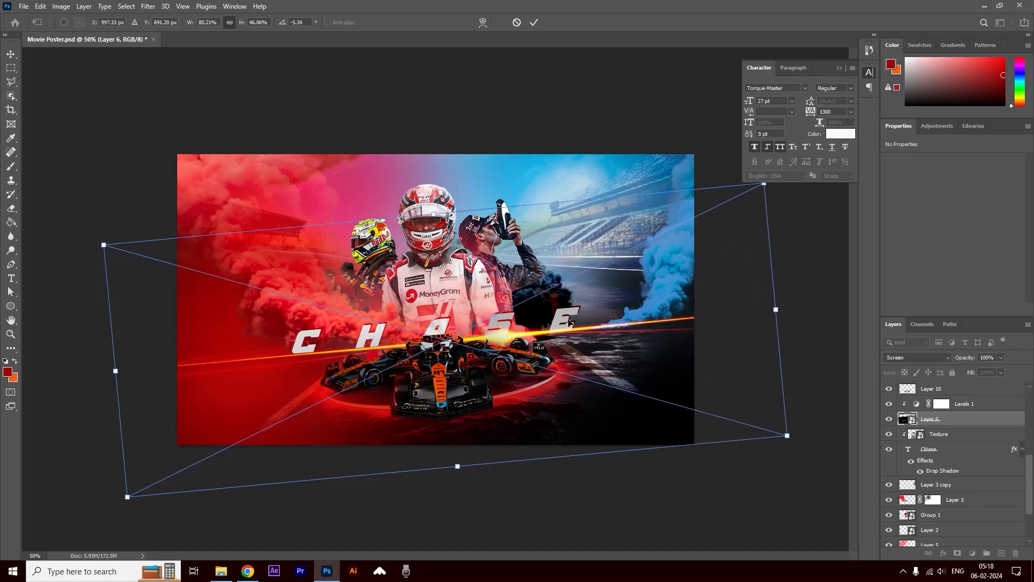
Move the lens flare left to about X 759 px, Y 709 px and rotate it to about -5.05°.
left_click_drag(535, 335, 470, 341)
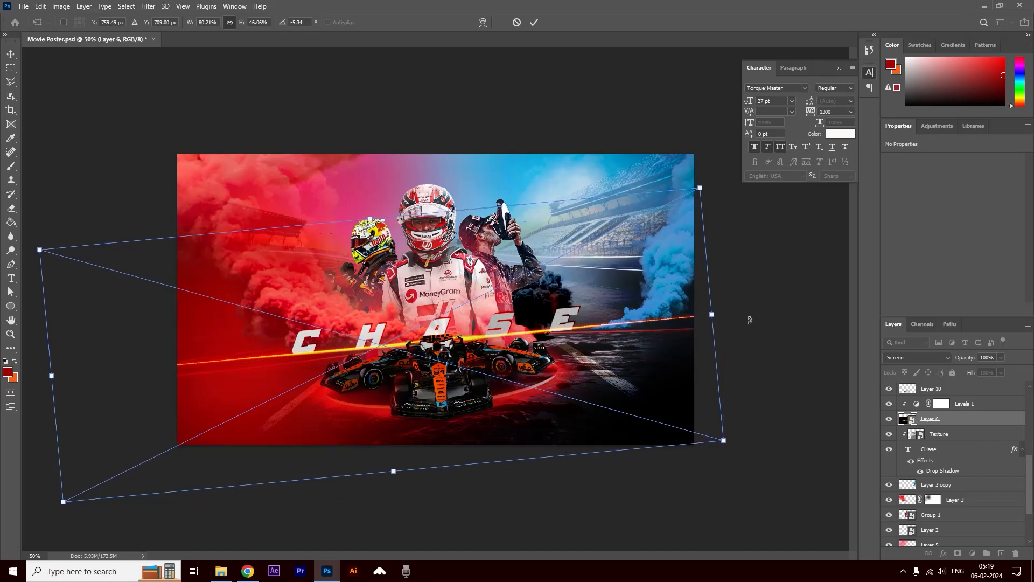
left_click_drag(749, 320, 753, 321)
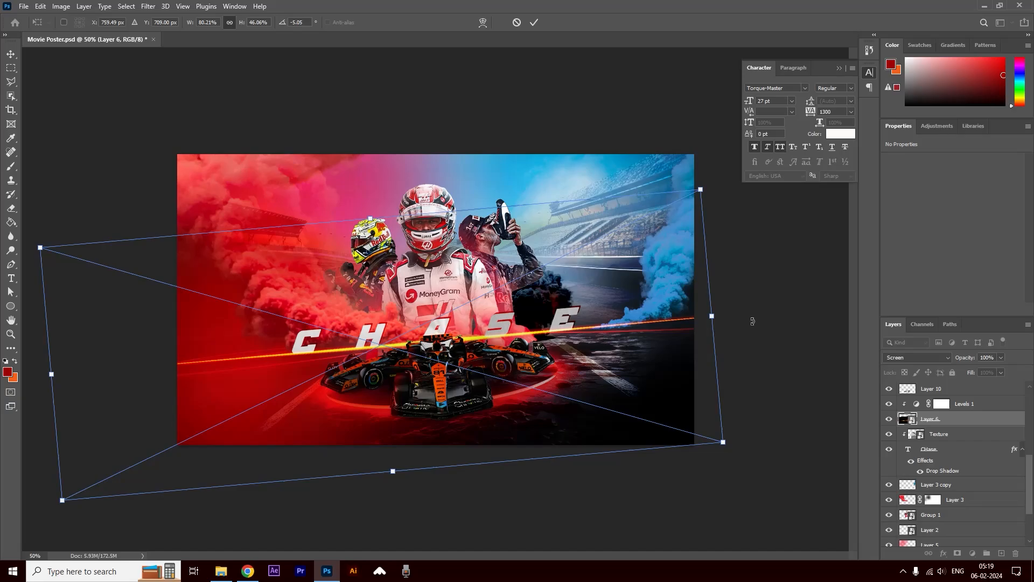
key("Return")
left_click(771, 280)
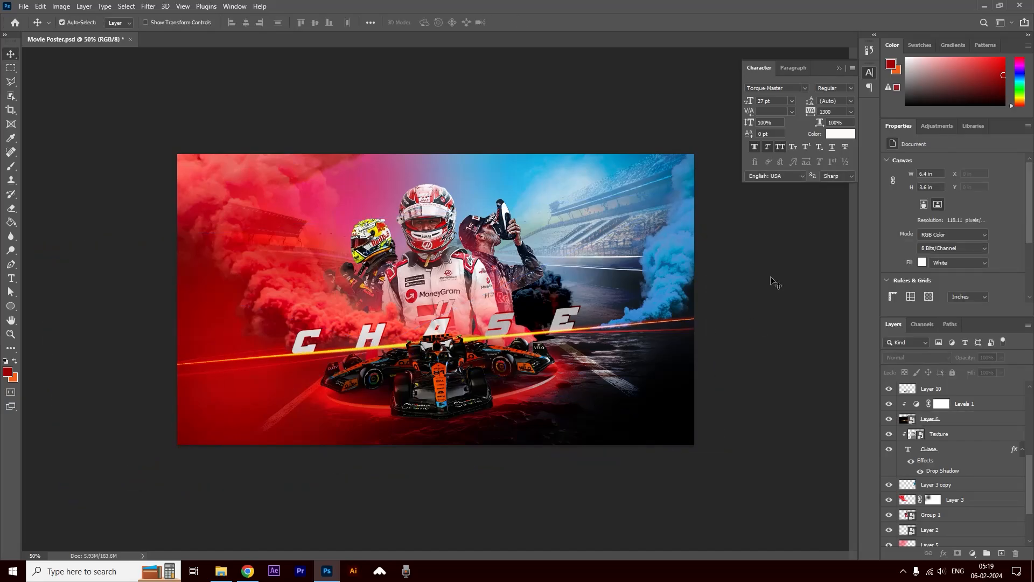